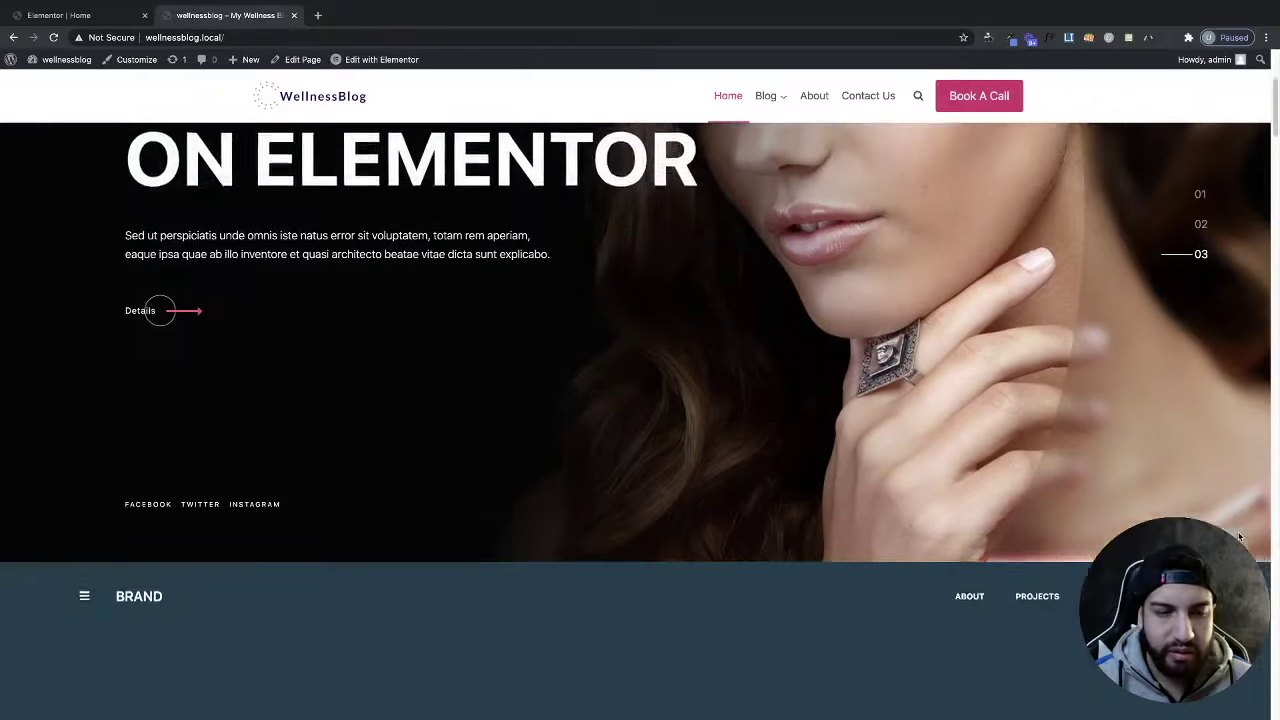
Step: Scroll through the Prime Slider demos, ending on the WellnessBlog home page with its yellow banner
{"action": "scroll", "coordinate": [640, 420], "scroll_direction": "down", "scroll_amount": 1}
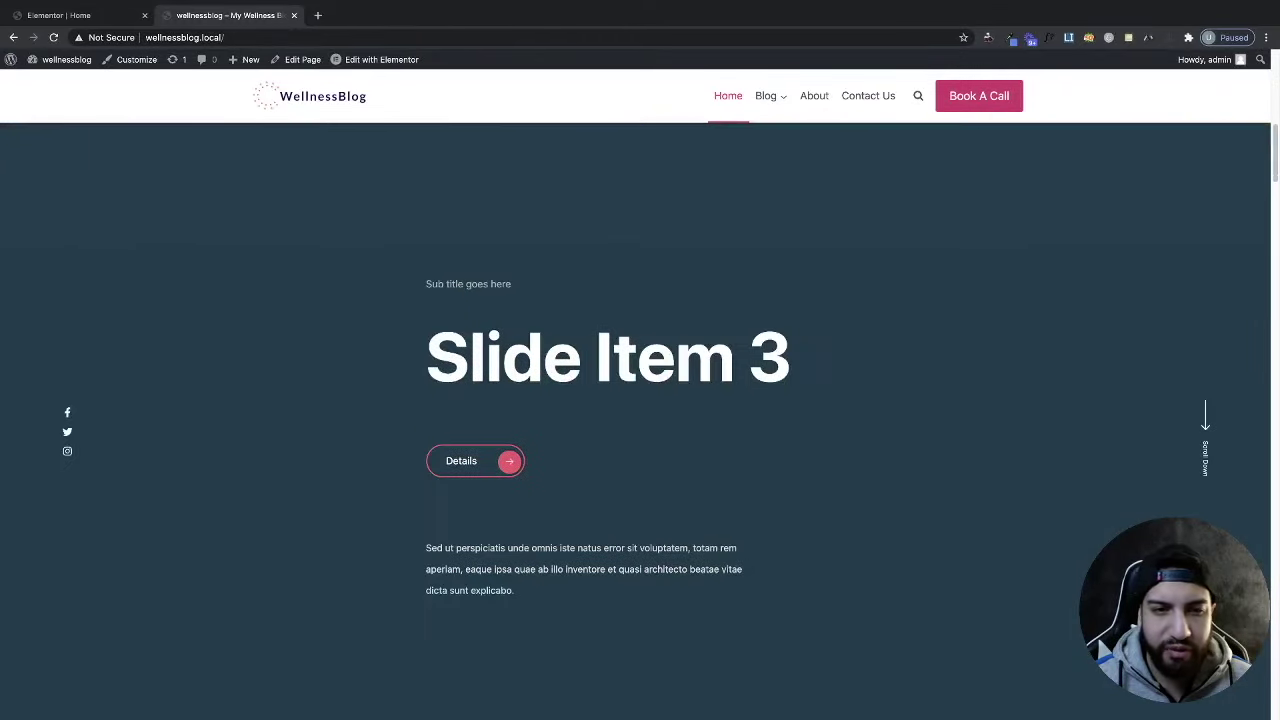
{"action": "scroll", "coordinate": [640, 420], "scroll_direction": "down", "scroll_amount": 5}
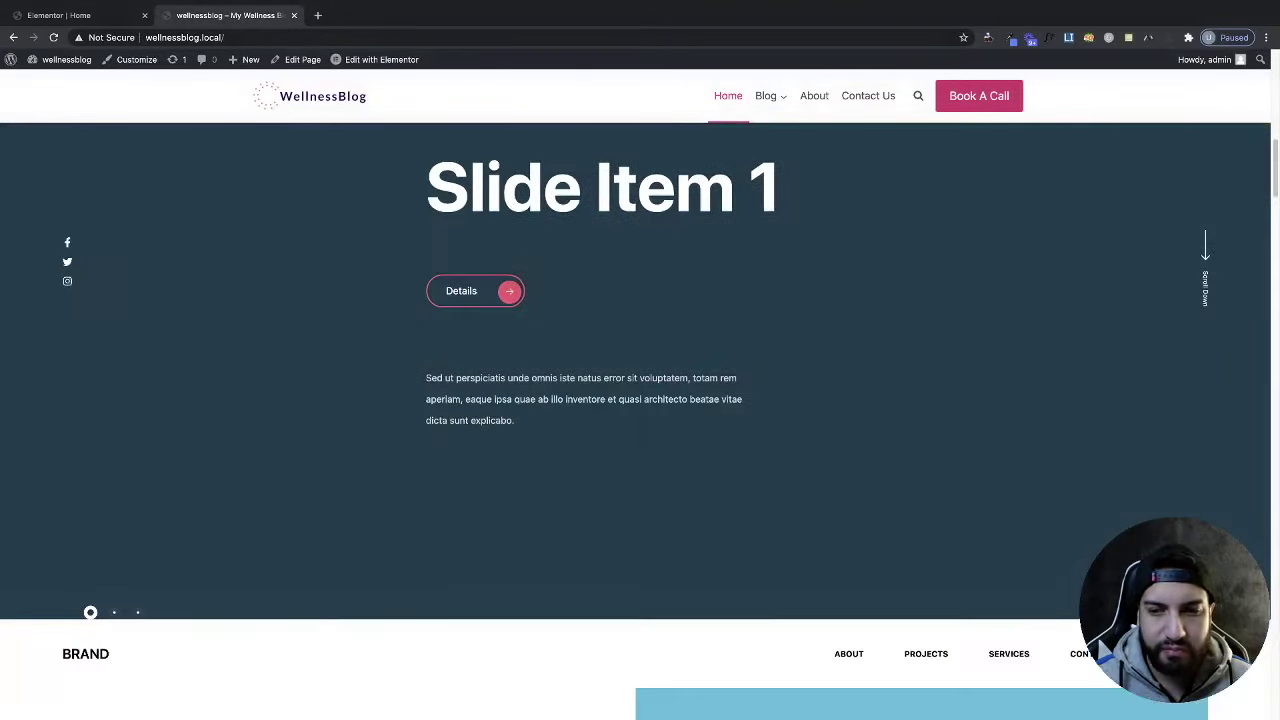
{"action": "scroll", "coordinate": [640, 420], "scroll_direction": "down", "scroll_amount": 1}
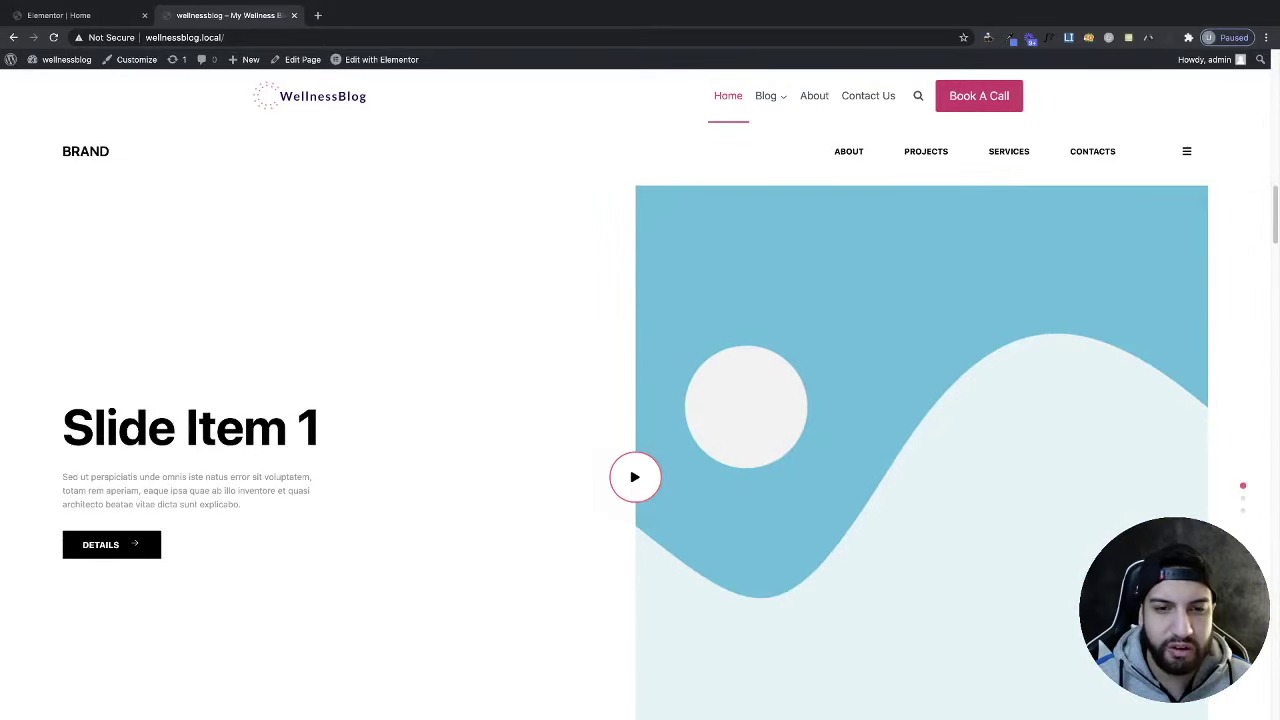
{"action": "scroll", "coordinate": [640, 420], "scroll_direction": "down", "scroll_amount": 1}
{"action": "scroll", "coordinate": [640, 420], "scroll_direction": "down", "scroll_amount": 5}
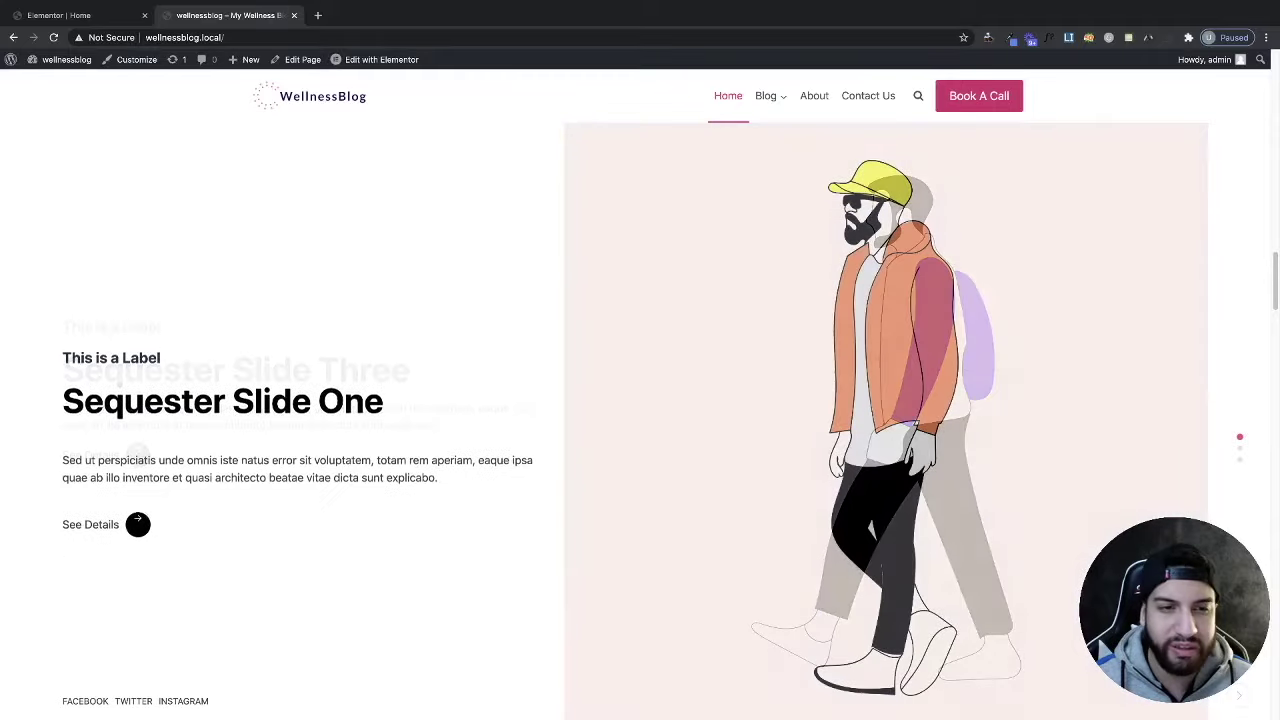
{"action": "scroll", "coordinate": [640, 420], "scroll_direction": "down", "scroll_amount": 5}
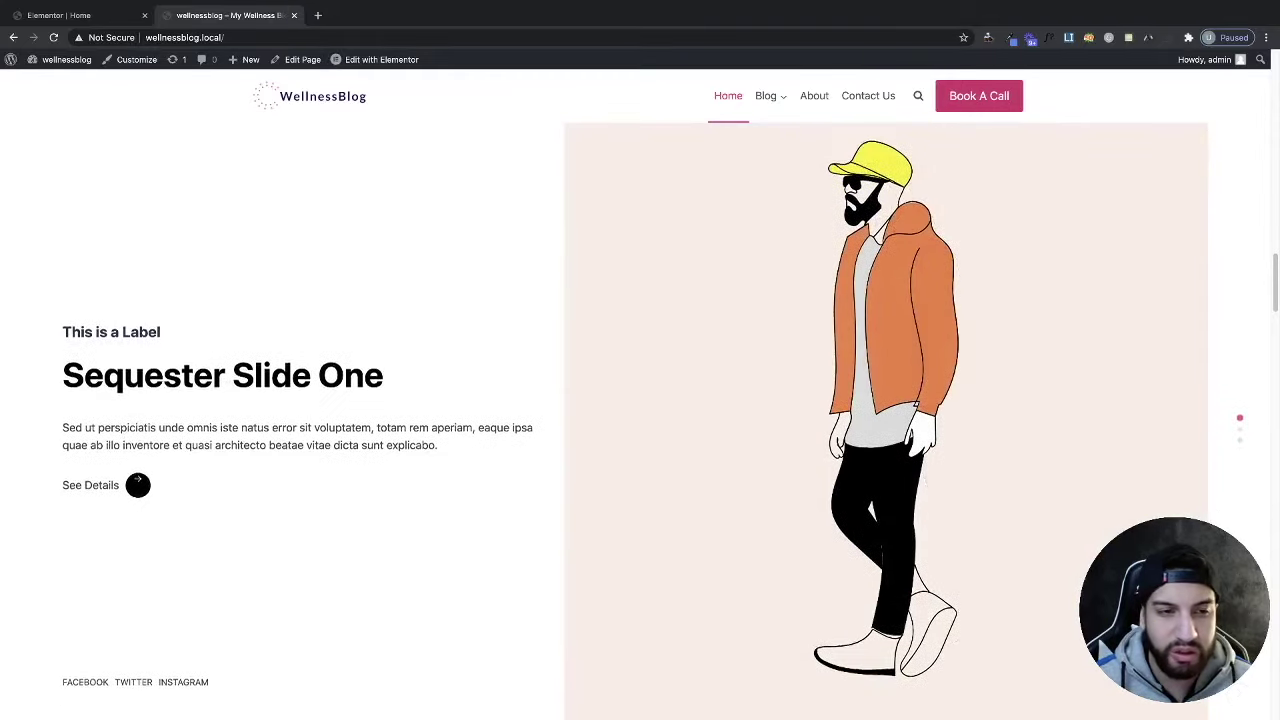
{"action": "scroll", "coordinate": [855, 450], "scroll_direction": "down", "scroll_amount": 2}
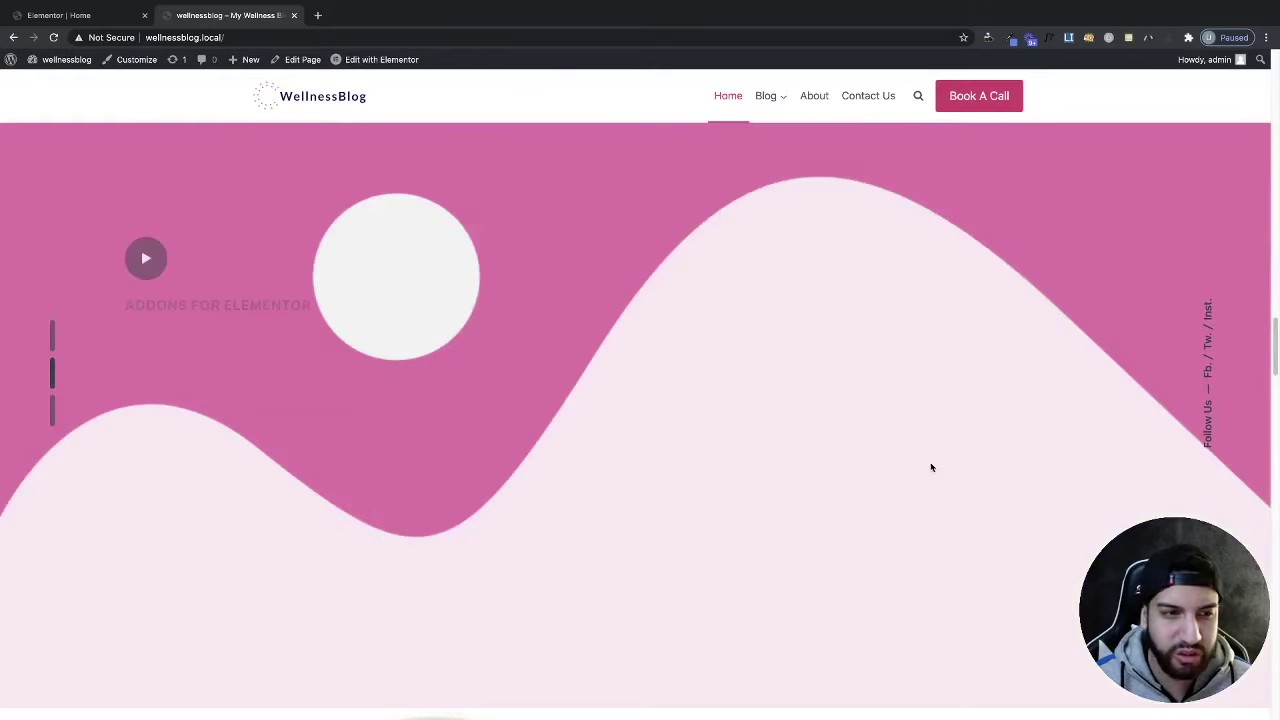
{"action": "scroll", "coordinate": [931, 467], "scroll_direction": "down", "scroll_amount": 1}
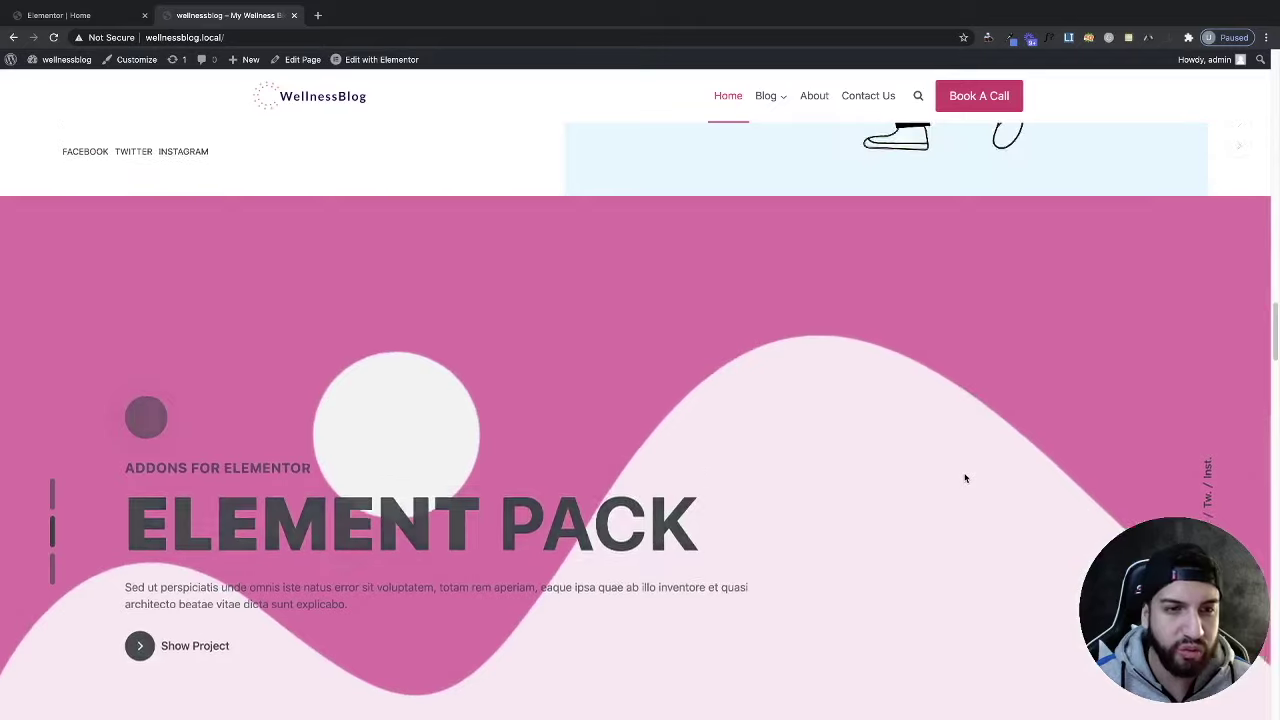
{"action": "scroll", "coordinate": [965, 479], "scroll_direction": "up", "scroll_amount": 5}
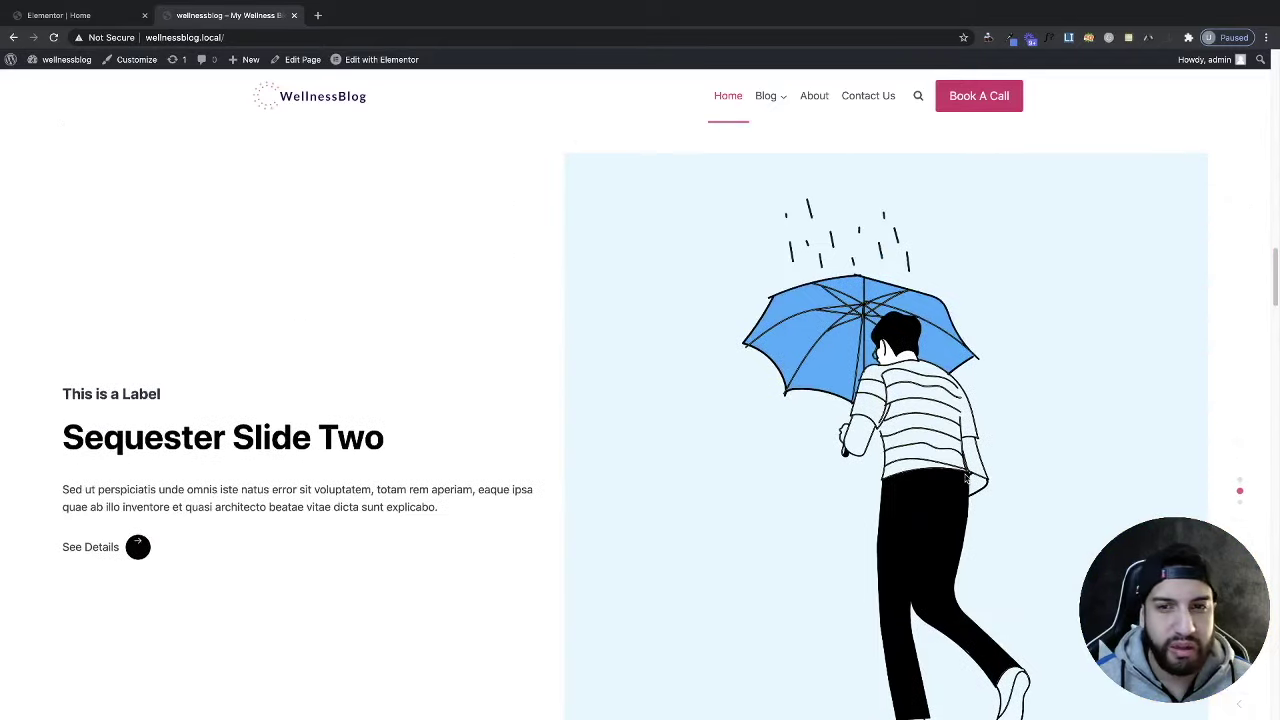
{"action": "scroll", "coordinate": [965, 479], "scroll_direction": "up", "scroll_amount": 10}
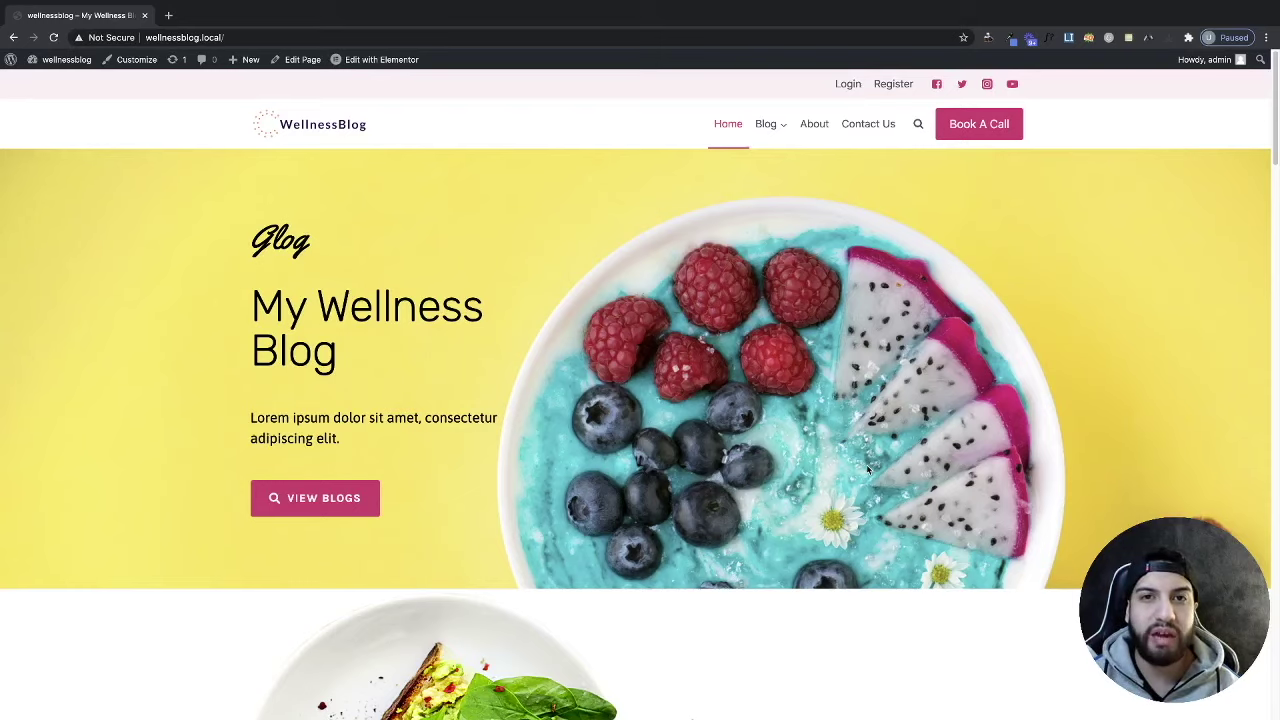
Step: Search Add New Plugins for 'prime slider', then install and activate Prime Slider – Addons For Elementor
{"action": "left_click", "coordinate": [62, 59]}
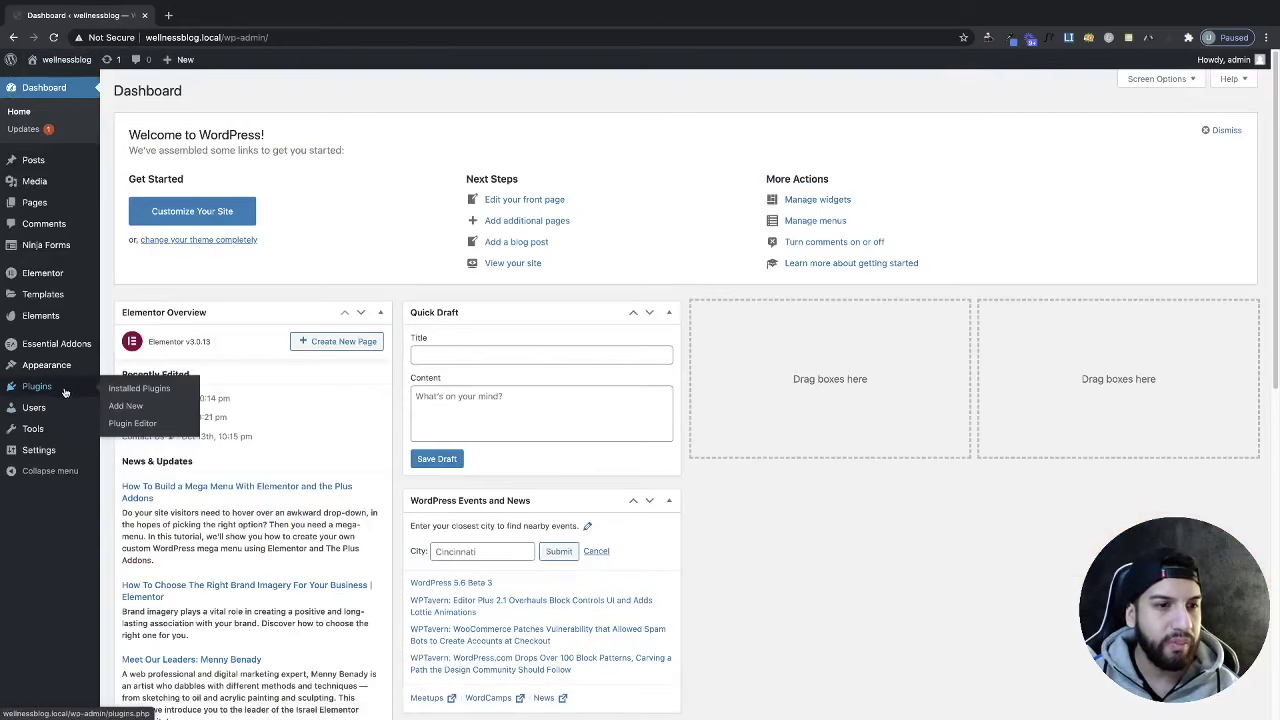
{"action": "left_click", "coordinate": [40, 386]}
{"action": "left_click", "coordinate": [187, 91]}
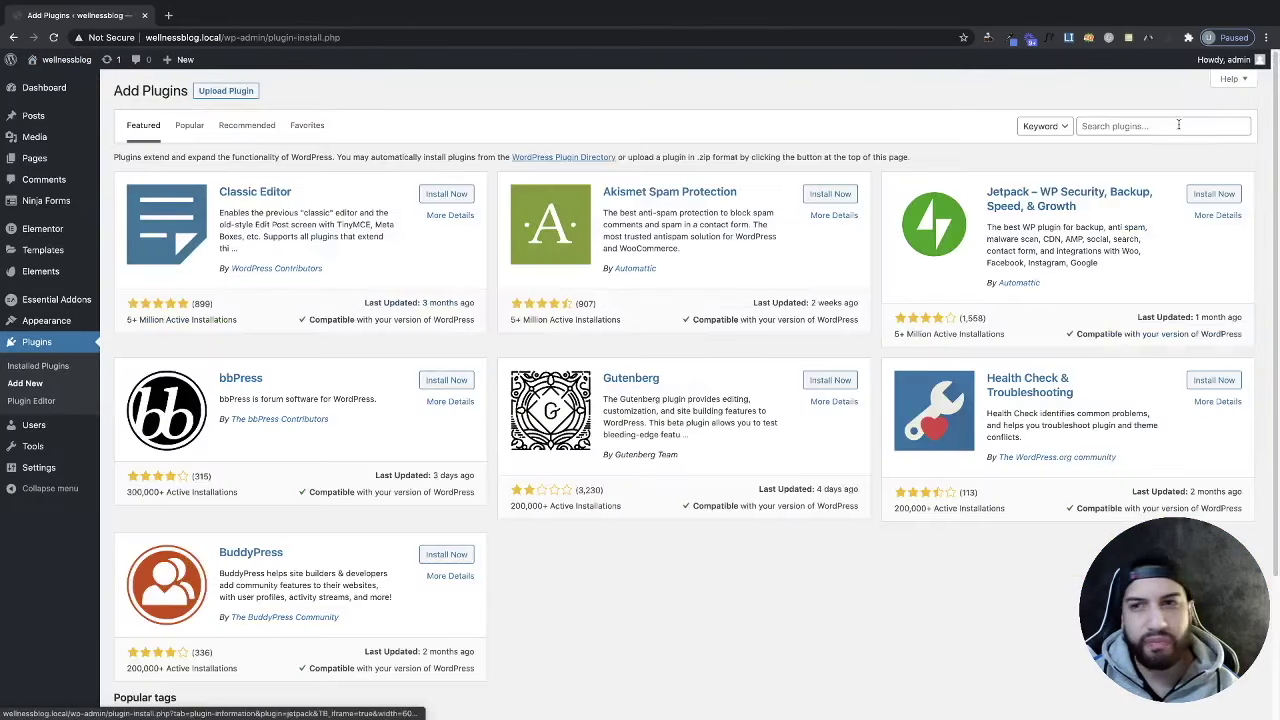
{"action": "left_click", "coordinate": [1170, 124]}
{"action": "type", "text": "prime slider"}
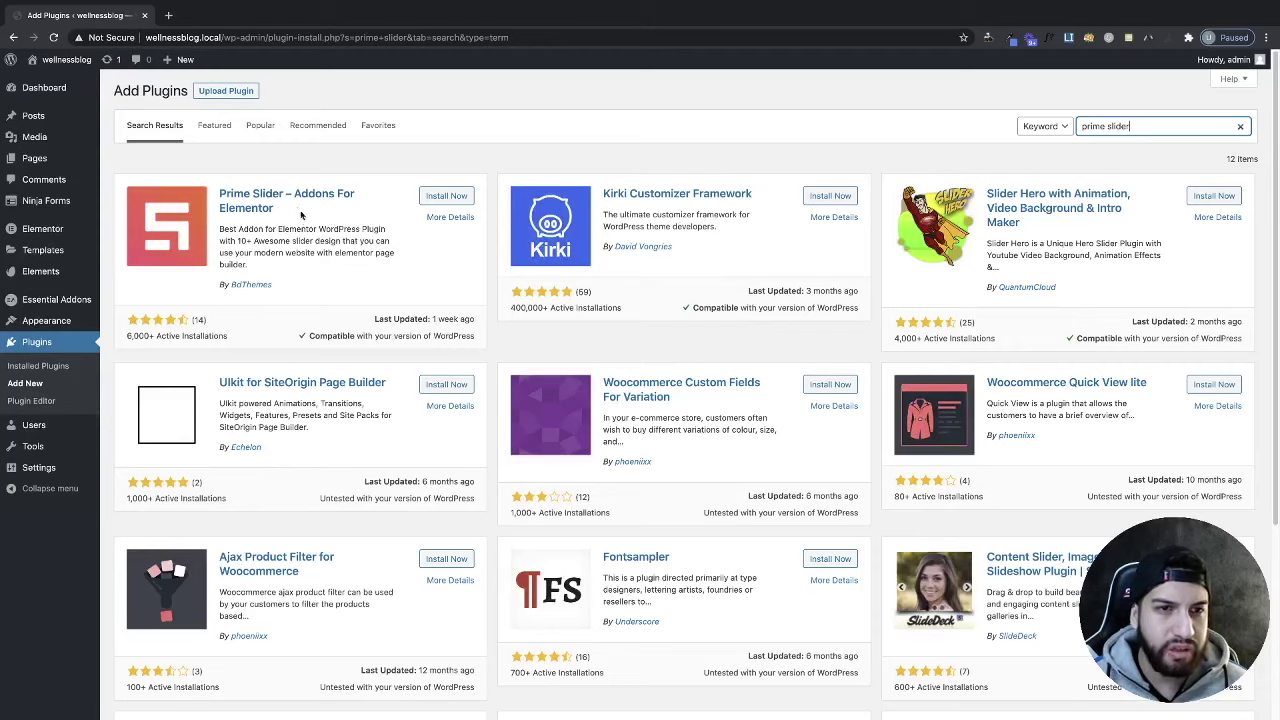
{"action": "left_click", "coordinate": [440, 196]}
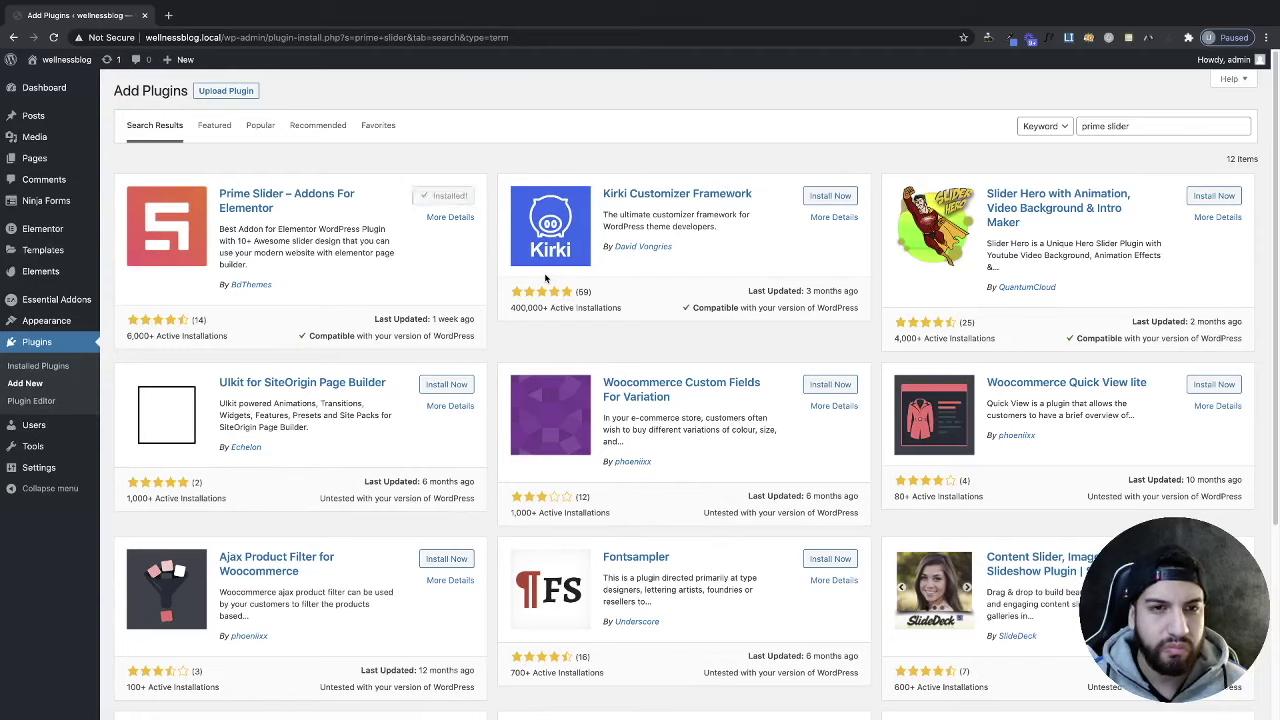
{"action": "left_click", "coordinate": [451, 197]}
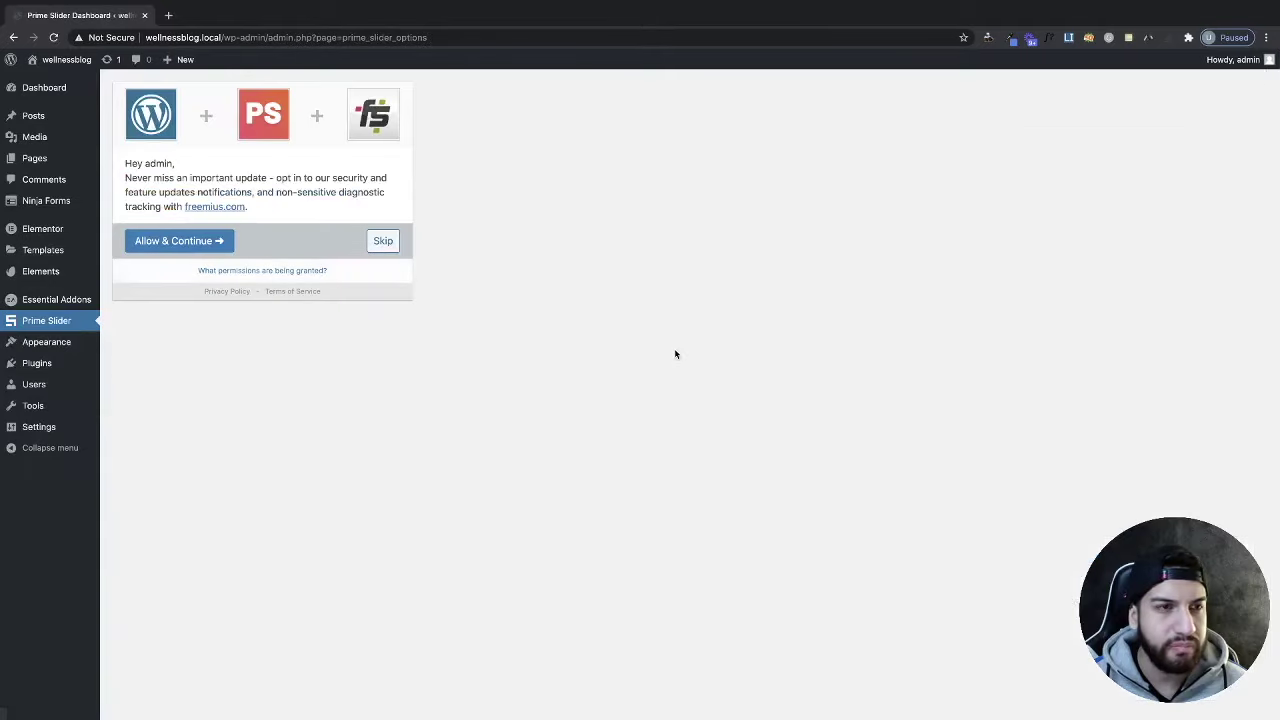
Step: Skip the Prime Slider opt-in and open the Home page in the Elementor editor
{"action": "left_click", "coordinate": [386, 244]}
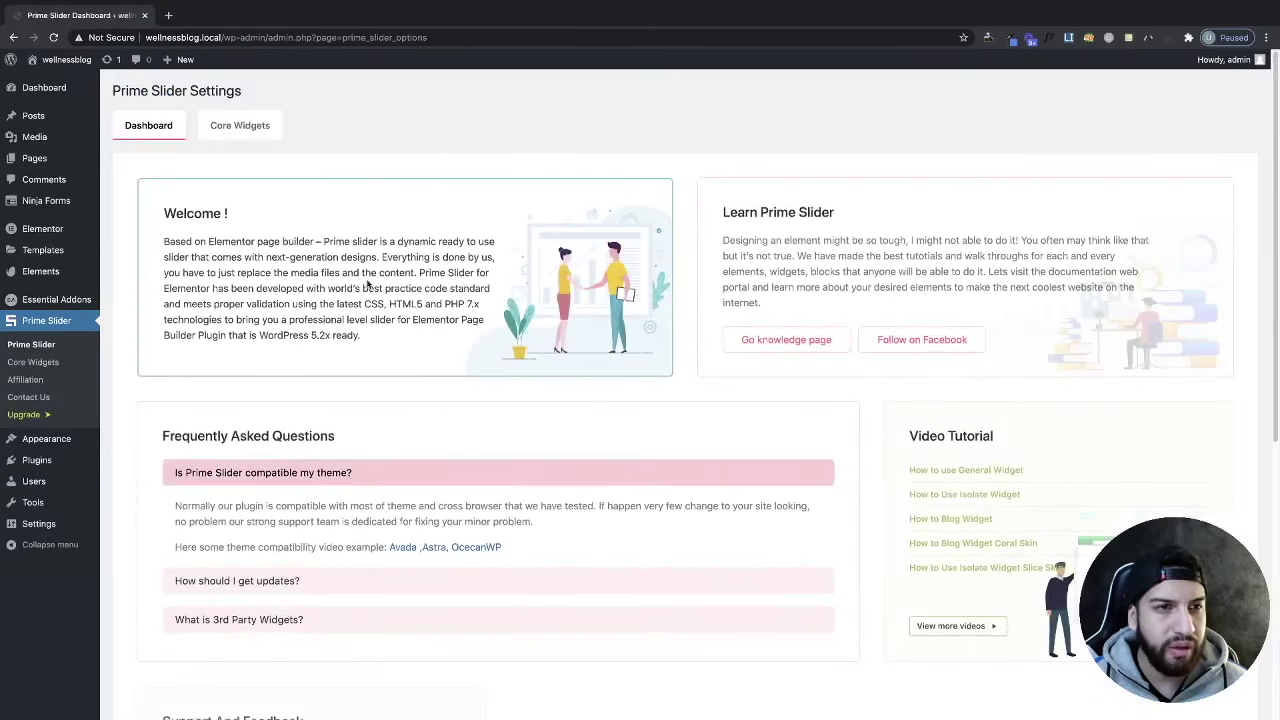
{"action": "left_click", "coordinate": [40, 160]}
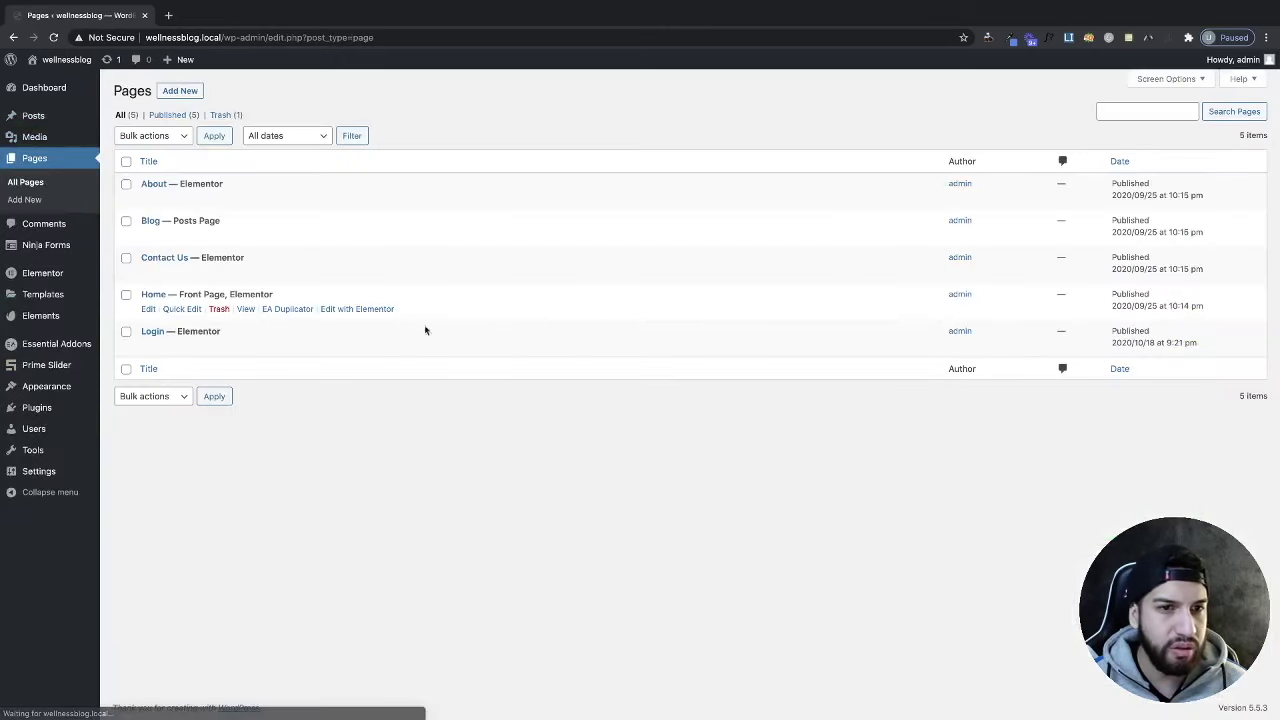
{"action": "mouse_move", "coordinate": [188, 313]}
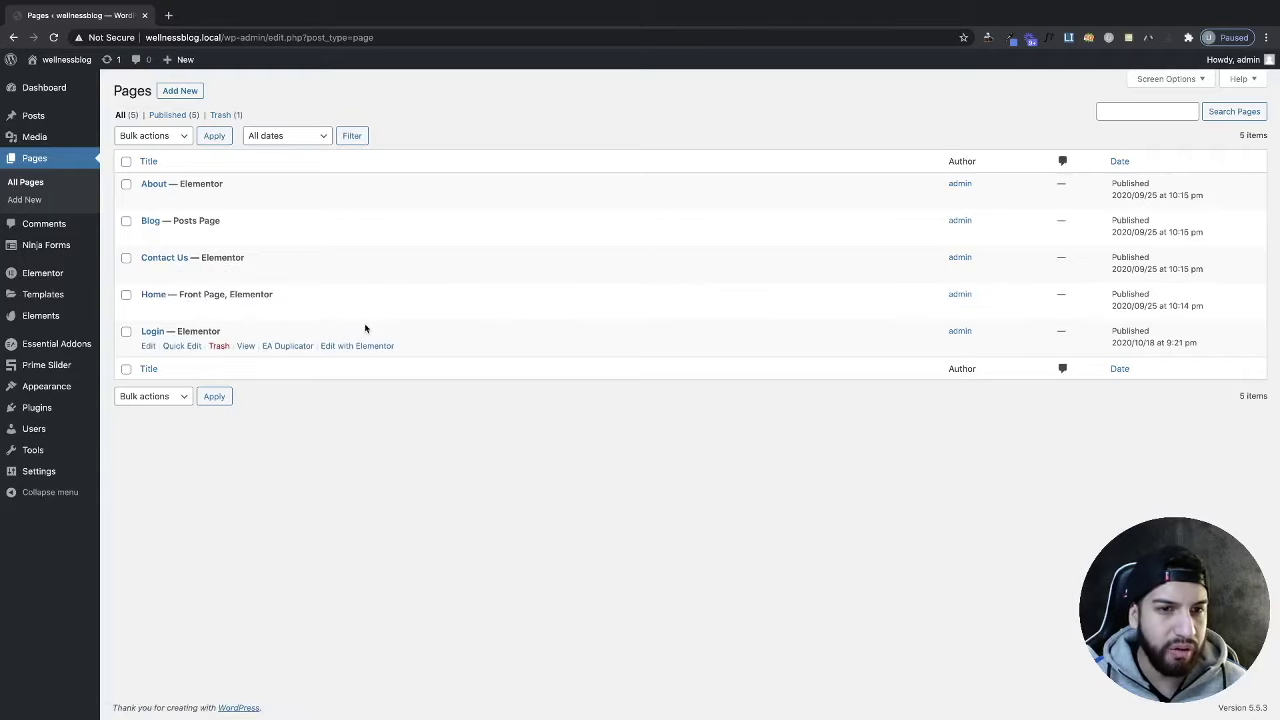
{"action": "left_click", "coordinate": [364, 311]}
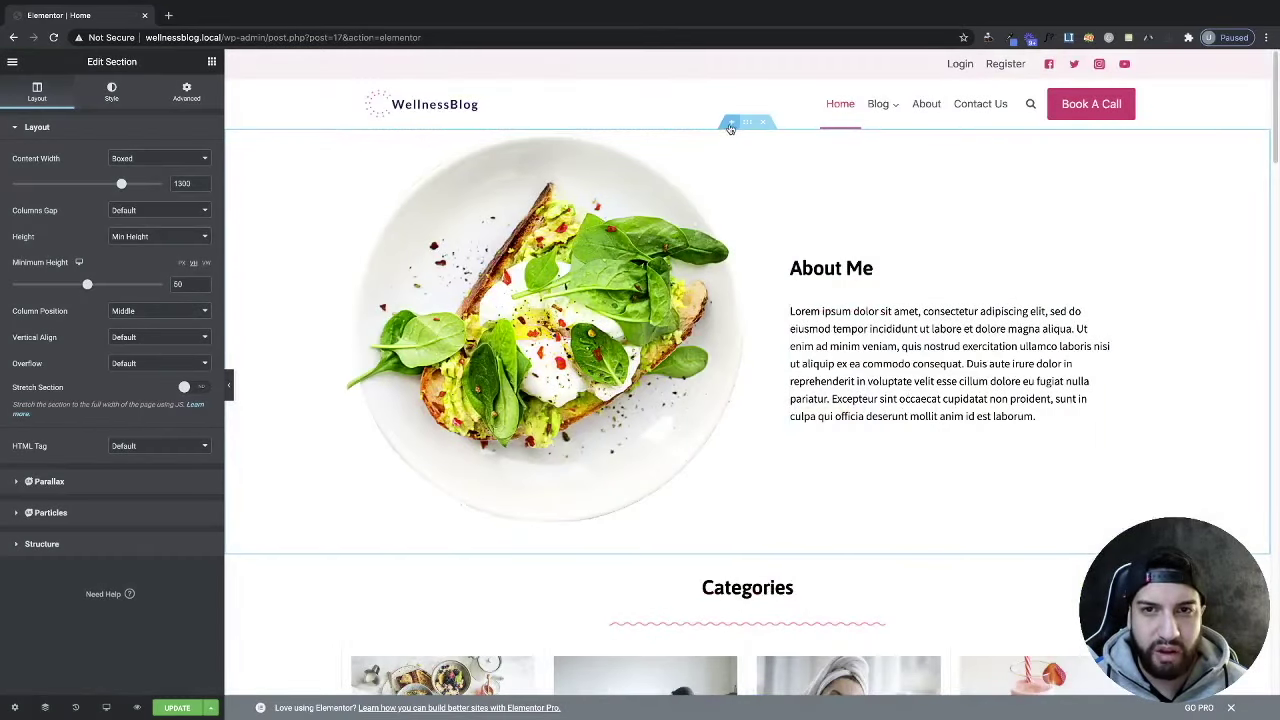
Step: Insert a one-column section above About Me with Full Width content and No Gap columns
{"action": "left_click", "coordinate": [731, 123]}
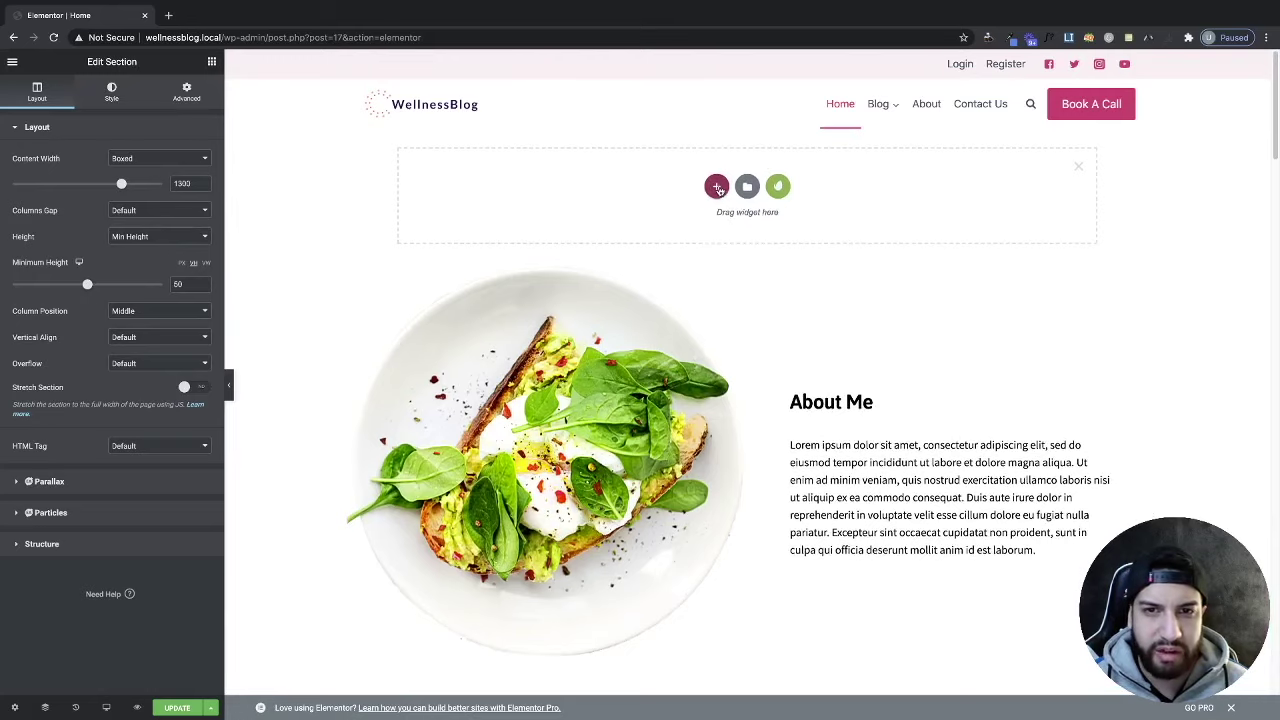
{"action": "left_click", "coordinate": [717, 190]}
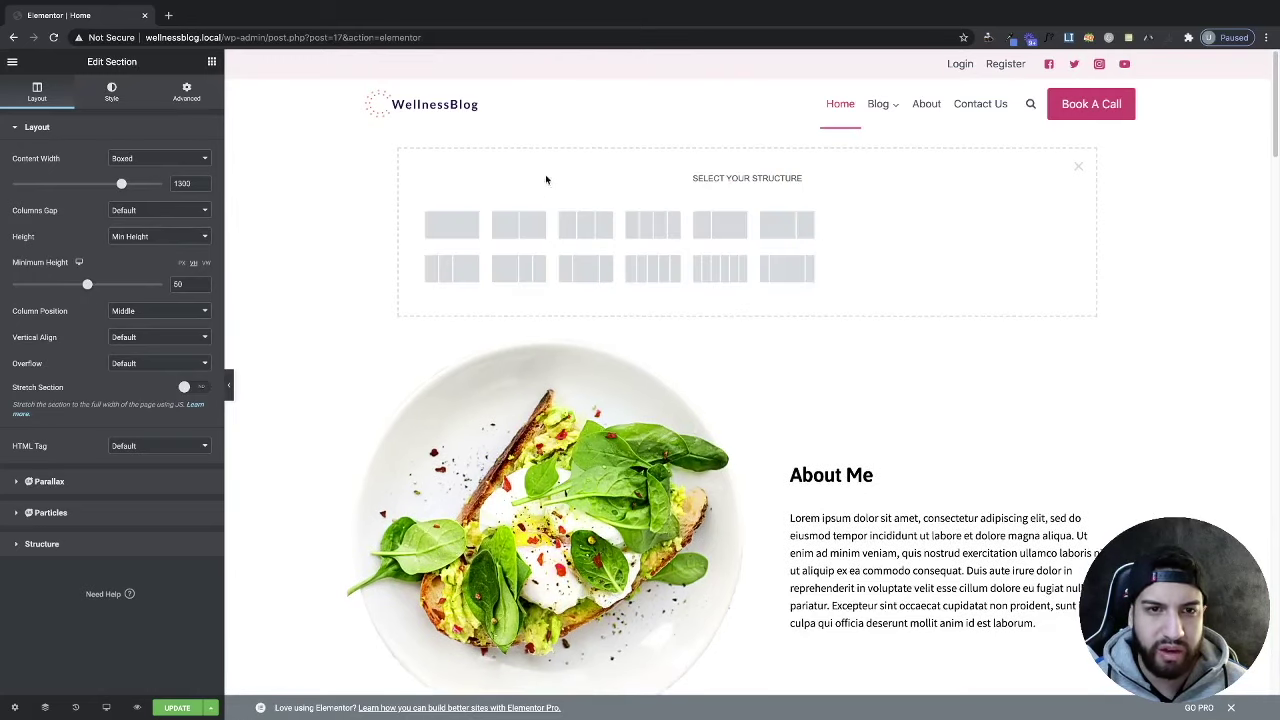
{"action": "left_click", "coordinate": [459, 233]}
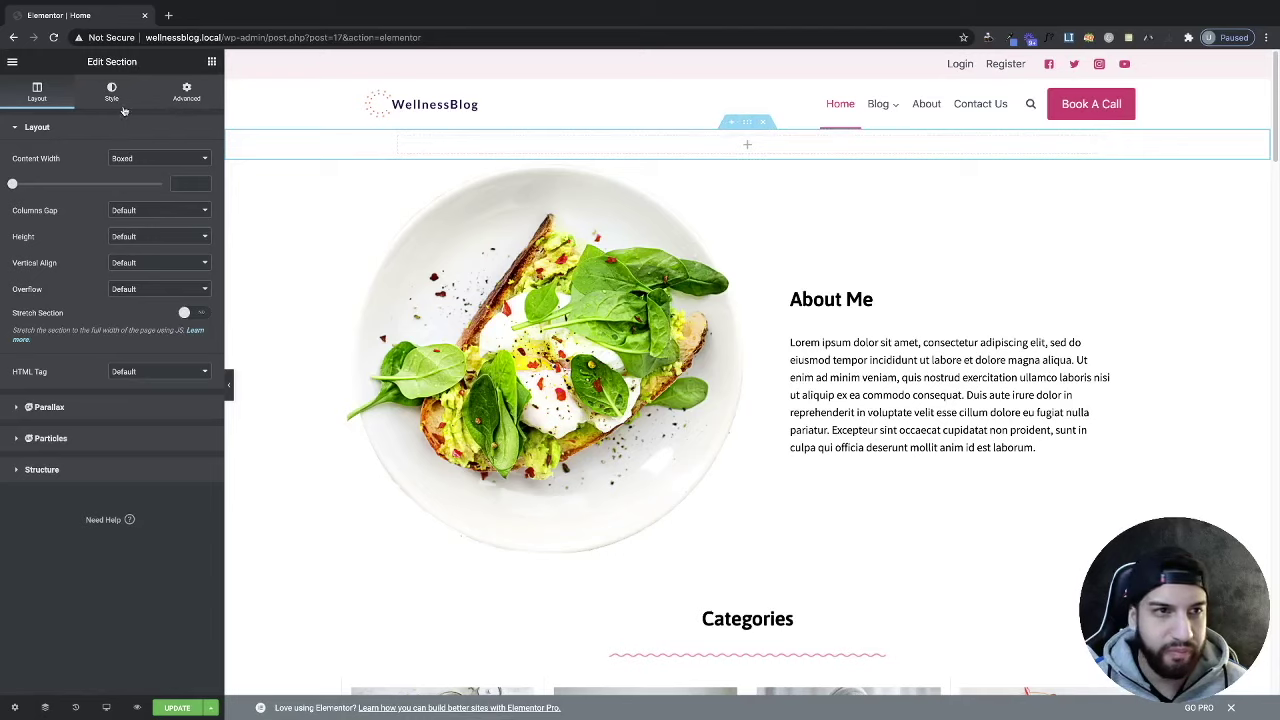
{"action": "left_click", "coordinate": [128, 158]}
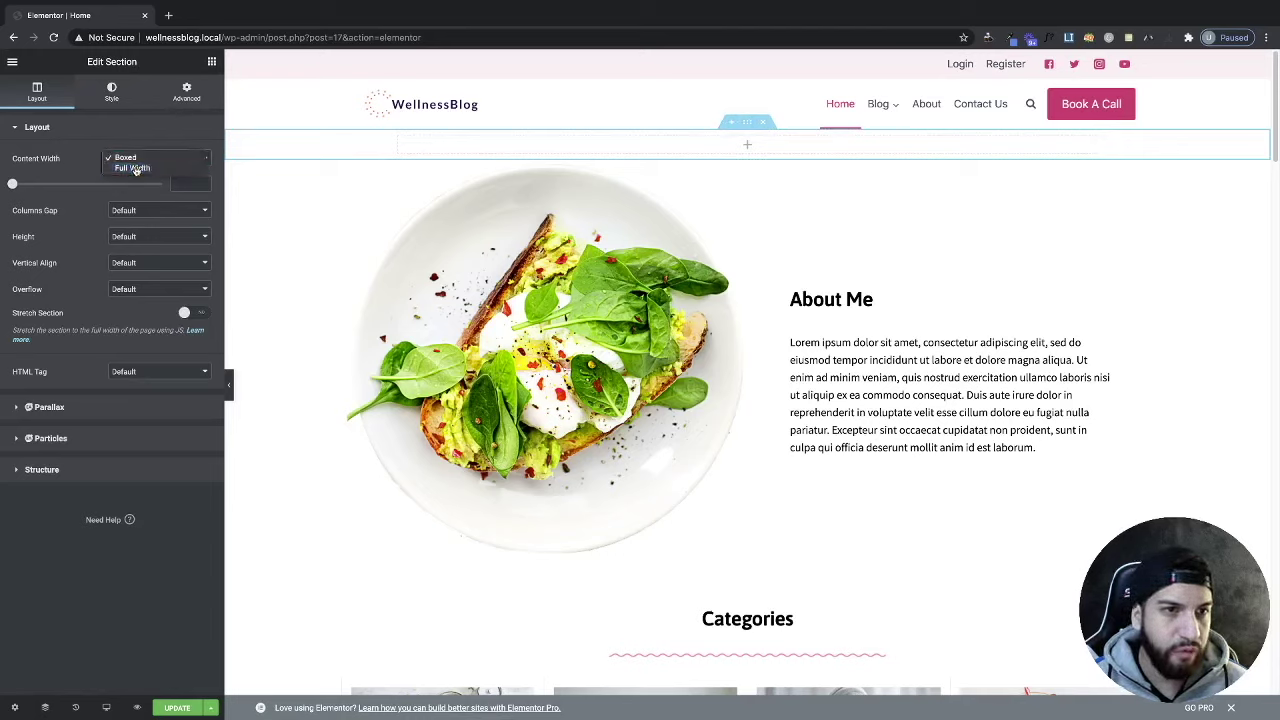
{"action": "left_click", "coordinate": [137, 170]}
{"action": "left_click", "coordinate": [143, 184]}
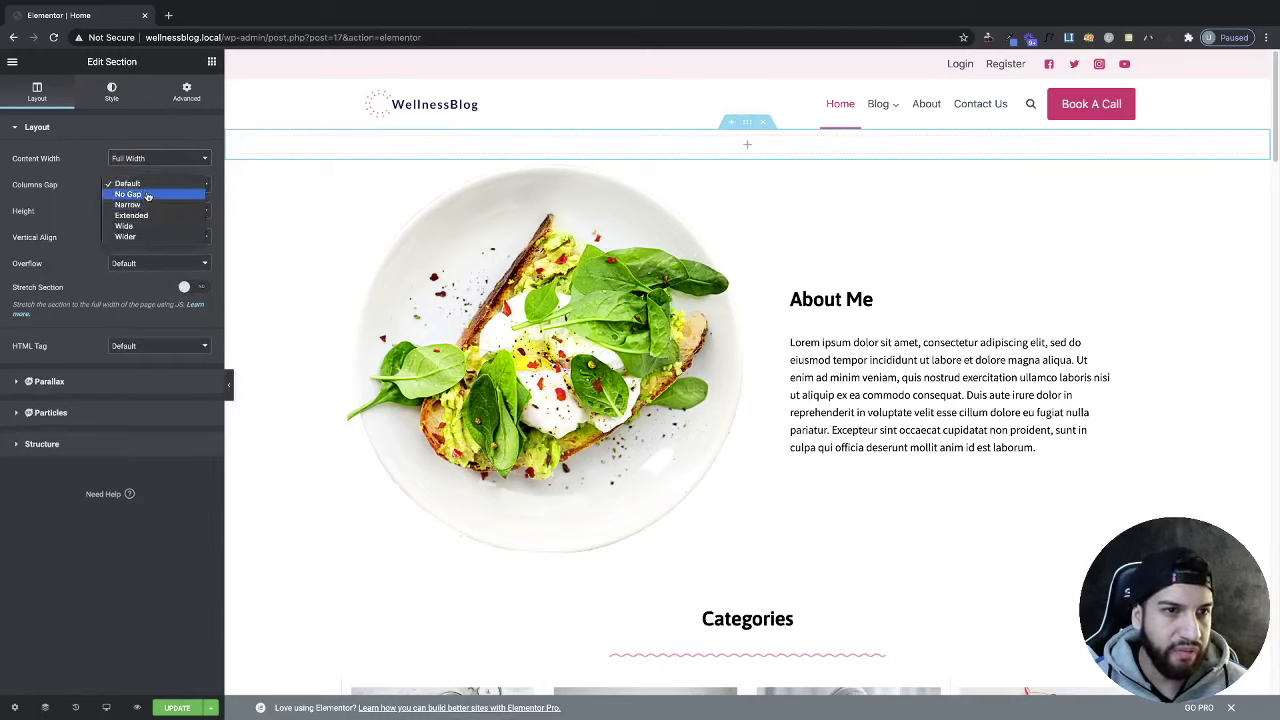
{"action": "left_click", "coordinate": [138, 193]}
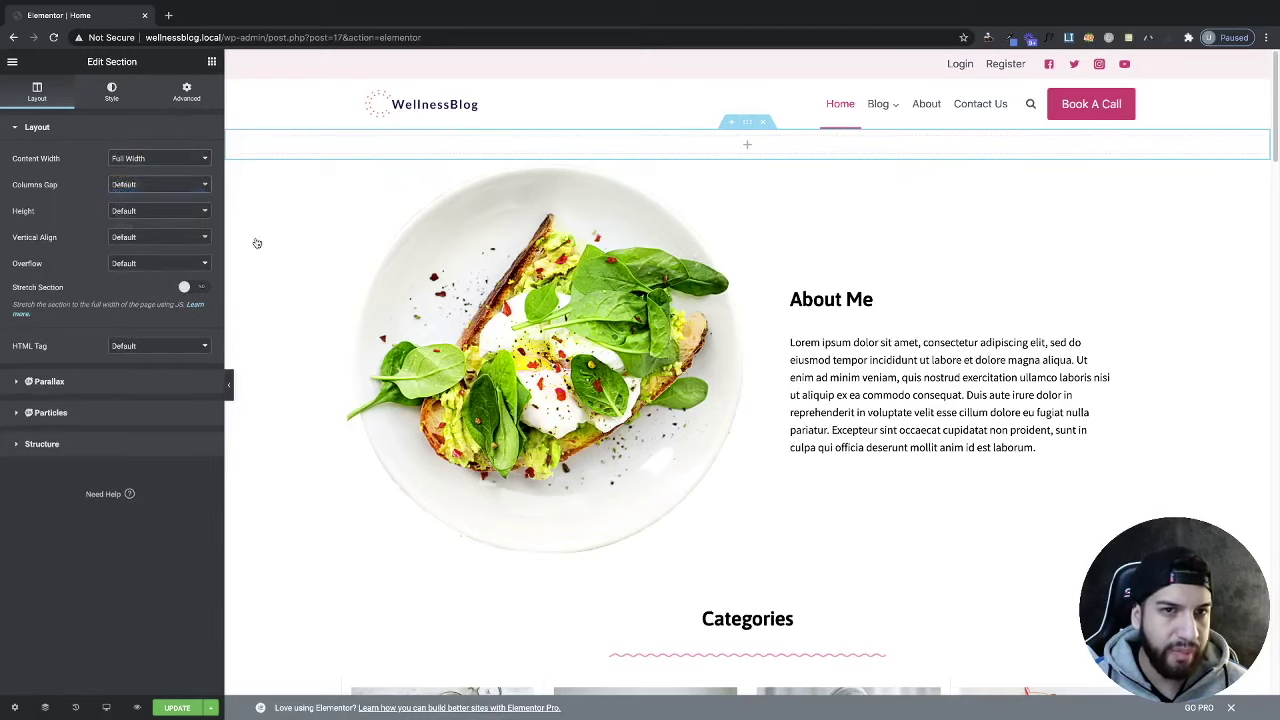
{"action": "left_click", "coordinate": [213, 61]}
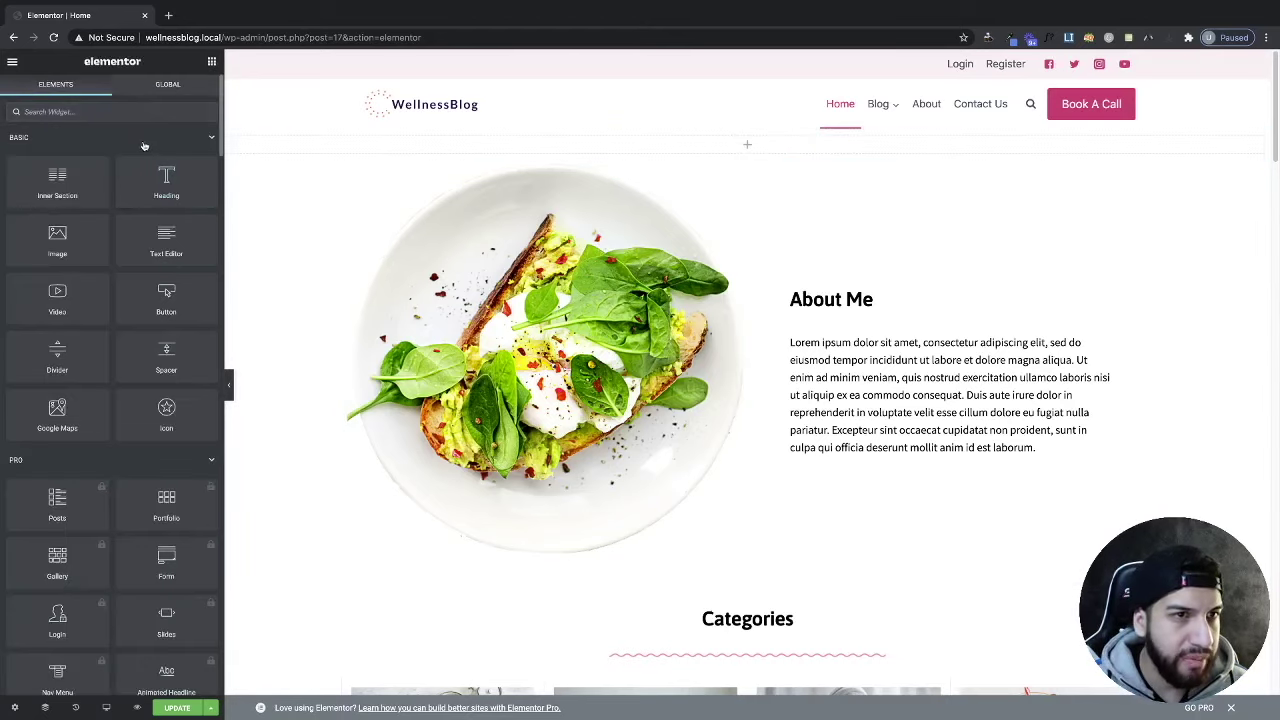
Step: Drag the Dragon widget from a 'slider' search into the new section and update the page
{"action": "type", "text": "slider"}
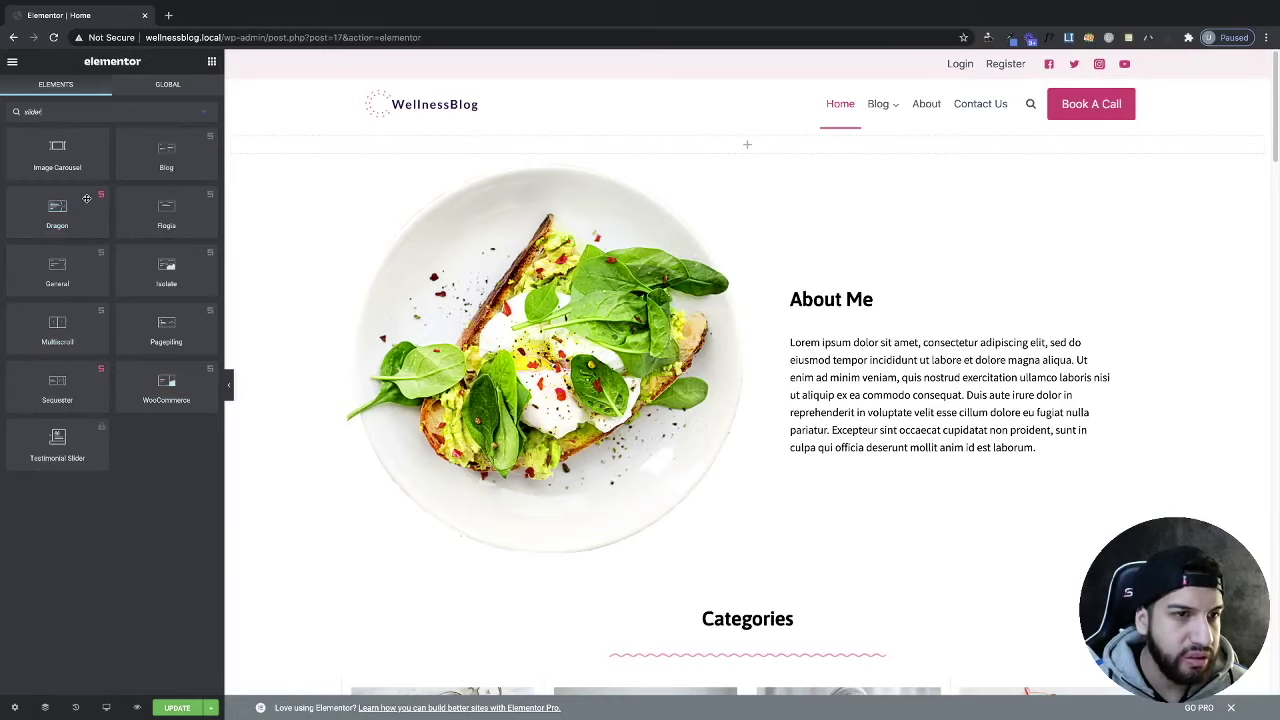
{"action": "left_click_drag", "start_coordinate": [57, 208], "coordinate": [644, 155]}
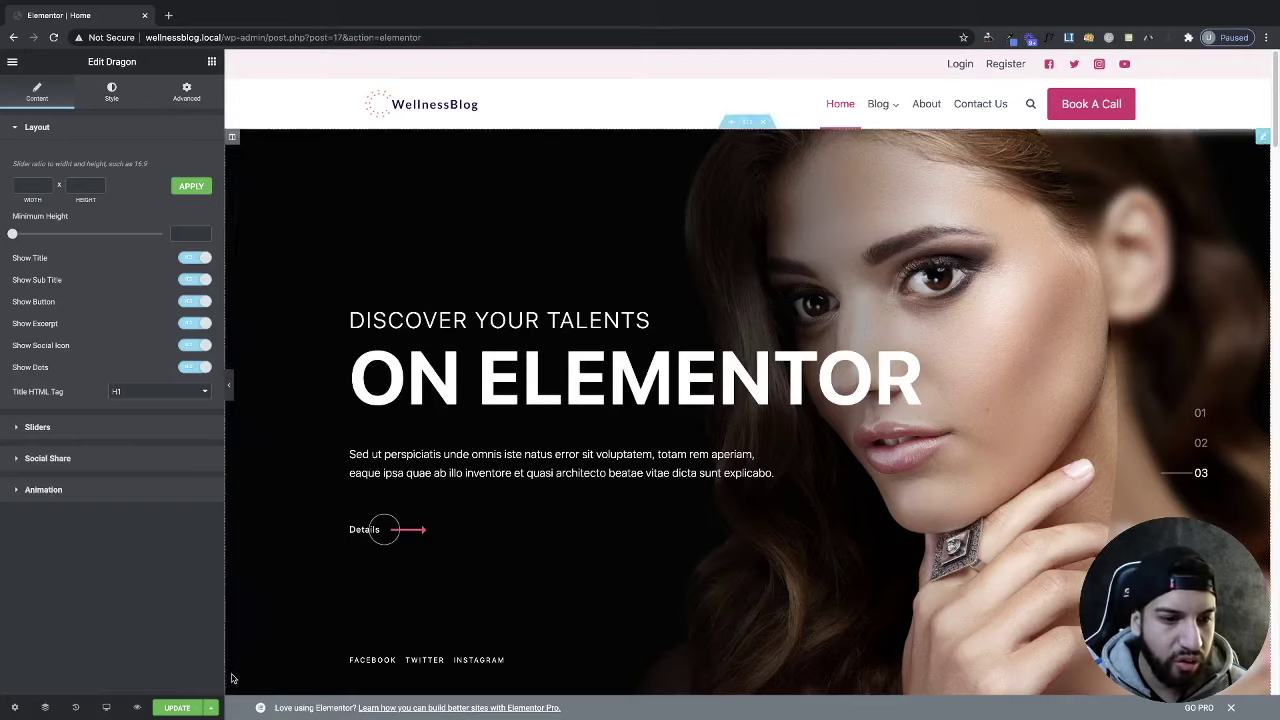
{"action": "left_click", "coordinate": [168, 711]}
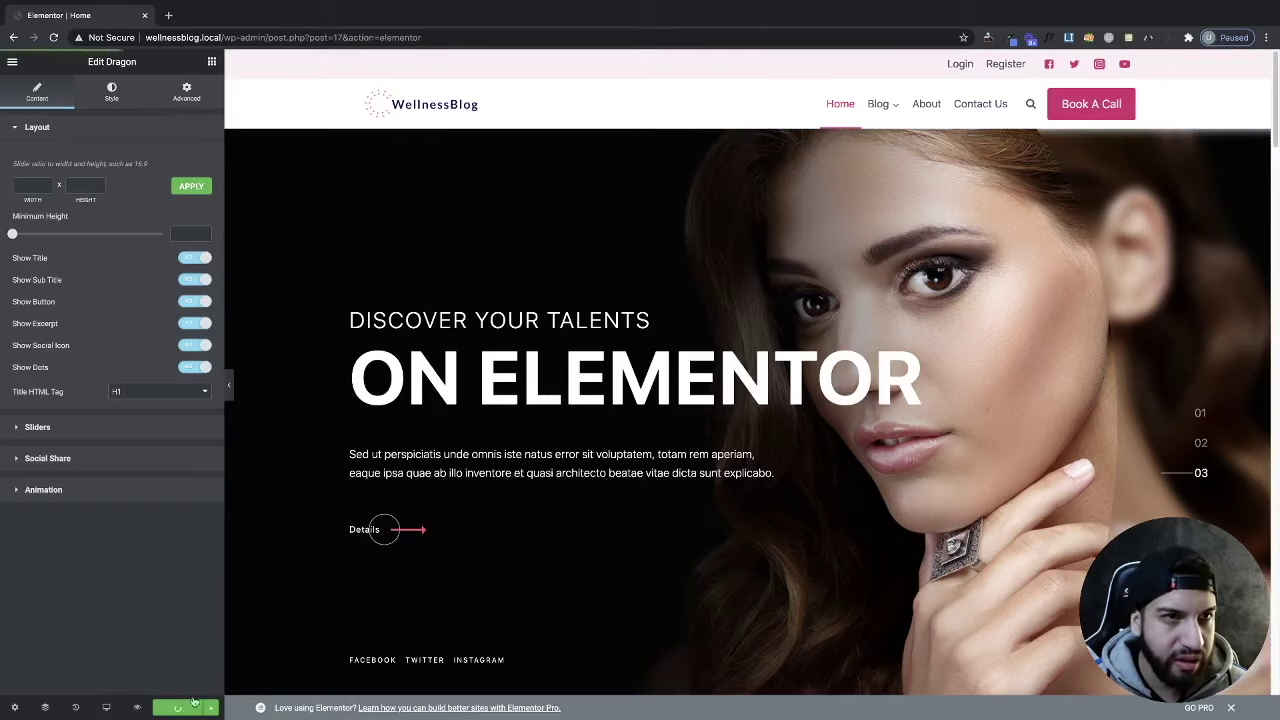
Step: Preview the saved Home page to check the slider under the header, then return to the editor
{"action": "left_click", "coordinate": [137, 708]}
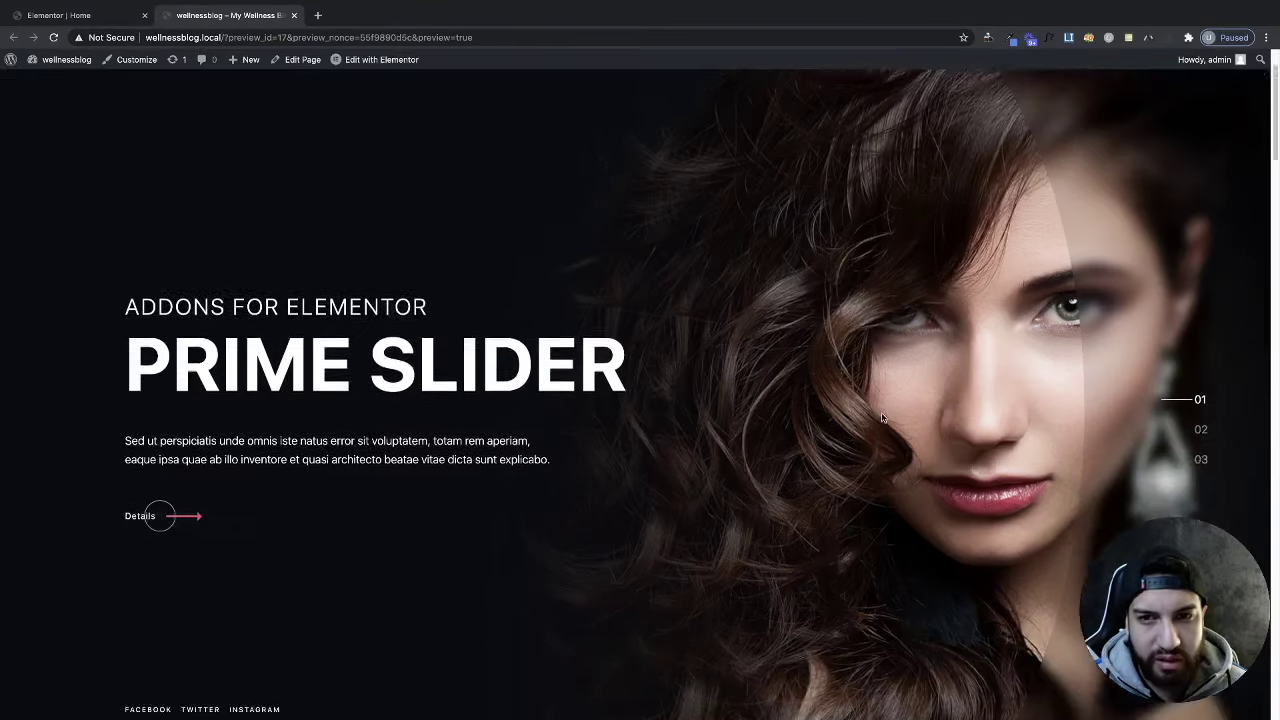
{"action": "scroll", "coordinate": [882, 418], "scroll_direction": "down", "scroll_amount": 2}
{"action": "scroll", "coordinate": [950, 450], "scroll_direction": "up", "scroll_amount": 3}
{"action": "scroll", "coordinate": [987, 476], "scroll_direction": "down", "scroll_amount": 6}
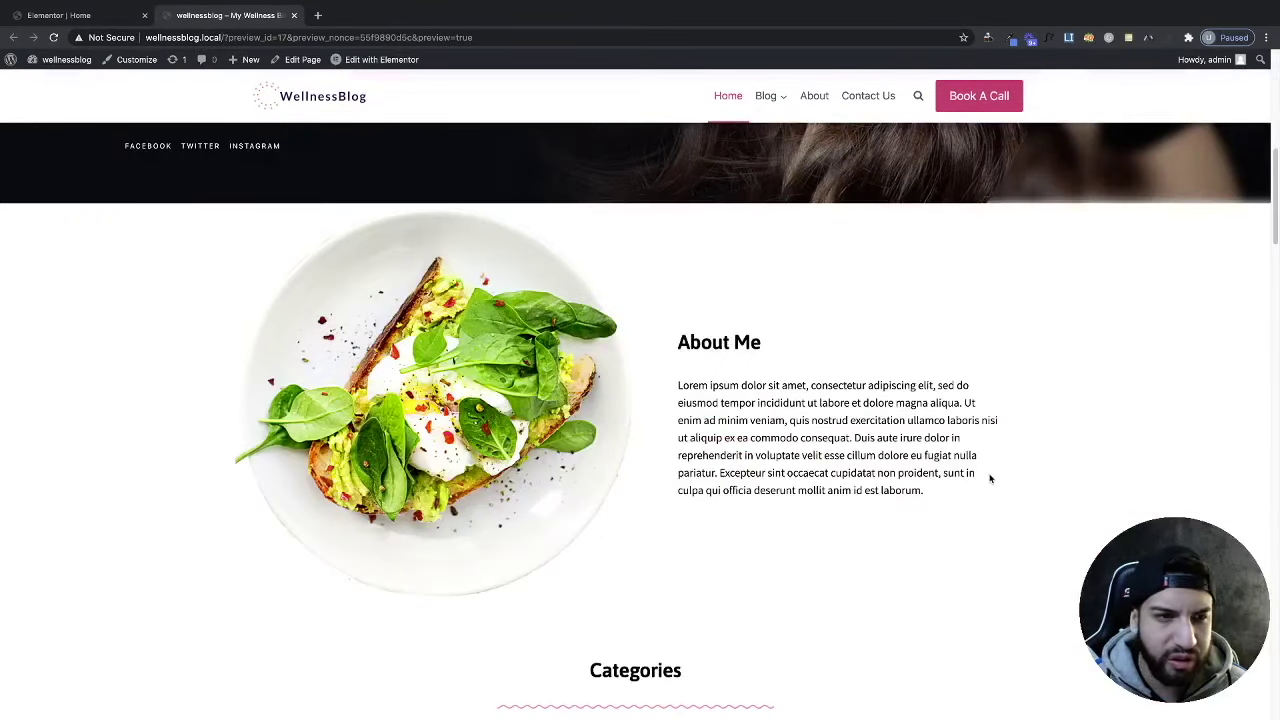
{"action": "scroll", "coordinate": [975, 462], "scroll_direction": "up", "scroll_amount": 7}
{"action": "scroll", "coordinate": [967, 455], "scroll_direction": "down", "scroll_amount": 5}
{"action": "scroll", "coordinate": [967, 456], "scroll_direction": "up", "scroll_amount": 6}
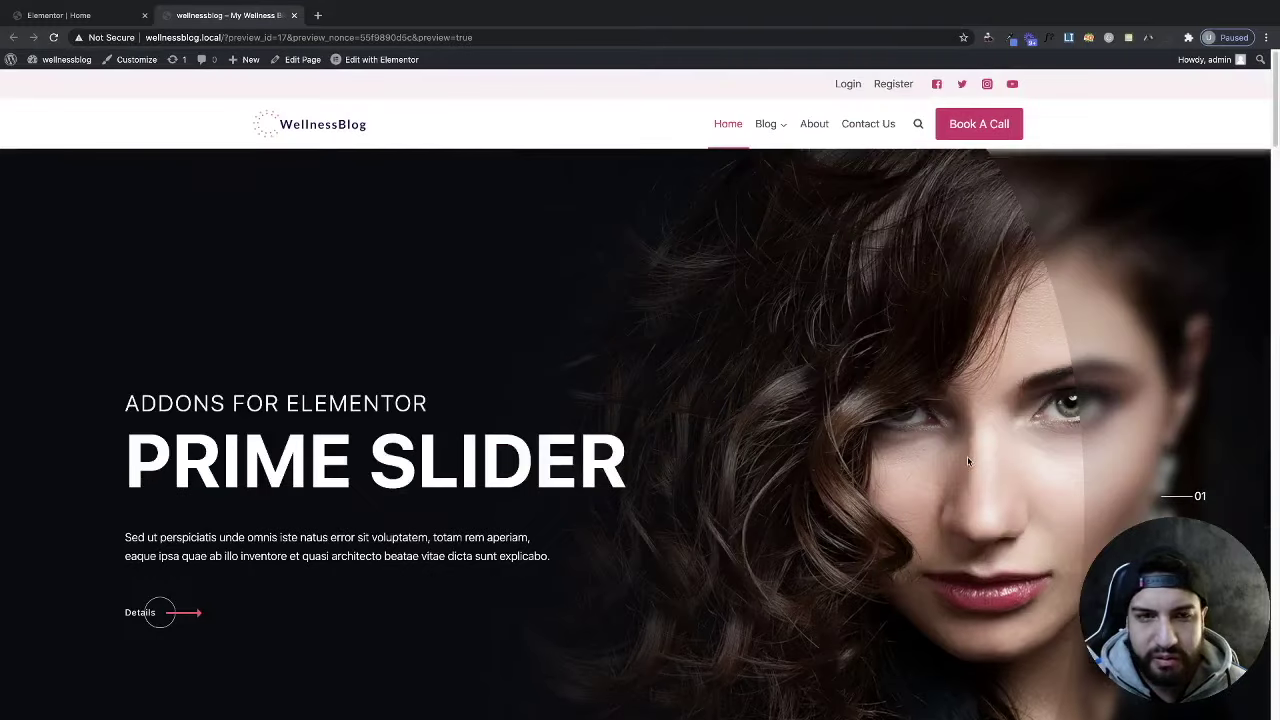
{"action": "scroll", "coordinate": [880, 407], "scroll_direction": "down", "scroll_amount": 1}
{"action": "scroll", "coordinate": [522, 307], "scroll_direction": "up", "scroll_amount": 1}
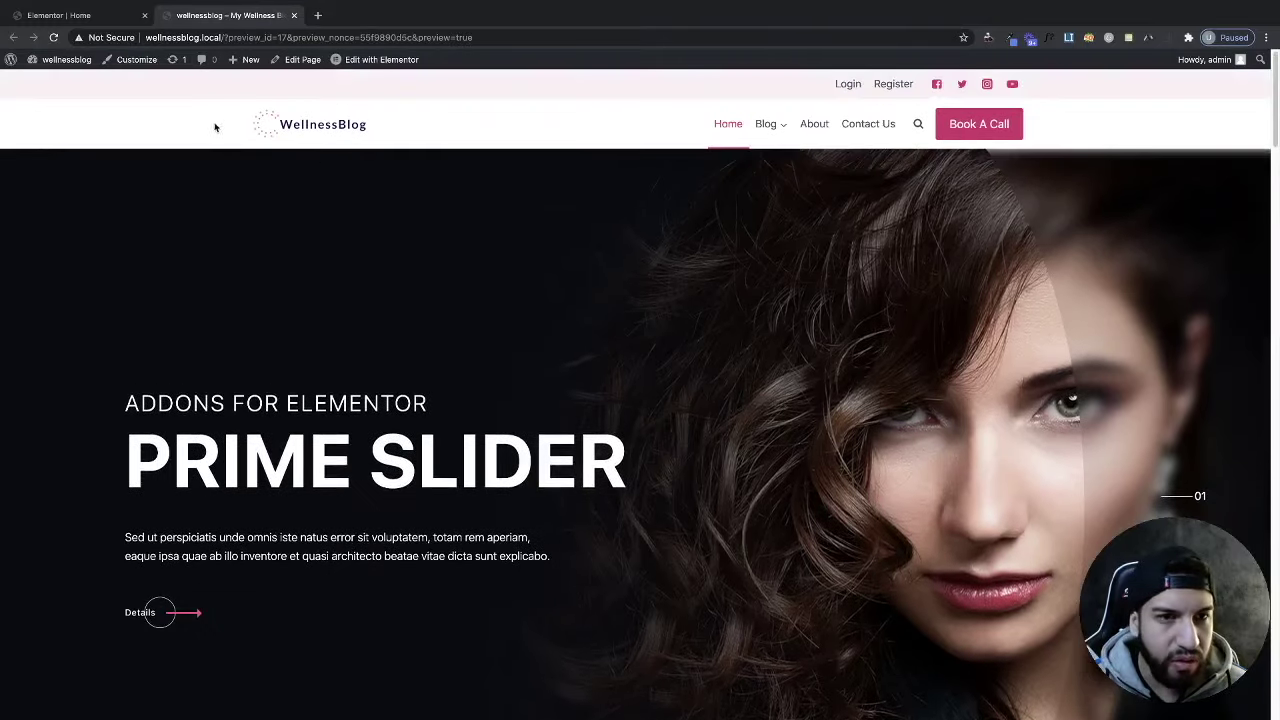
{"action": "key", "text": "ctrl+shift+Tab"}
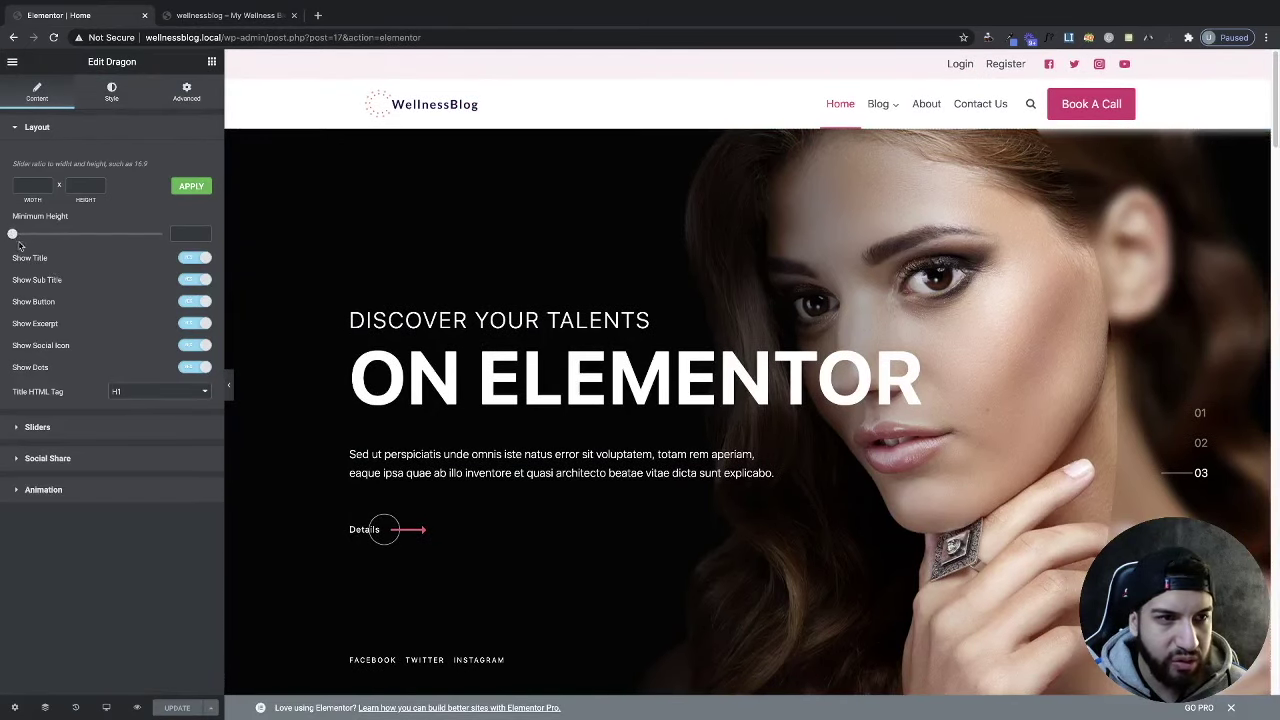
Step: Set the Dragon slider's Minimum Height to 334 and toggle the subtitle display option
{"action": "left_click_drag", "start_coordinate": [12, 235], "coordinate": [57, 247]}
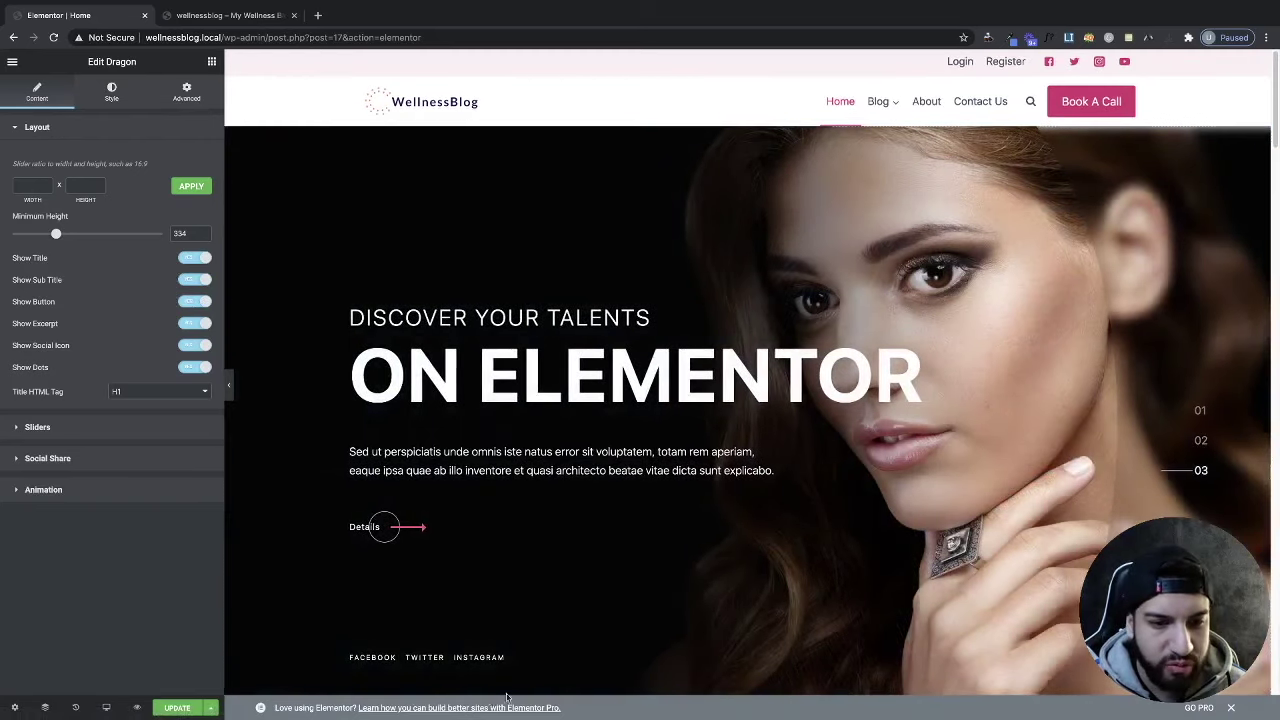
{"action": "left_click", "coordinate": [193, 281]}
{"action": "left_click", "coordinate": [193, 281]}
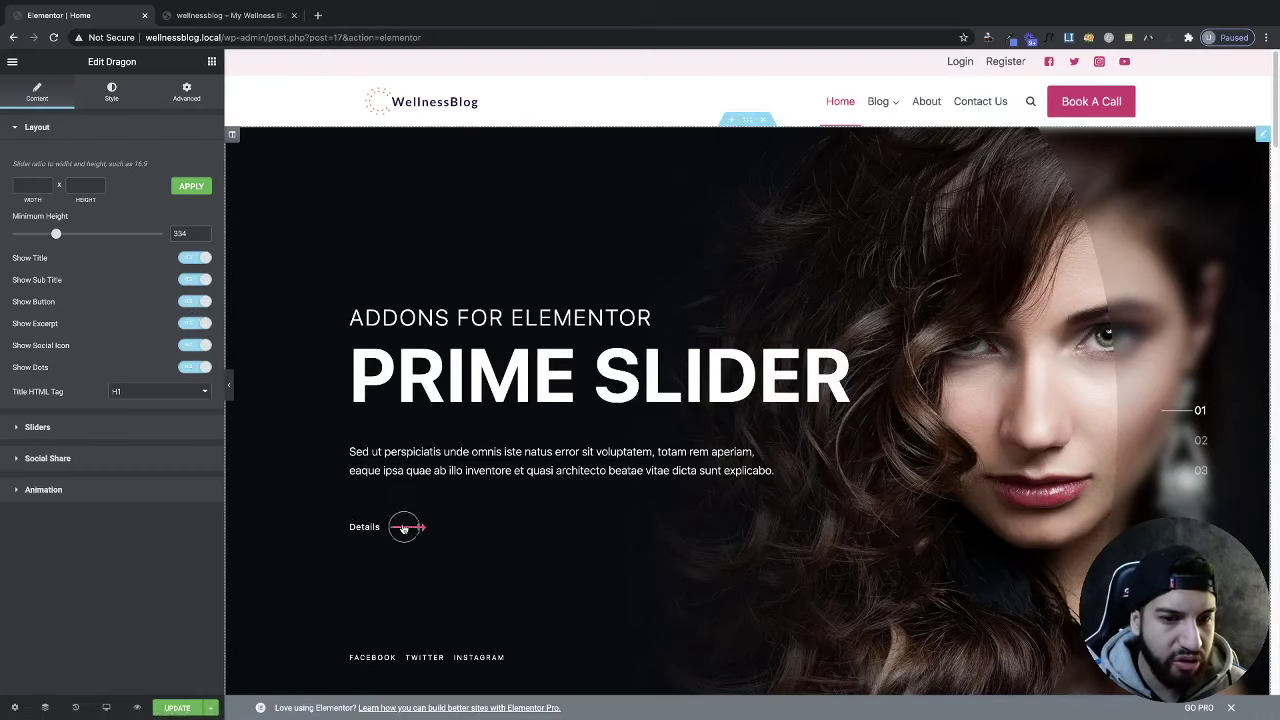
{"action": "left_click", "coordinate": [195, 304]}
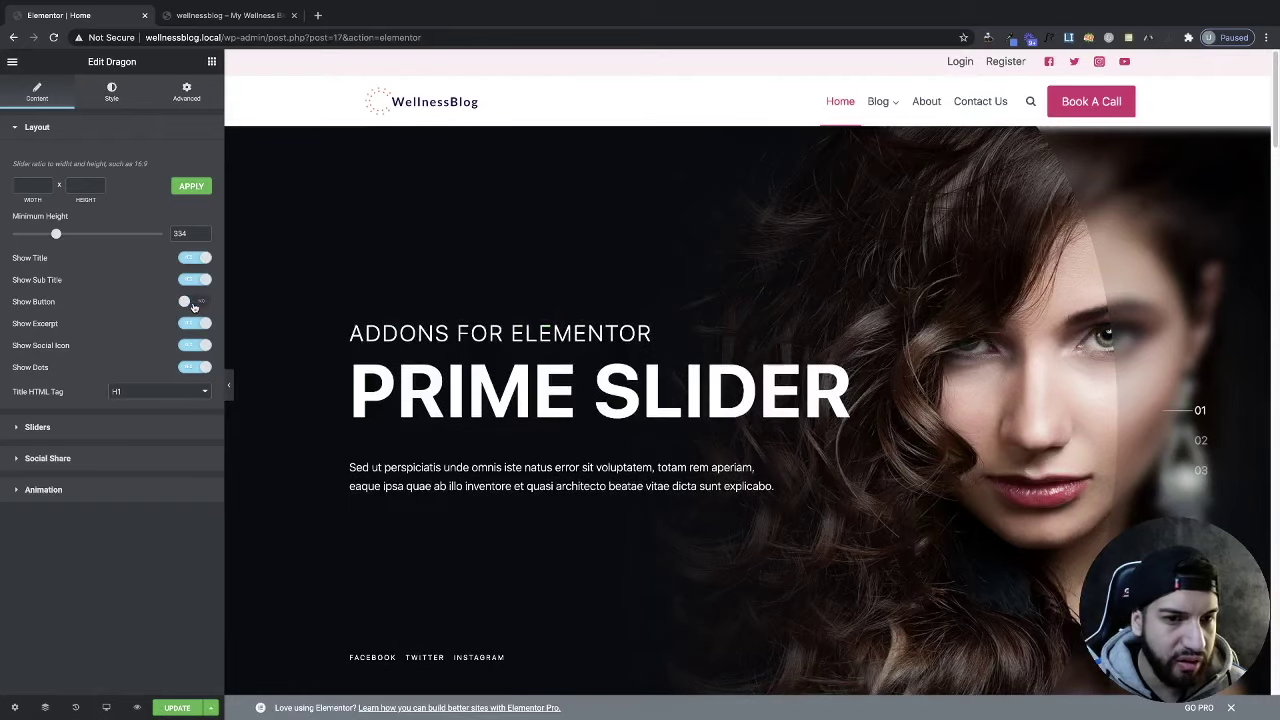
{"action": "left_click", "coordinate": [195, 304]}
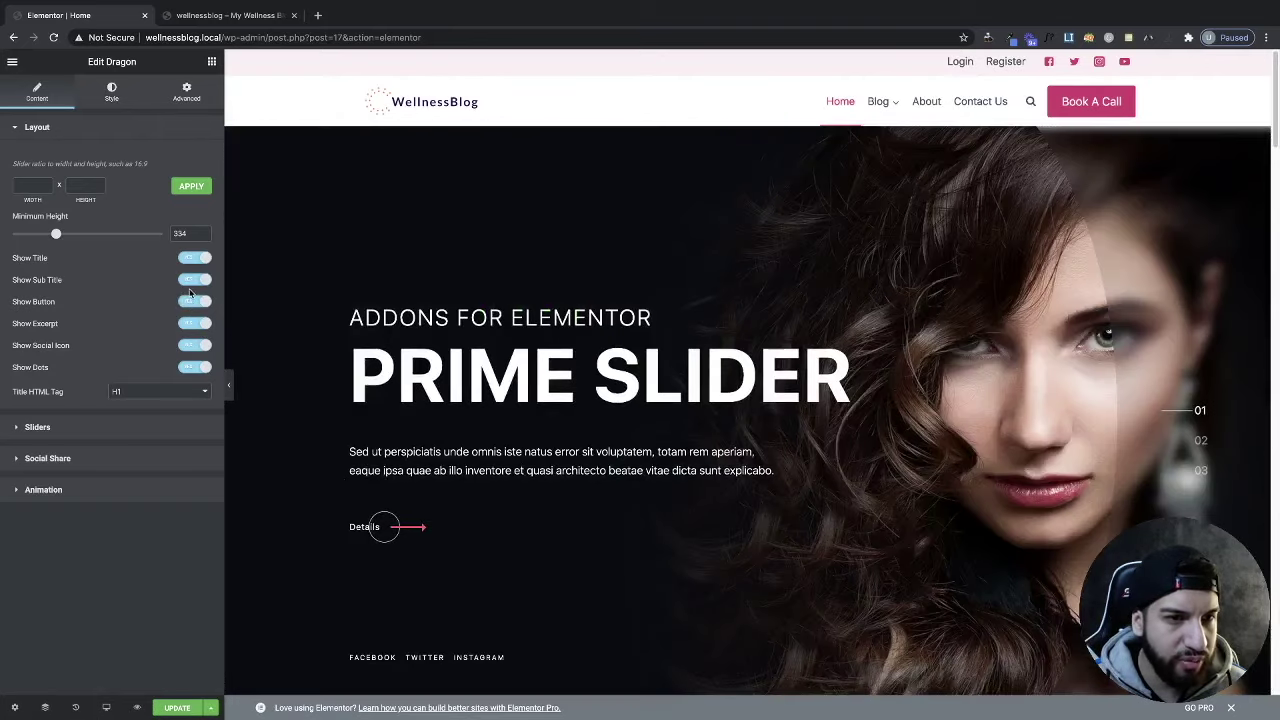
{"action": "left_click", "coordinate": [195, 325]}
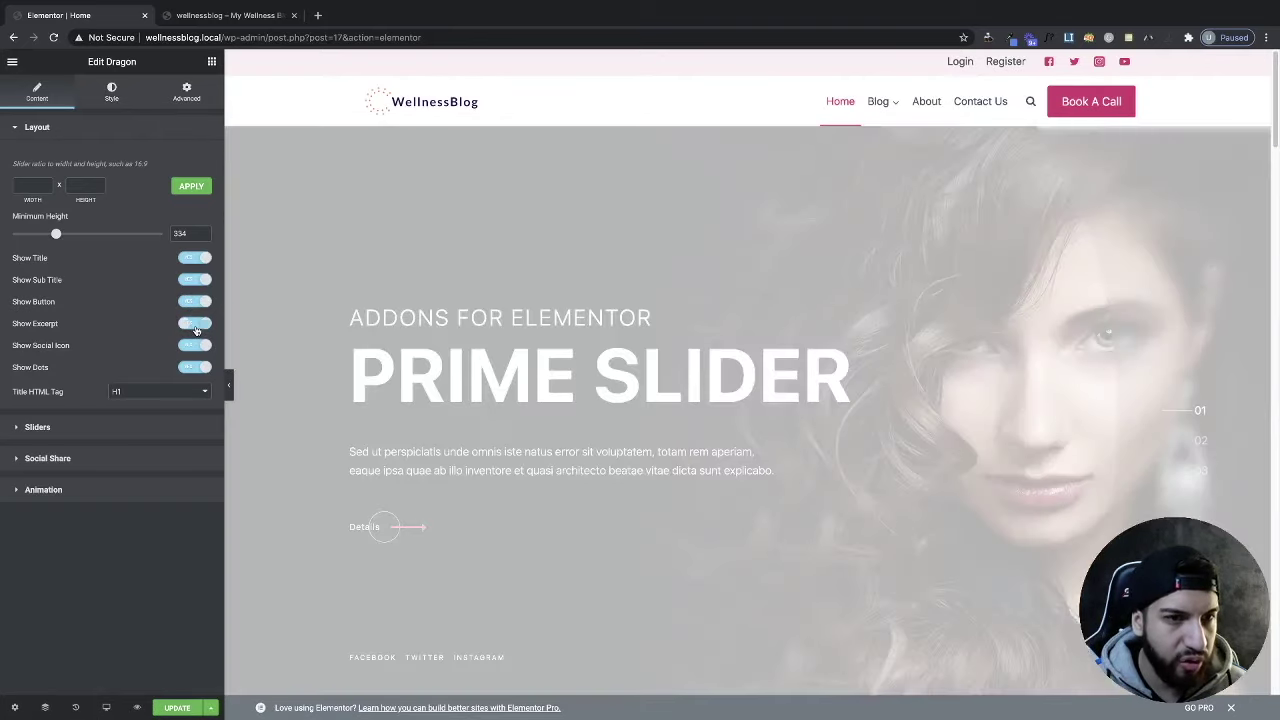
{"action": "left_click", "coordinate": [192, 325]}
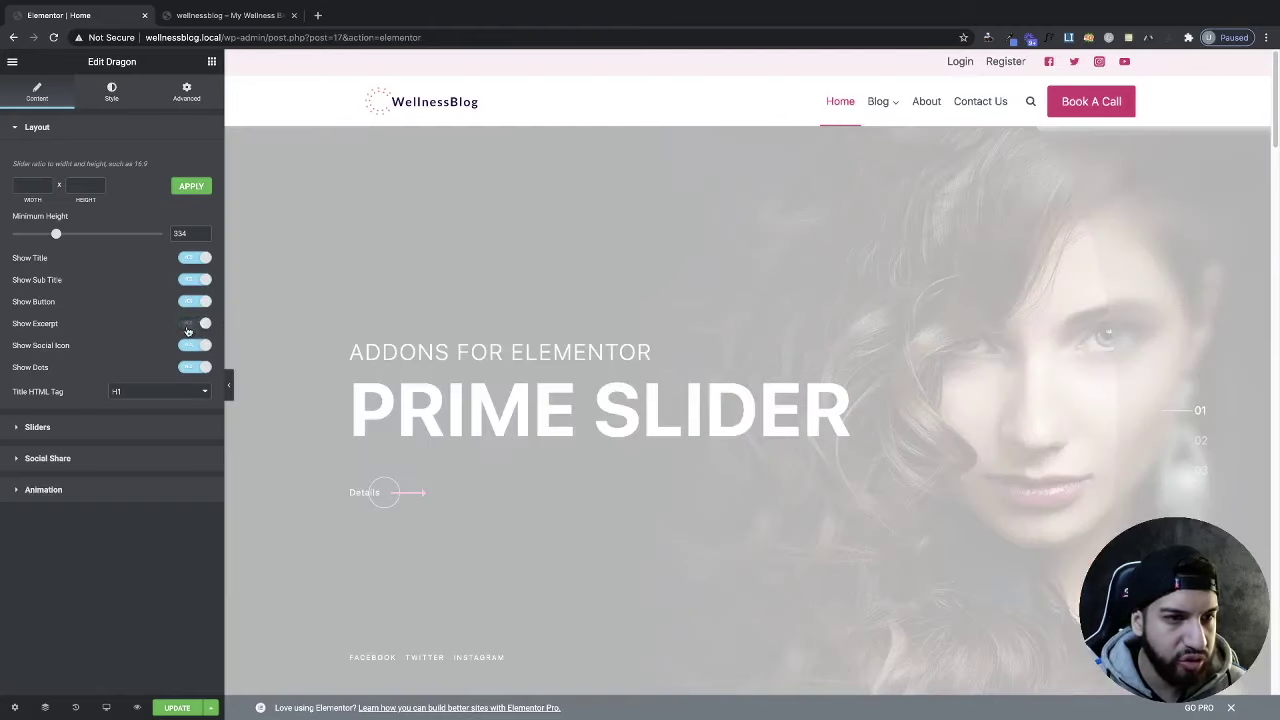
{"action": "scroll", "coordinate": [551, 493], "scroll_direction": "down", "scroll_amount": 1}
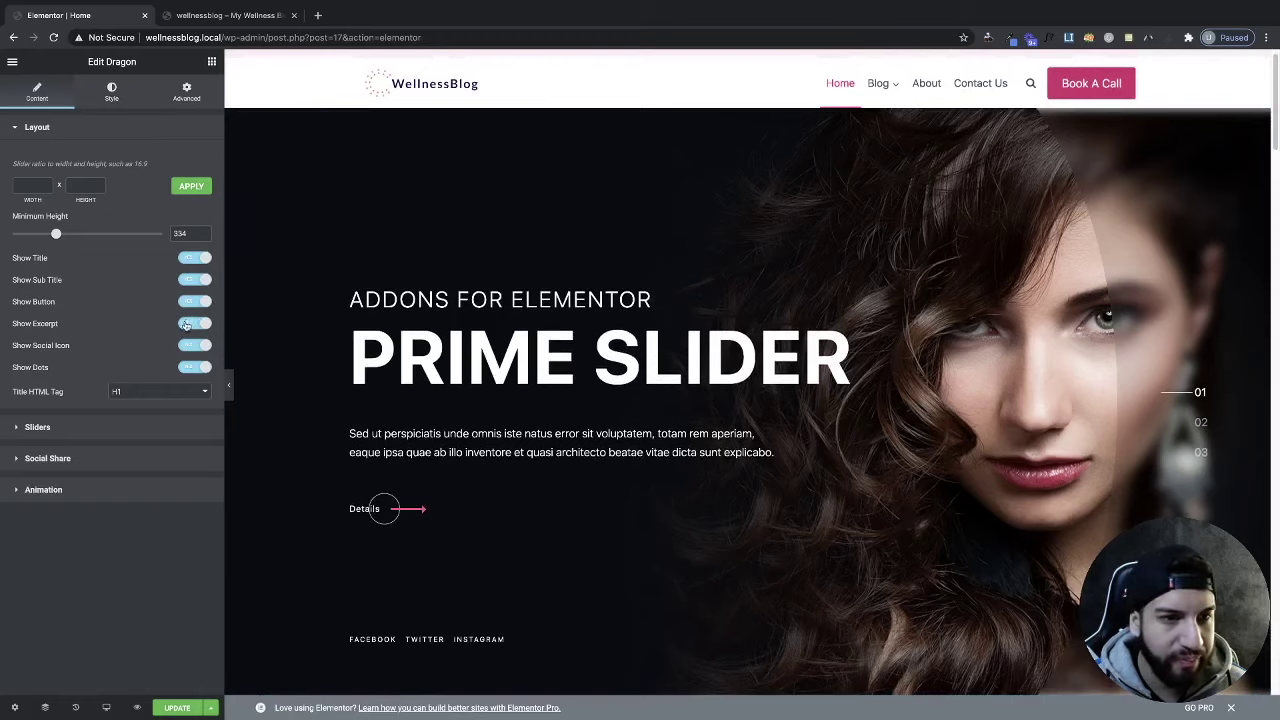
{"action": "left_click", "coordinate": [191, 347]}
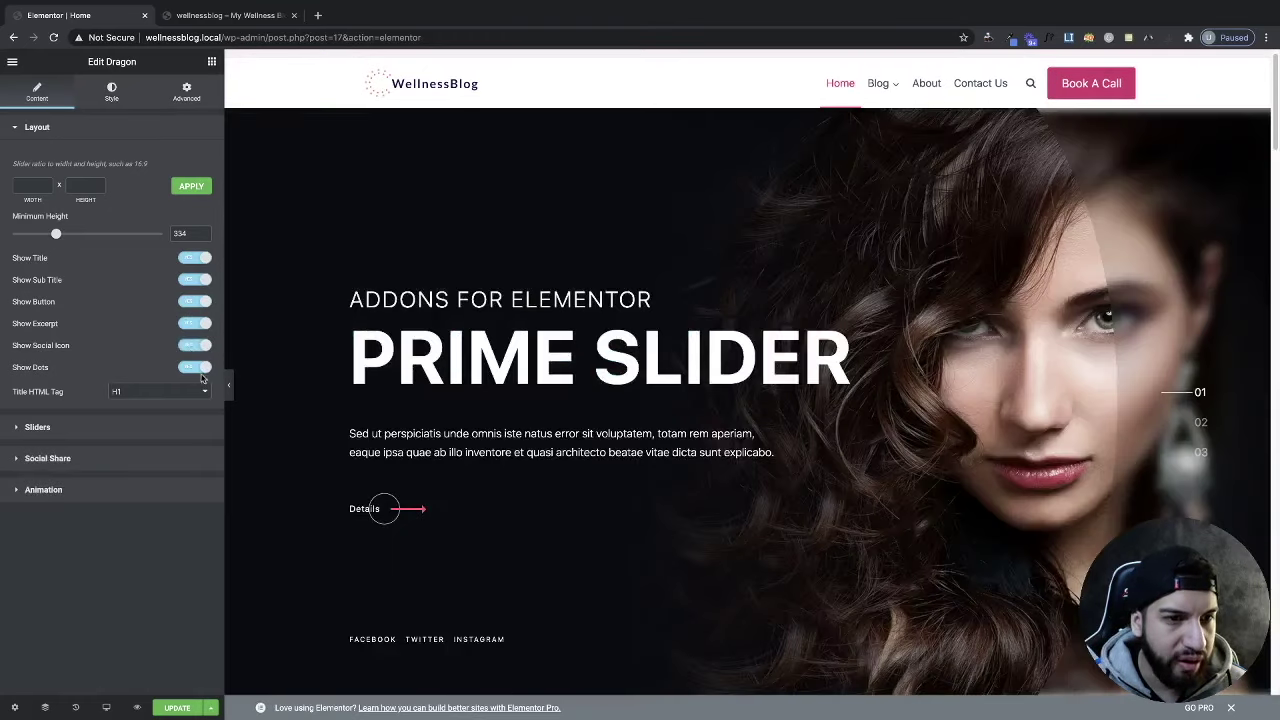
{"action": "left_click", "coordinate": [200, 372]}
{"action": "left_click", "coordinate": [200, 372]}
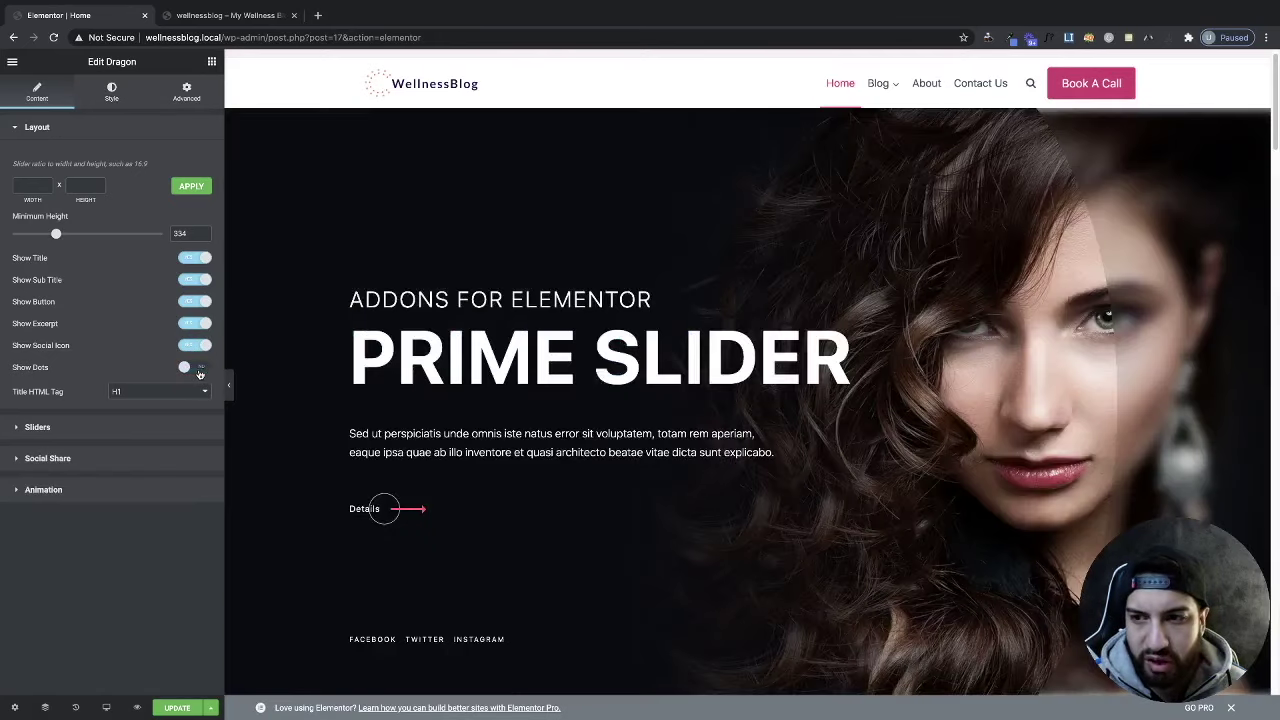
{"action": "left_click", "coordinate": [200, 370]}
{"action": "left_click", "coordinate": [1170, 424]}
Step: Expand the slider items and look through the Prime Slider, Element Pack and On Elementor slides
{"action": "left_click", "coordinate": [1165, 450]}
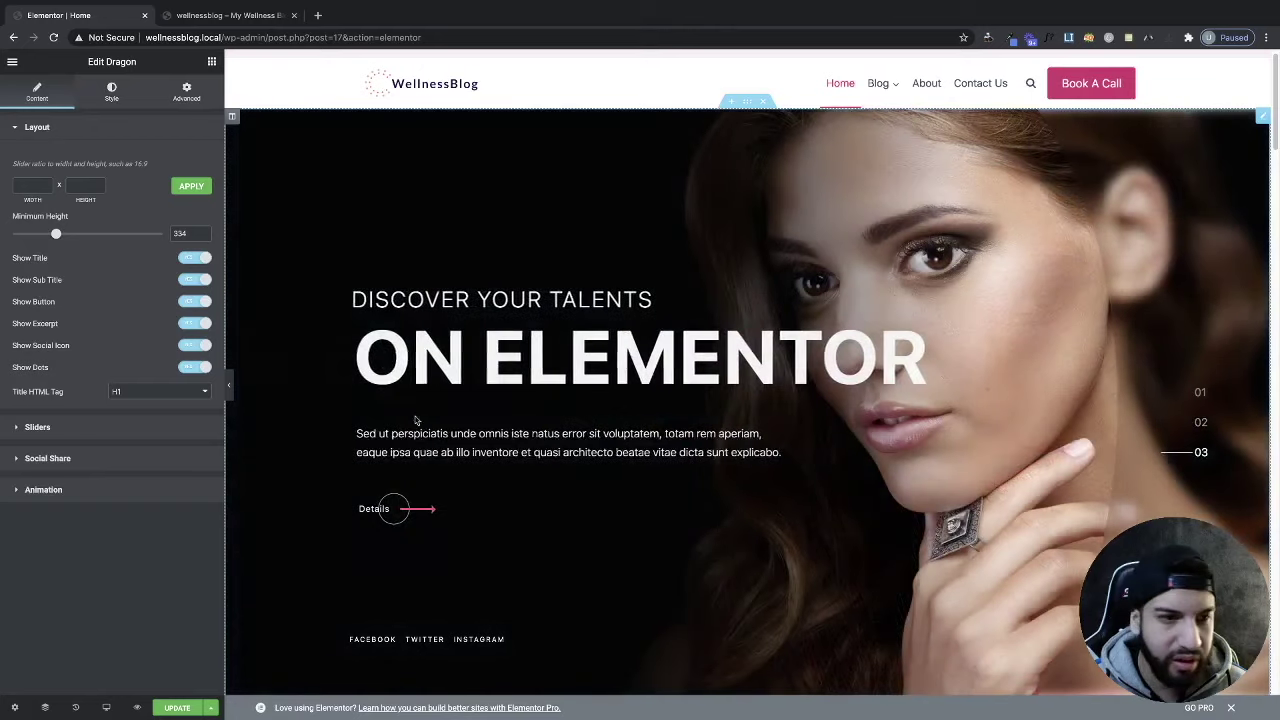
{"action": "left_click", "coordinate": [96, 431]}
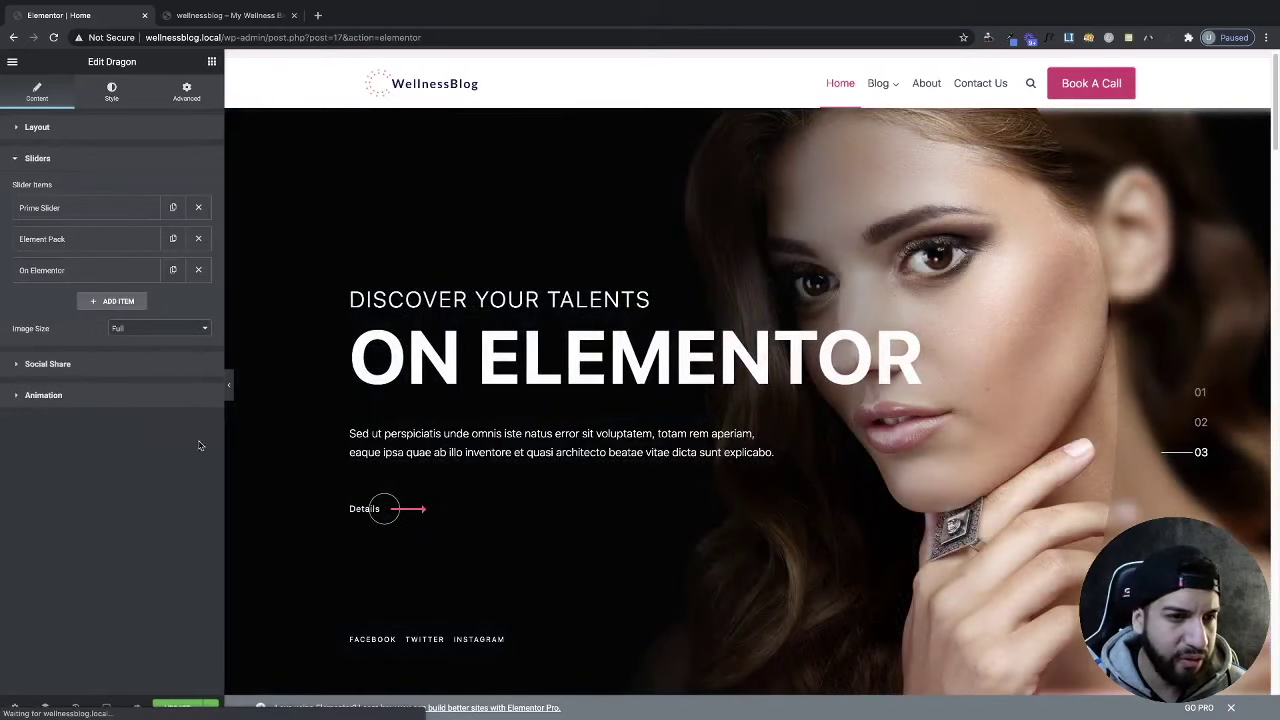
{"action": "left_click", "coordinate": [58, 208]}
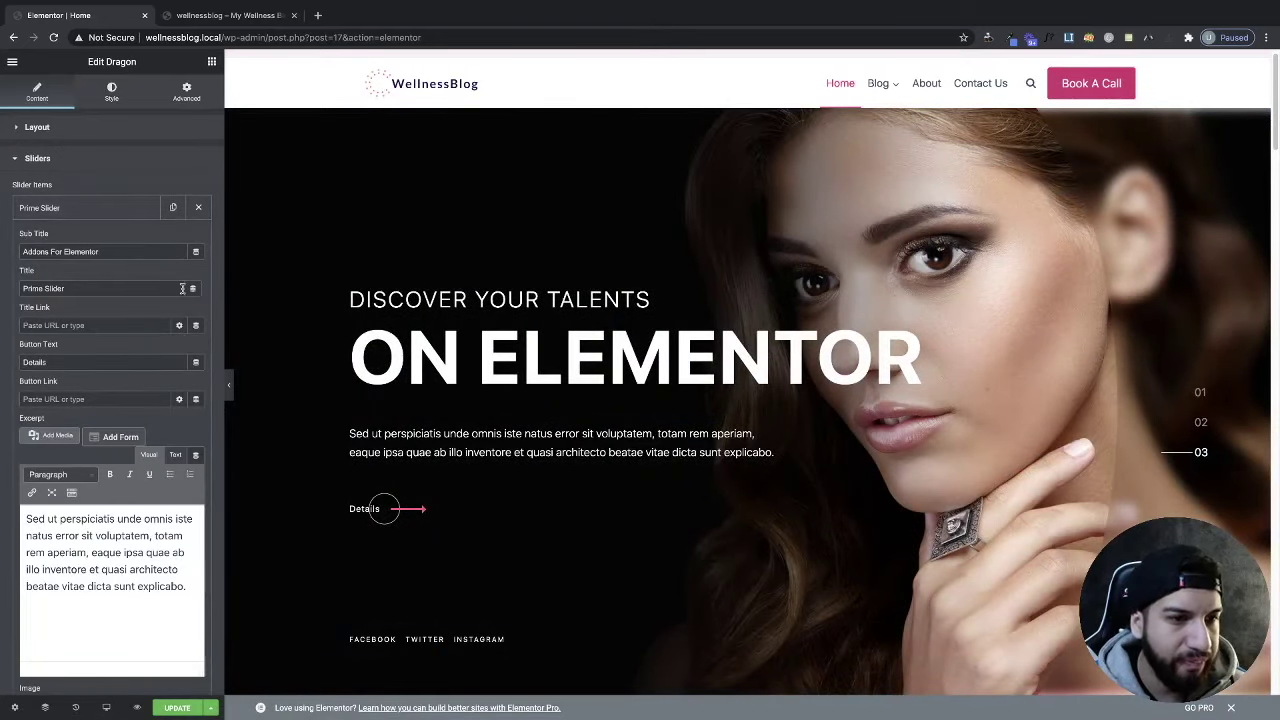
{"action": "scroll", "coordinate": [150, 300], "scroll_direction": "down", "scroll_amount": 2}
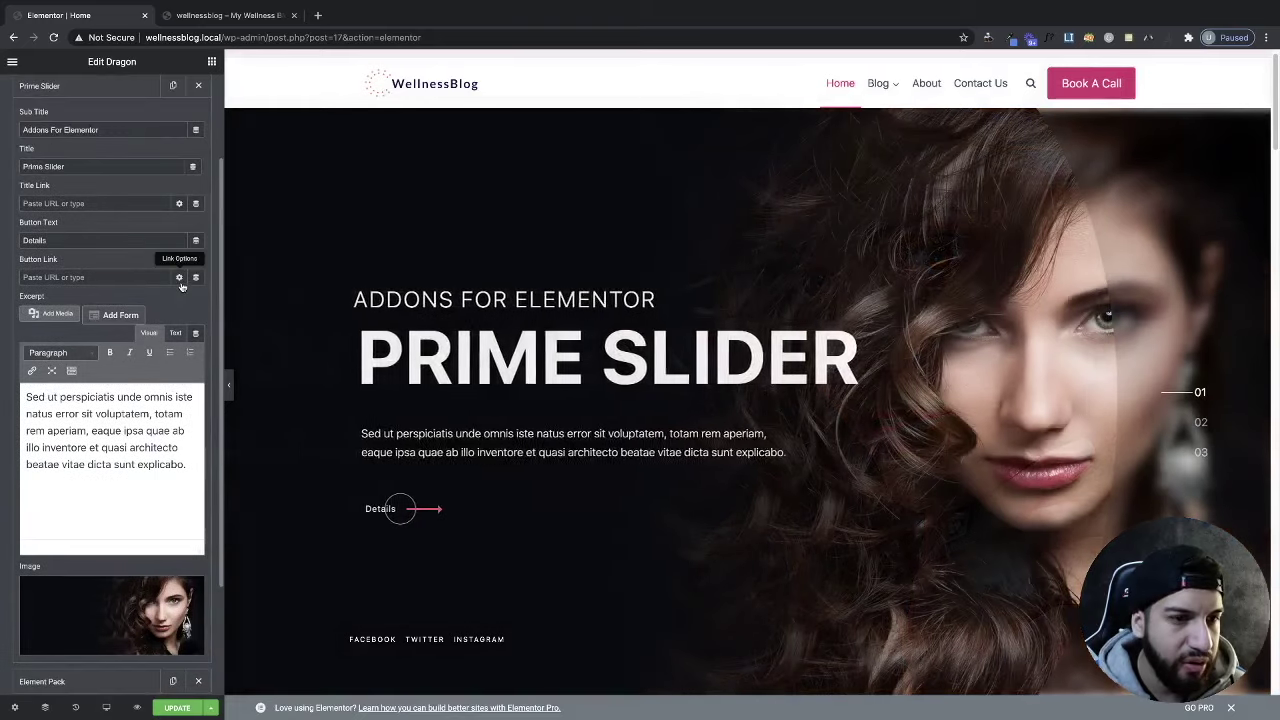
{"action": "scroll", "coordinate": [150, 380], "scroll_direction": "down", "scroll_amount": 1}
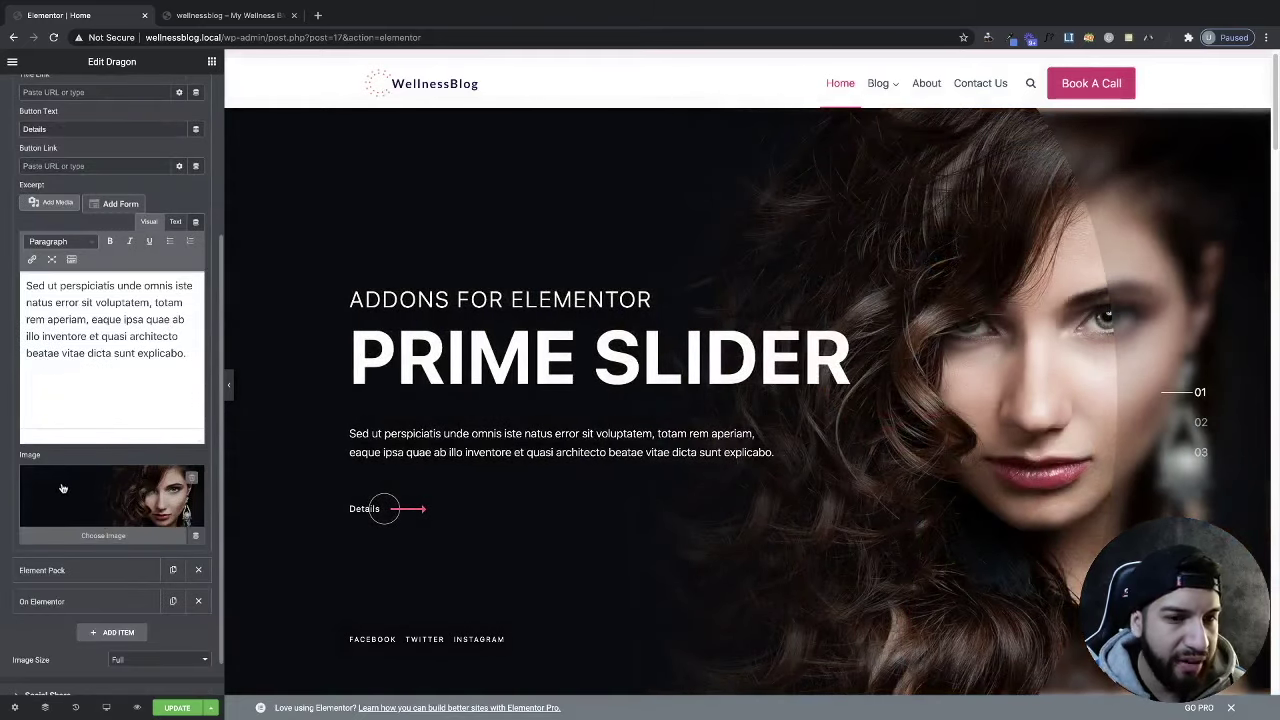
{"action": "scroll", "coordinate": [684, 441], "scroll_direction": "up", "scroll_amount": 1}
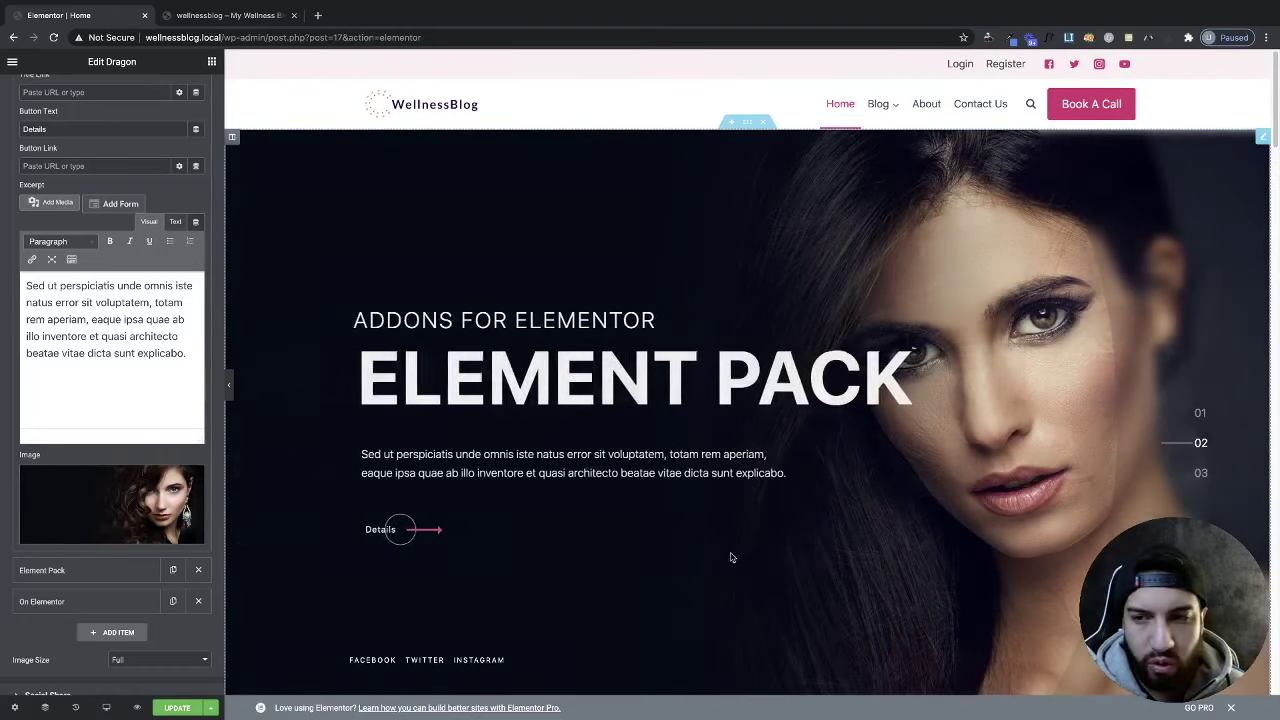
{"action": "scroll", "coordinate": [92, 500], "scroll_direction": "down", "scroll_amount": 1}
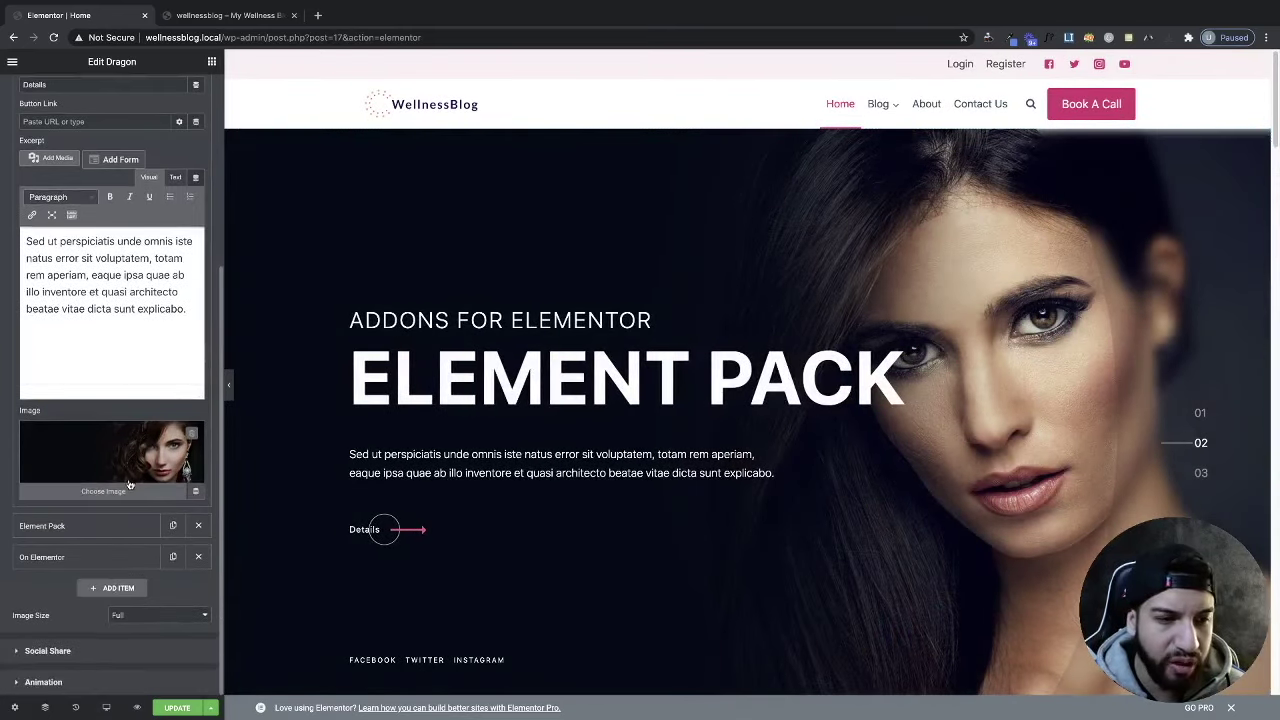
{"action": "left_click", "coordinate": [97, 525]}
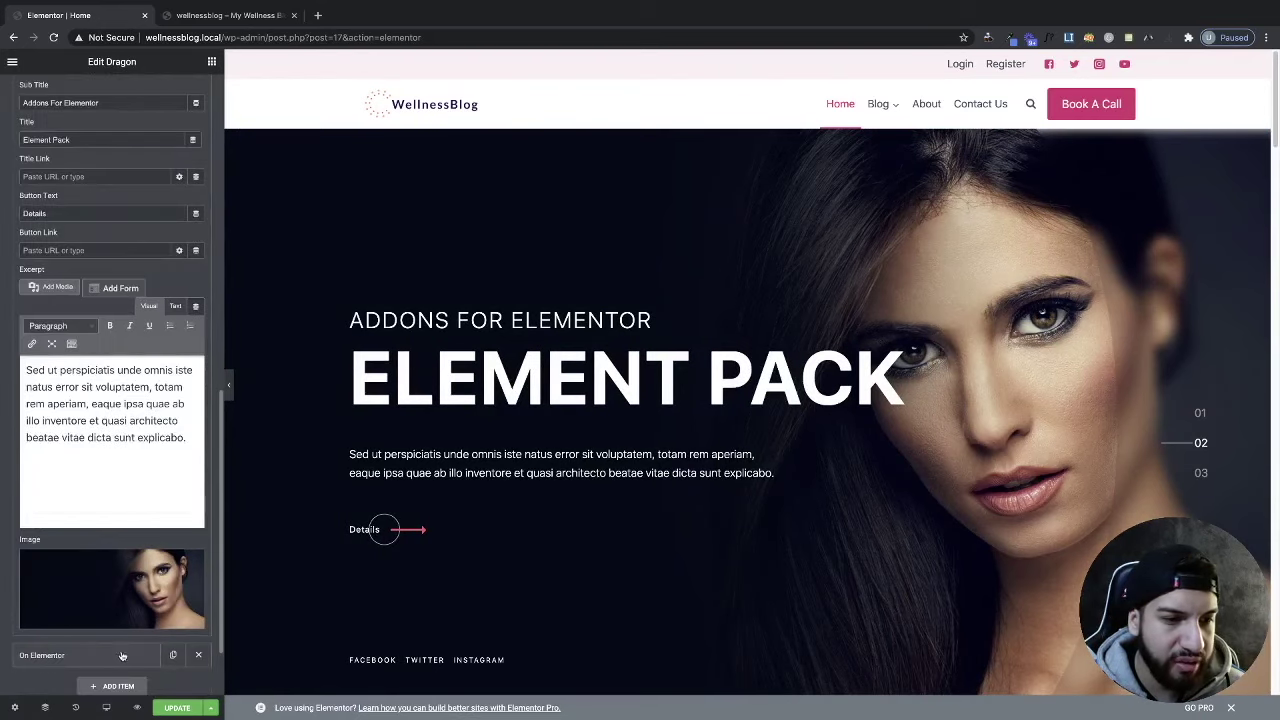
{"action": "left_click", "coordinate": [60, 655]}
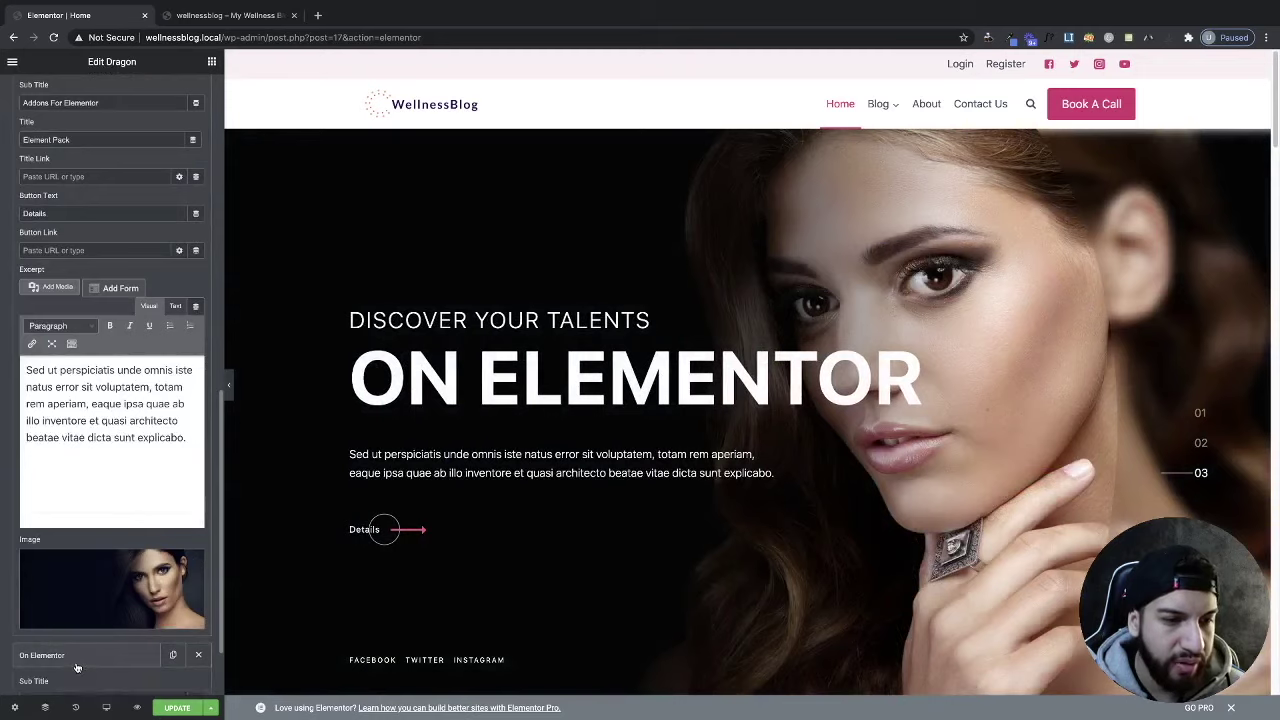
{"action": "scroll", "coordinate": [100, 387], "scroll_direction": "up", "scroll_amount": 3}
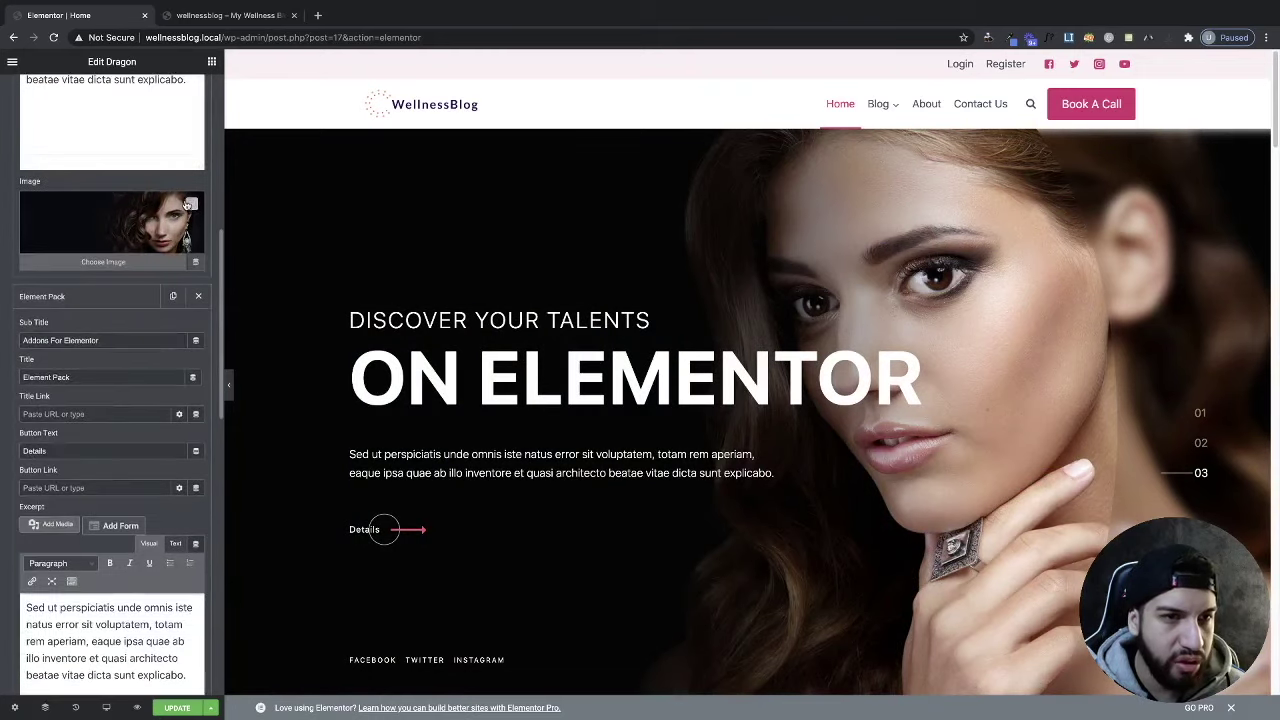
Step: Delete the image from the Prime Slider slide, leaving its Image control empty
{"action": "left_click", "coordinate": [187, 207]}
{"action": "scroll", "coordinate": [100, 235], "scroll_direction": "up", "scroll_amount": 2}
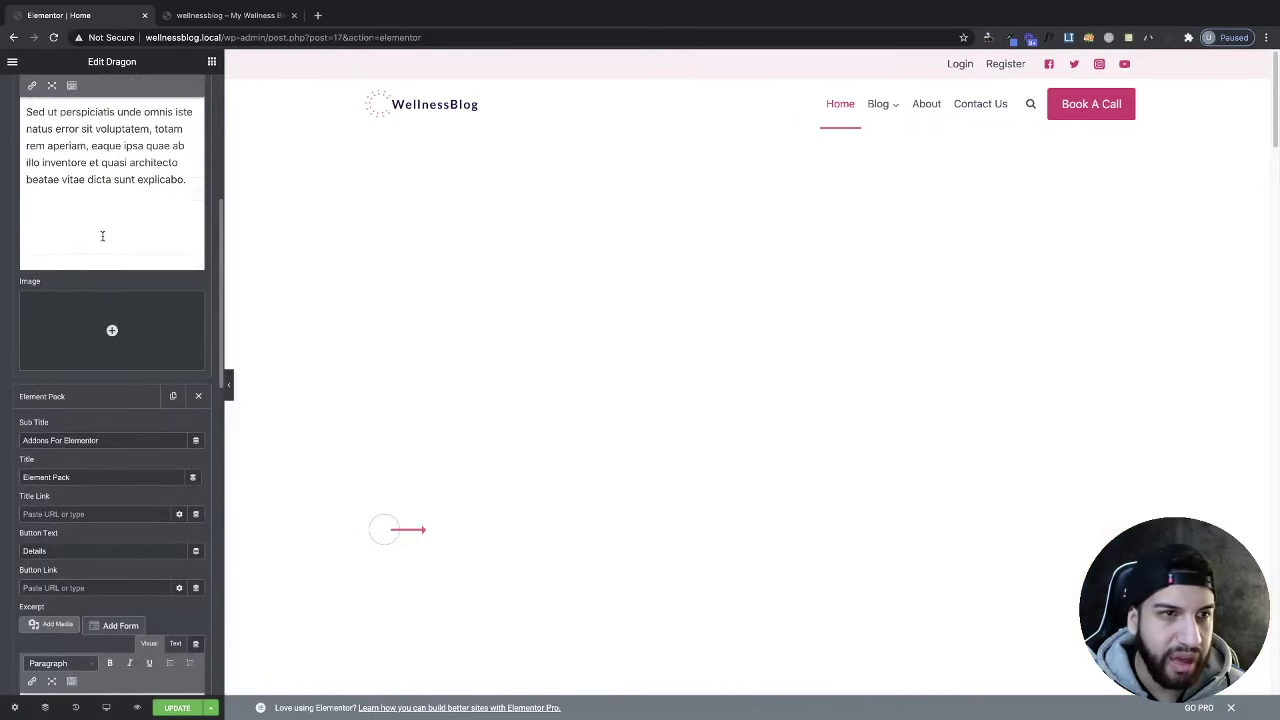
{"action": "scroll", "coordinate": [40, 205], "scroll_direction": "up", "scroll_amount": 1}
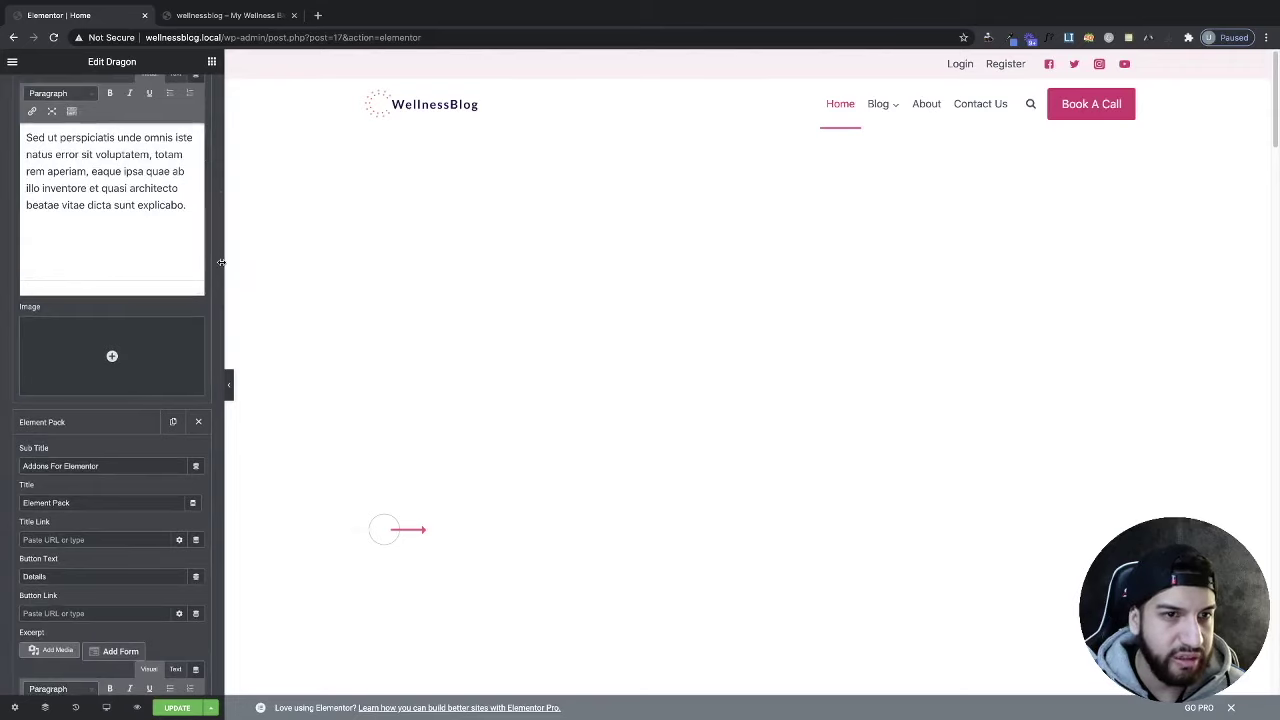
{"action": "scroll", "coordinate": [220, 270], "scroll_direction": "up", "scroll_amount": 3}
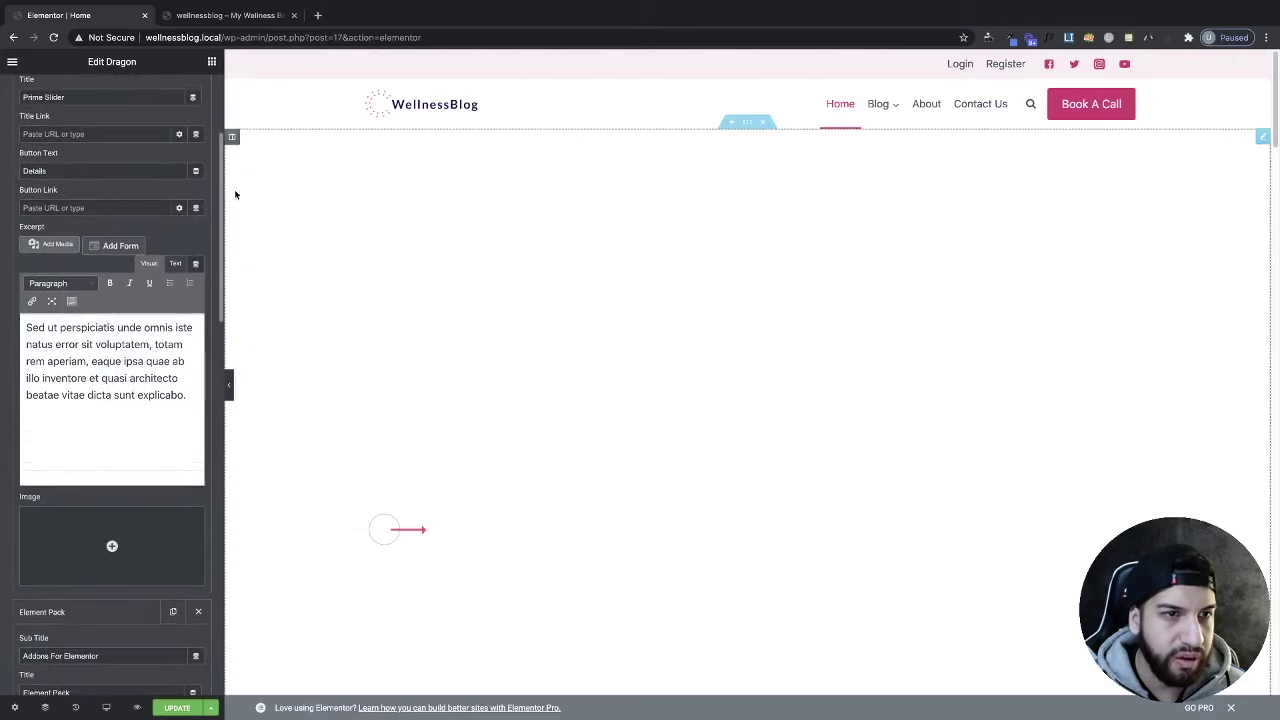
{"action": "scroll", "coordinate": [153, 265], "scroll_direction": "down", "scroll_amount": 1}
{"action": "scroll", "coordinate": [110, 325], "scroll_direction": "up", "scroll_amount": 1}
{"action": "scroll", "coordinate": [120, 280], "scroll_direction": "down", "scroll_amount": 3}
{"action": "scroll", "coordinate": [148, 163], "scroll_direction": "up", "scroll_amount": 1}
{"action": "scroll", "coordinate": [172, 135], "scroll_direction": "down", "scroll_amount": 2}
{"action": "scroll", "coordinate": [143, 306], "scroll_direction": "up", "scroll_amount": 3}
{"action": "scroll", "coordinate": [143, 306], "scroll_direction": "down", "scroll_amount": 3}
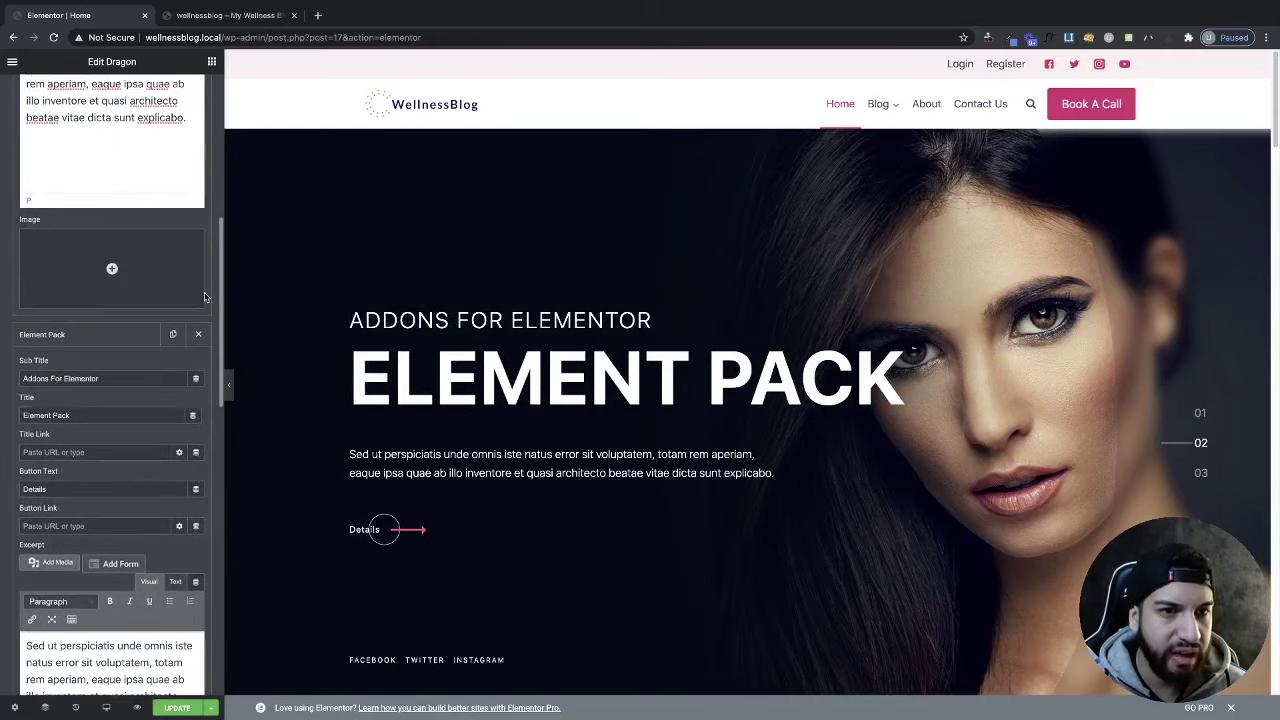
{"action": "scroll", "coordinate": [222, 215], "scroll_direction": "up", "scroll_amount": 3}
{"action": "scroll", "coordinate": [215, 200], "scroll_direction": "up", "scroll_amount": 1}
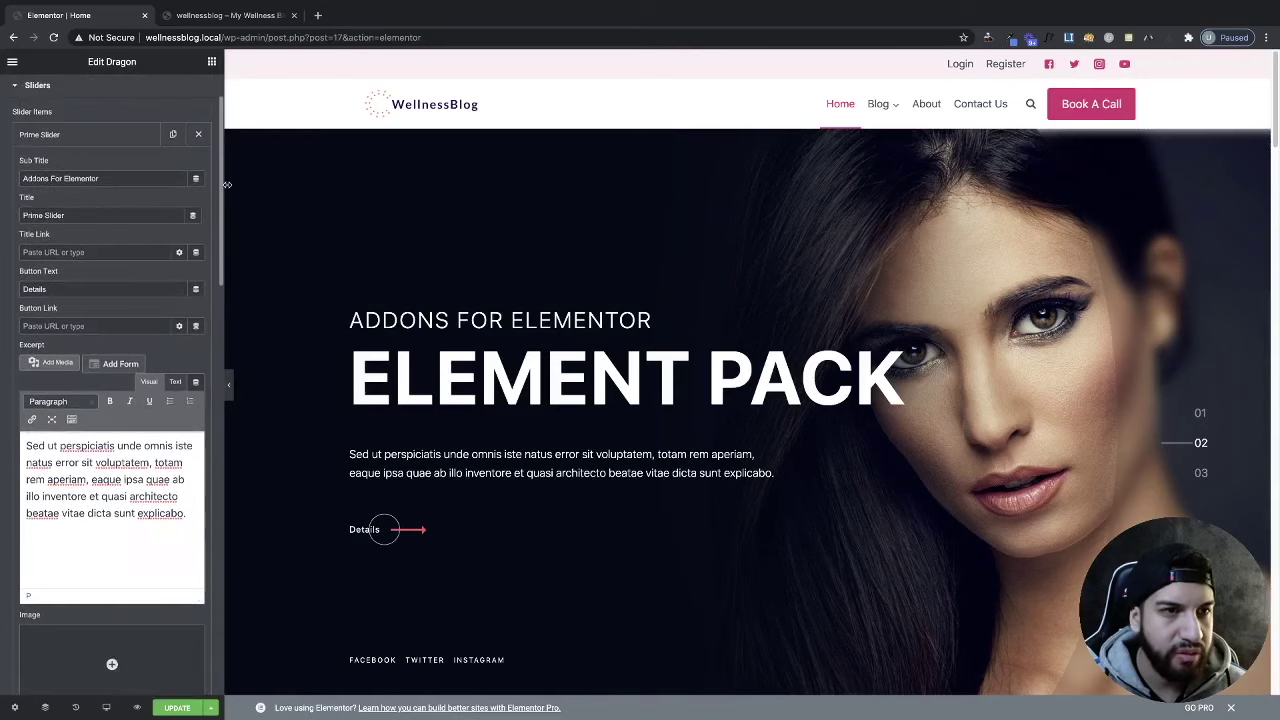
{"action": "scroll", "coordinate": [200, 180], "scroll_direction": "down", "scroll_amount": 1}
{"action": "scroll", "coordinate": [180, 143], "scroll_direction": "up", "scroll_amount": 2}
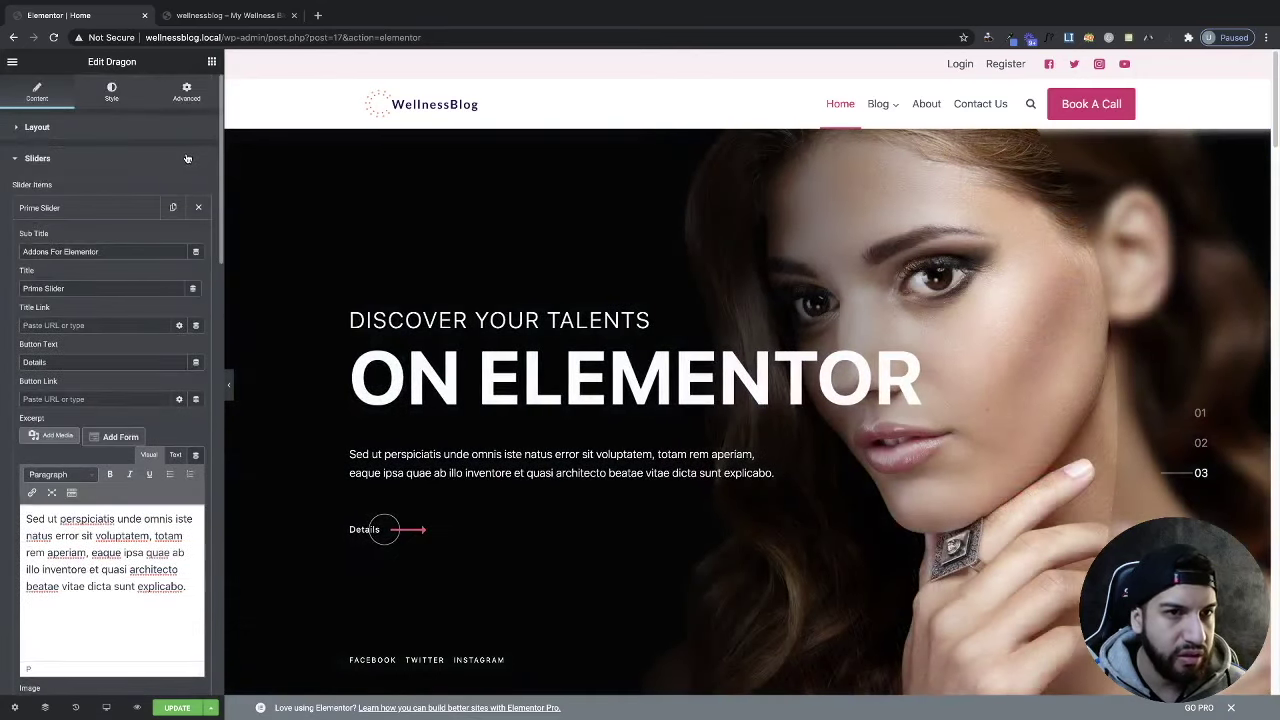
Step: Reopen the Prime Slider slide item and inspect its 'Addons For Elementor' subtitle
{"action": "left_click", "coordinate": [186, 158]}
{"action": "left_click", "coordinate": [169, 160]}
{"action": "left_click", "coordinate": [80, 207]}
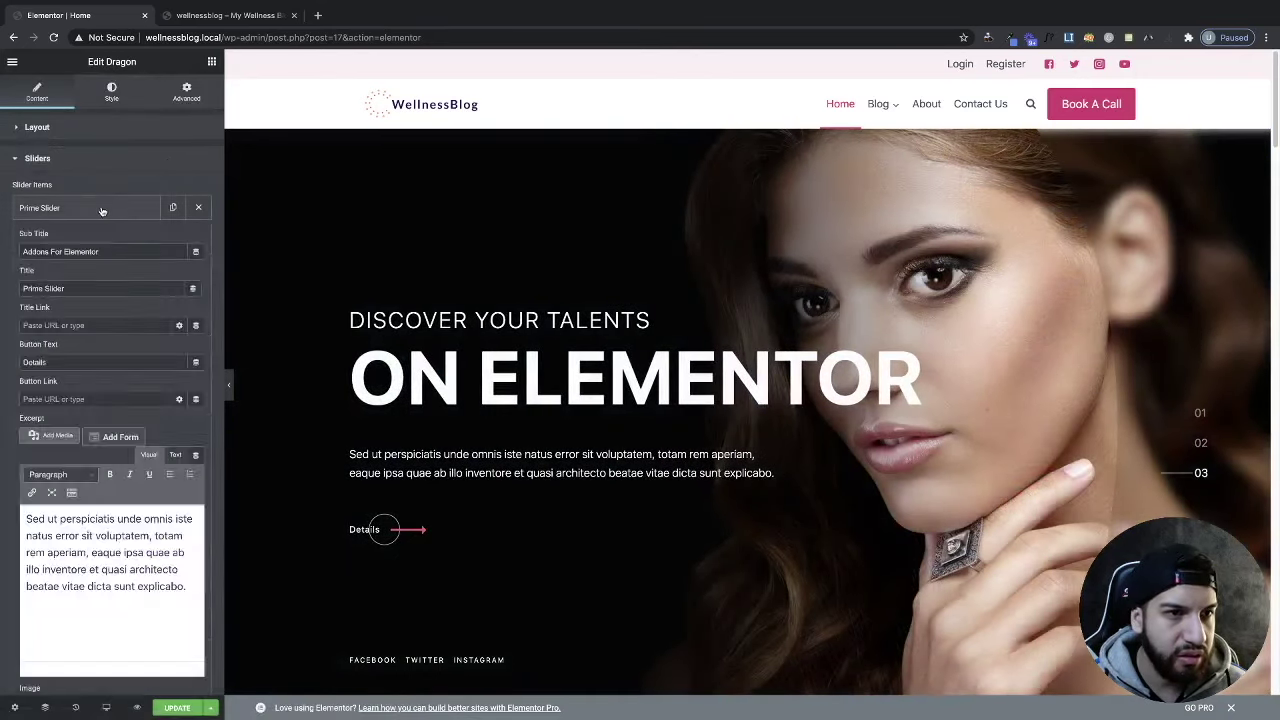
{"action": "left_click", "coordinate": [144, 254]}
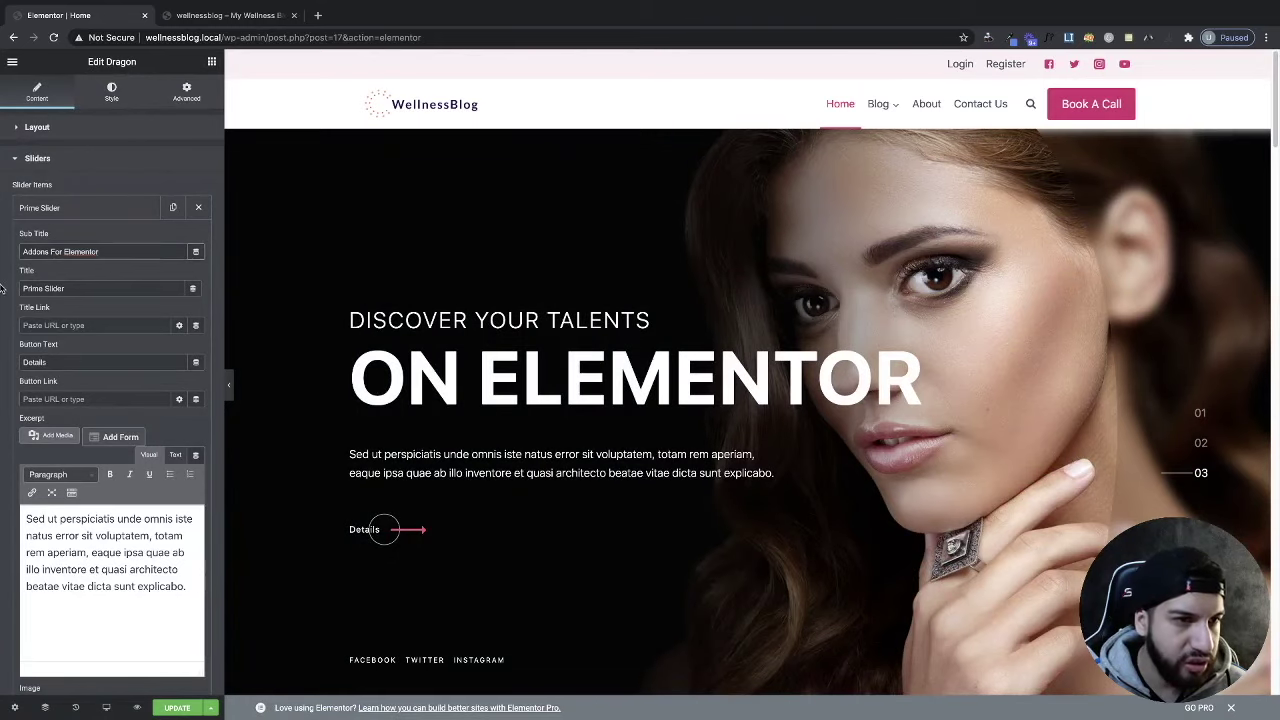
{"action": "left_click_drag", "start_coordinate": [119, 251], "coordinate": [2, 247]}
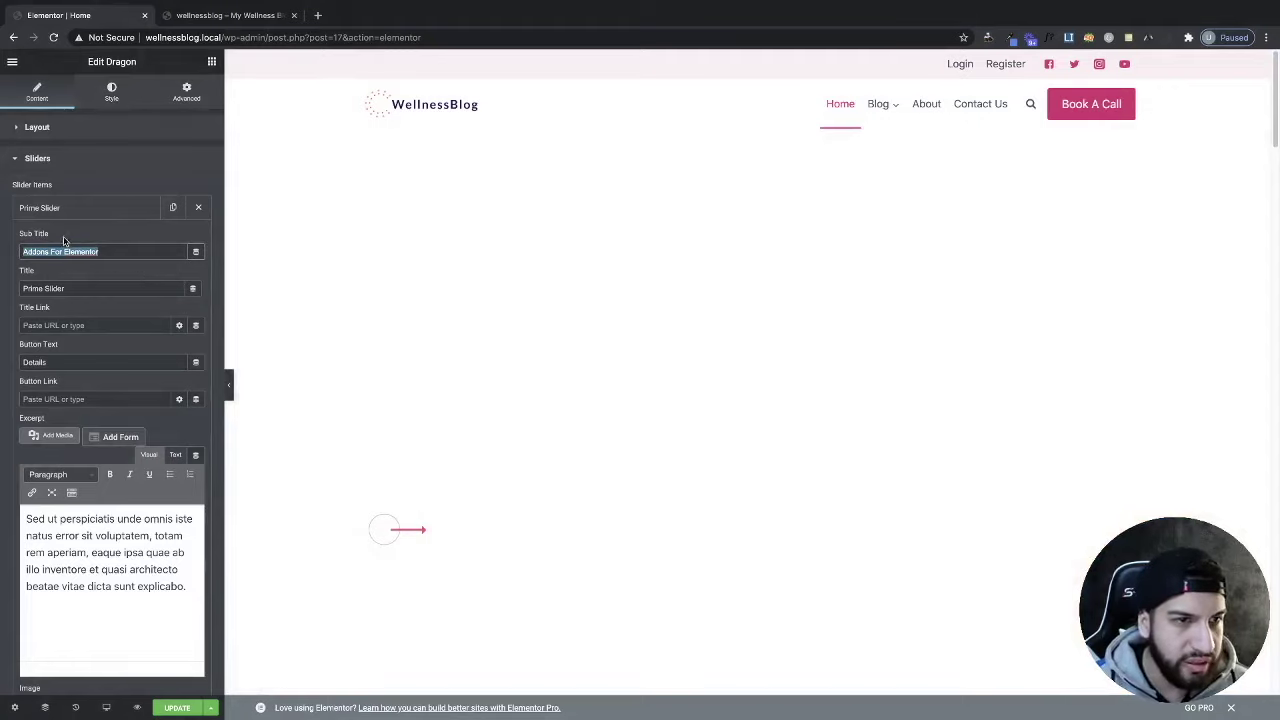
{"action": "left_click", "coordinate": [127, 252]}
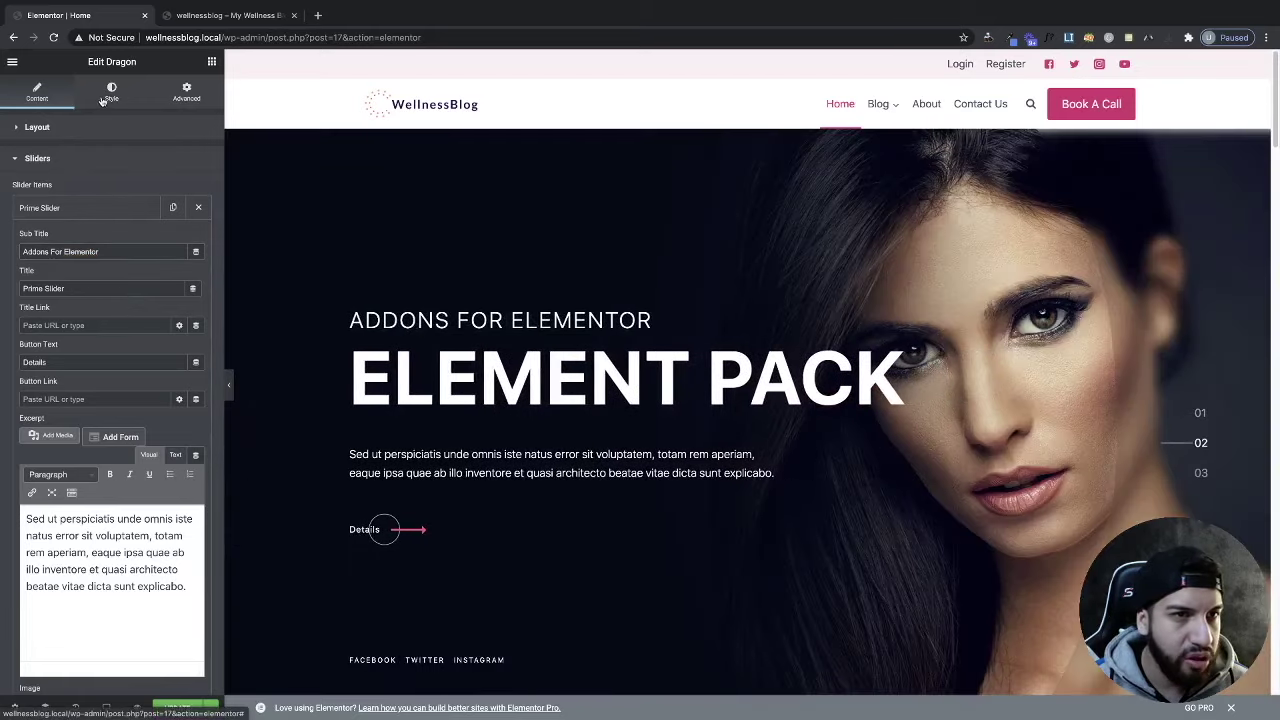
Step: Give the slider a Background overlay with a solid black (#000000) overlay colour
{"action": "left_click", "coordinate": [104, 100]}
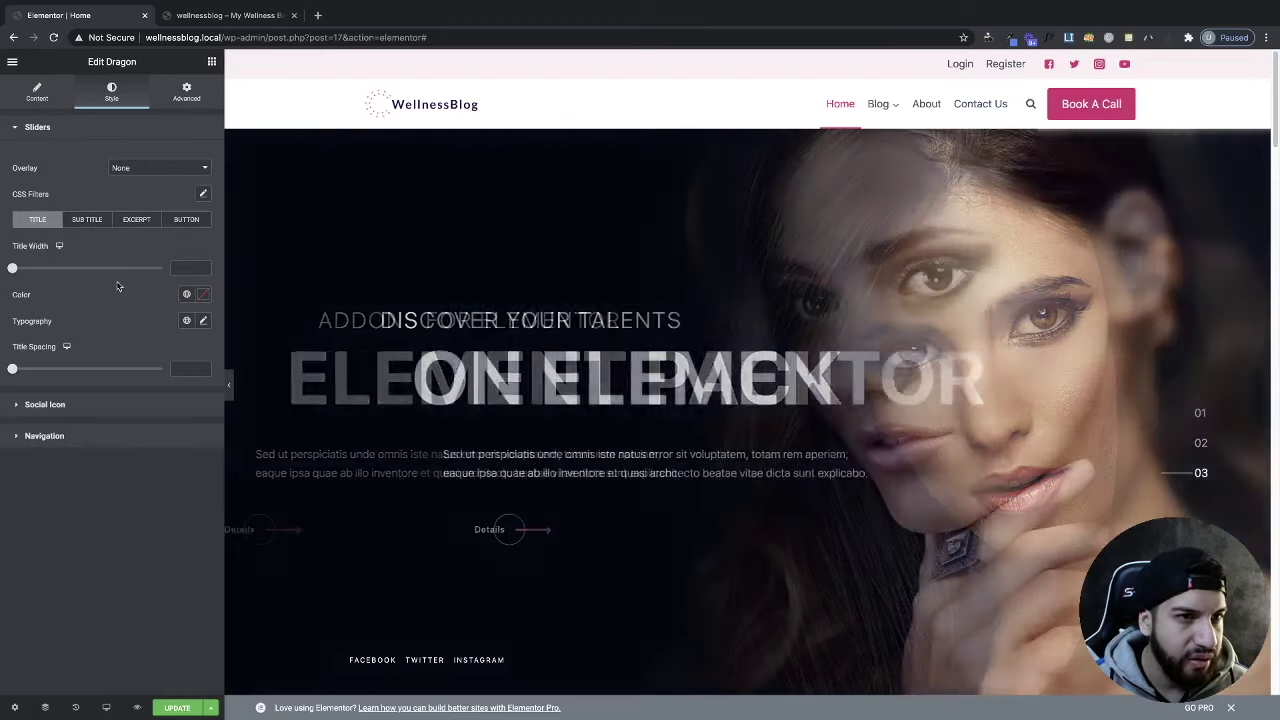
{"action": "left_click", "coordinate": [138, 167]}
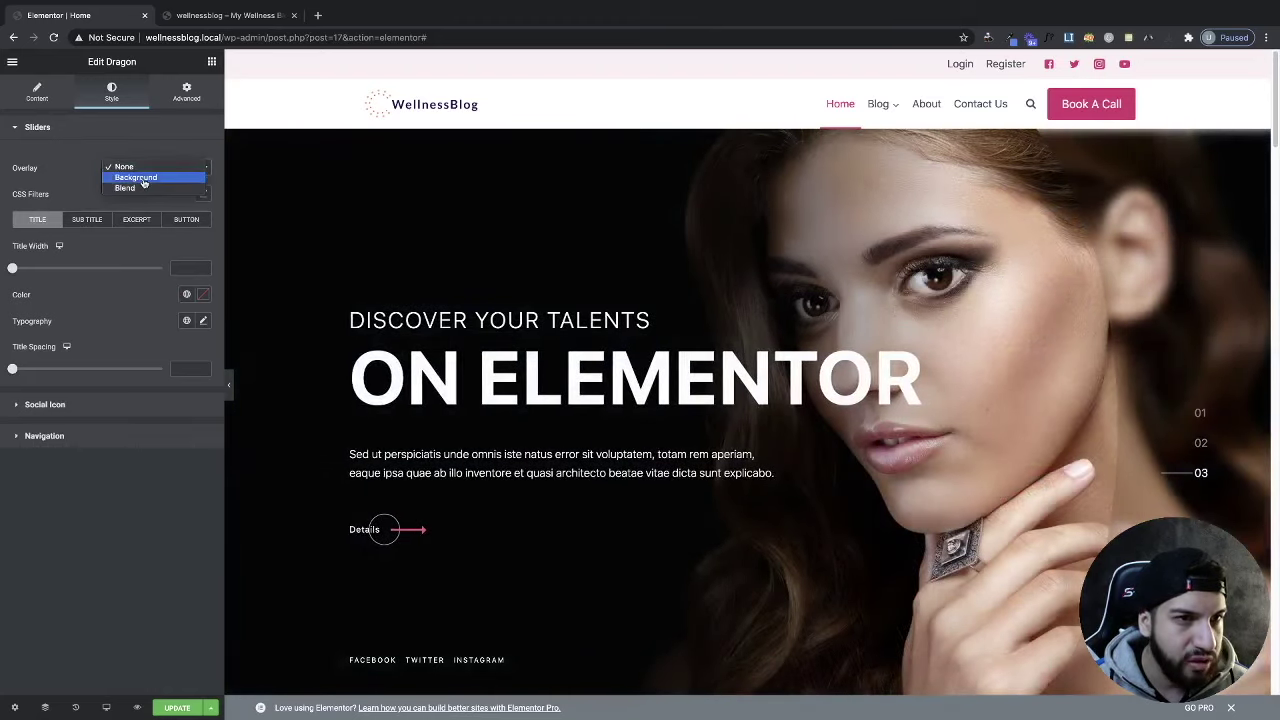
{"action": "left_click", "coordinate": [136, 177]}
{"action": "left_click", "coordinate": [201, 194]}
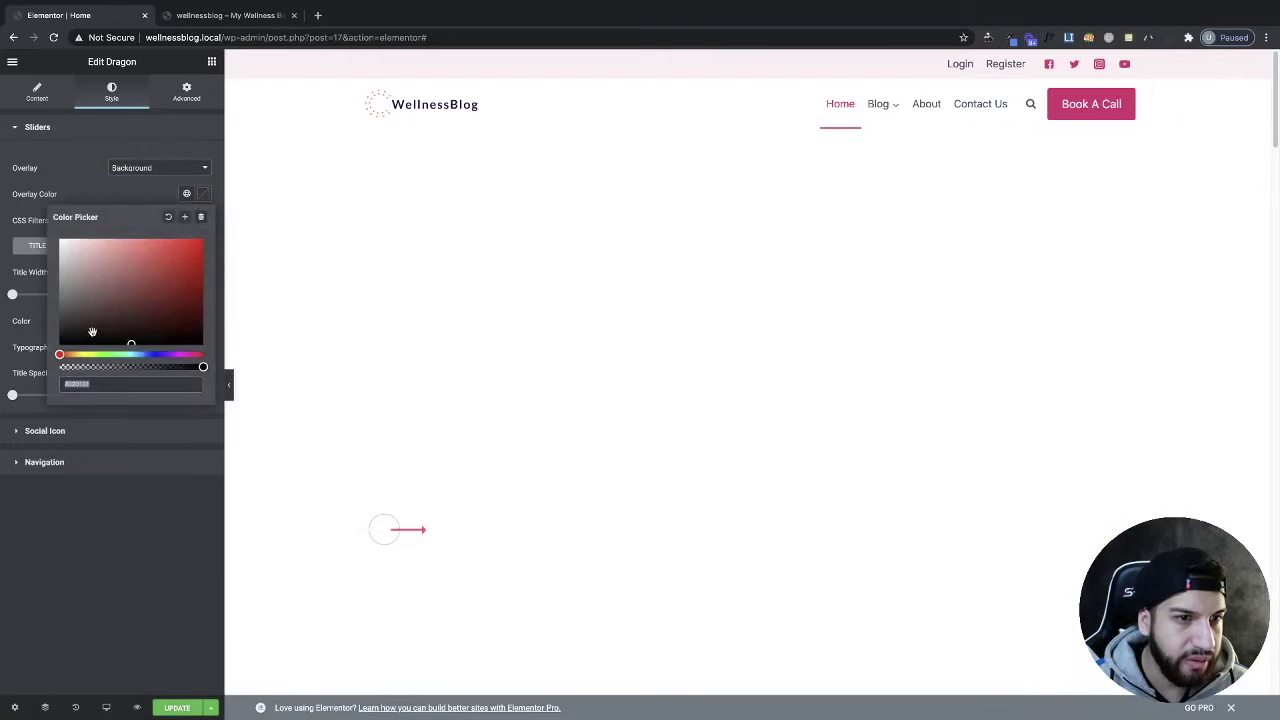
{"action": "left_click_drag", "start_coordinate": [93, 331], "coordinate": [3, 392]}
{"action": "left_click", "coordinate": [125, 560]}
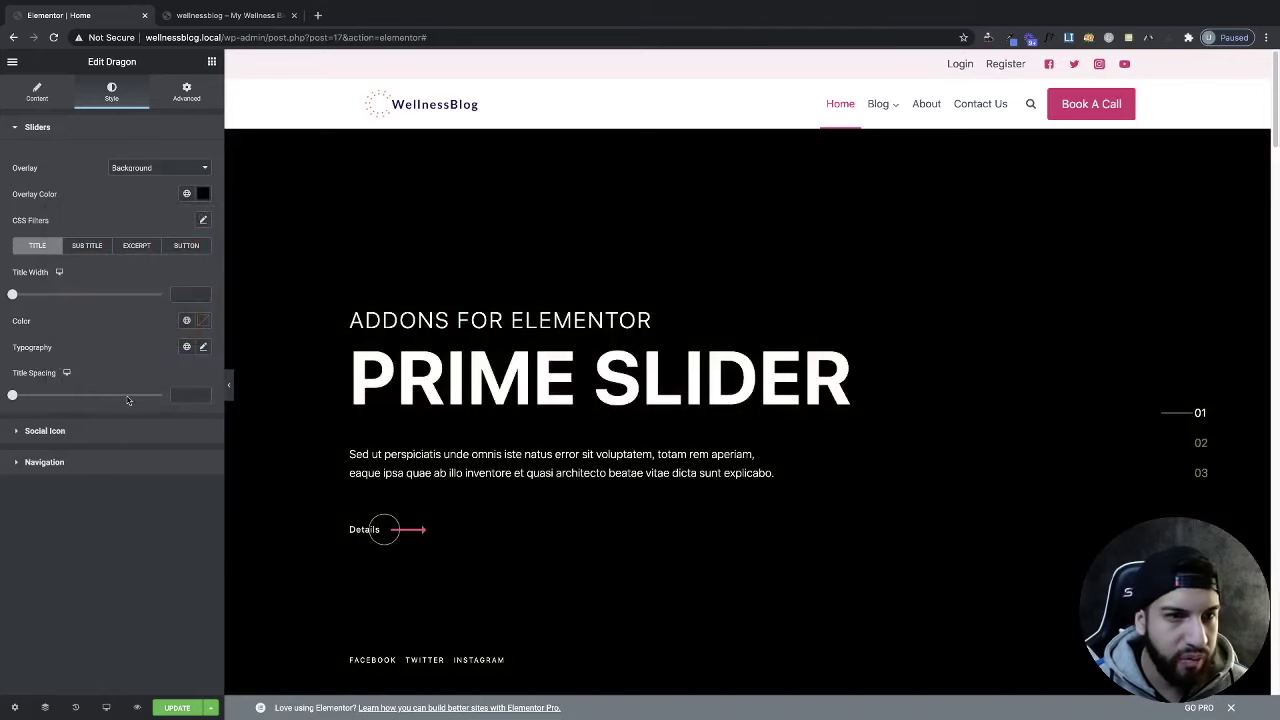
{"action": "left_click", "coordinate": [45, 91]}
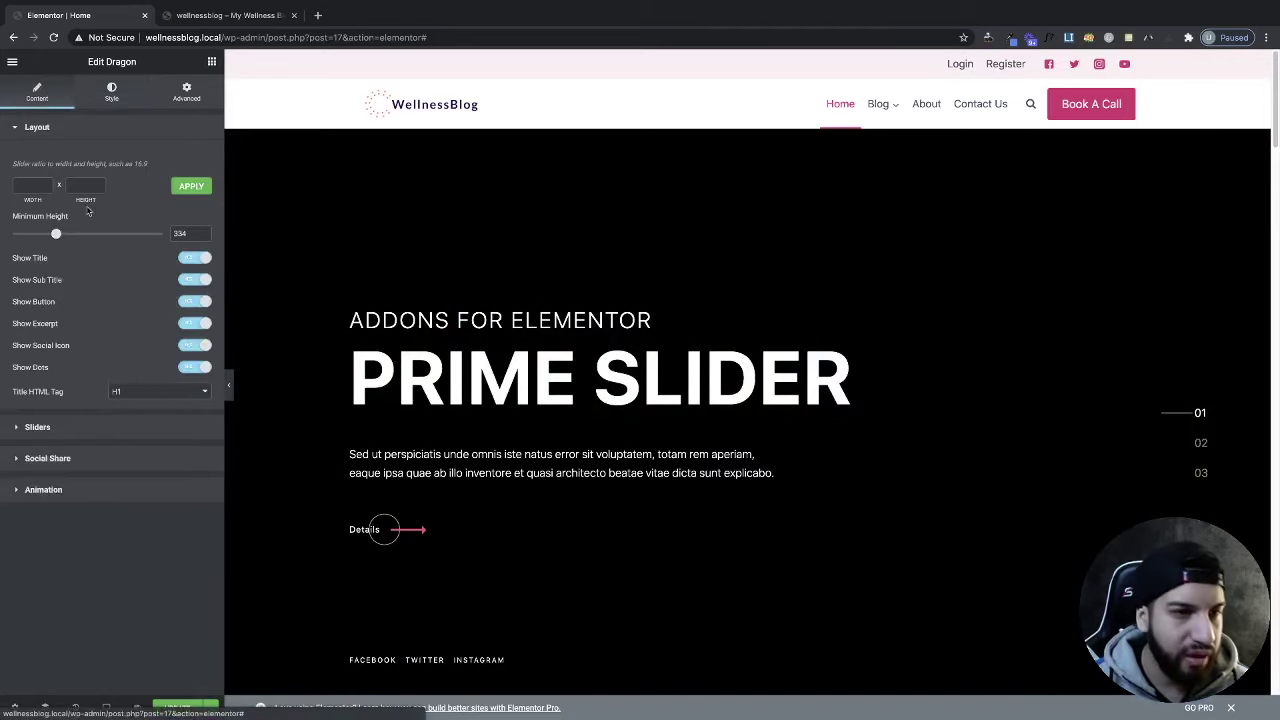
Step: Open the Prime Slider slide, restoring its subtitle and title after trial edits
{"action": "left_click", "coordinate": [54, 437]}
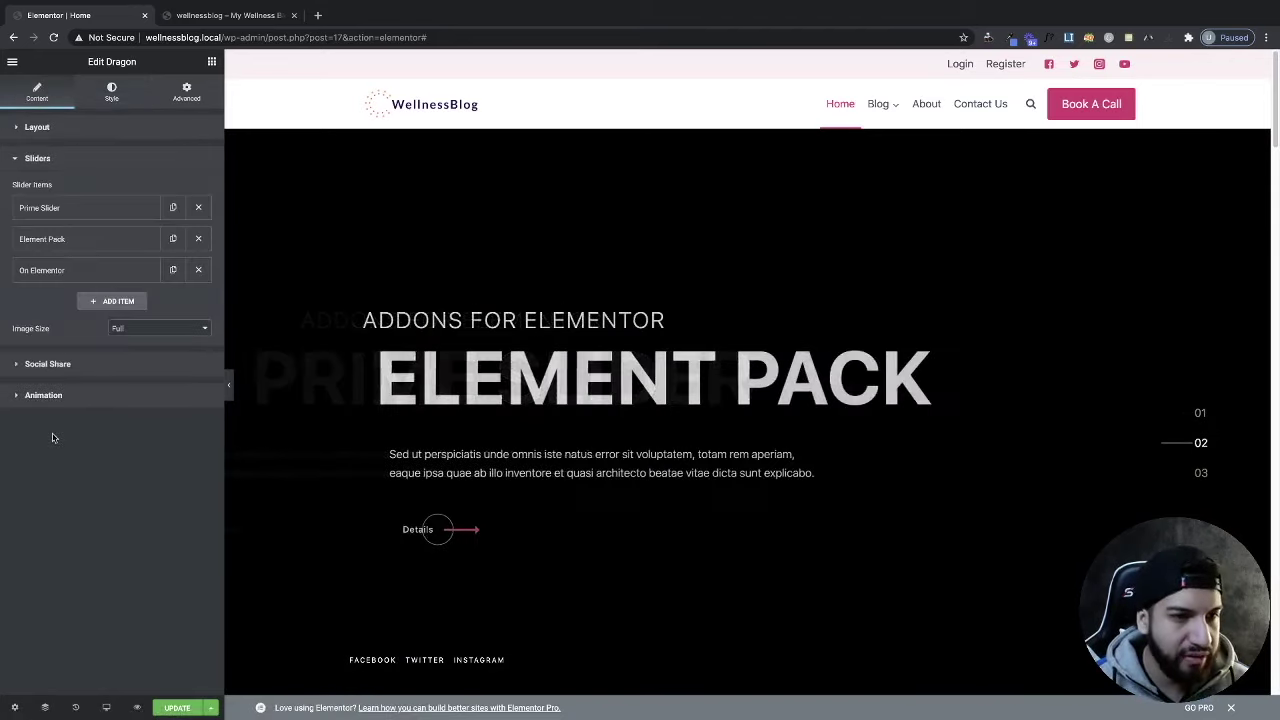
{"action": "left_click", "coordinate": [107, 208]}
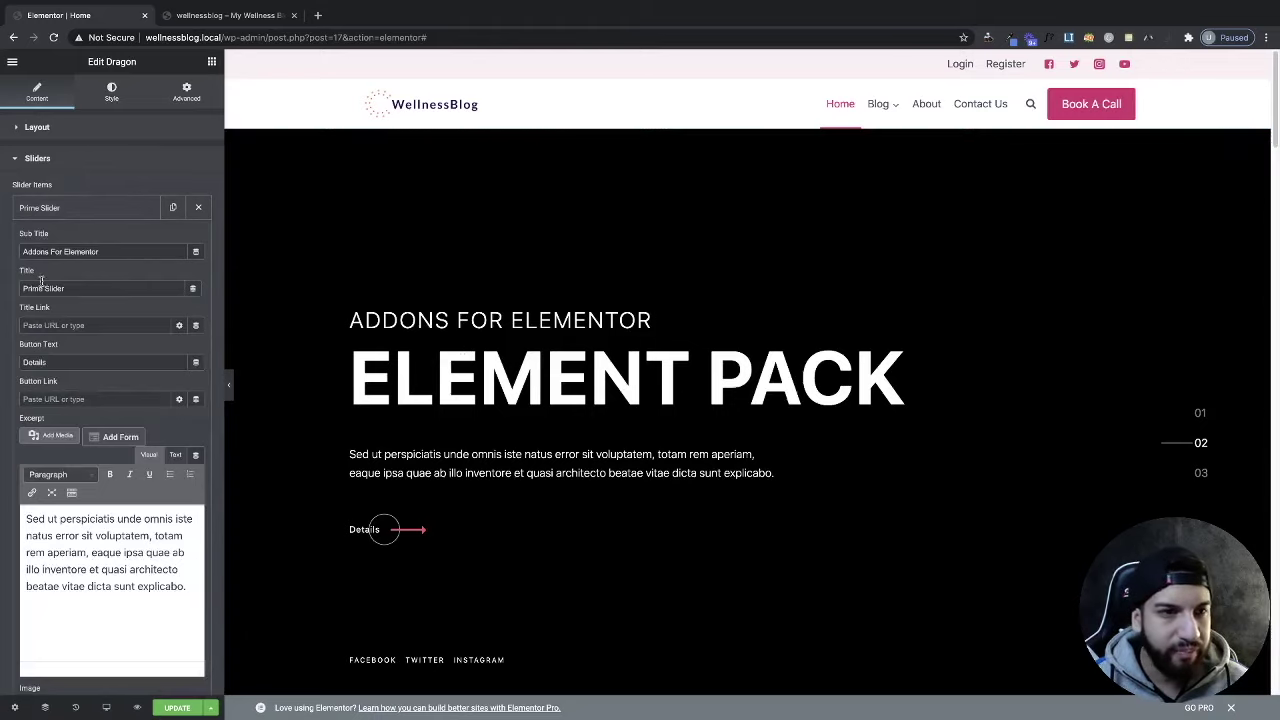
{"action": "triple_click", "coordinate": [133, 257]}
{"action": "key", "text": "BackSpace"}
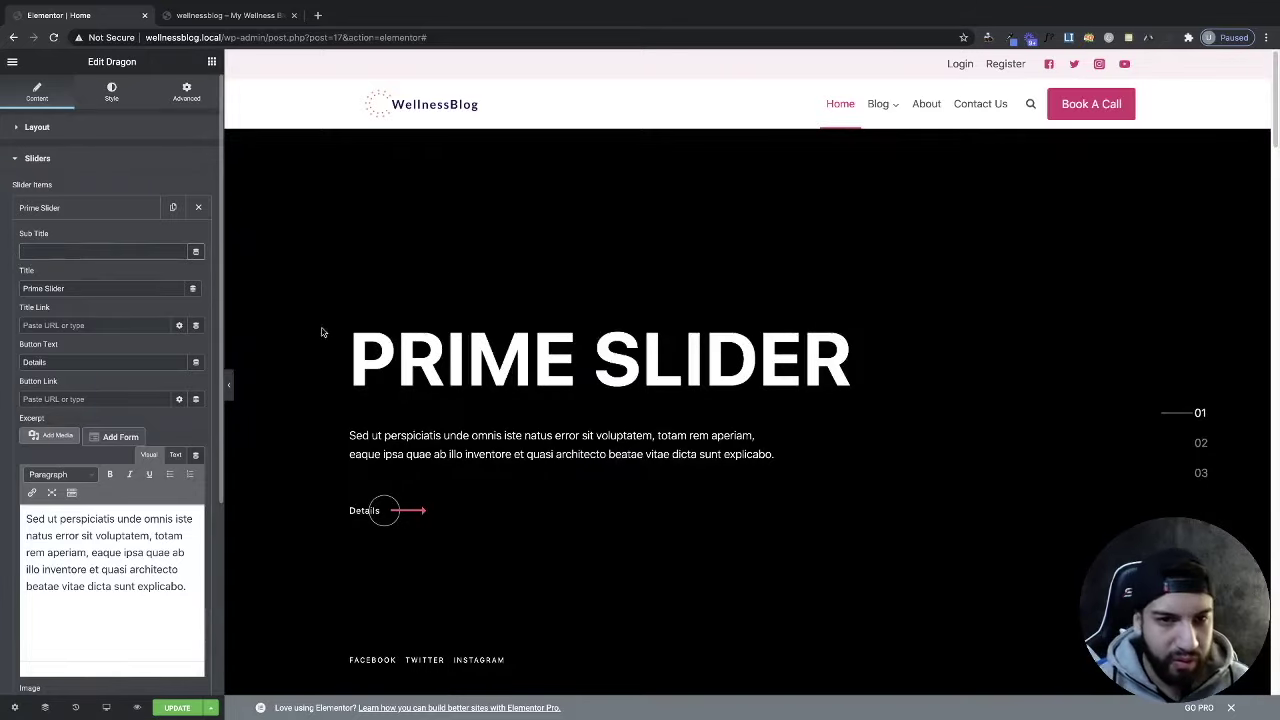
{"action": "key", "text": "ctrl+z"}
{"action": "left_click", "coordinate": [105, 288]}
{"action": "type", "text": "d"}
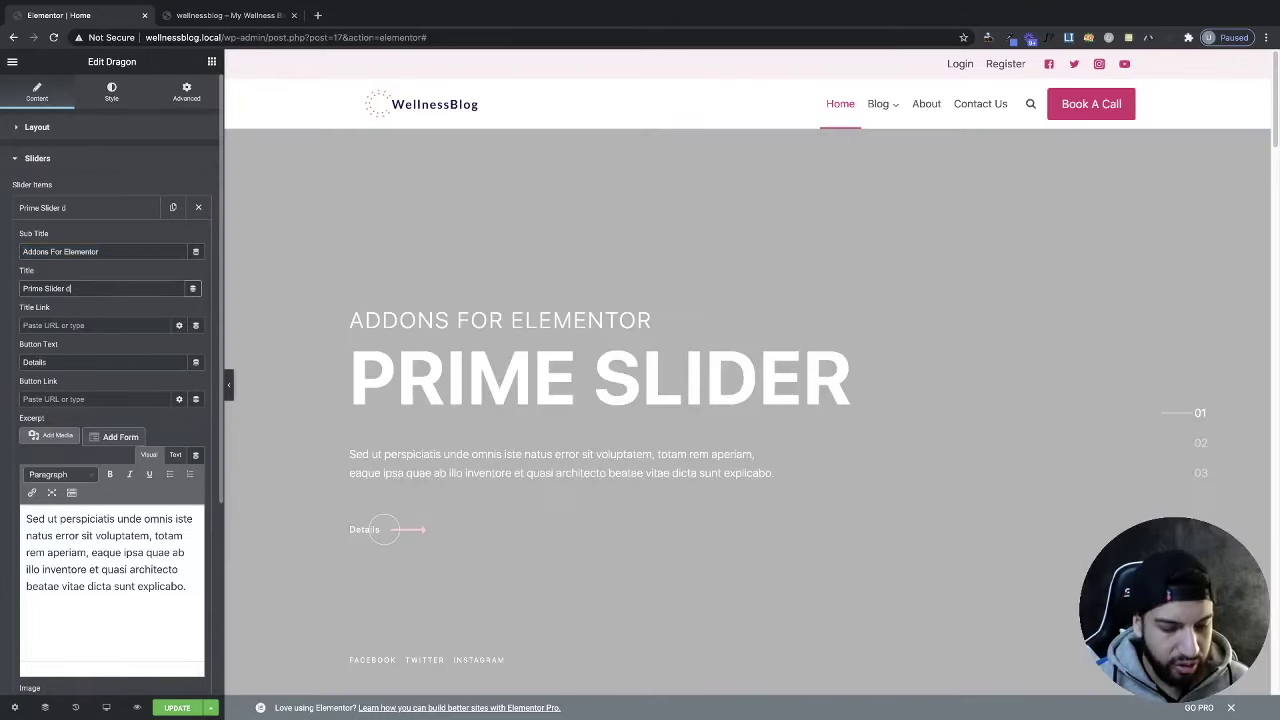
{"action": "type", "text": "ddd"}
{"action": "left_click_drag", "start_coordinate": [95, 288], "coordinate": [62, 289]}
{"action": "key", "text": "BackSpace"}
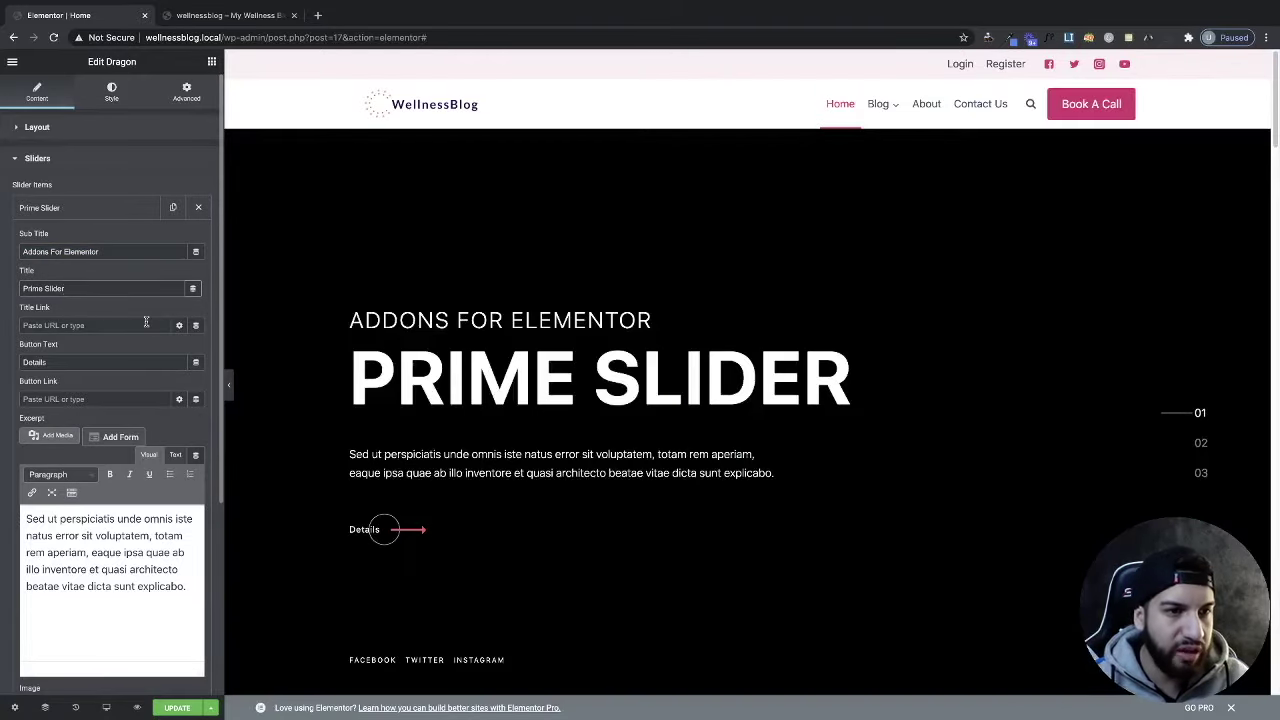
Step: Replace the slide's 'Details' button text with 'Book Call'
{"action": "left_click", "coordinate": [90, 322]}
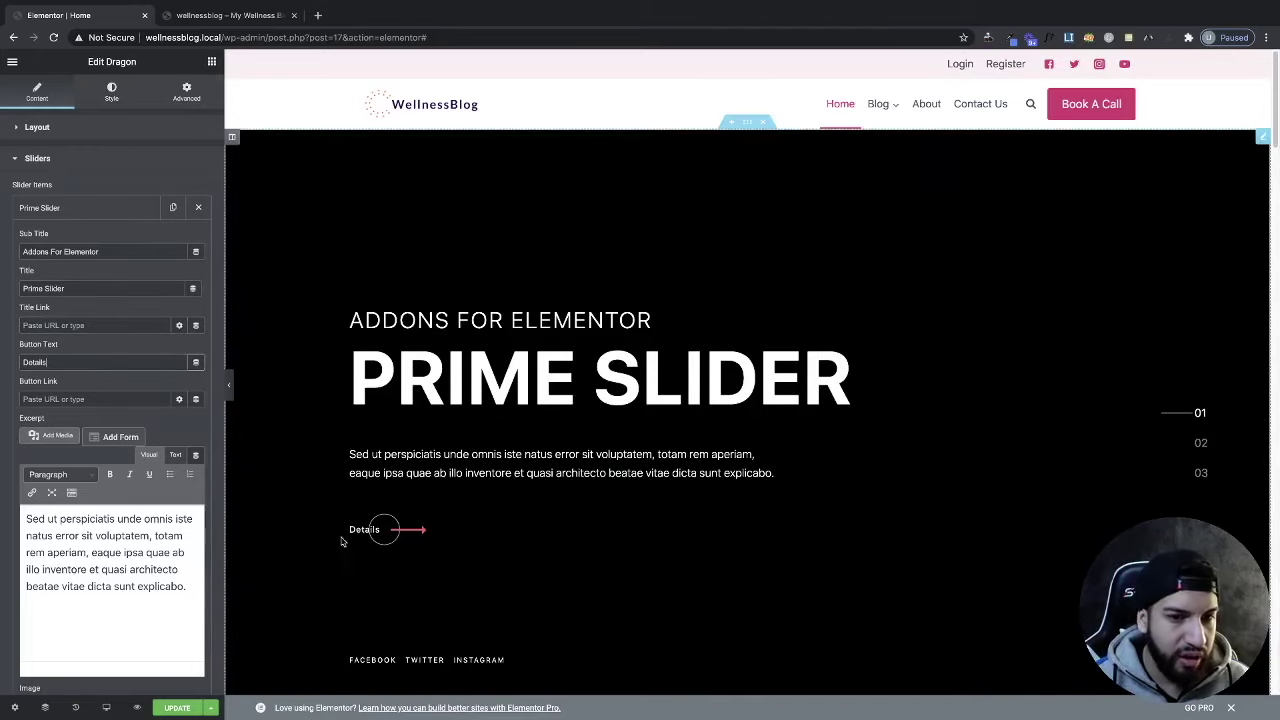
{"action": "left_click", "coordinate": [399, 539]}
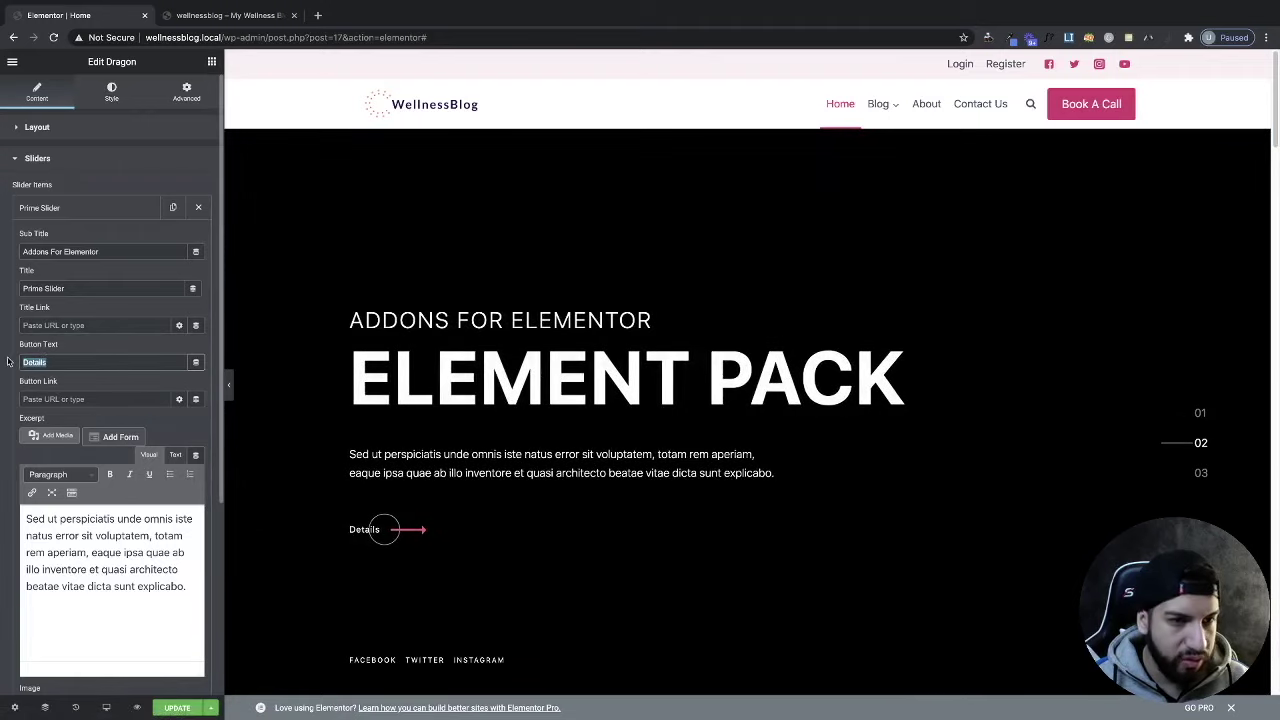
{"action": "key", "text": "BackSpace"}
{"action": "type", "text": "Book "}
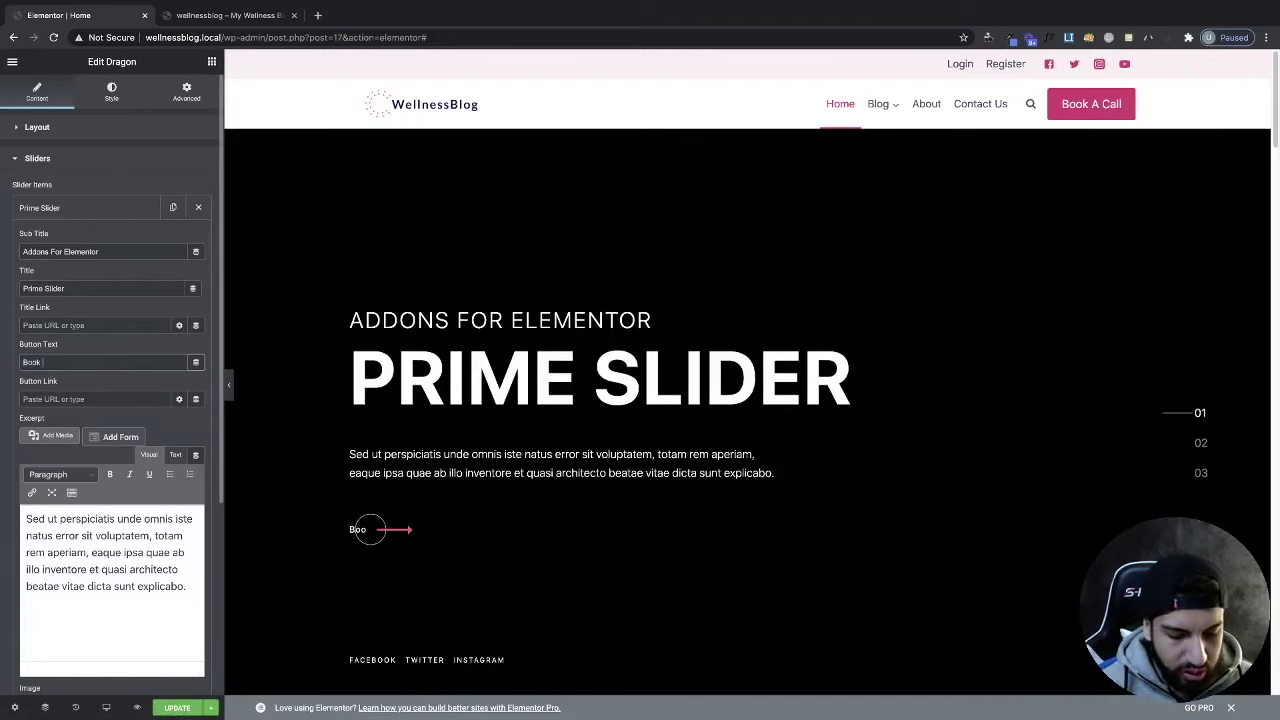
{"action": "type", "text": "Call"}
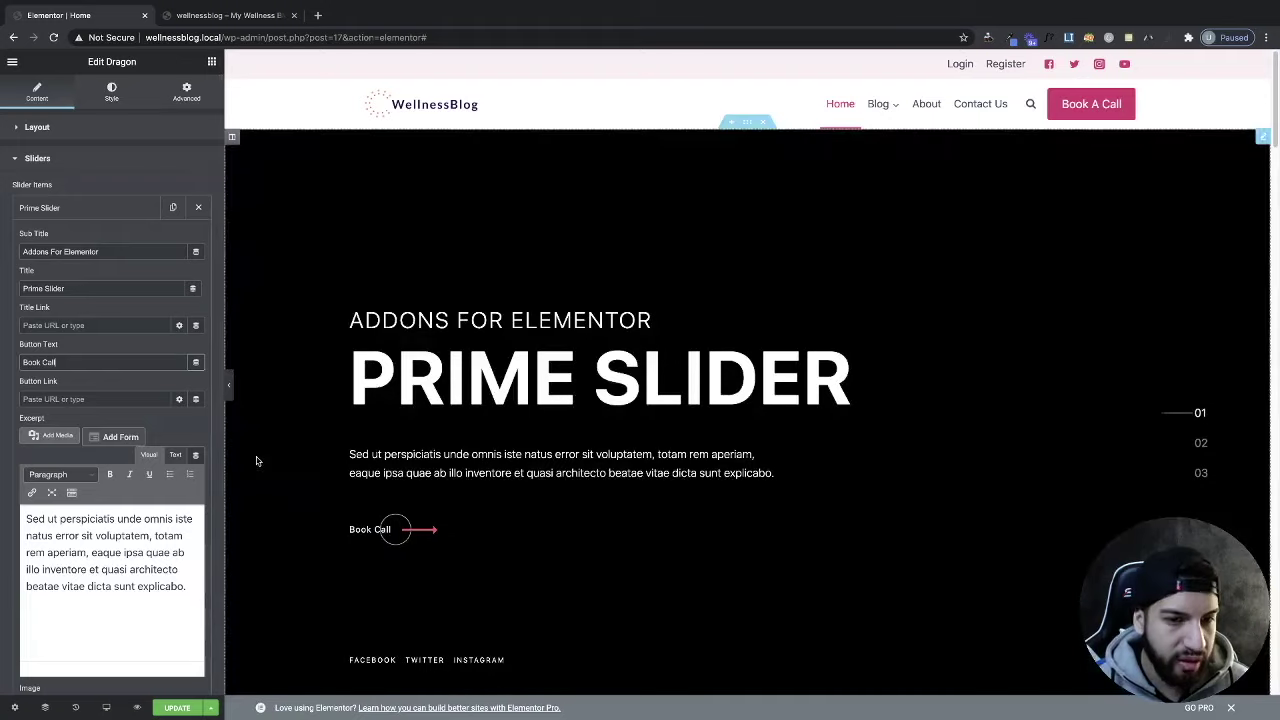
{"action": "scroll", "coordinate": [134, 367], "scroll_direction": "down", "scroll_amount": 1}
{"action": "left_click", "coordinate": [100, 386]}
{"action": "scroll", "coordinate": [100, 386], "scroll_direction": "down", "scroll_amount": 1}
{"action": "scroll", "coordinate": [112, 396], "scroll_direction": "down", "scroll_amount": 1}
{"action": "left_click_drag", "start_coordinate": [188, 536], "coordinate": [2, 440]}
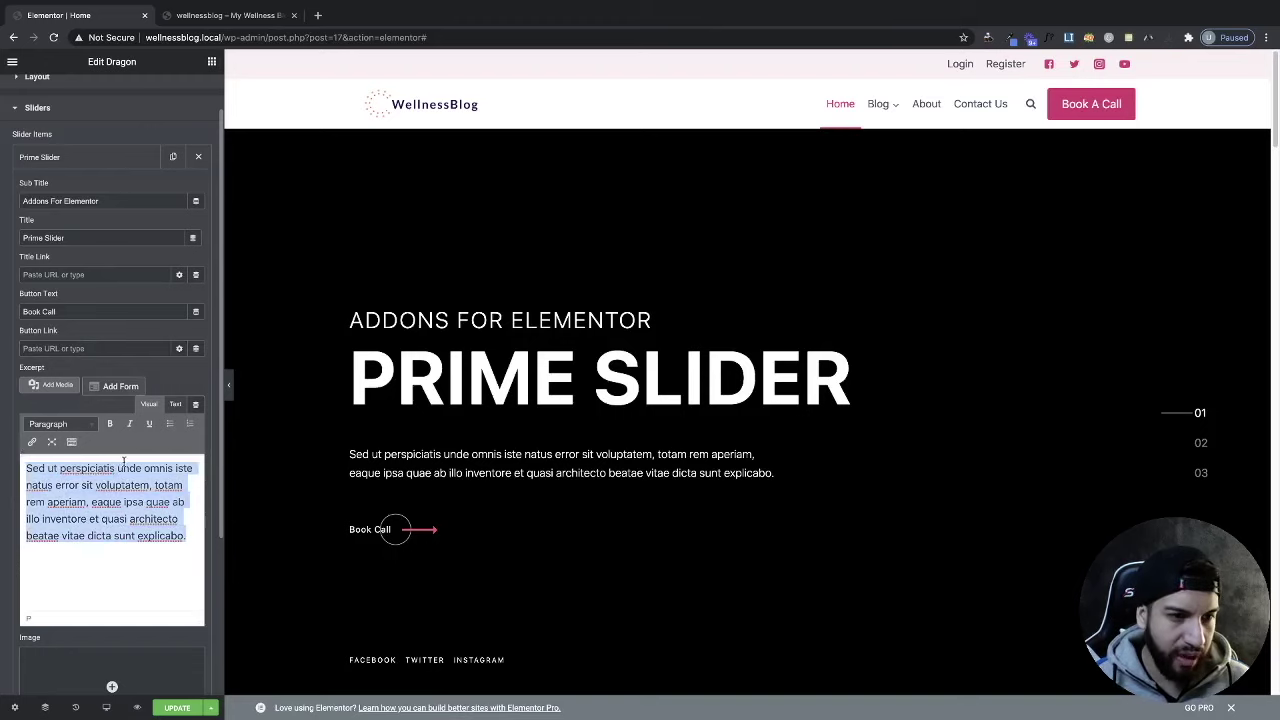
{"action": "scroll", "coordinate": [138, 460], "scroll_direction": "down", "scroll_amount": 3}
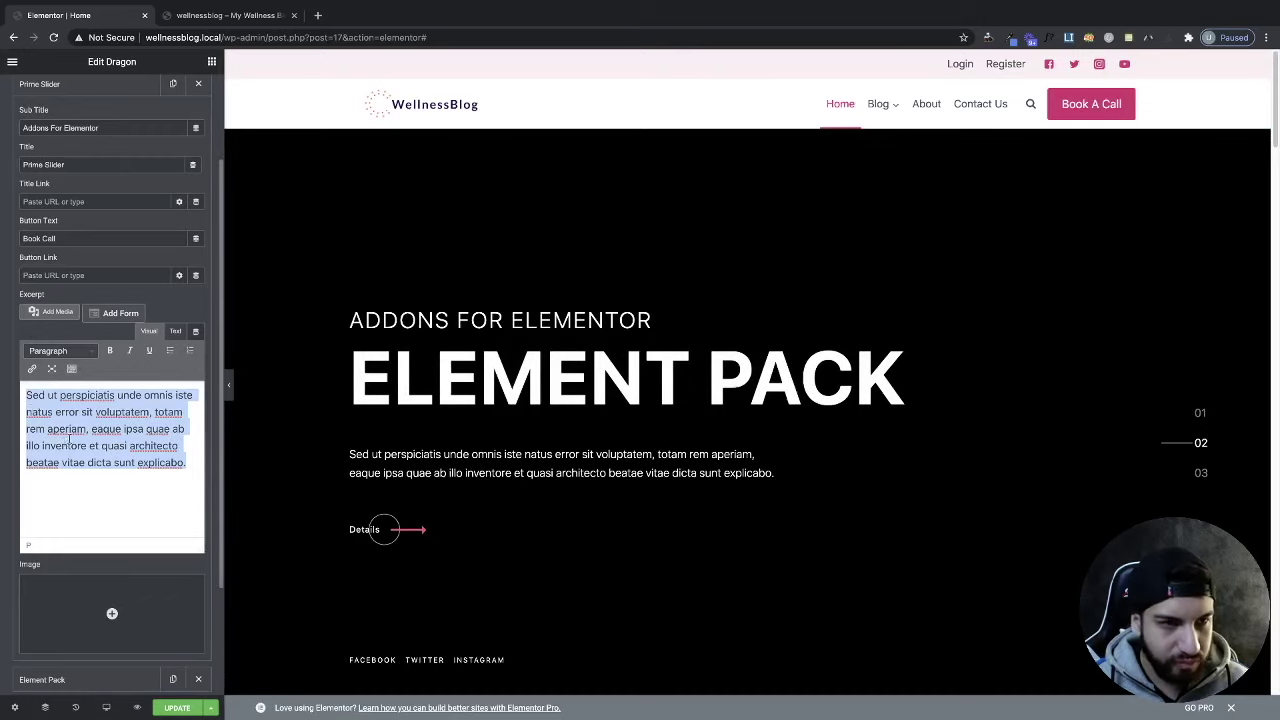
{"action": "left_click", "coordinate": [156, 412]}
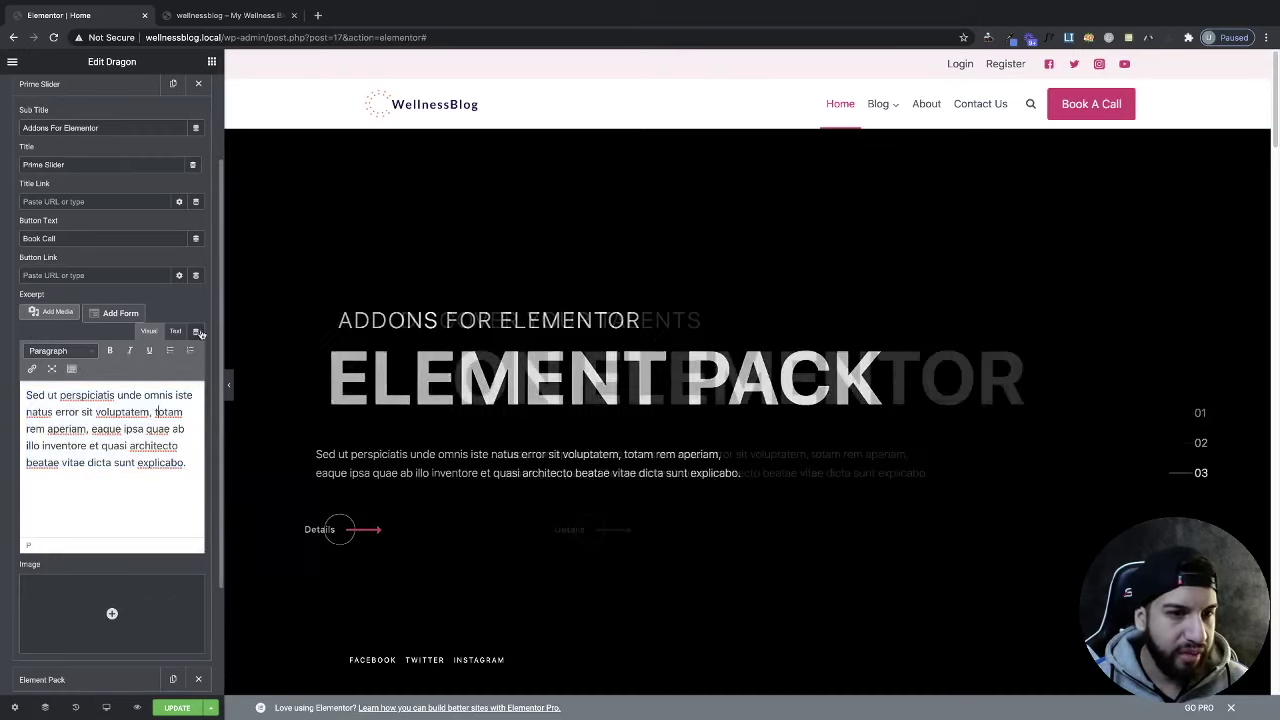
{"action": "scroll", "coordinate": [123, 310], "scroll_direction": "up", "scroll_amount": 3}
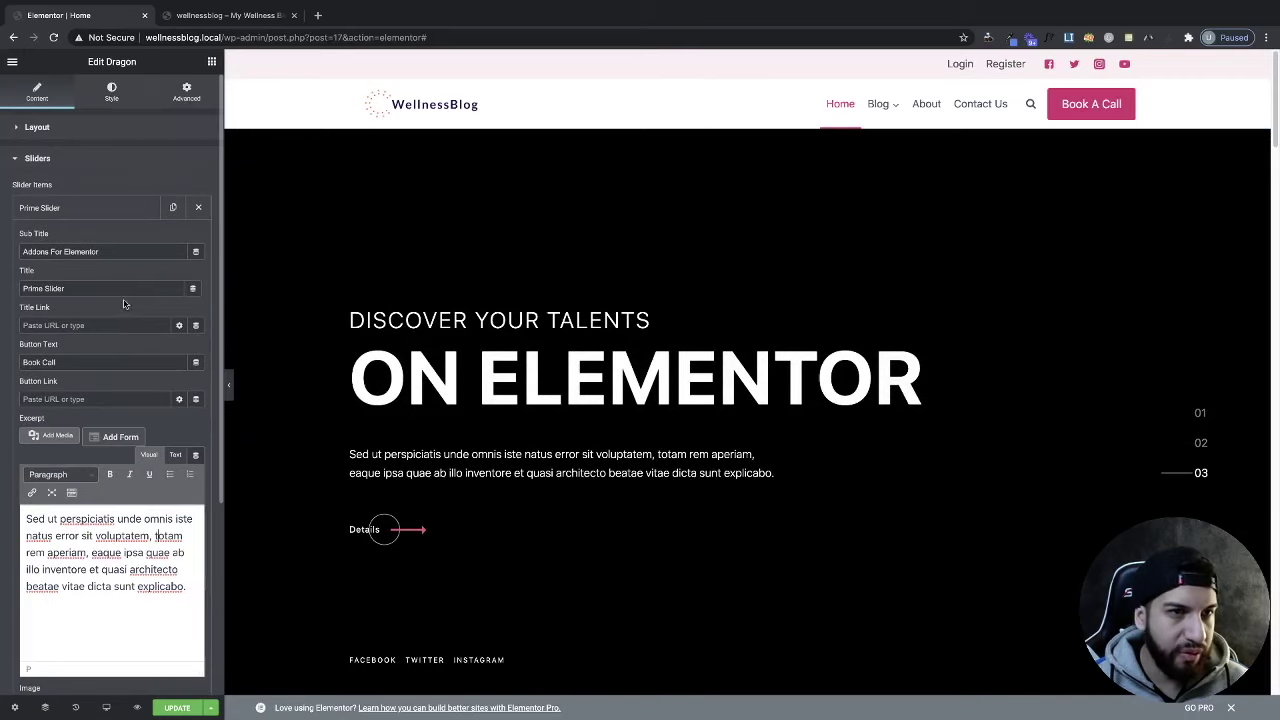
{"action": "left_click", "coordinate": [100, 209]}
{"action": "left_click", "coordinate": [71, 248]}
{"action": "left_click", "coordinate": [71, 250]}
{"action": "left_click", "coordinate": [71, 250]}
{"action": "scroll", "coordinate": [152, 441], "scroll_direction": "down", "scroll_amount": 3}
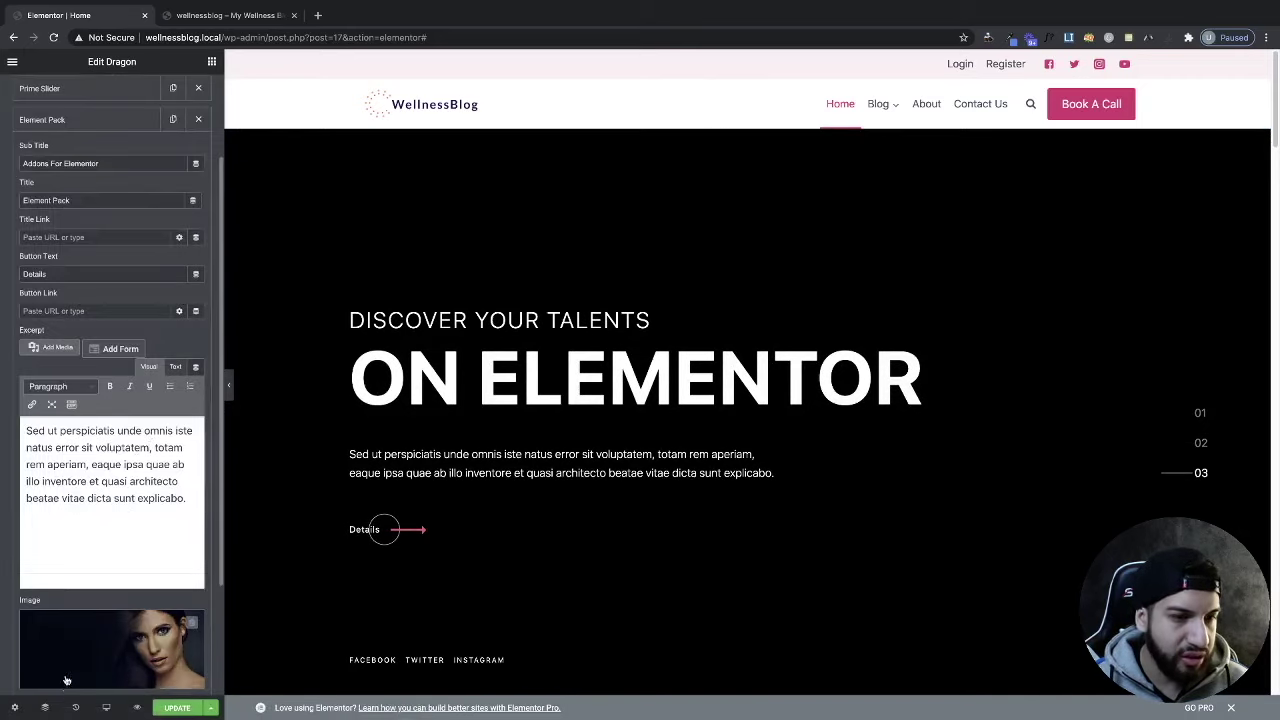
{"action": "scroll", "coordinate": [110, 560], "scroll_direction": "up", "scroll_amount": 2}
{"action": "scroll", "coordinate": [145, 465], "scroll_direction": "down", "scroll_amount": 2}
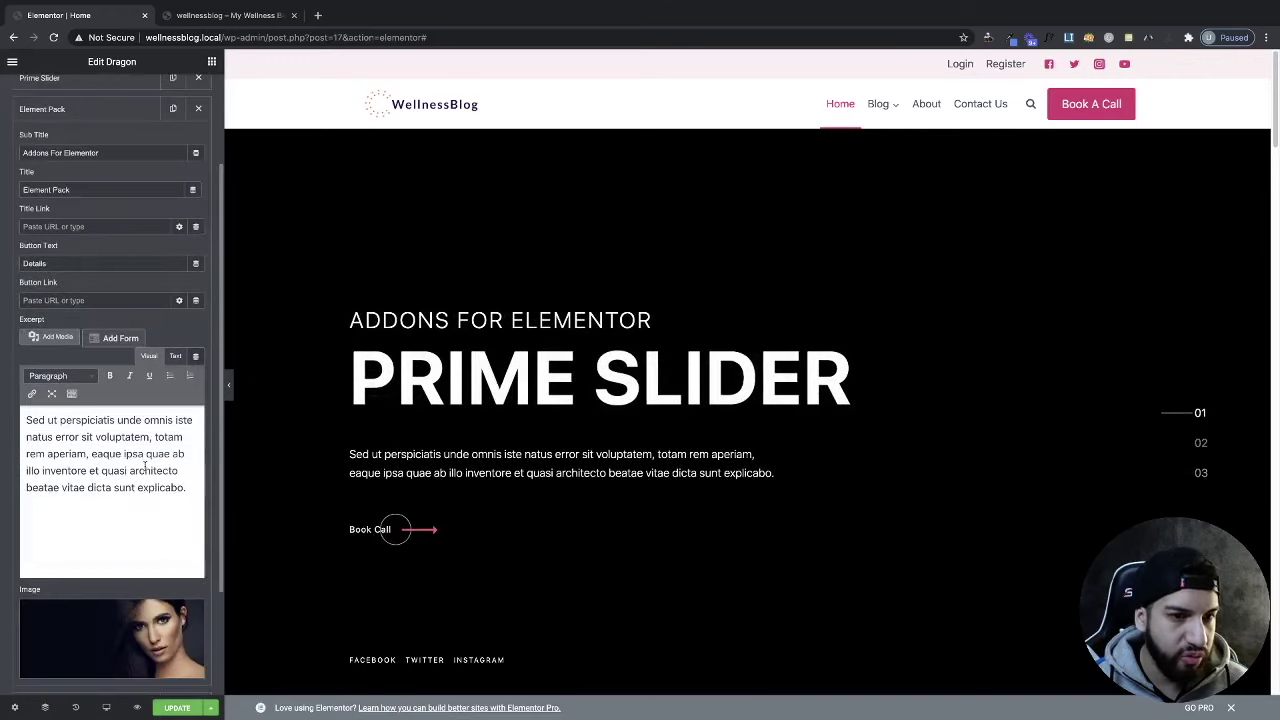
{"action": "scroll", "coordinate": [145, 423], "scroll_direction": "up", "scroll_amount": 2}
{"action": "left_click", "coordinate": [104, 228]}
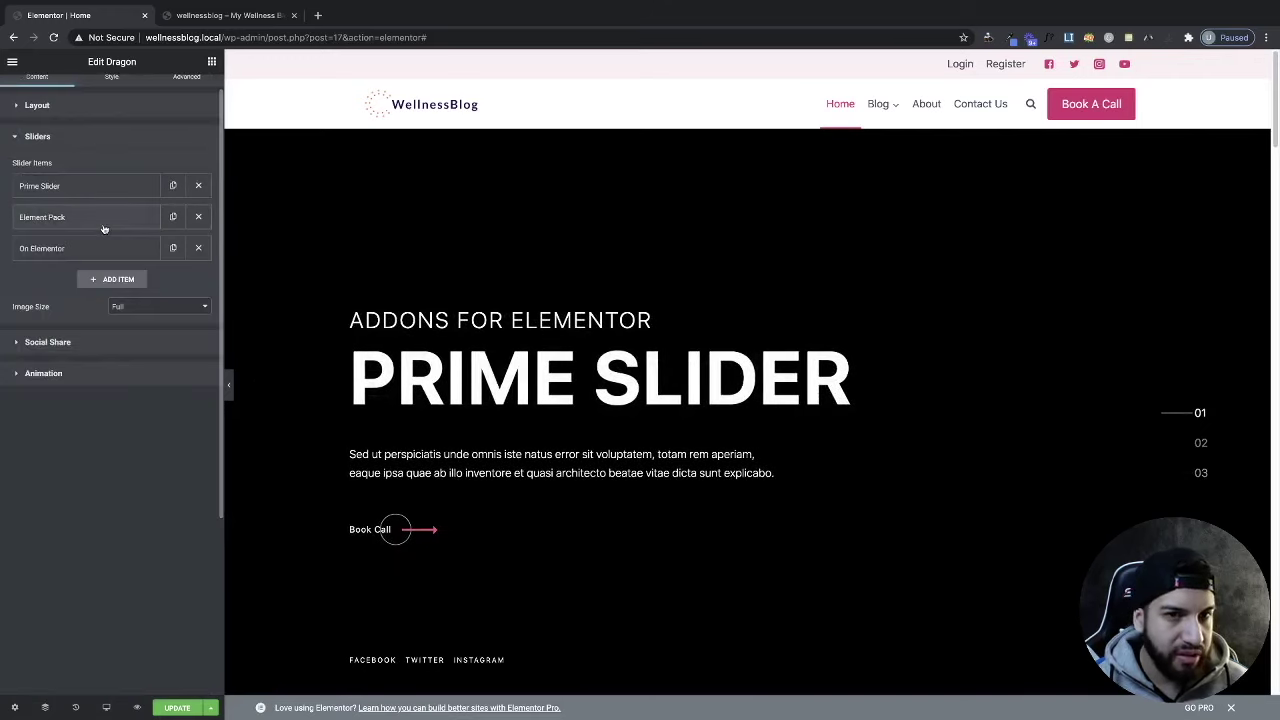
{"action": "left_click", "coordinate": [105, 248]}
{"action": "left_click", "coordinate": [105, 248]}
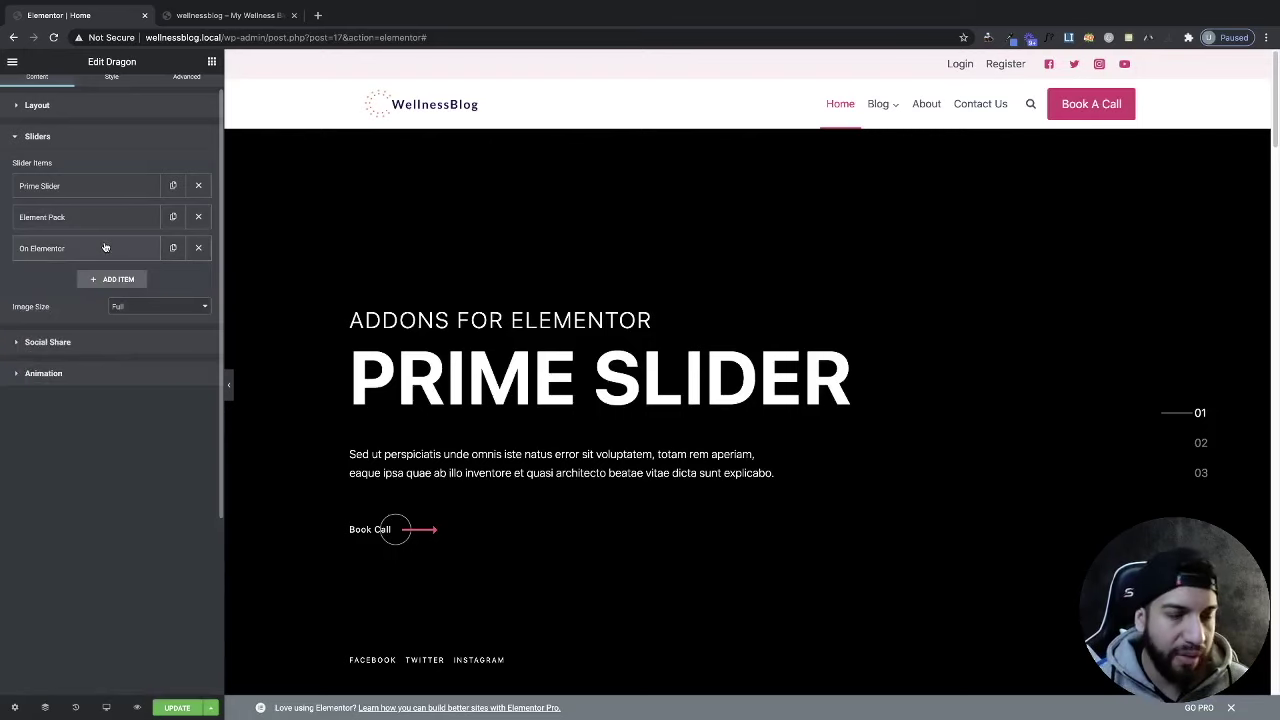
{"action": "left_click", "coordinate": [100, 190]}
{"action": "scroll", "coordinate": [180, 560], "scroll_direction": "down", "scroll_amount": 1}
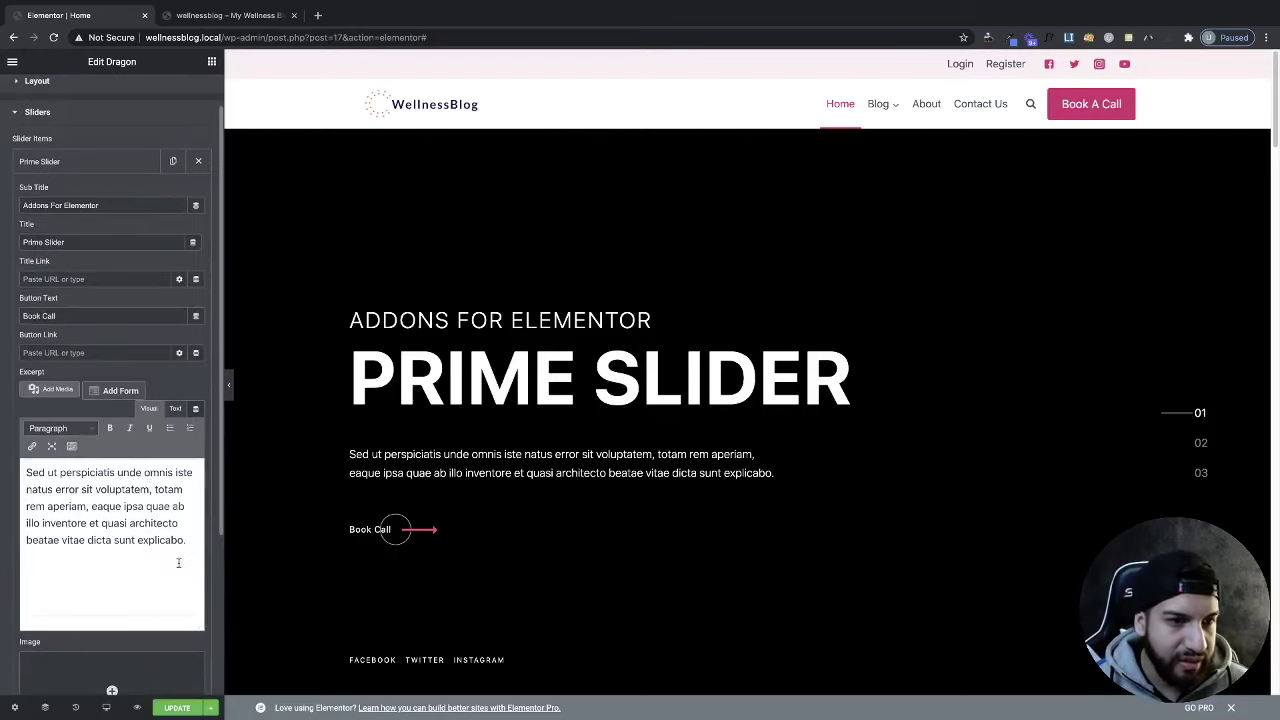
{"action": "left_click", "coordinate": [85, 675]}
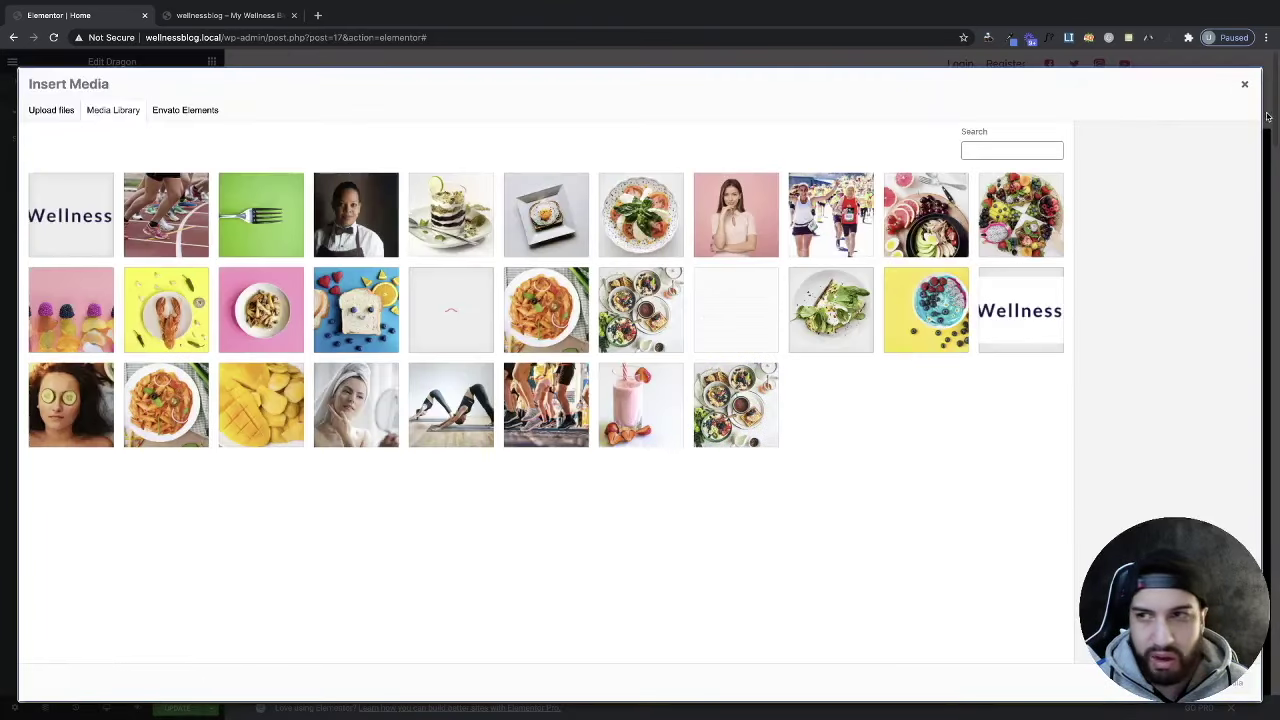
{"action": "left_click", "coordinate": [1244, 84]}
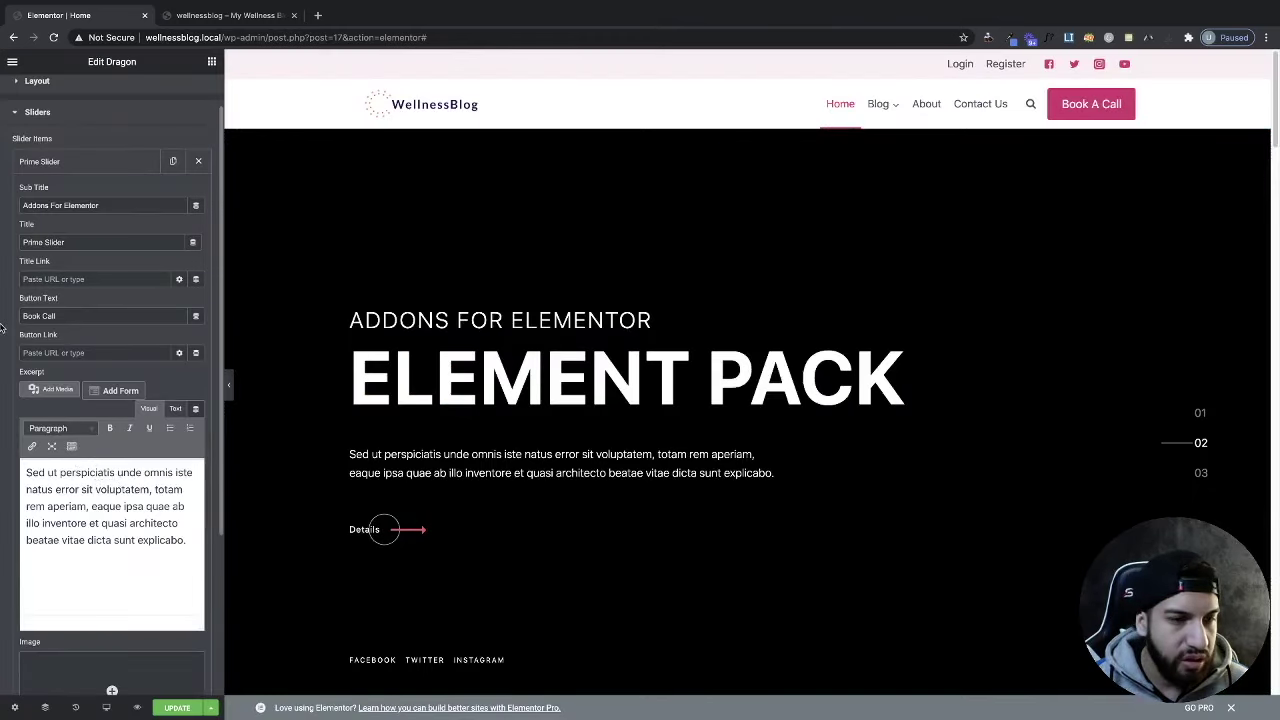
Step: Move the Prime Slider slide to the end of the slide order and check the Element Pack slide
{"action": "scroll", "coordinate": [100, 250], "scroll_direction": "up", "scroll_amount": 2}
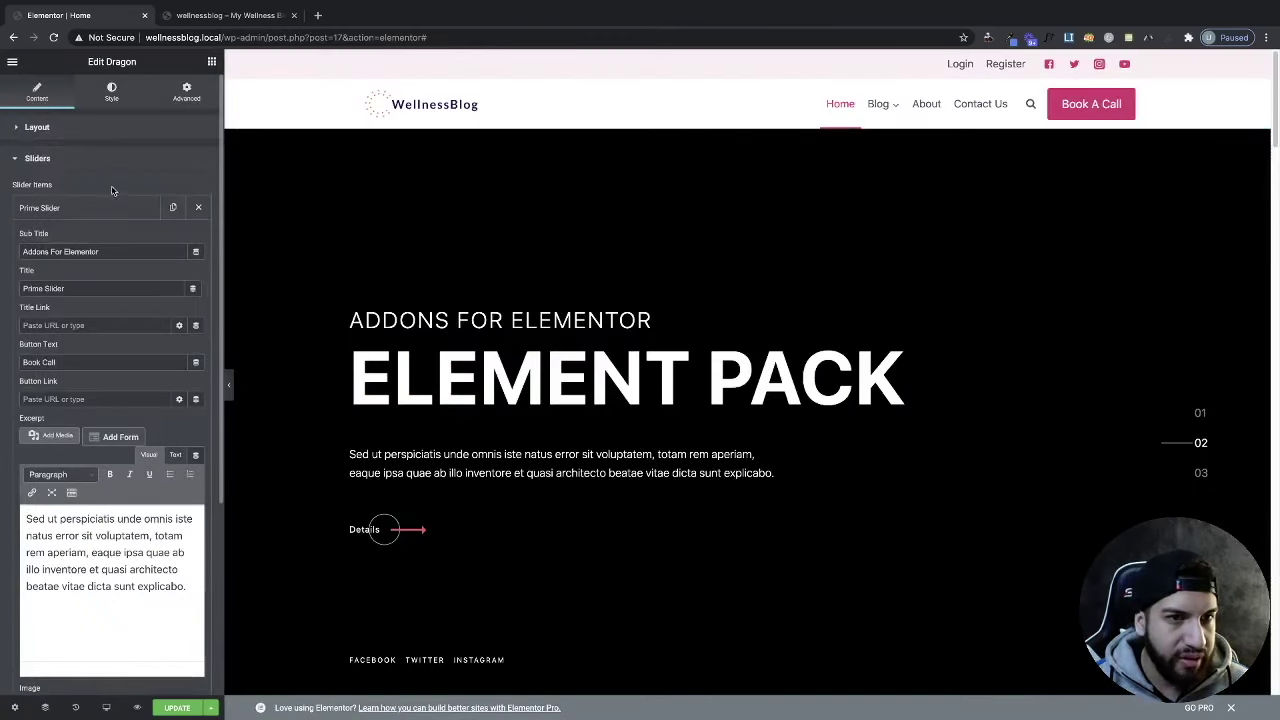
{"action": "left_click", "coordinate": [108, 207]}
{"action": "left_click_drag", "start_coordinate": [108, 207], "coordinate": [110, 285]}
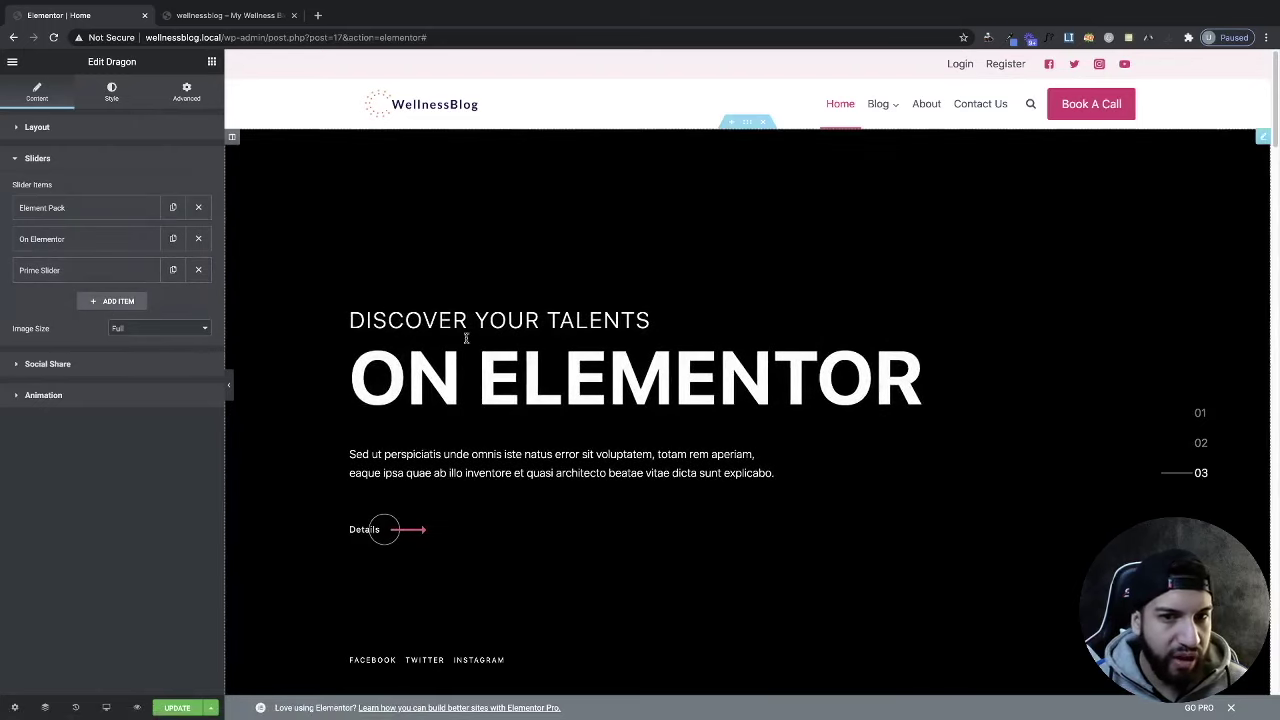
{"action": "left_click", "coordinate": [44, 208]}
{"action": "left_click", "coordinate": [77, 220]}
{"action": "left_click", "coordinate": [79, 214]}
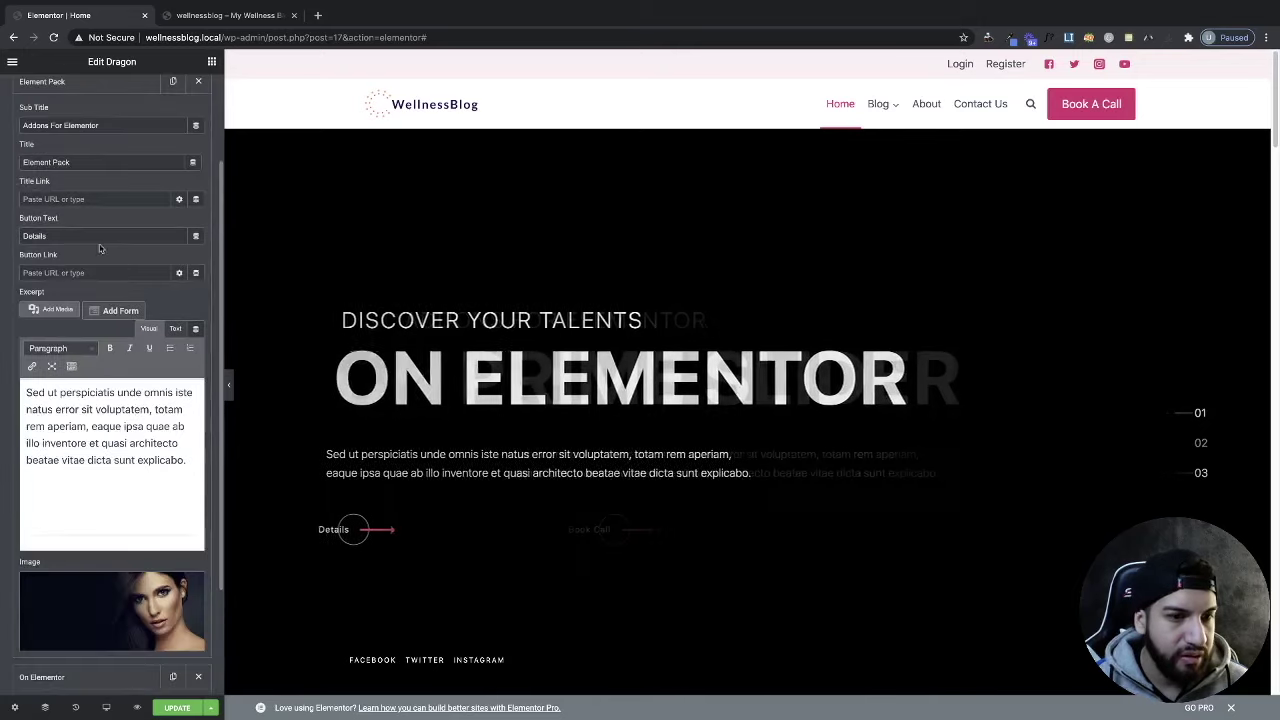
{"action": "left_click", "coordinate": [73, 218]}
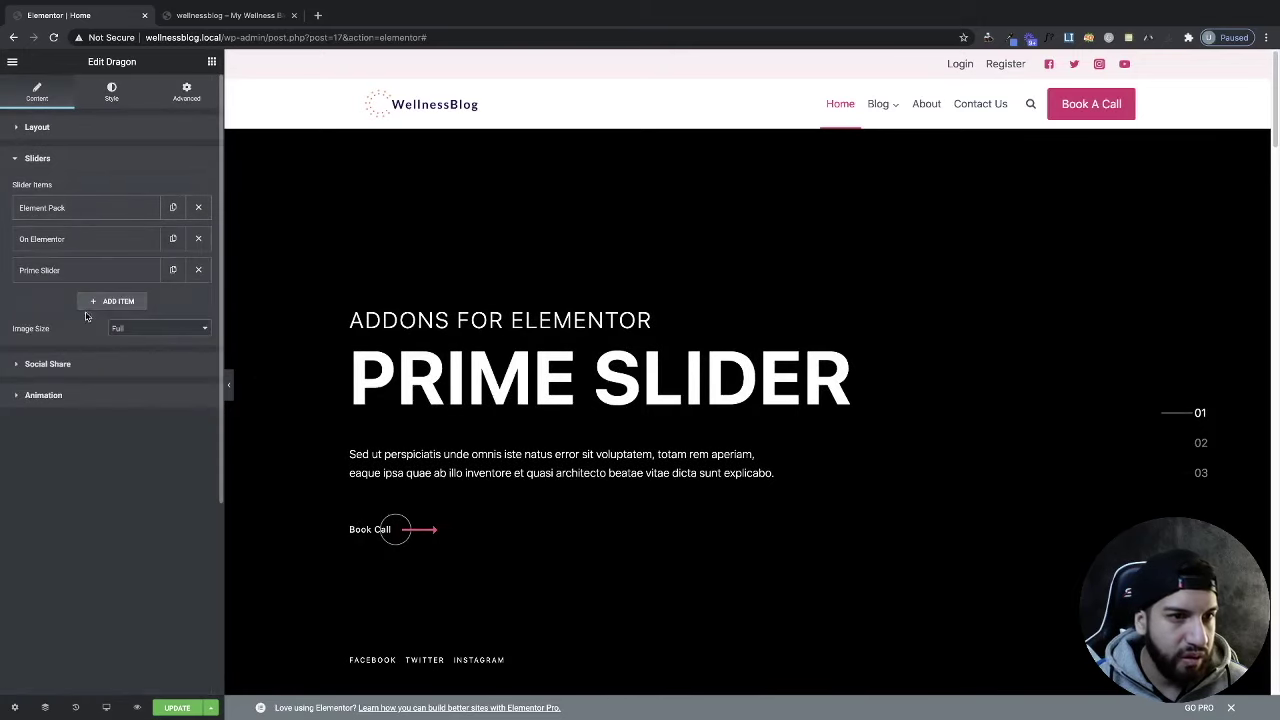
Step: Try adding a fourth social share link, then remove it, keeping Facebook, Twitter and Instagram
{"action": "left_click", "coordinate": [66, 368]}
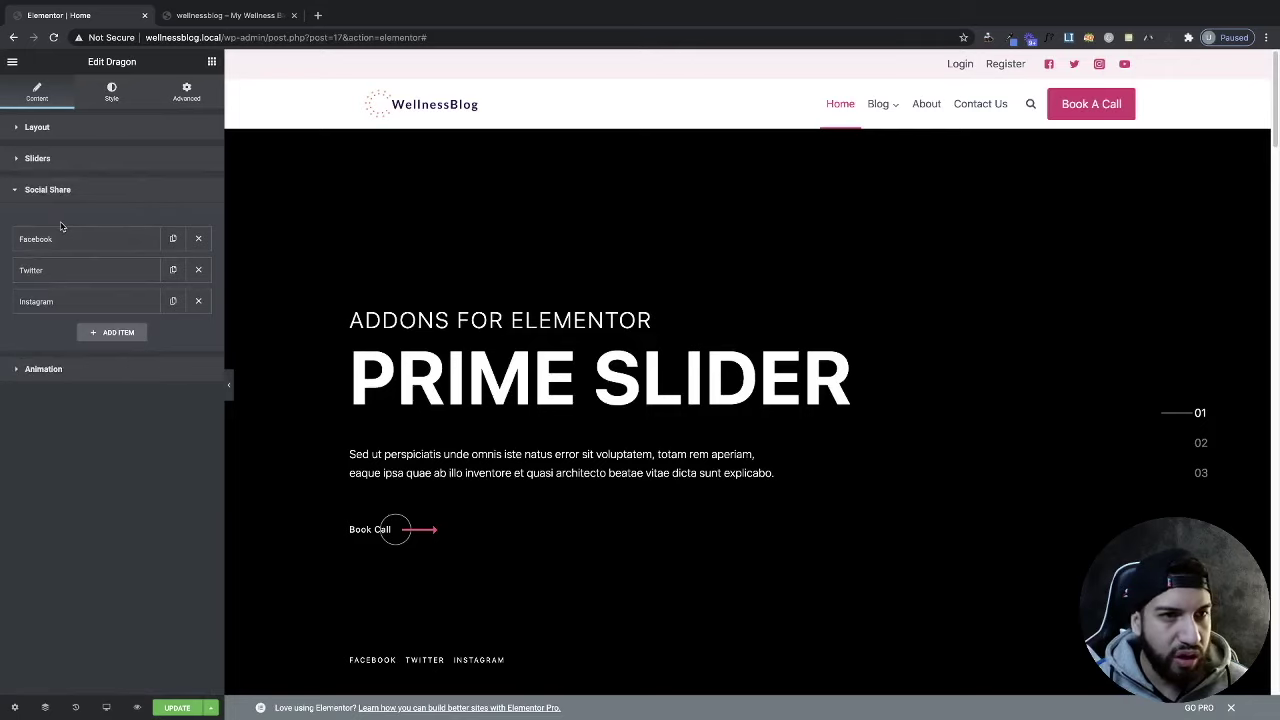
{"action": "scroll", "coordinate": [517, 608], "scroll_direction": "down", "scroll_amount": 1}
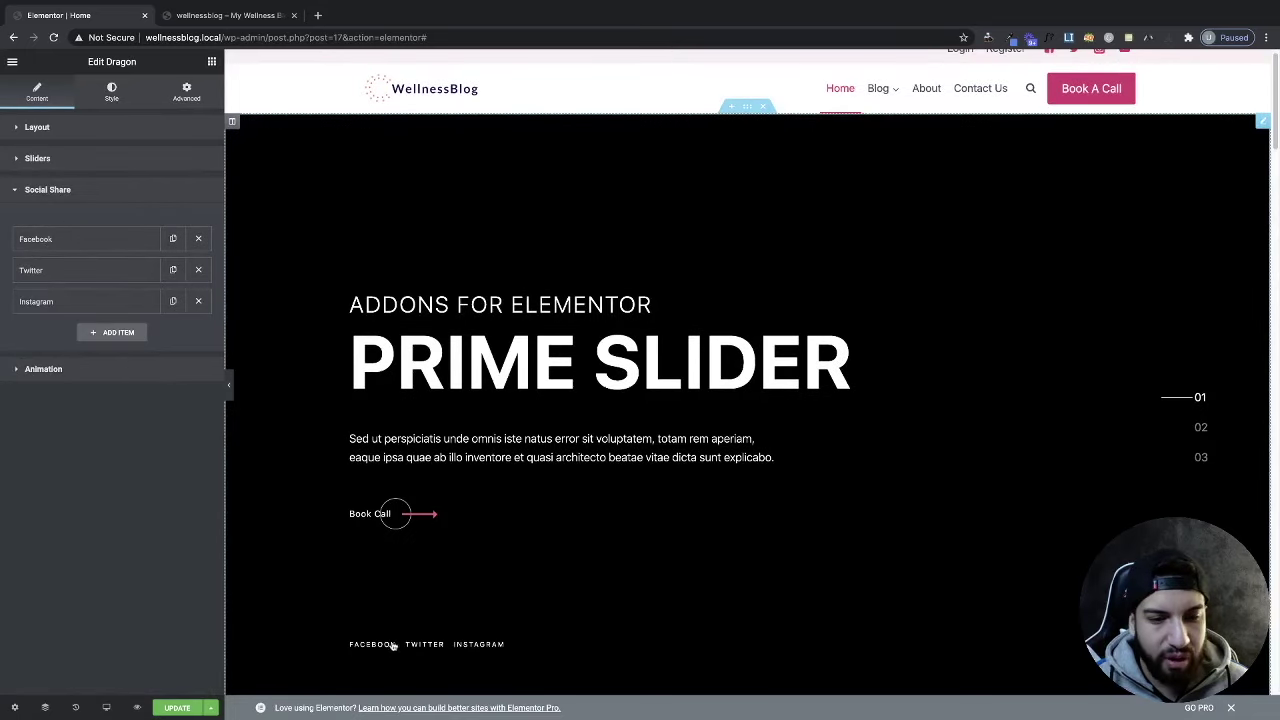
{"action": "left_click", "coordinate": [125, 336]}
{"action": "left_click", "coordinate": [156, 360]}
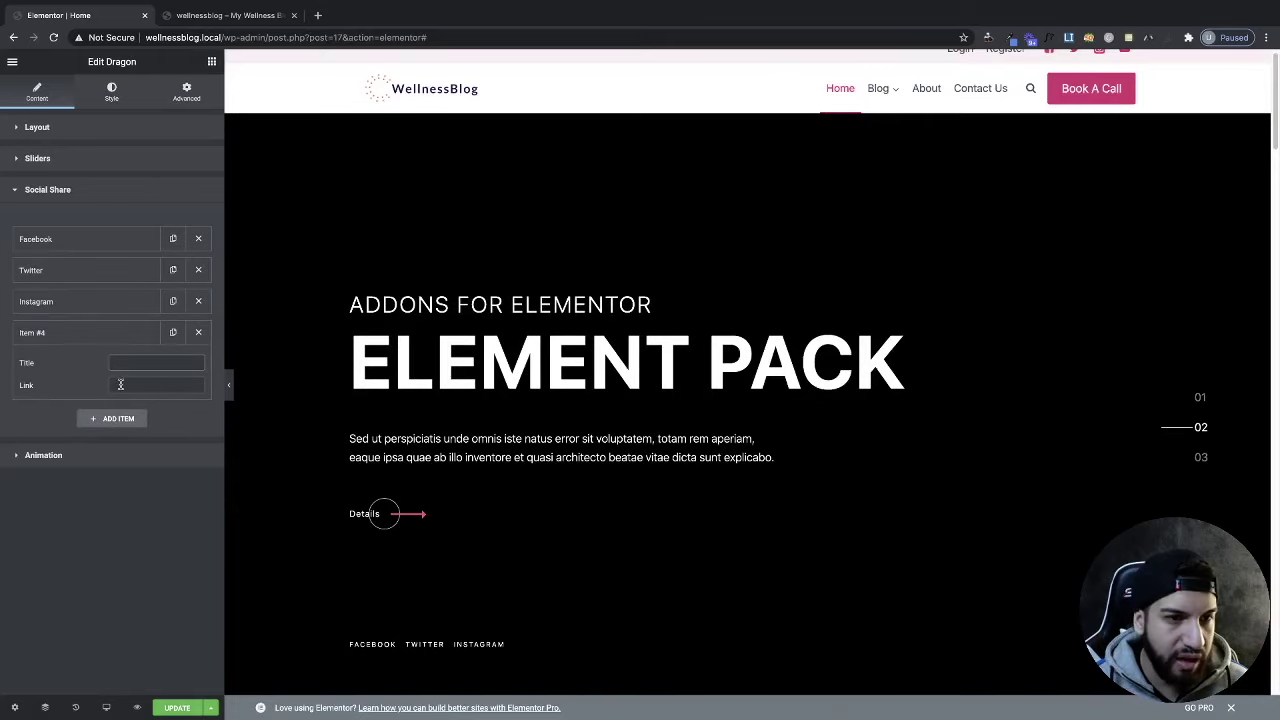
{"action": "left_click", "coordinate": [130, 387]}
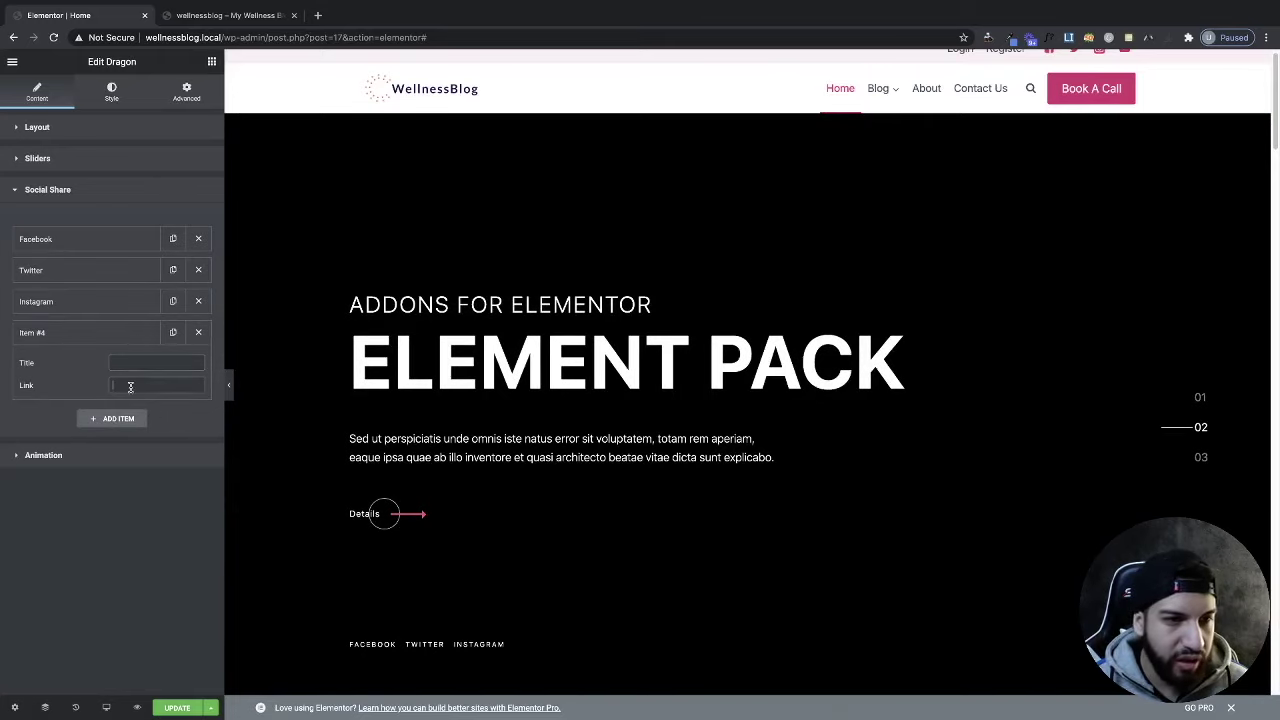
{"action": "left_click", "coordinate": [197, 334]}
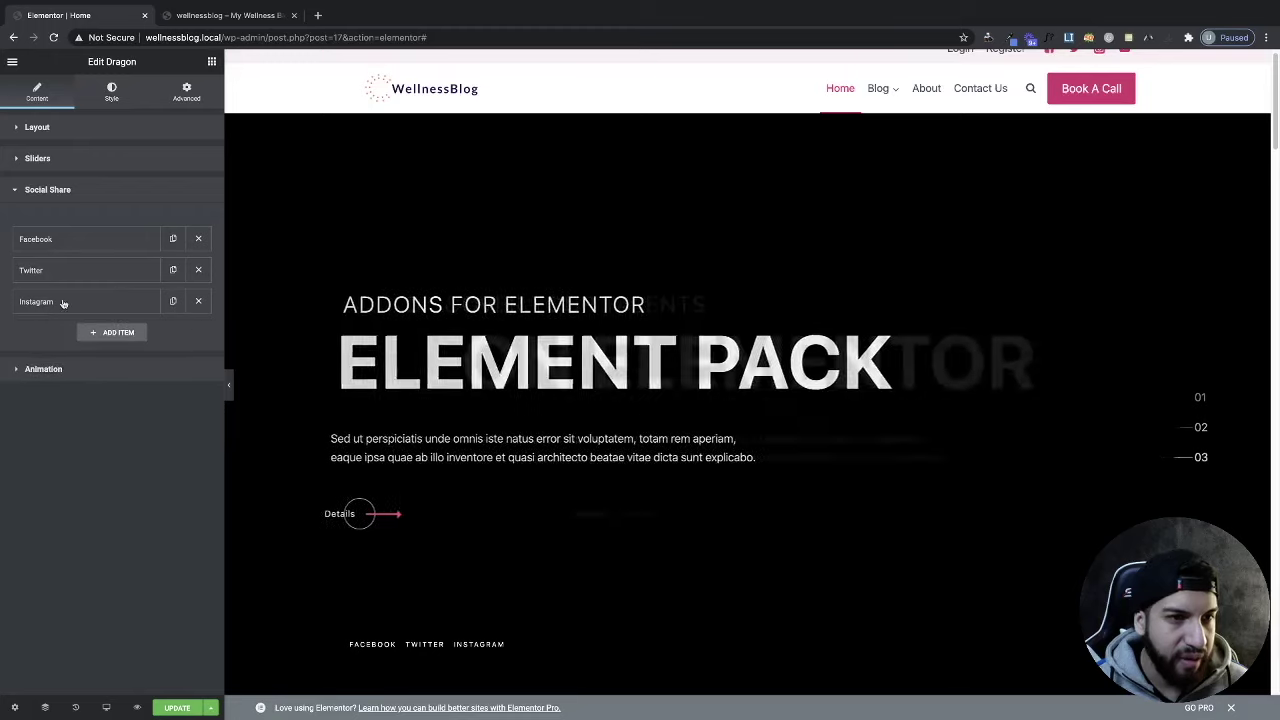
Step: Inspect the Twitter share item's settings and expand the Animation section
{"action": "left_click", "coordinate": [106, 274]}
{"action": "left_click", "coordinate": [106, 276]}
{"action": "double_click", "coordinate": [100, 303]}
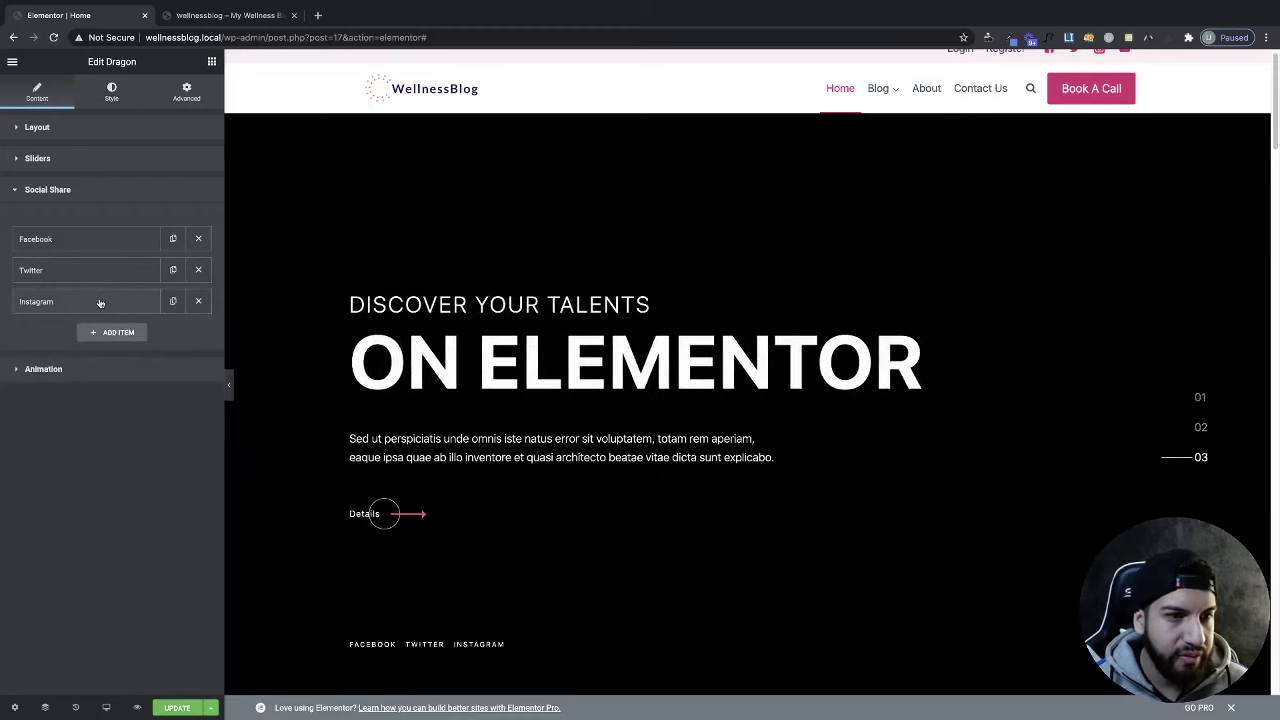
{"action": "left_click", "coordinate": [90, 372]}
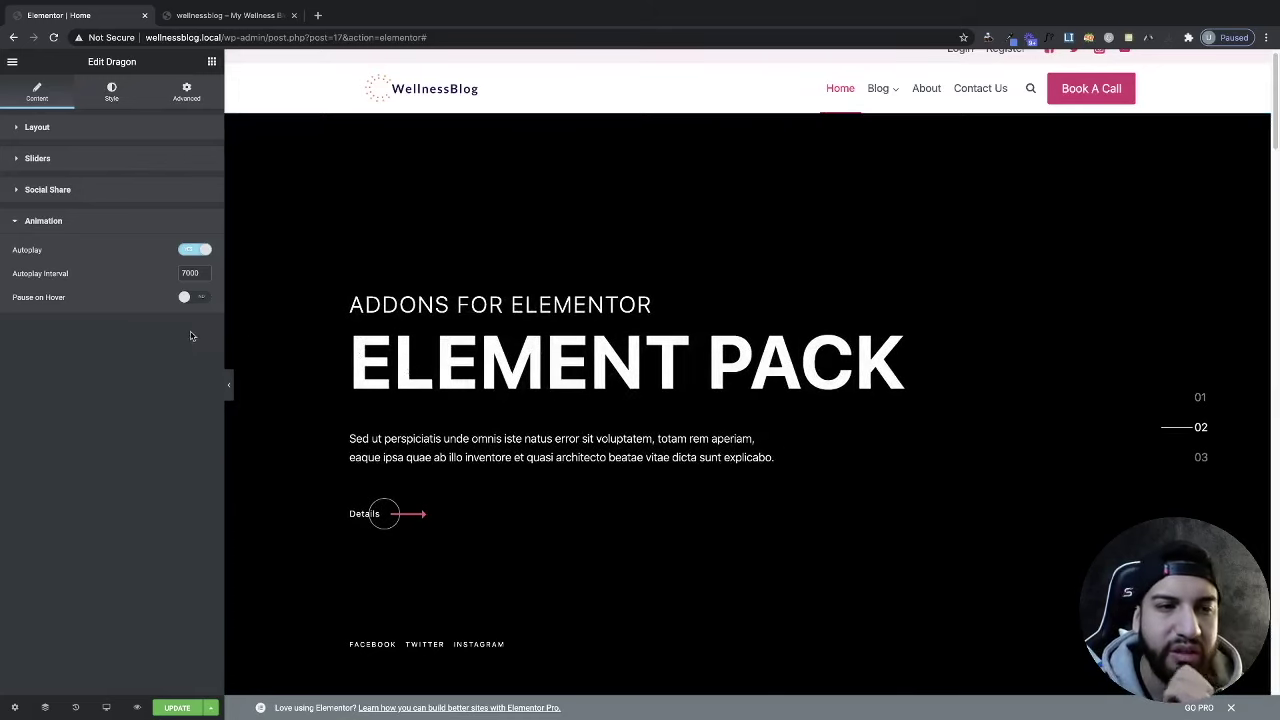
Step: Keep the 7000 autoplay interval and turn on Pause on Hover
{"action": "double_click", "coordinate": [190, 273]}
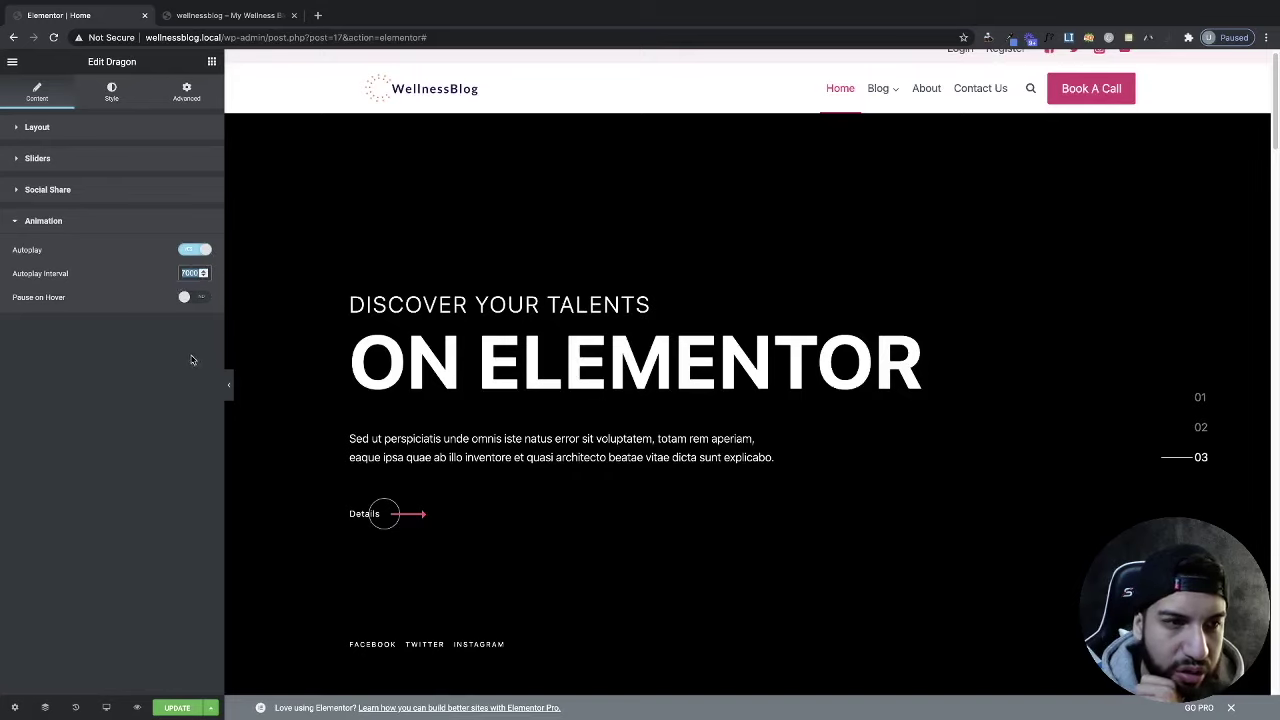
{"action": "left_click", "coordinate": [193, 297]}
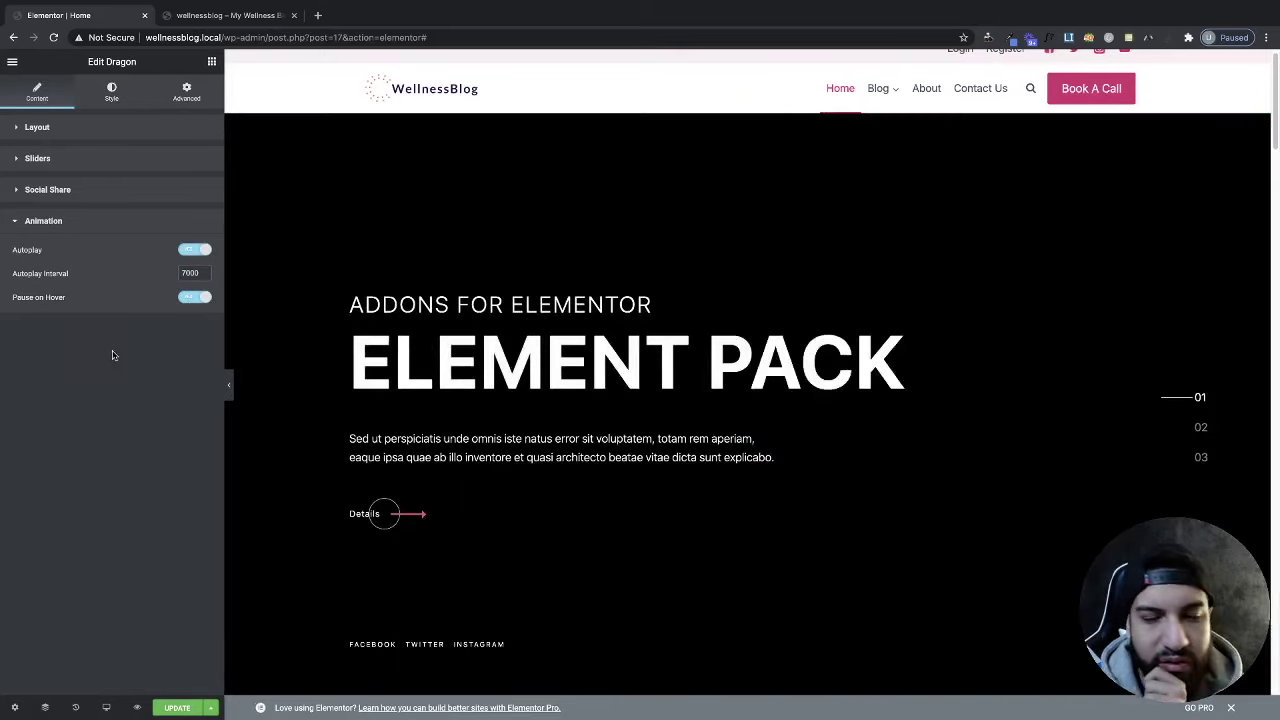
{"action": "scroll", "coordinate": [829, 403], "scroll_direction": "down", "scroll_amount": 1}
{"action": "scroll", "coordinate": [912, 413], "scroll_direction": "up", "scroll_amount": 1}
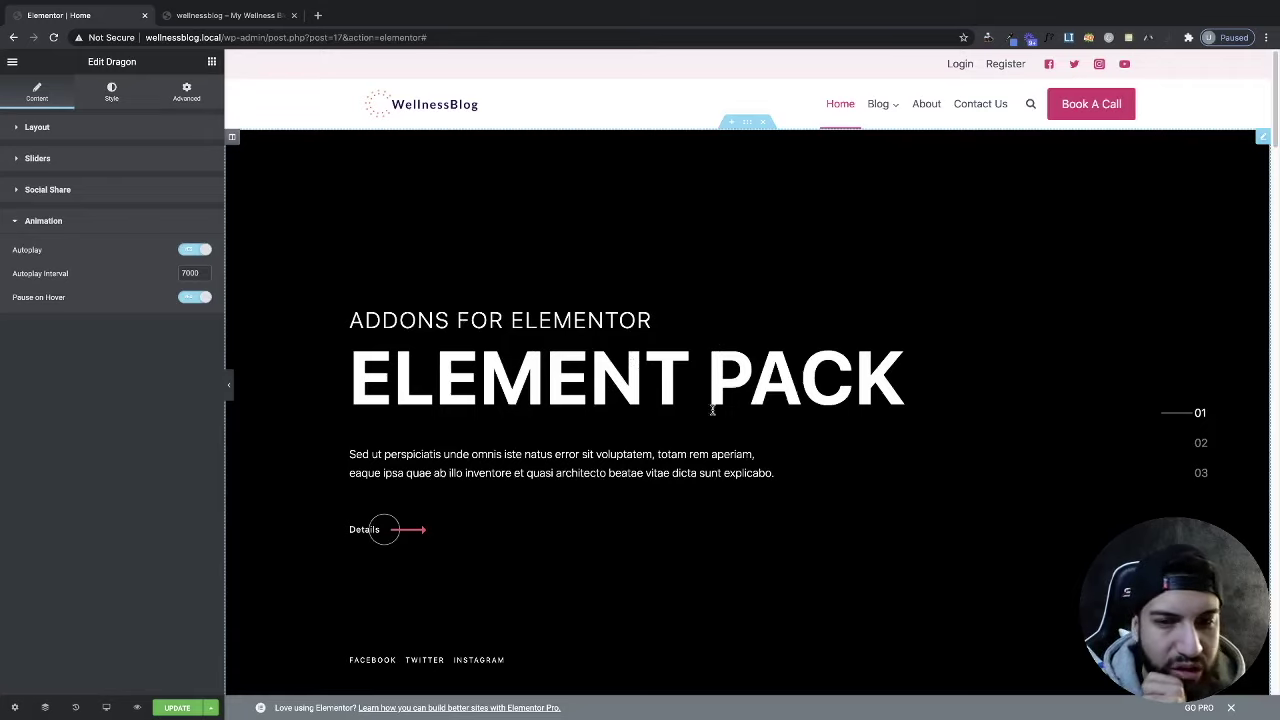
{"action": "scroll", "coordinate": [557, 375], "scroll_direction": "down", "scroll_amount": 1}
{"action": "scroll", "coordinate": [557, 375], "scroll_direction": "up", "scroll_amount": 1}
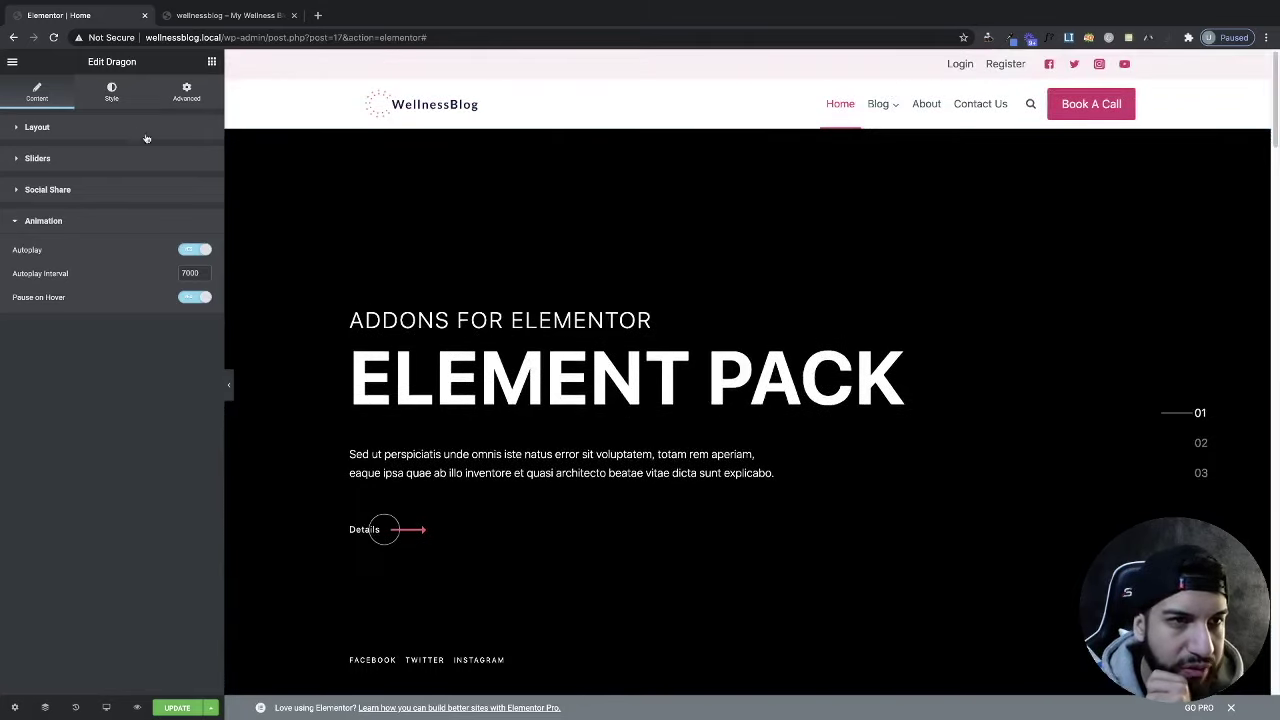
{"action": "left_click", "coordinate": [112, 92]}
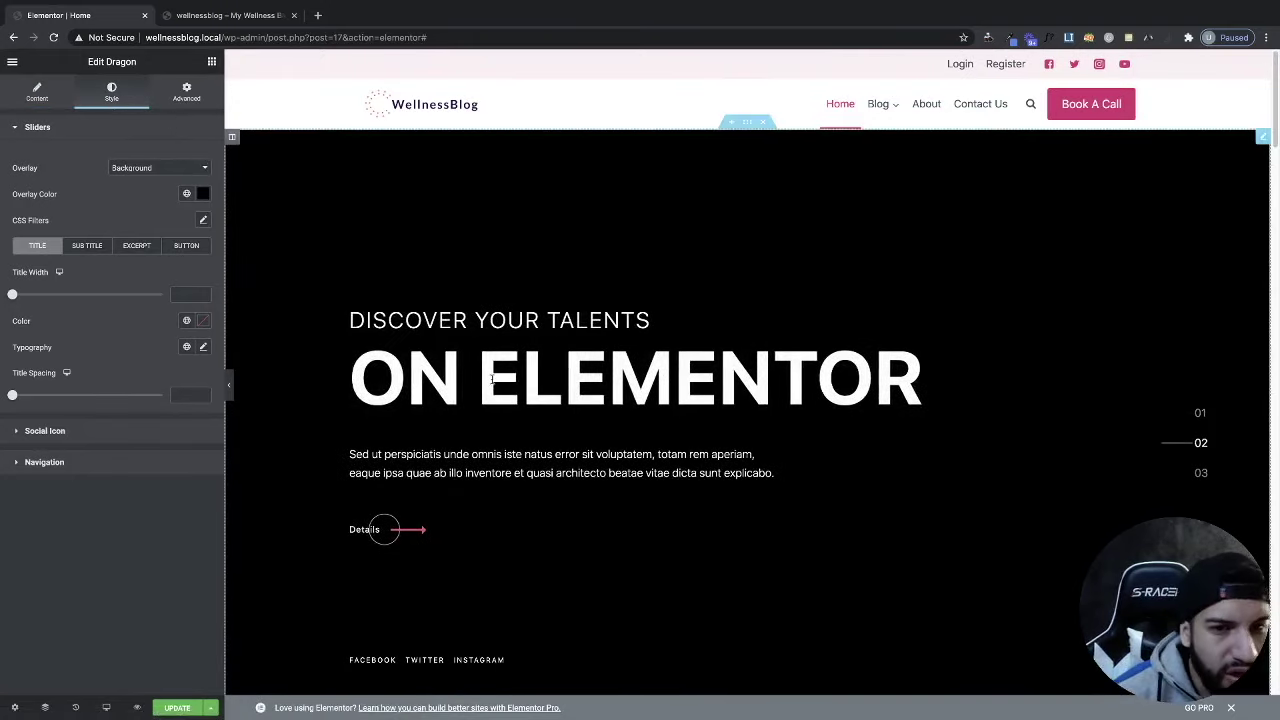
Step: Select the slide titles and clear Title Width back to default after trying a wider value
{"action": "scroll", "coordinate": [674, 426], "scroll_direction": "down", "scroll_amount": 2}
{"action": "scroll", "coordinate": [660, 423], "scroll_direction": "up", "scroll_amount": 2}
{"action": "scroll", "coordinate": [341, 412], "scroll_direction": "down", "scroll_amount": 1}
{"action": "scroll", "coordinate": [618, 509], "scroll_direction": "up", "scroll_amount": 1}
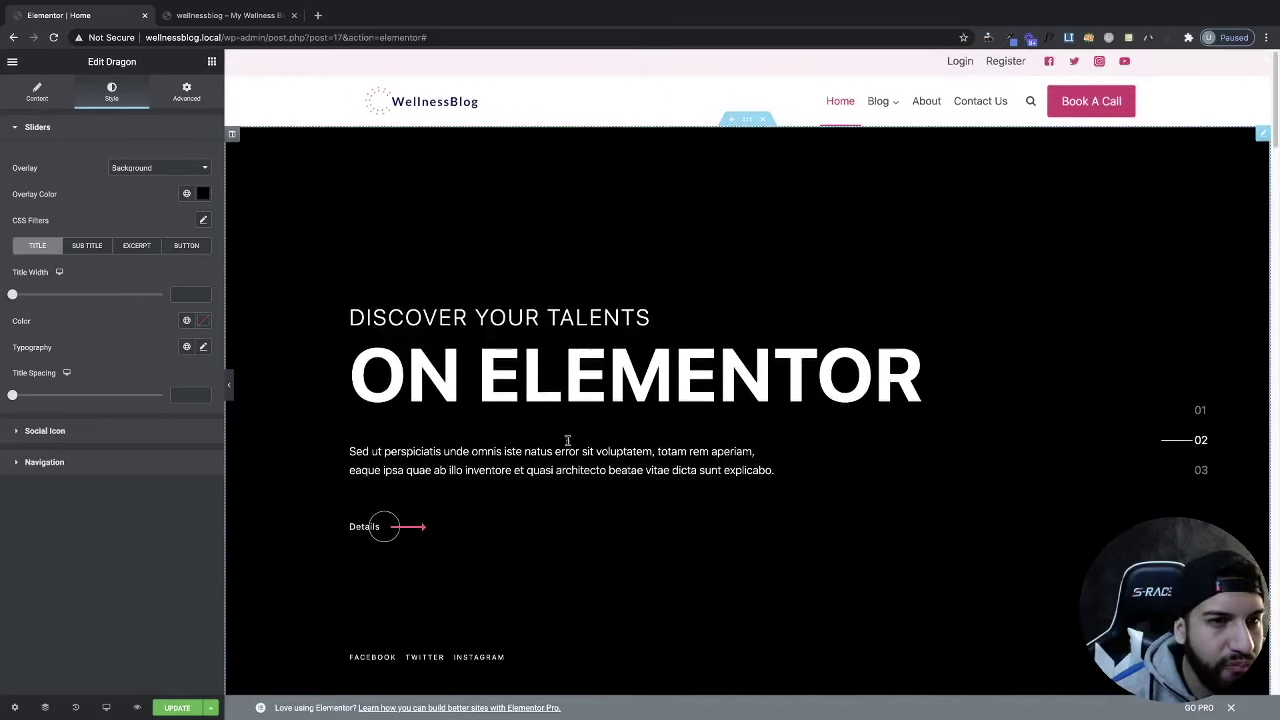
{"action": "scroll", "coordinate": [674, 383], "scroll_direction": "down", "scroll_amount": 2}
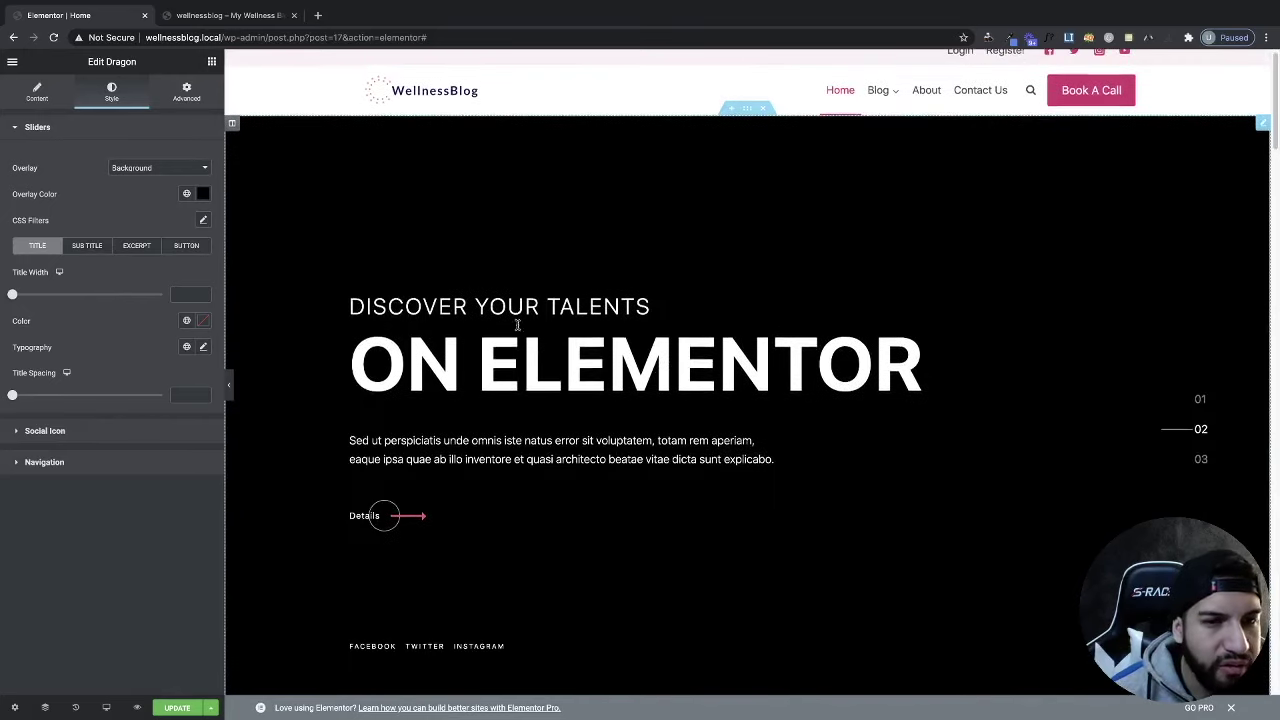
{"action": "scroll", "coordinate": [653, 386], "scroll_direction": "up", "scroll_amount": 2}
{"action": "scroll", "coordinate": [754, 403], "scroll_direction": "down", "scroll_amount": 3}
{"action": "scroll", "coordinate": [754, 403], "scroll_direction": "up", "scroll_amount": 2}
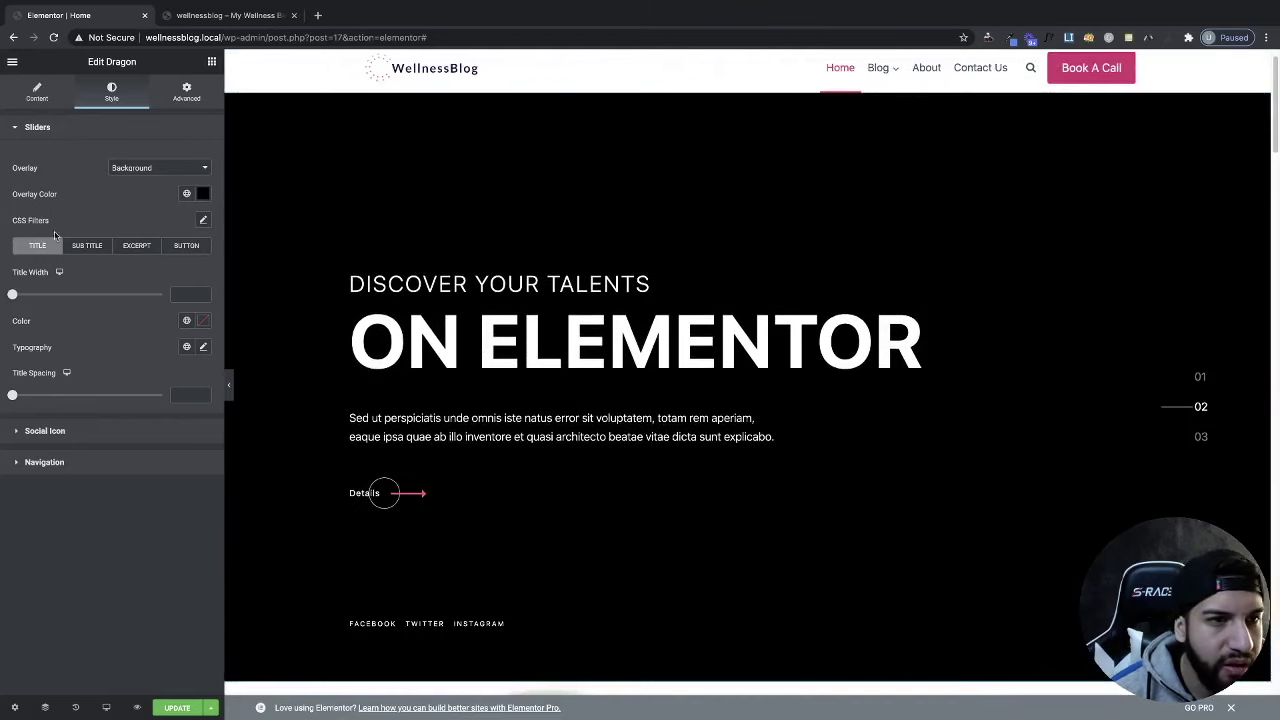
{"action": "left_click", "coordinate": [29, 248]}
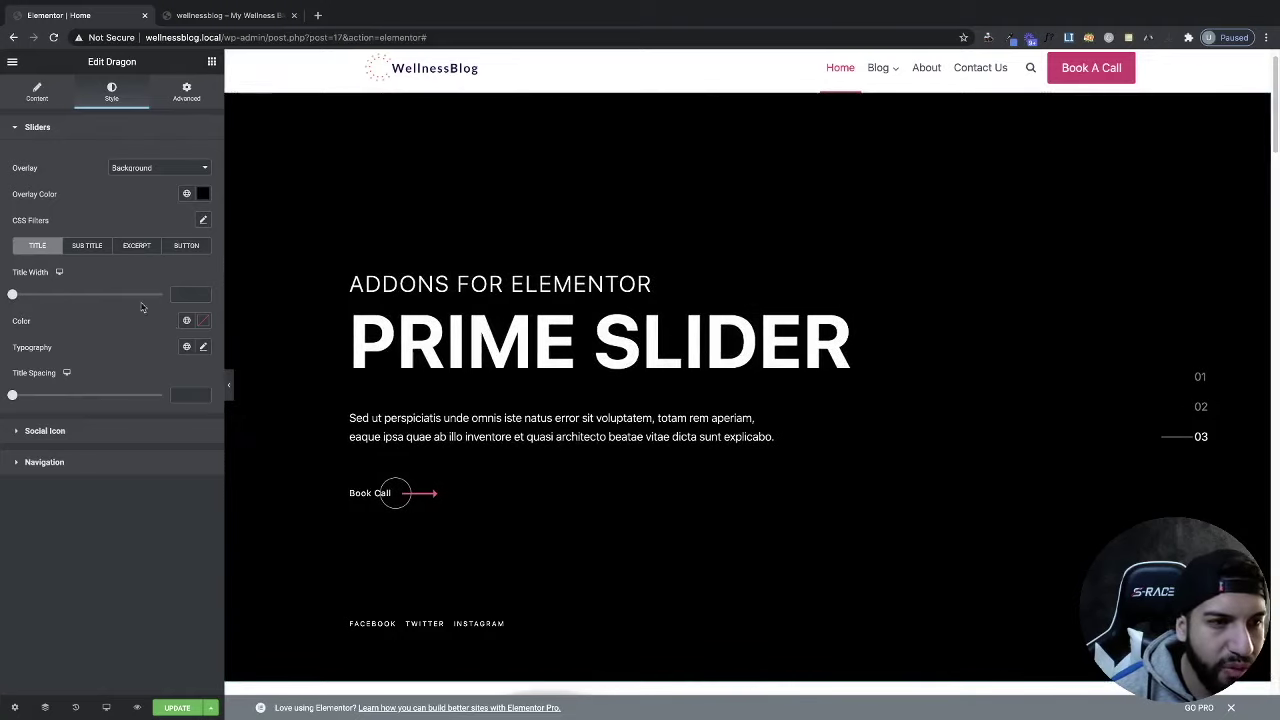
{"action": "left_click_drag", "start_coordinate": [13, 296], "coordinate": [156, 293]}
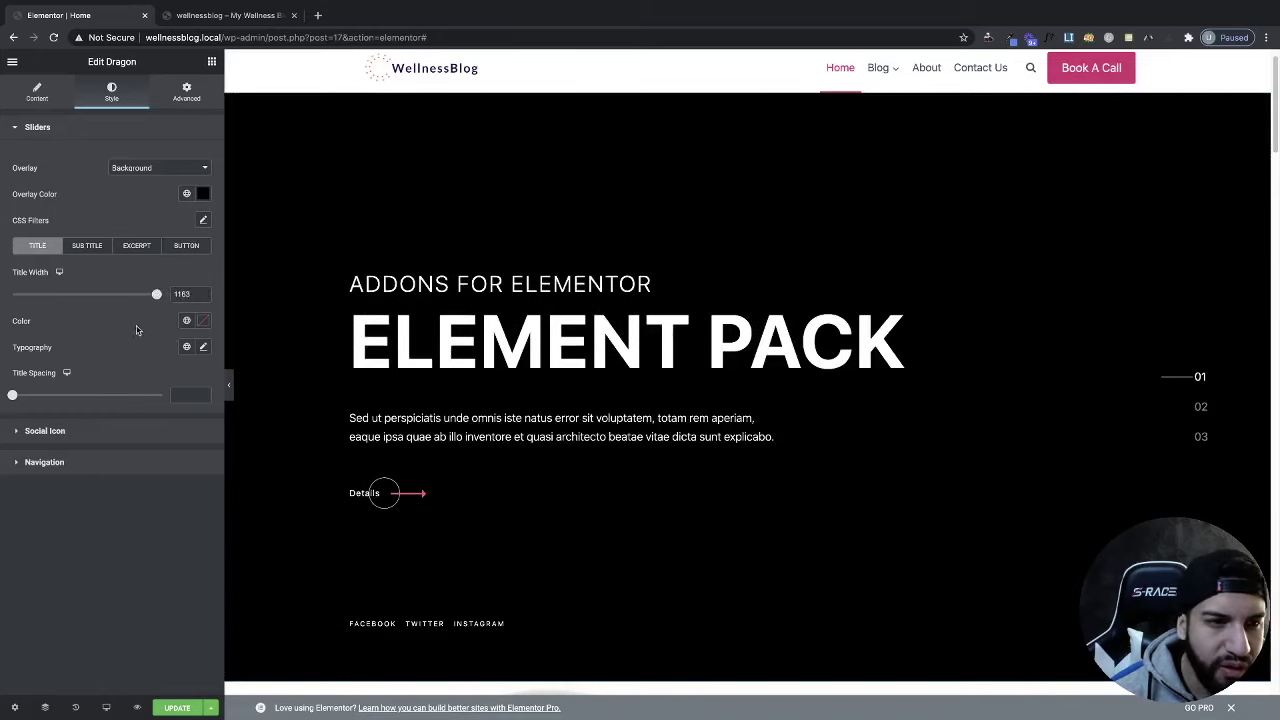
{"action": "double_click", "coordinate": [180, 294]}
{"action": "key", "text": "BackSpace"}
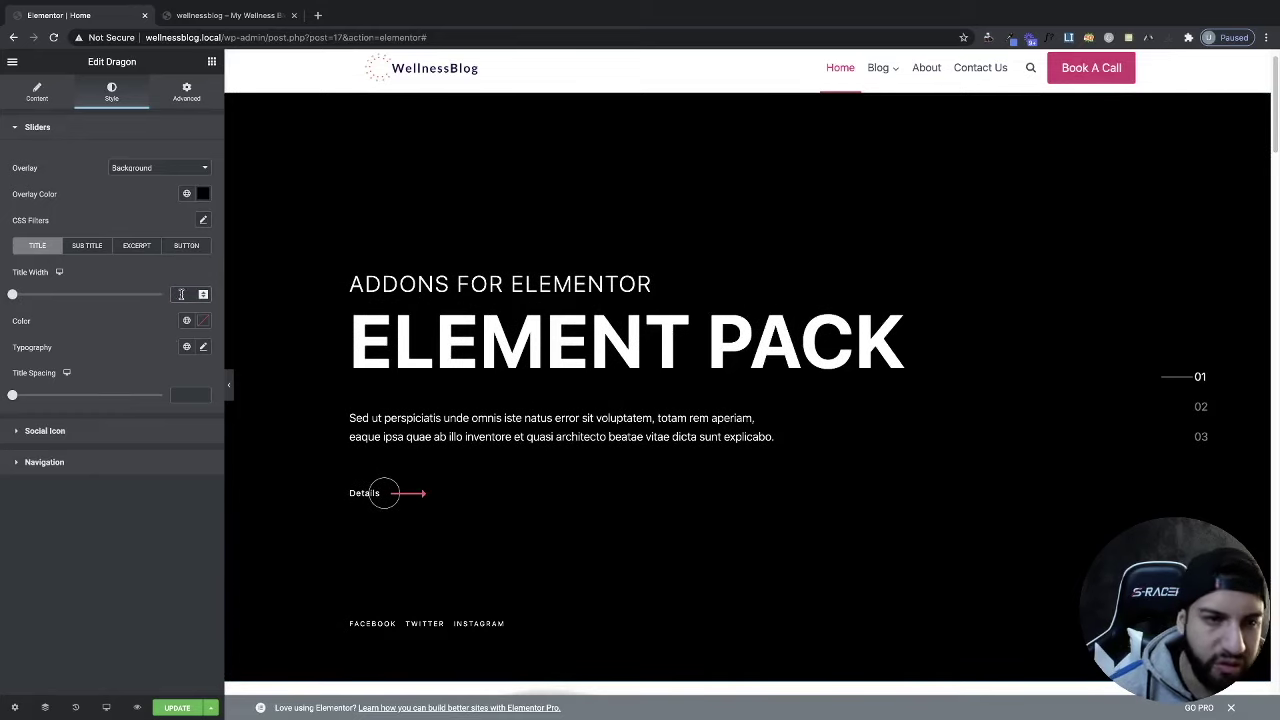
Step: Set the slide title colour to the pink global colour
{"action": "left_click", "coordinate": [202, 320]}
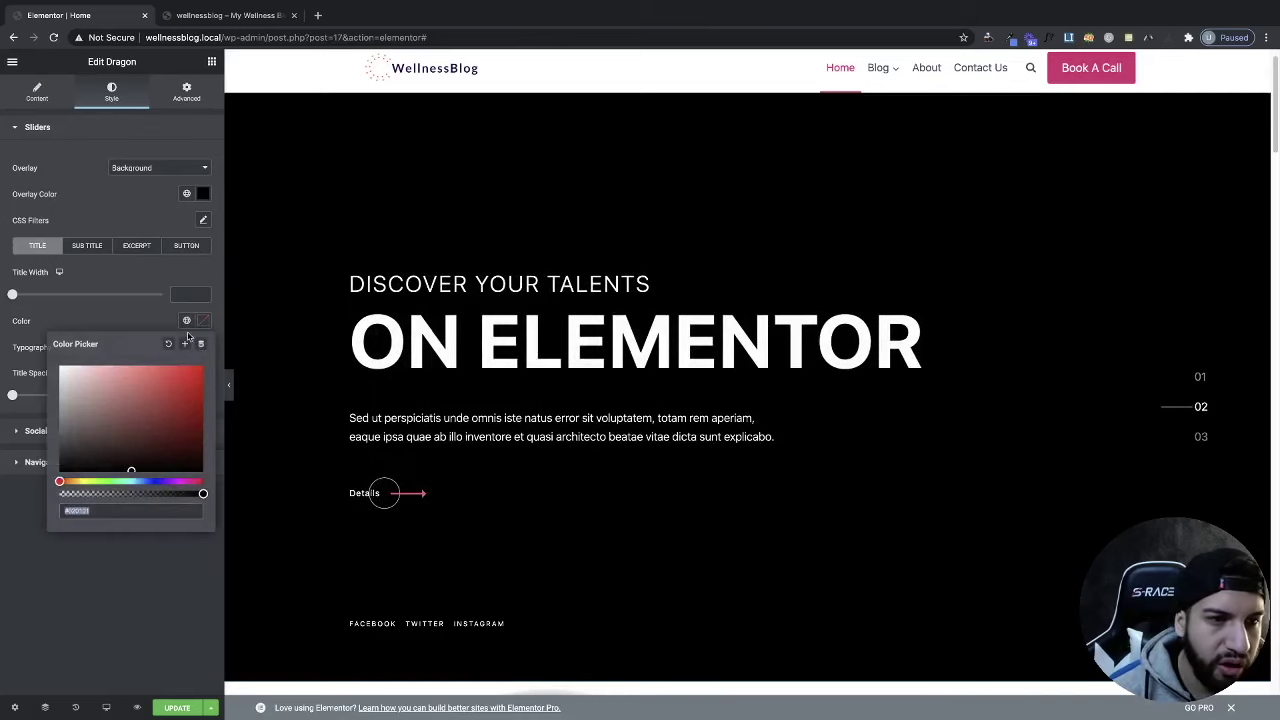
{"action": "left_click_drag", "start_coordinate": [178, 404], "coordinate": [117, 408]}
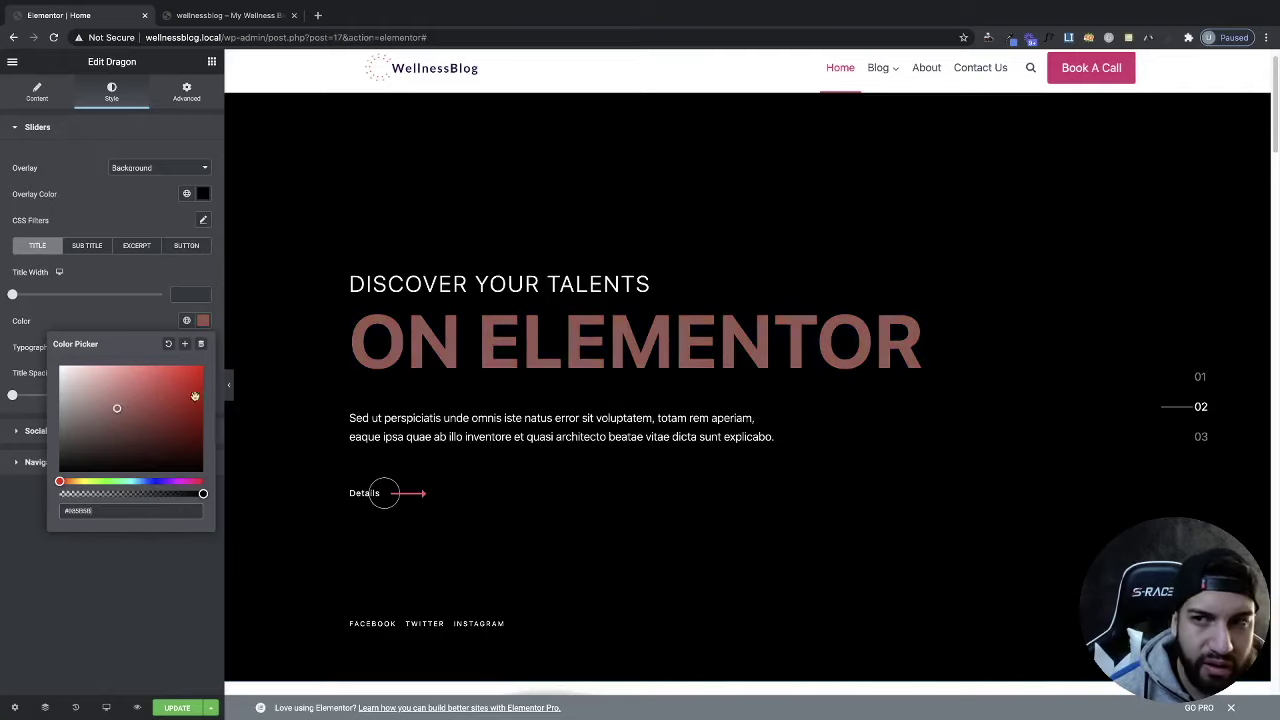
{"action": "left_click", "coordinate": [186, 320]}
{"action": "left_click", "coordinate": [120, 465]}
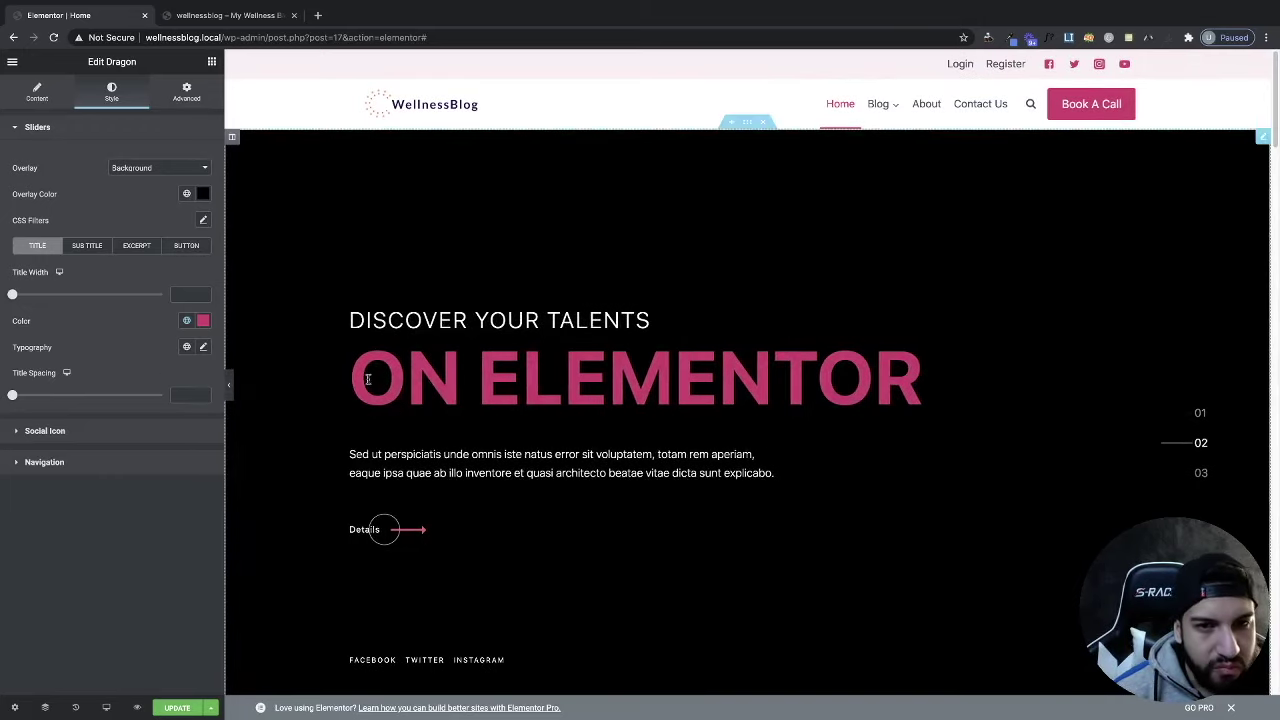
Step: Reset the title font size and Title Spacing to defaults after testing larger values
{"action": "left_click", "coordinate": [204, 348]}
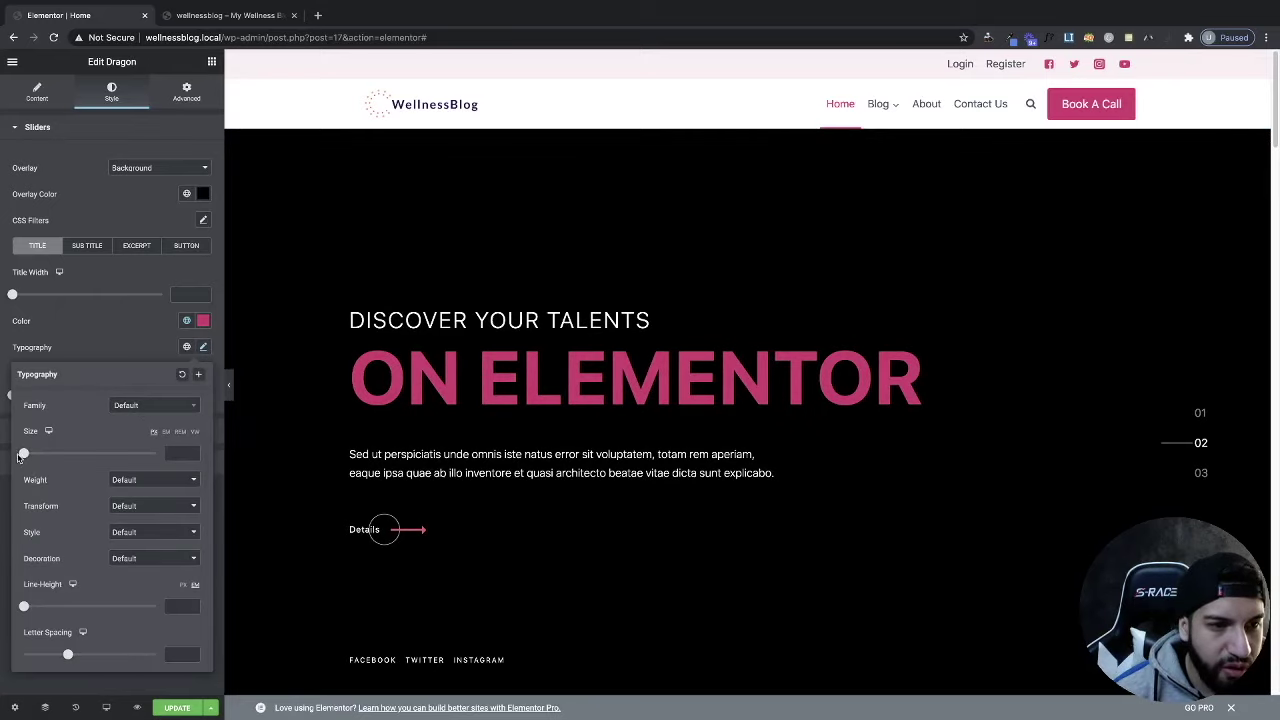
{"action": "left_click_drag", "start_coordinate": [24, 453], "coordinate": [94, 459]}
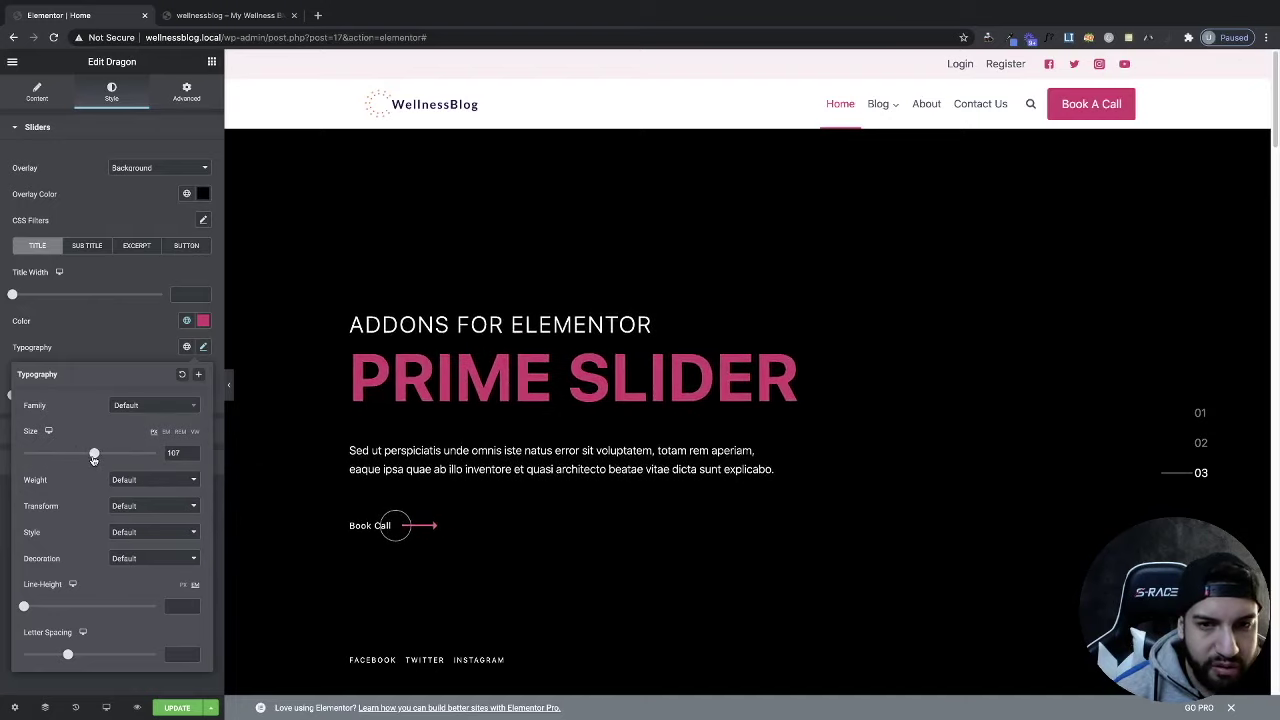
{"action": "double_click", "coordinate": [173, 455]}
{"action": "key", "text": "BackSpace"}
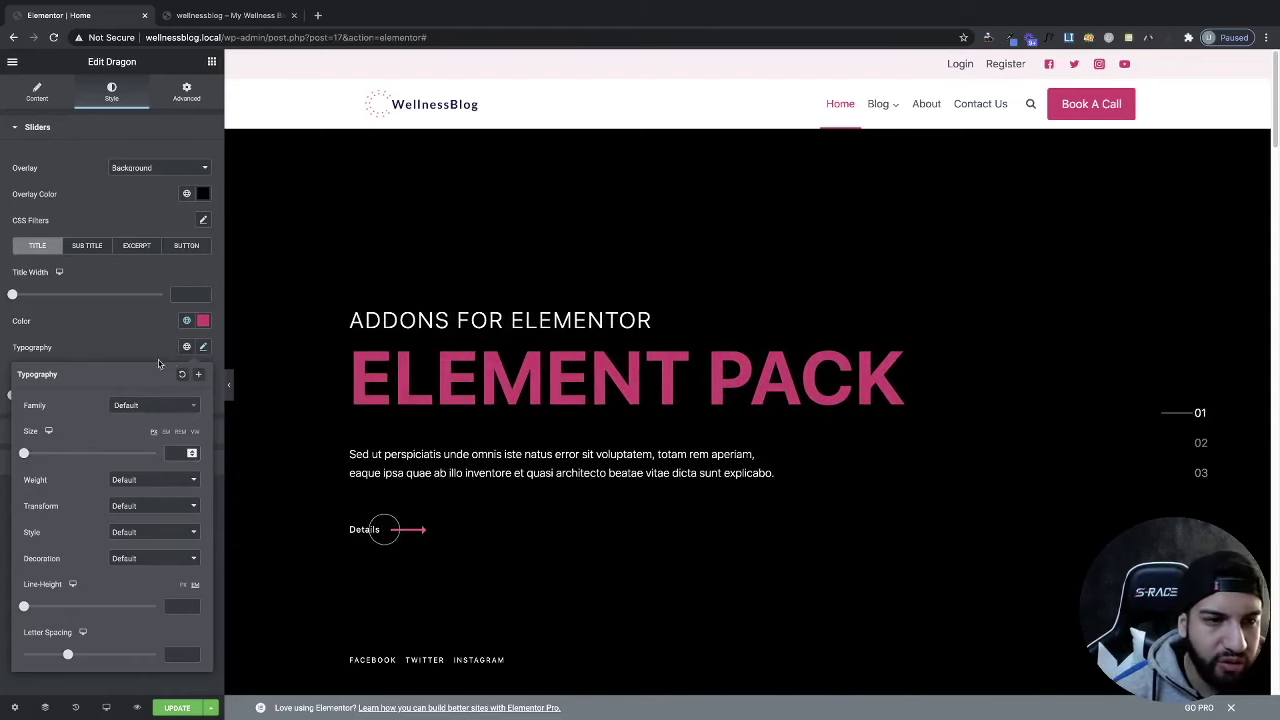
{"action": "left_click", "coordinate": [204, 347]}
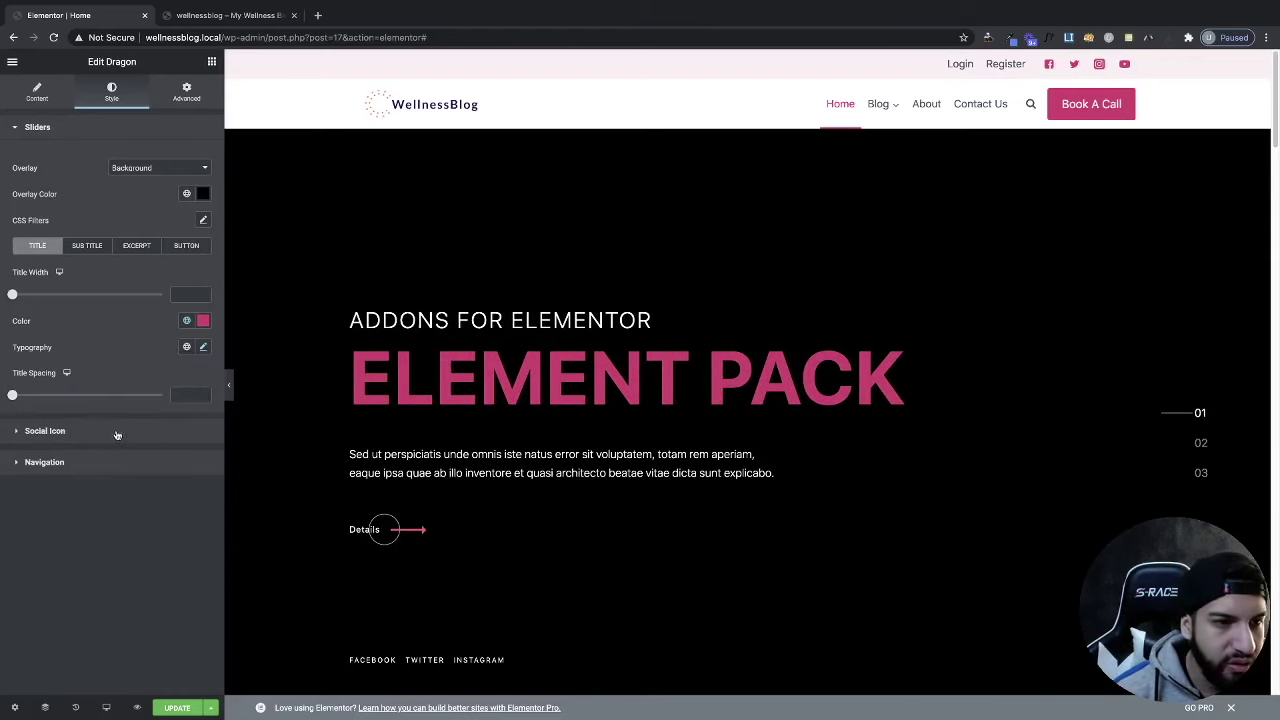
{"action": "left_click_drag", "start_coordinate": [12, 395], "coordinate": [105, 395]}
{"action": "key", "text": "ctrl+z"}
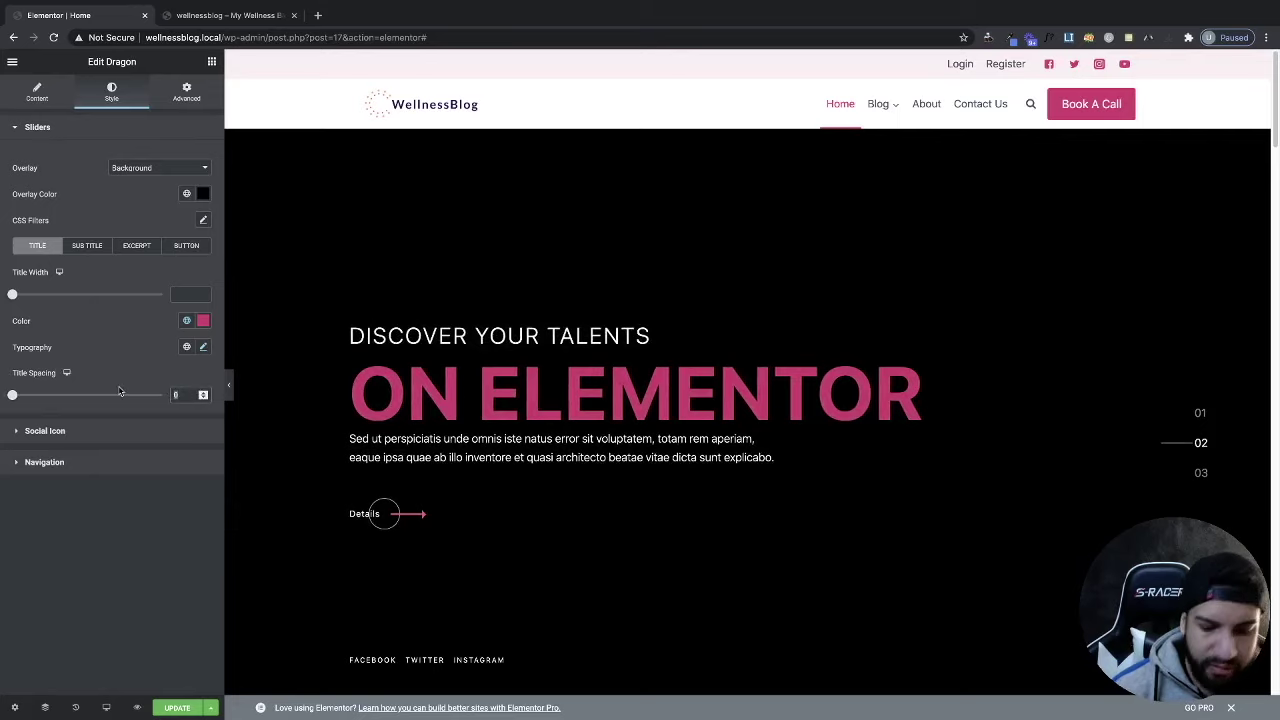
{"action": "left_click", "coordinate": [180, 395]}
{"action": "key", "text": "BackSpace"}
{"action": "left_click", "coordinate": [130, 432]}
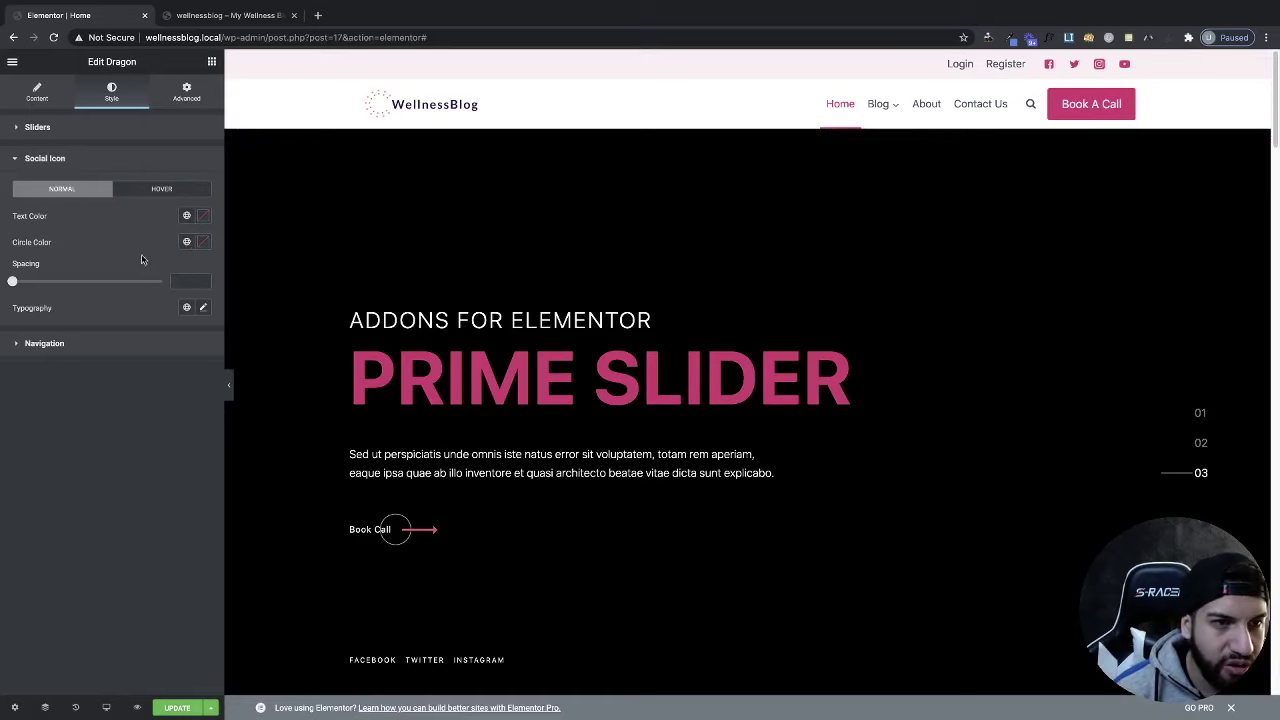
Step: Clear Social Icon Spacing to default and leave the social link typography unchanged
{"action": "mouse_move", "coordinate": [13, 283]}
{"action": "left_mouse_down"}
{"action": "mouse_move", "coordinate": [108, 281]}
{"action": "mouse_move", "coordinate": [3, 280]}
{"action": "left_mouse_up"}
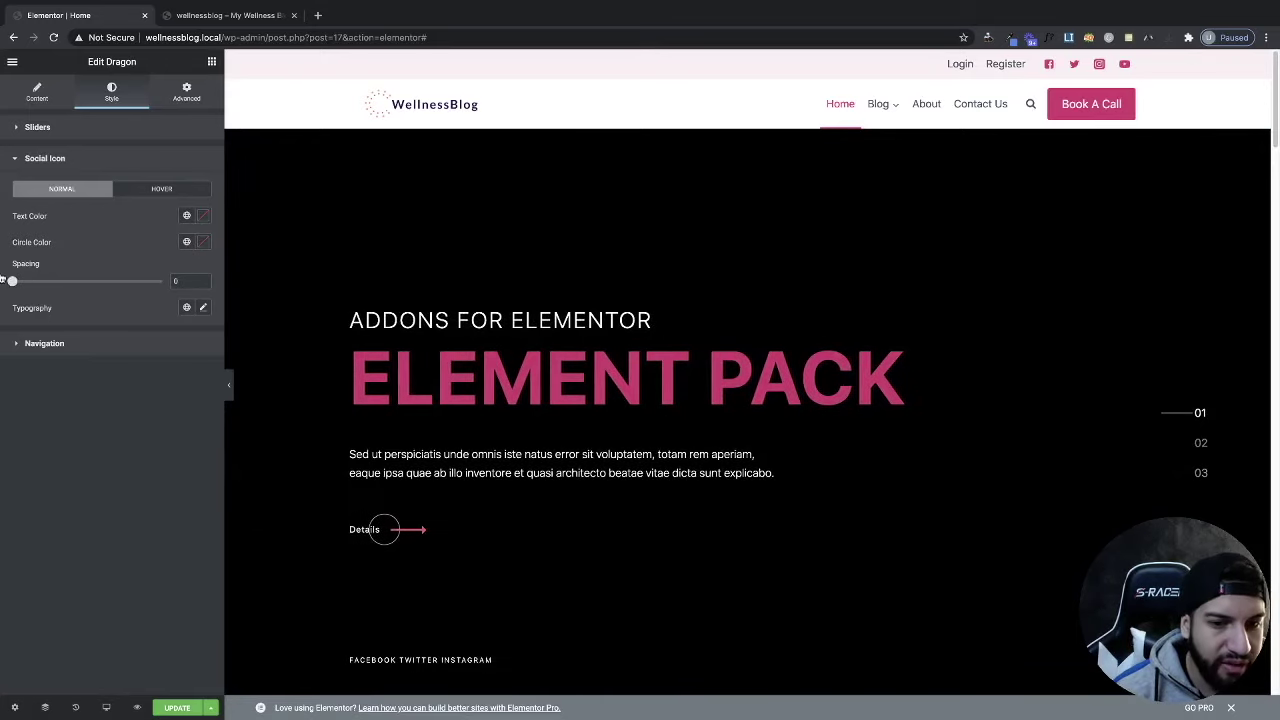
{"action": "left_click", "coordinate": [187, 283]}
{"action": "key", "text": "BackSpace"}
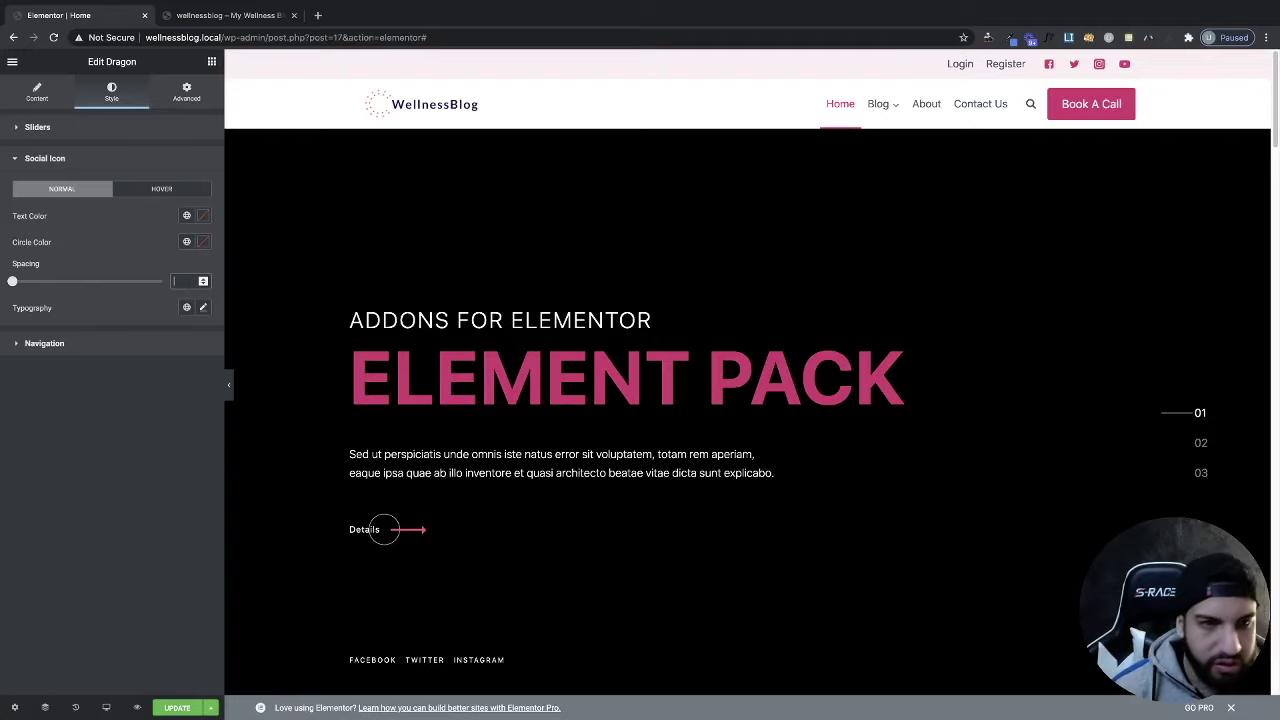
{"action": "left_click", "coordinate": [203, 309]}
{"action": "left_click", "coordinate": [203, 309]}
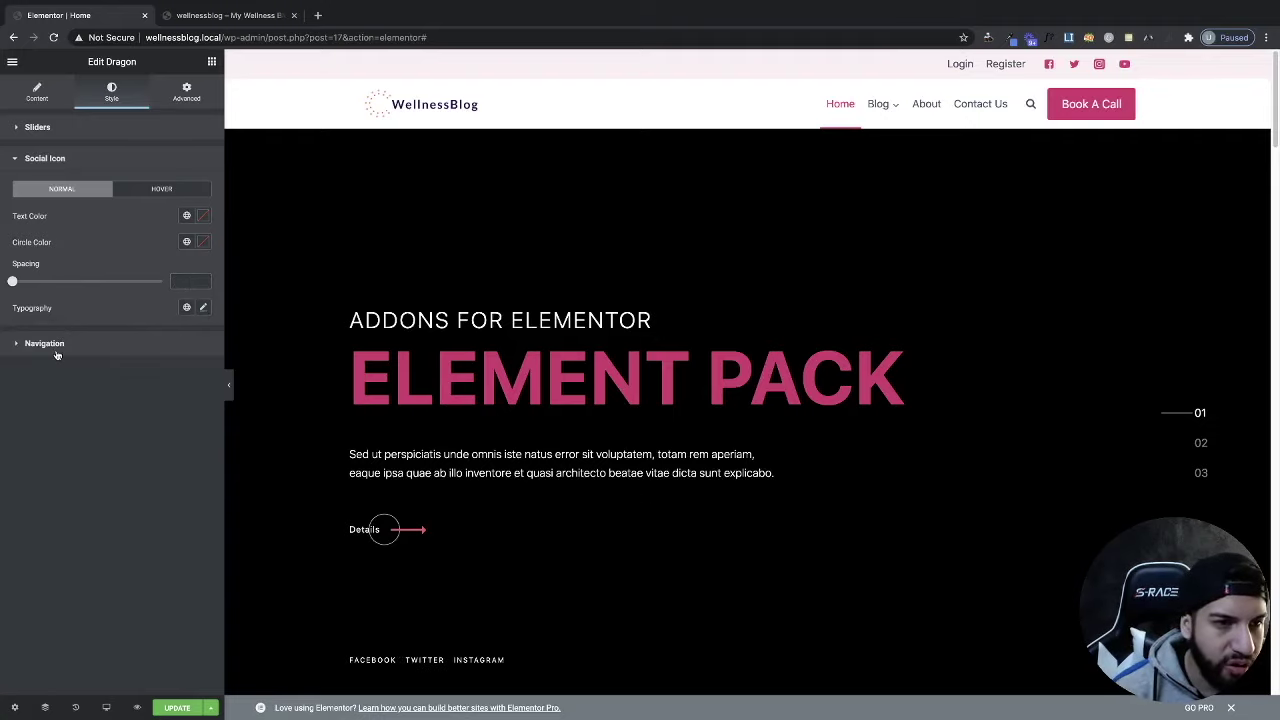
{"action": "left_click", "coordinate": [44, 343]}
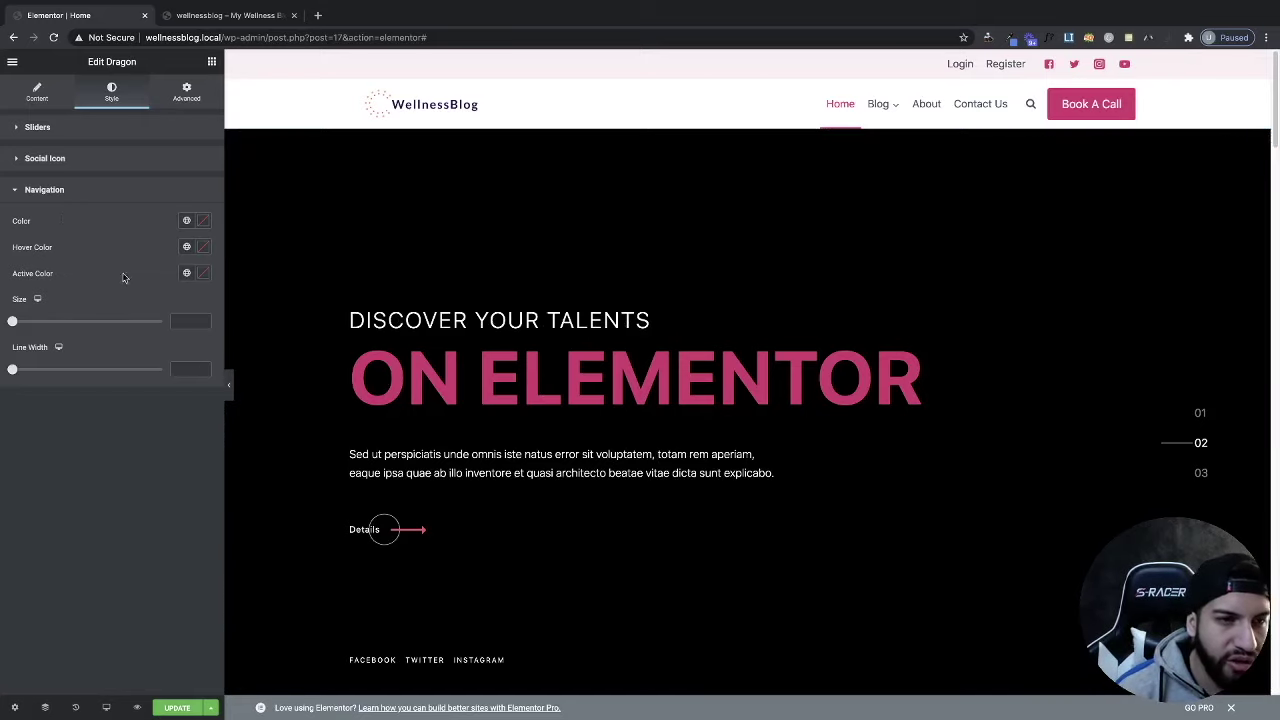
Step: Set the navigation colour to white and clear the navigation hover colour
{"action": "left_click", "coordinate": [203, 220]}
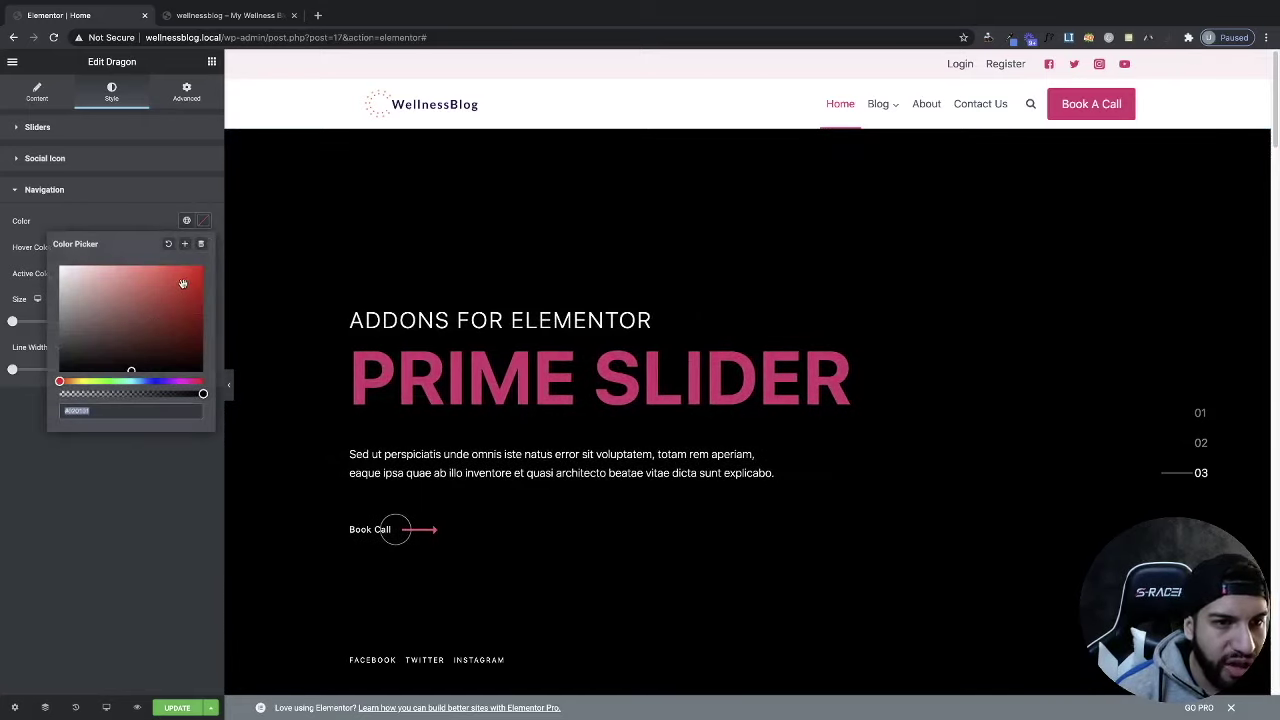
{"action": "mouse_move", "coordinate": [136, 284]}
{"action": "left_mouse_down"}
{"action": "mouse_move", "coordinate": [126, 329]}
{"action": "mouse_move", "coordinate": [82, 218]}
{"action": "left_mouse_up"}
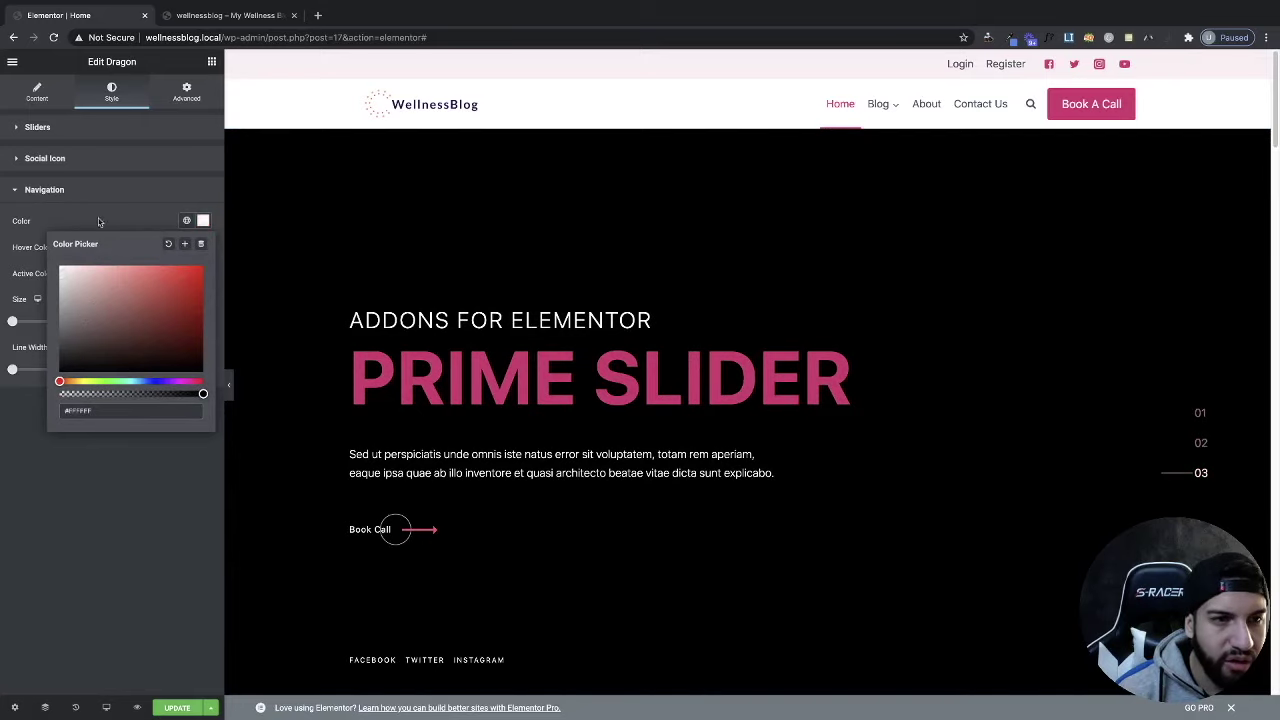
{"action": "left_click", "coordinate": [165, 226]}
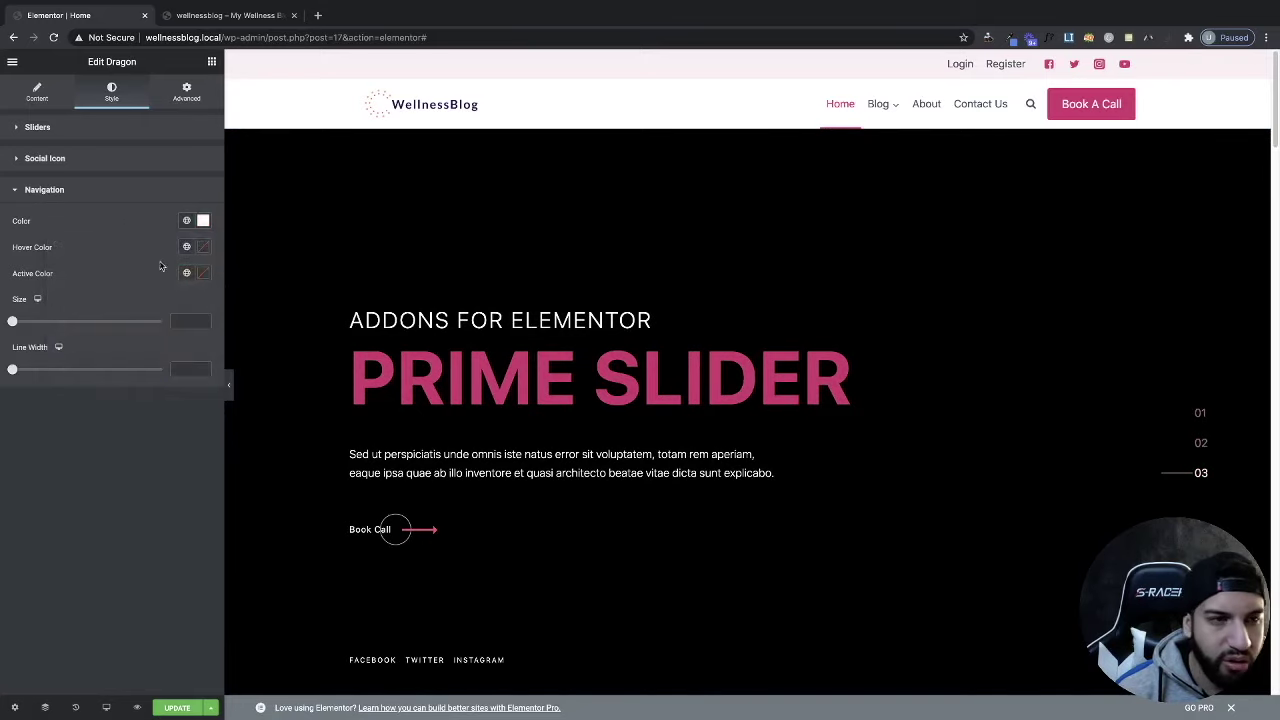
{"action": "left_click", "coordinate": [201, 247]}
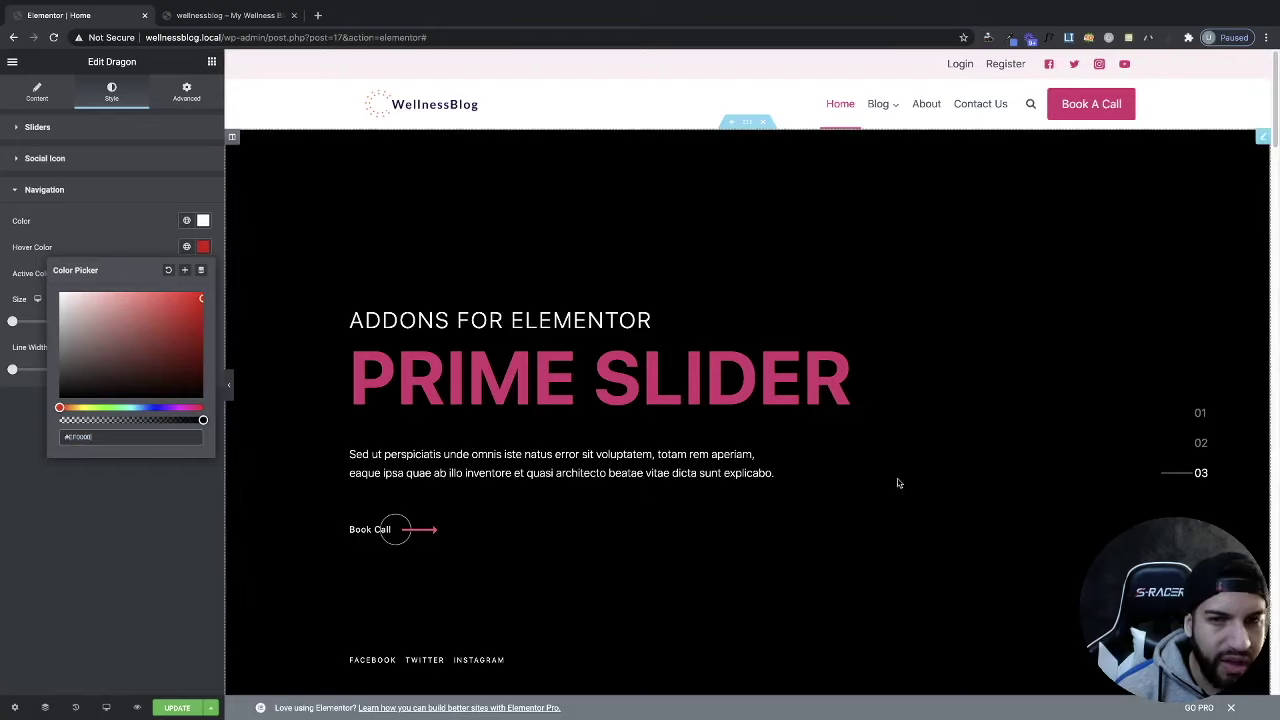
{"action": "left_click", "coordinate": [169, 271]}
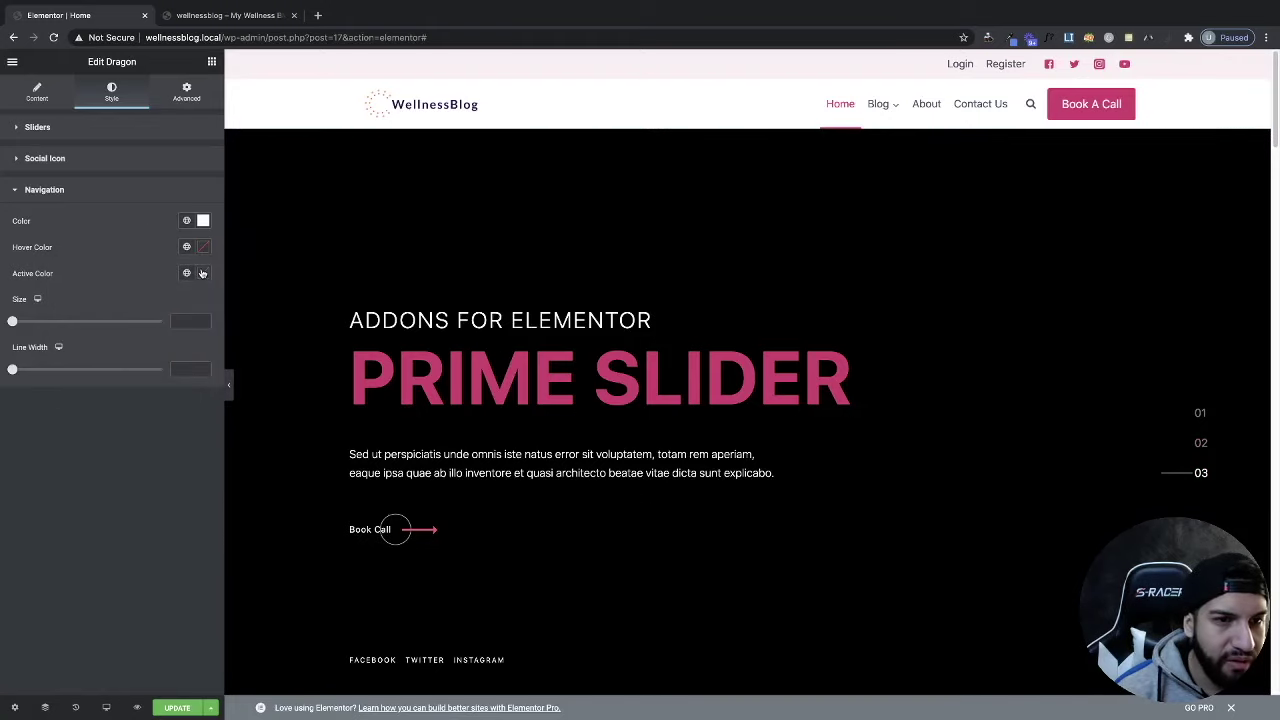
Step: Make the active navigation number the pink New Global Color and test slides 03, 02, 01
{"action": "left_click", "coordinate": [202, 273]}
{"action": "left_click", "coordinate": [185, 337]}
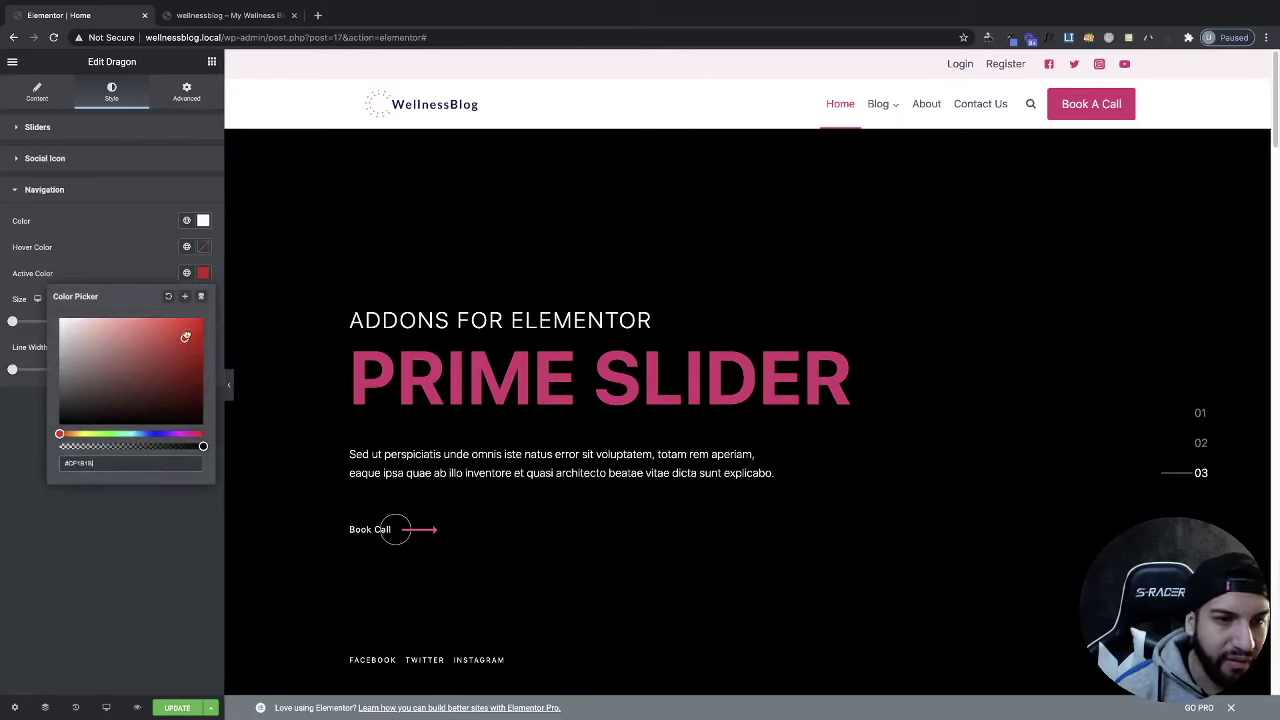
{"action": "left_click", "coordinate": [186, 276]}
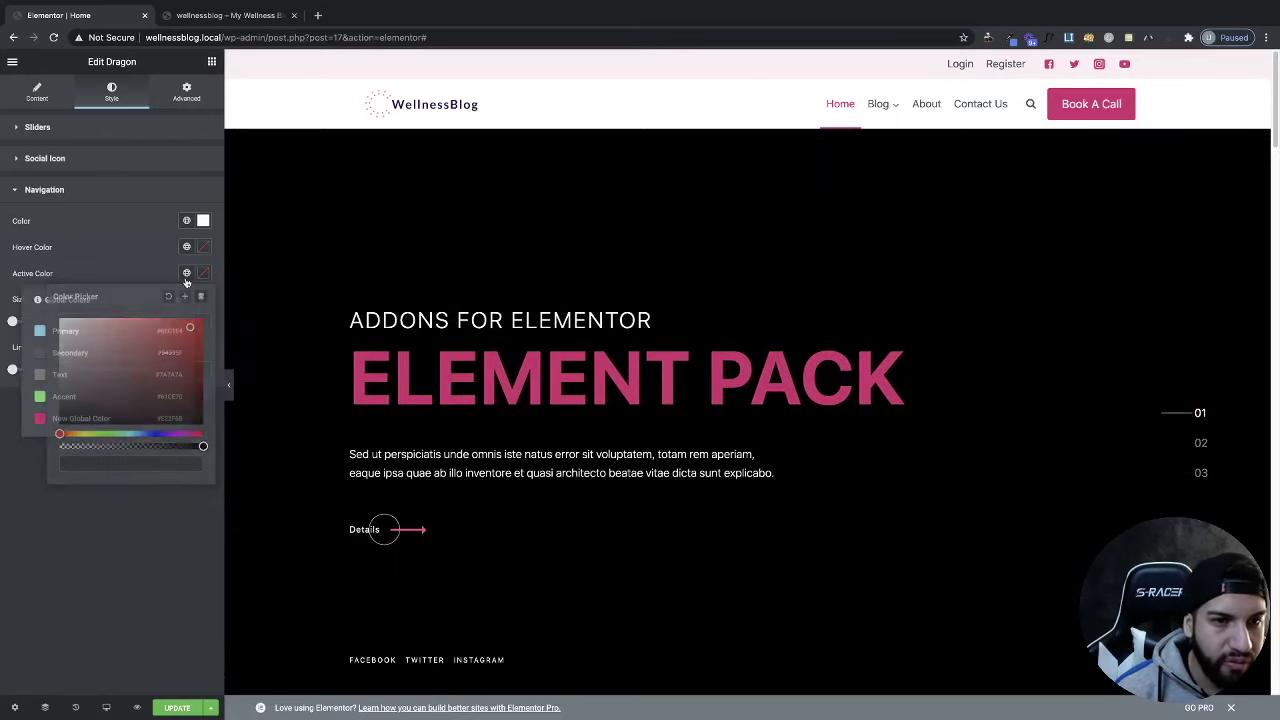
{"action": "left_click", "coordinate": [80, 418]}
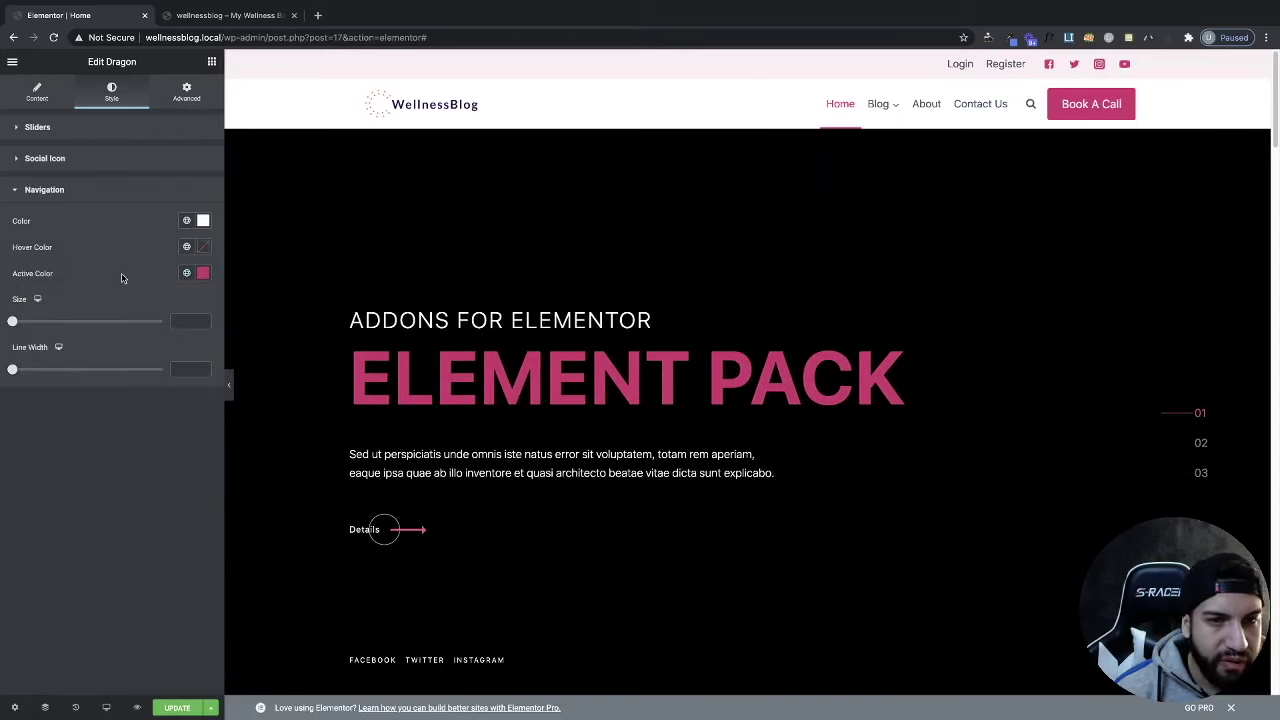
{"action": "left_click", "coordinate": [1199, 472]}
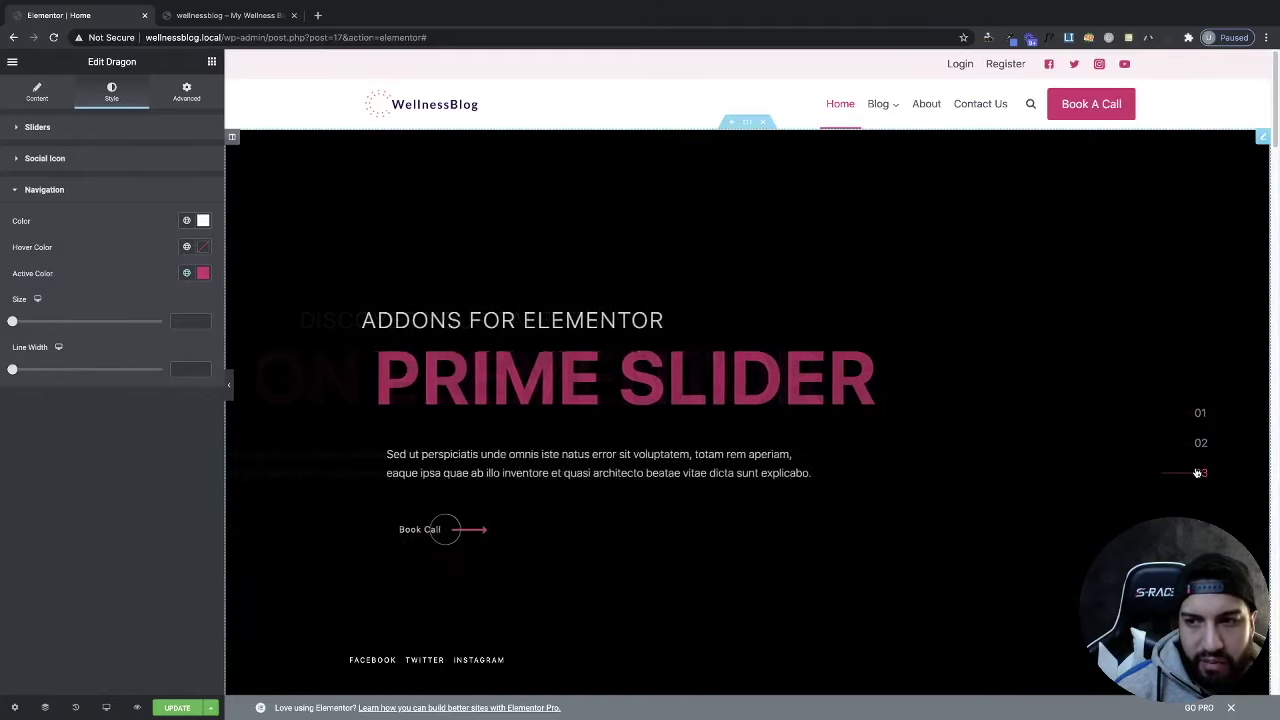
{"action": "left_click", "coordinate": [1199, 443]}
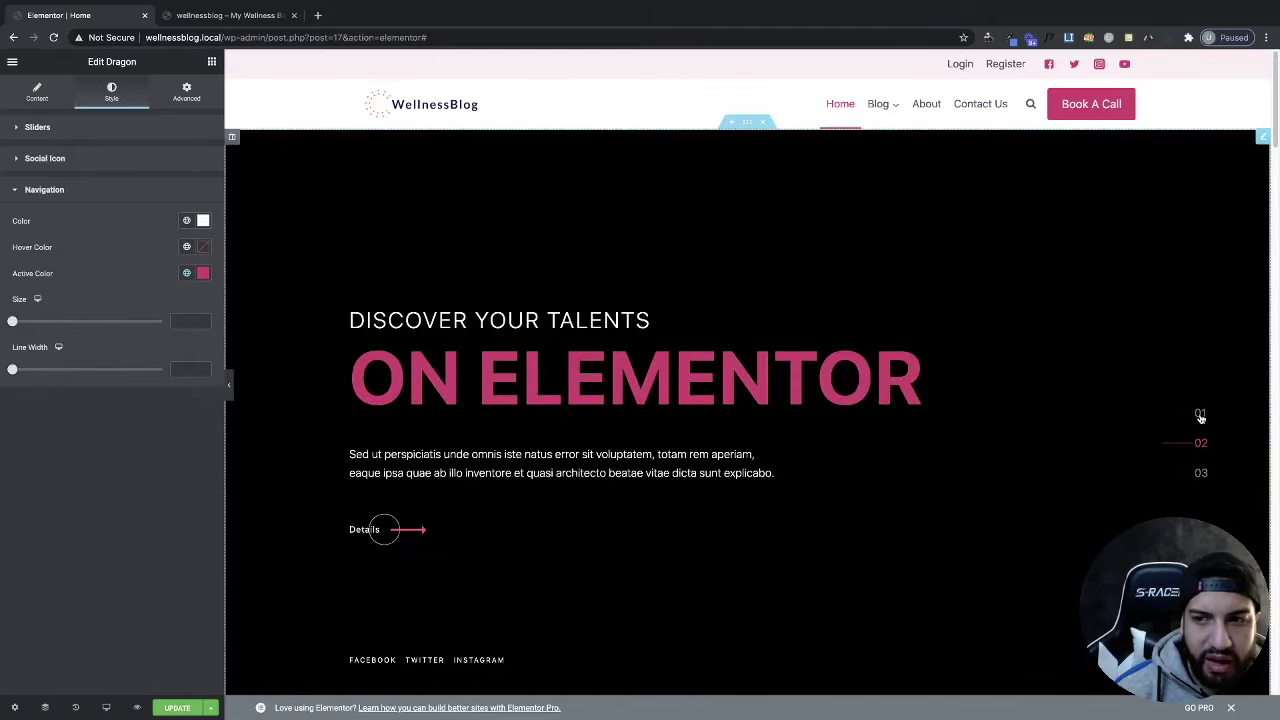
{"action": "left_click", "coordinate": [1200, 415]}
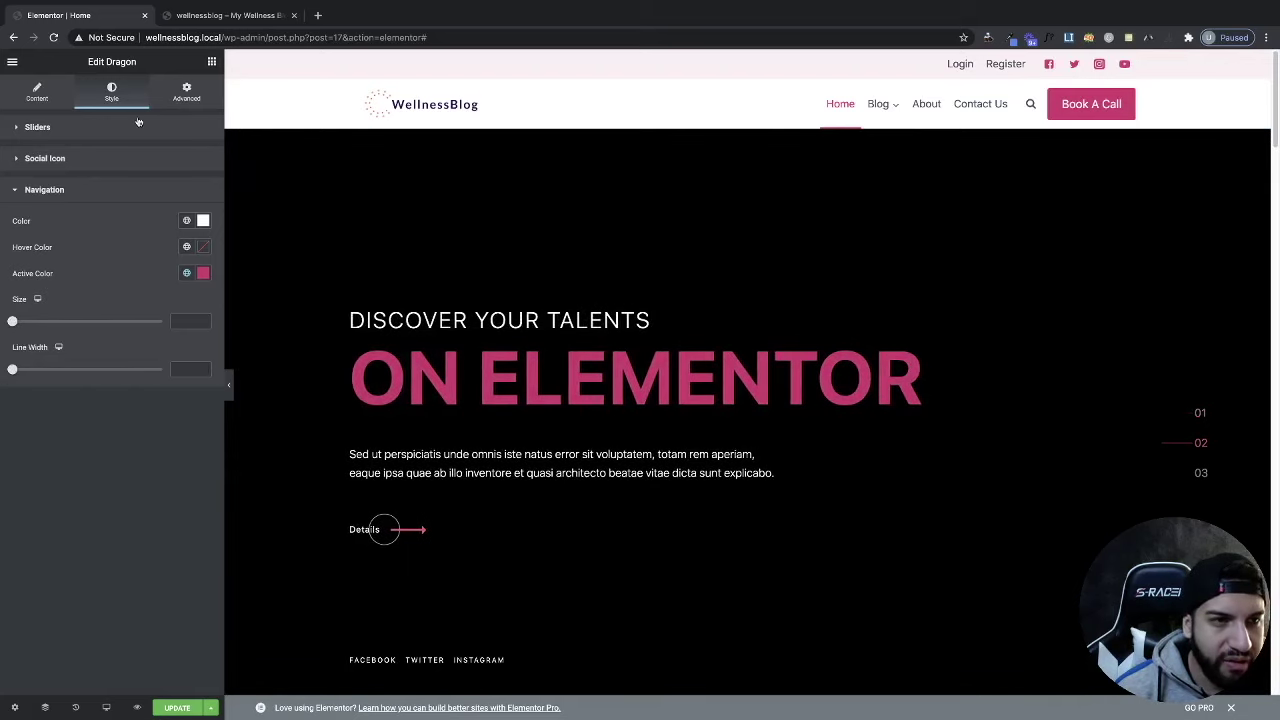
Step: Expand Style > Sliders and browse the Sub Title, Excerpt and Button tabs
{"action": "left_click", "coordinate": [59, 134]}
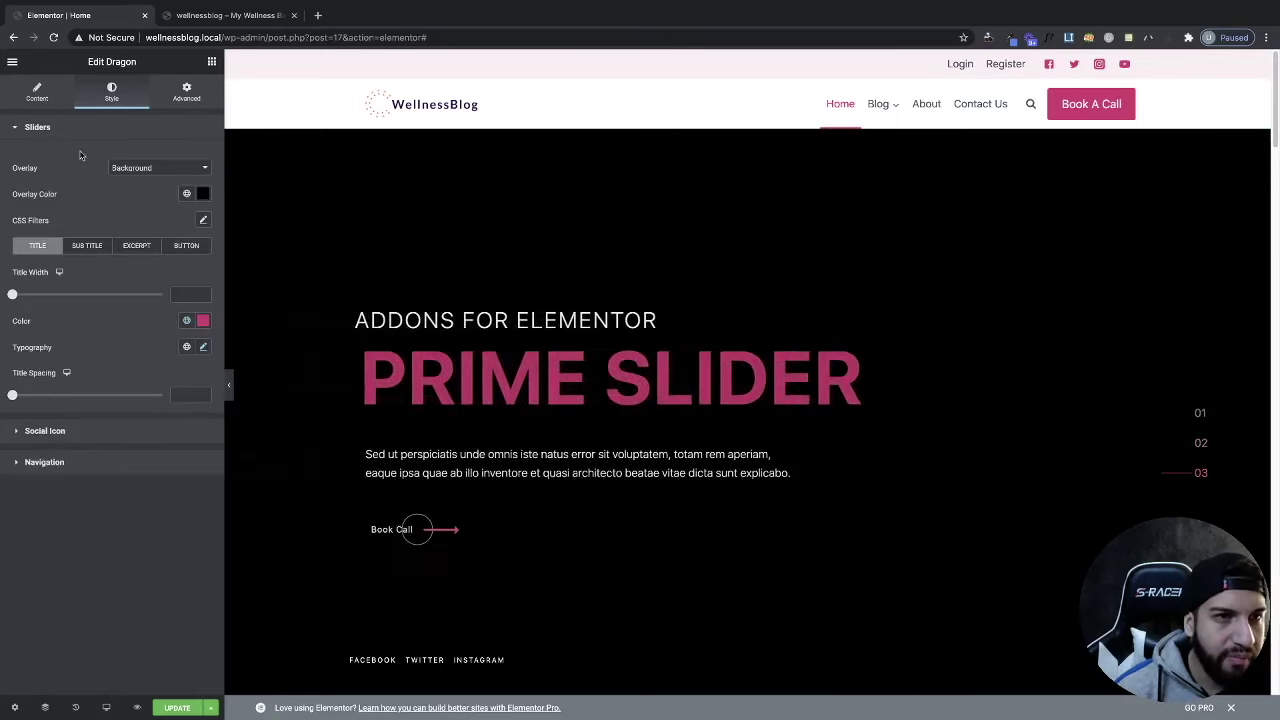
{"action": "left_click", "coordinate": [93, 249]}
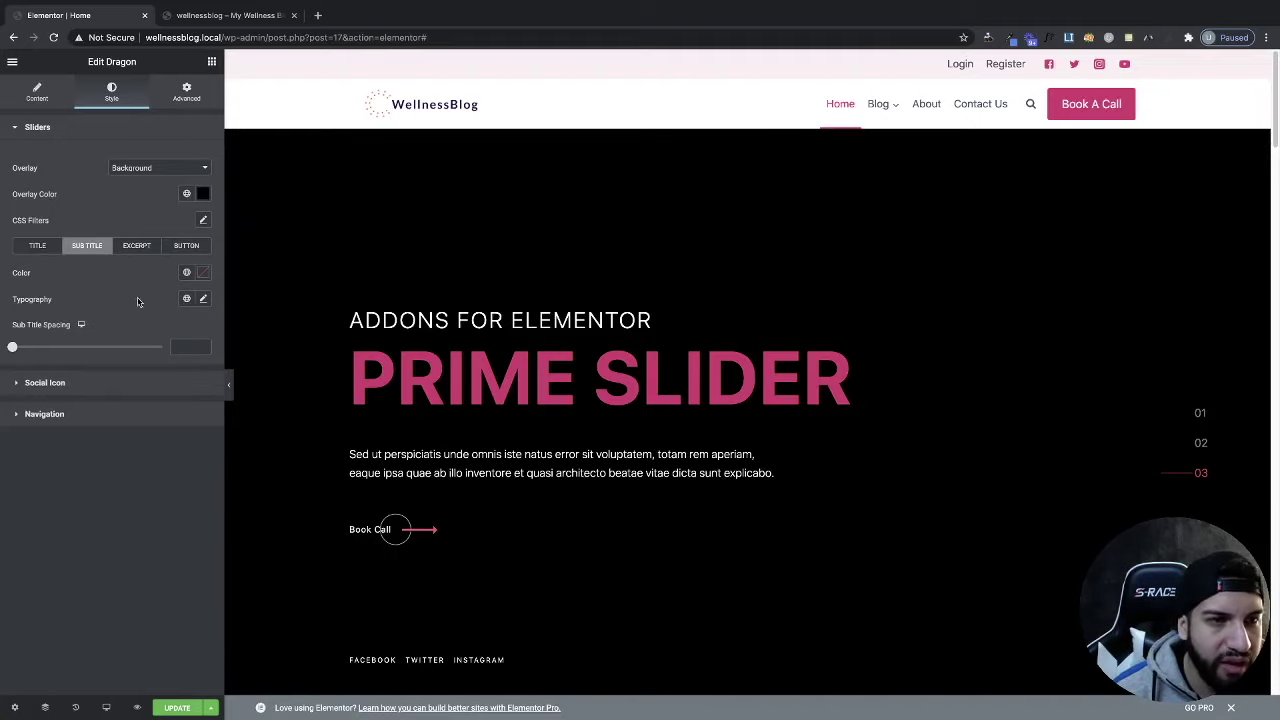
{"action": "left_click", "coordinate": [135, 246]}
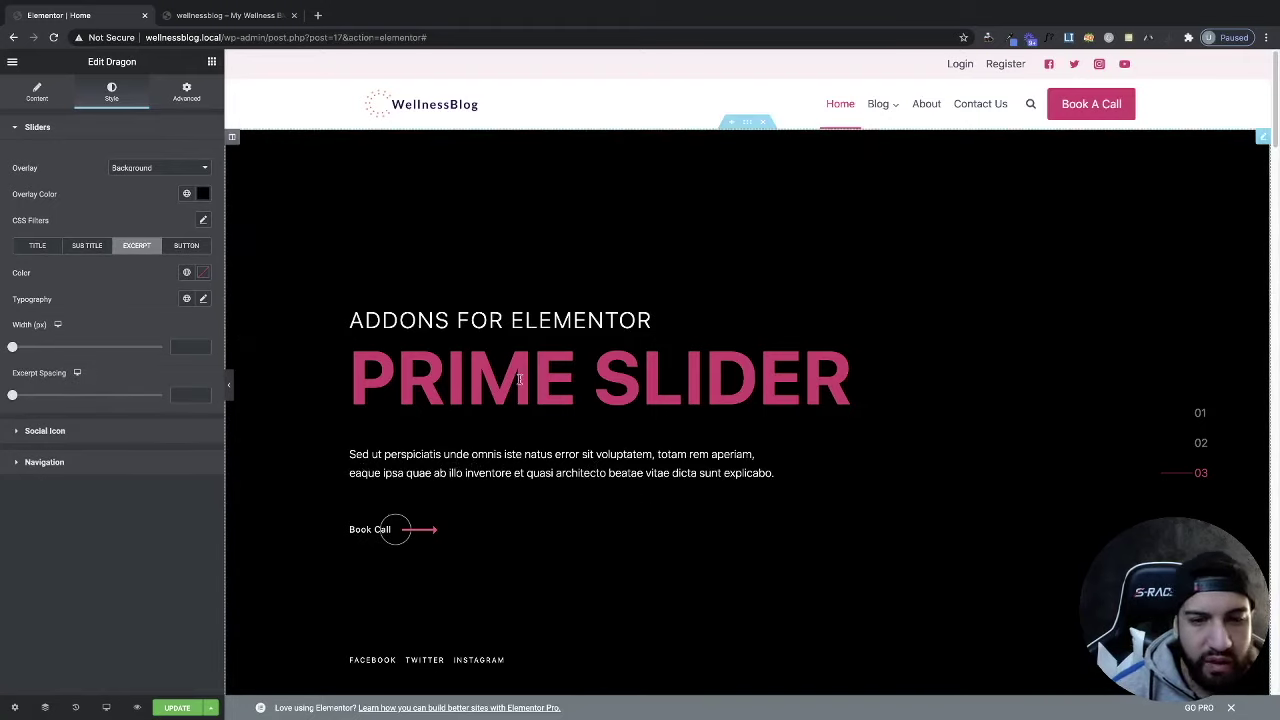
{"action": "left_click", "coordinate": [192, 246]}
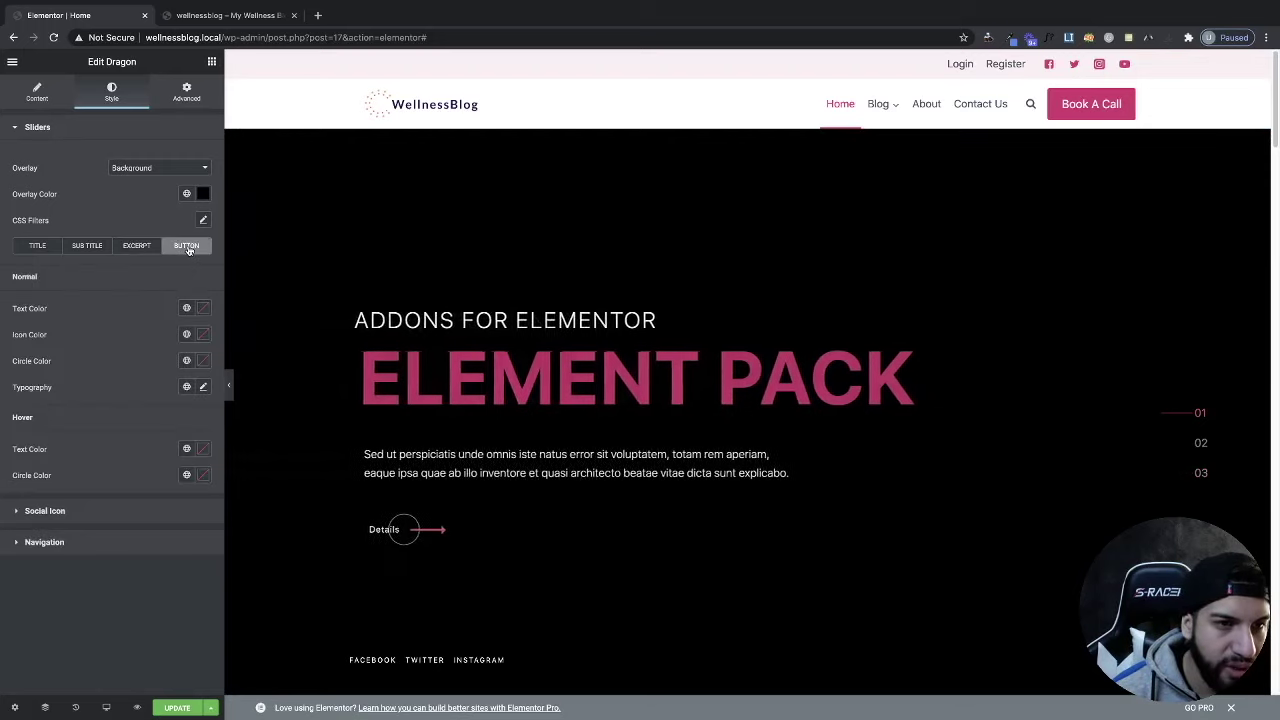
Step: Set Button Icon Color to the pink New Global Color
{"action": "left_click", "coordinate": [203, 360]}
{"action": "left_click", "coordinate": [180, 357]}
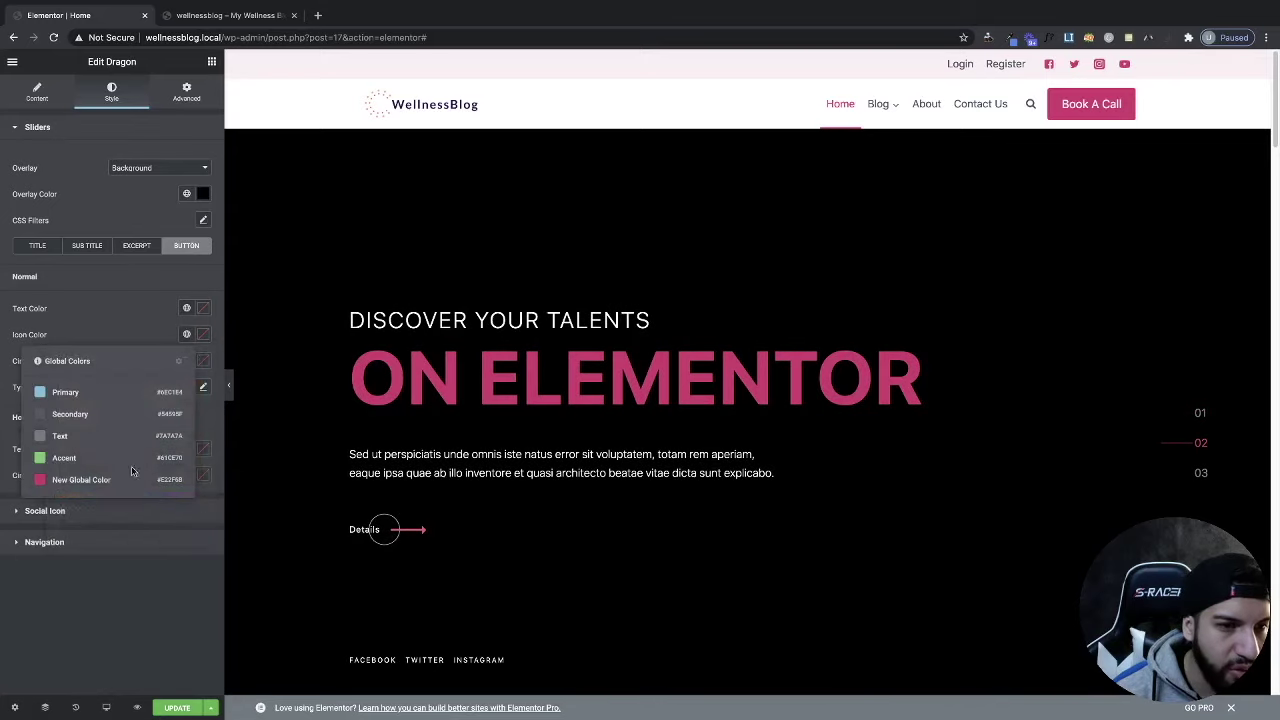
{"action": "left_click", "coordinate": [100, 480]}
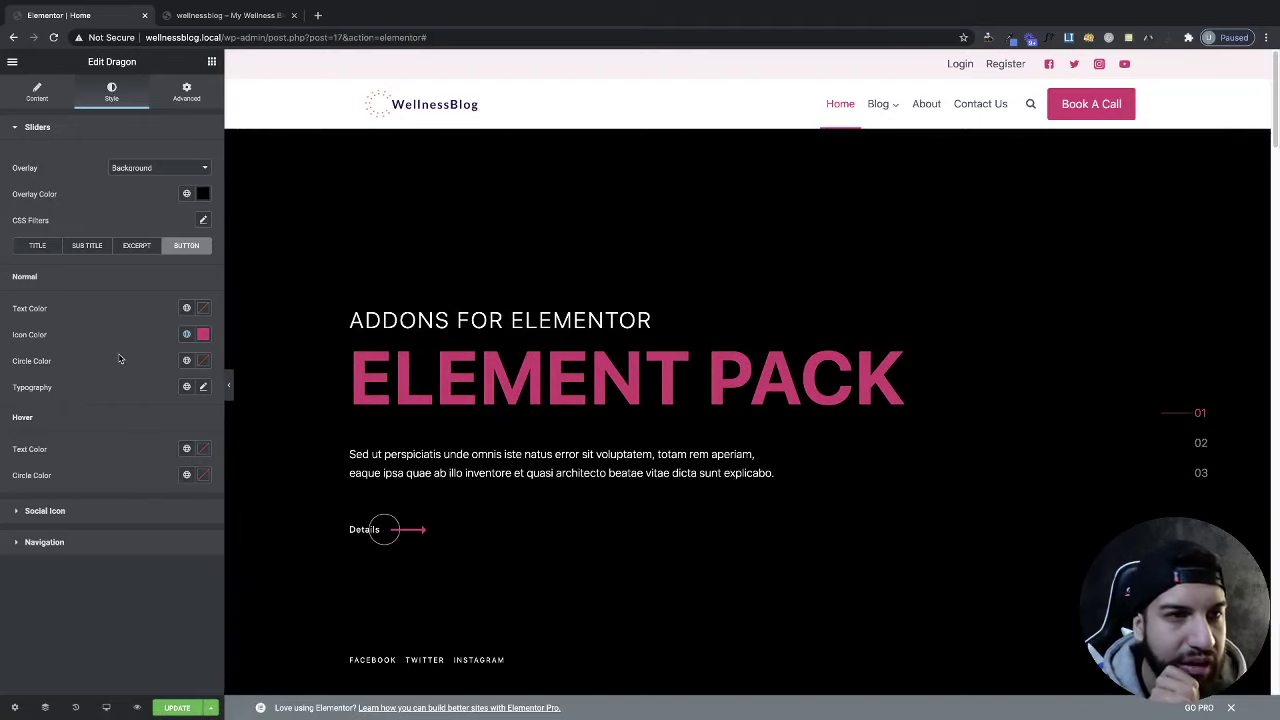
{"action": "scroll", "coordinate": [806, 411], "scroll_direction": "down", "scroll_amount": 2}
{"action": "scroll", "coordinate": [485, 465], "scroll_direction": "up", "scroll_amount": 2}
Step: Save the page with UPDATE and scroll through the wellnessblog preview tab before returning
{"action": "left_click", "coordinate": [180, 706]}
{"action": "left_click", "coordinate": [215, 12]}
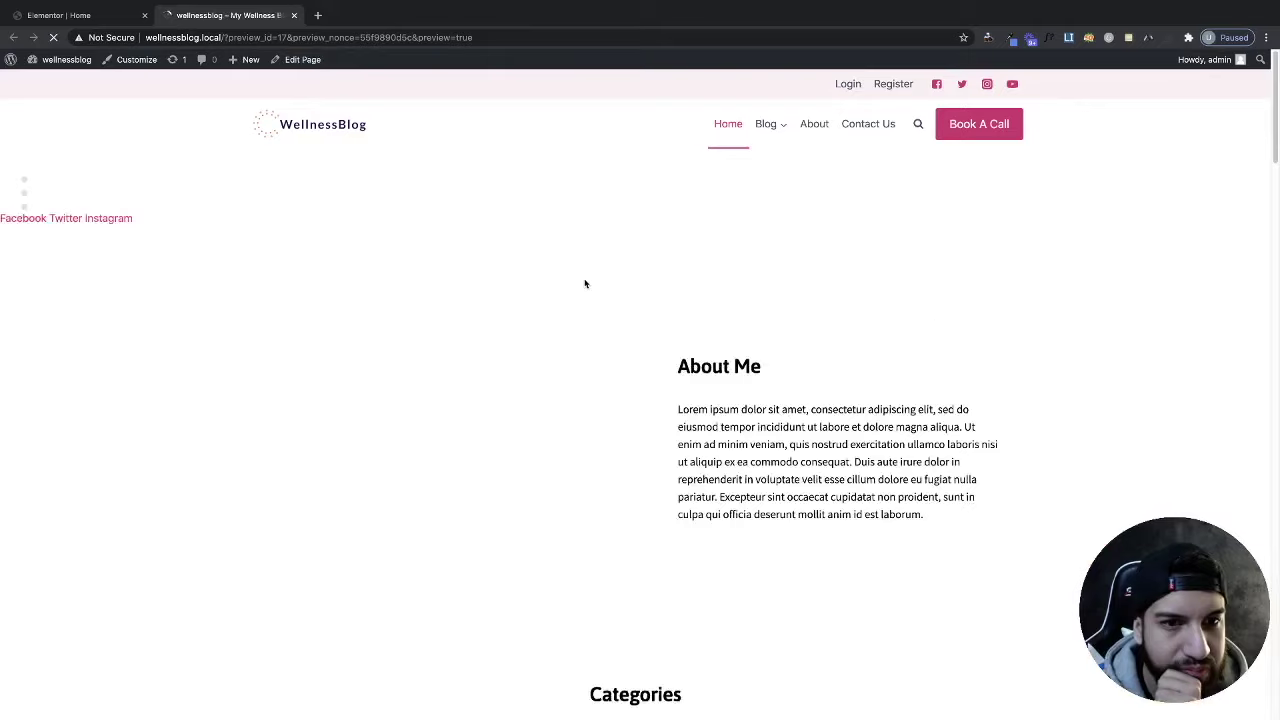
{"action": "scroll", "coordinate": [814, 357], "scroll_direction": "down", "scroll_amount": 1}
{"action": "scroll", "coordinate": [815, 355], "scroll_direction": "down", "scroll_amount": 3}
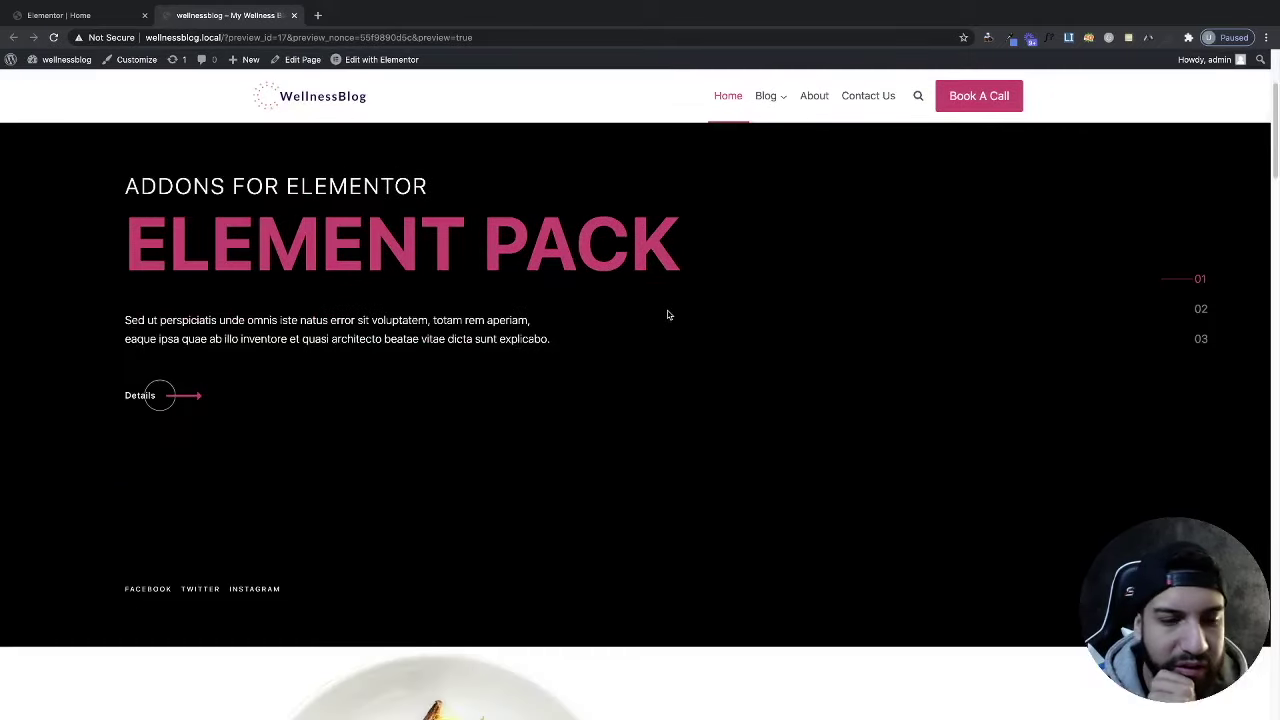
{"action": "scroll", "coordinate": [666, 314], "scroll_direction": "up", "scroll_amount": 3}
{"action": "scroll", "coordinate": [557, 297], "scroll_direction": "down", "scroll_amount": 2}
{"action": "scroll", "coordinate": [557, 300], "scroll_direction": "up", "scroll_amount": 2}
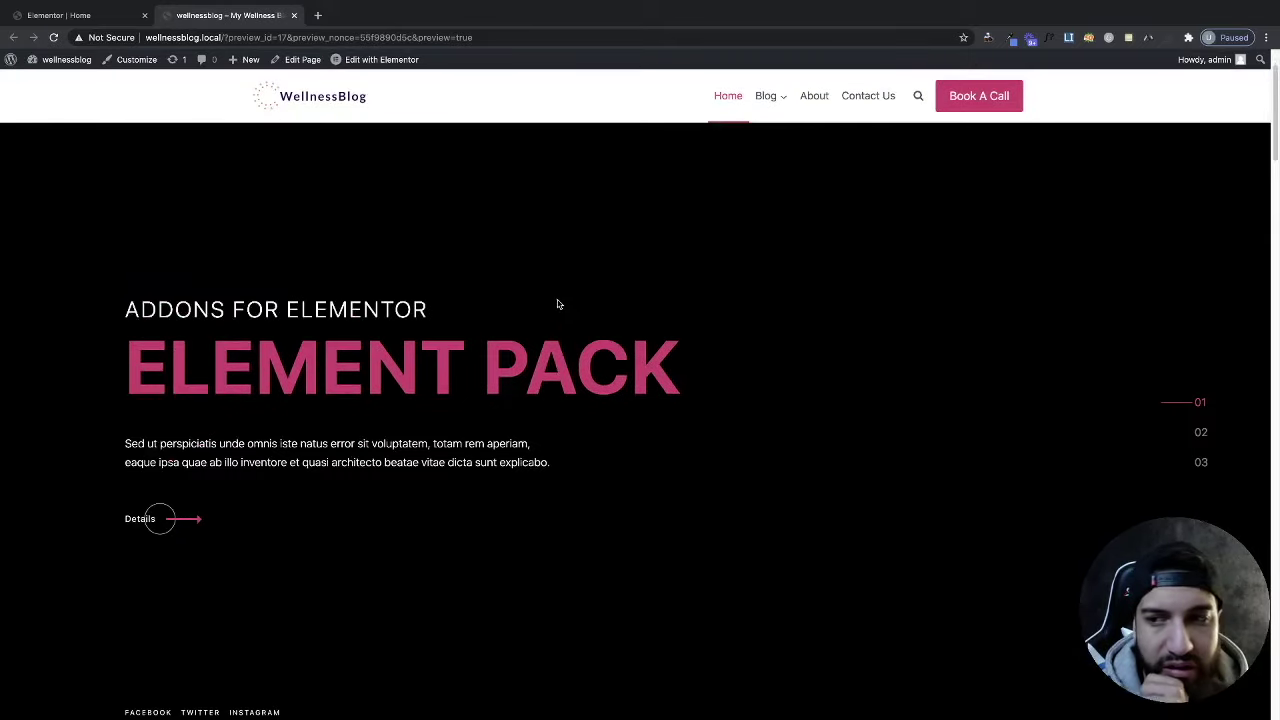
{"action": "scroll", "coordinate": [557, 292], "scroll_direction": "down", "scroll_amount": 1}
{"action": "scroll", "coordinate": [560, 287], "scroll_direction": "down", "scroll_amount": 2}
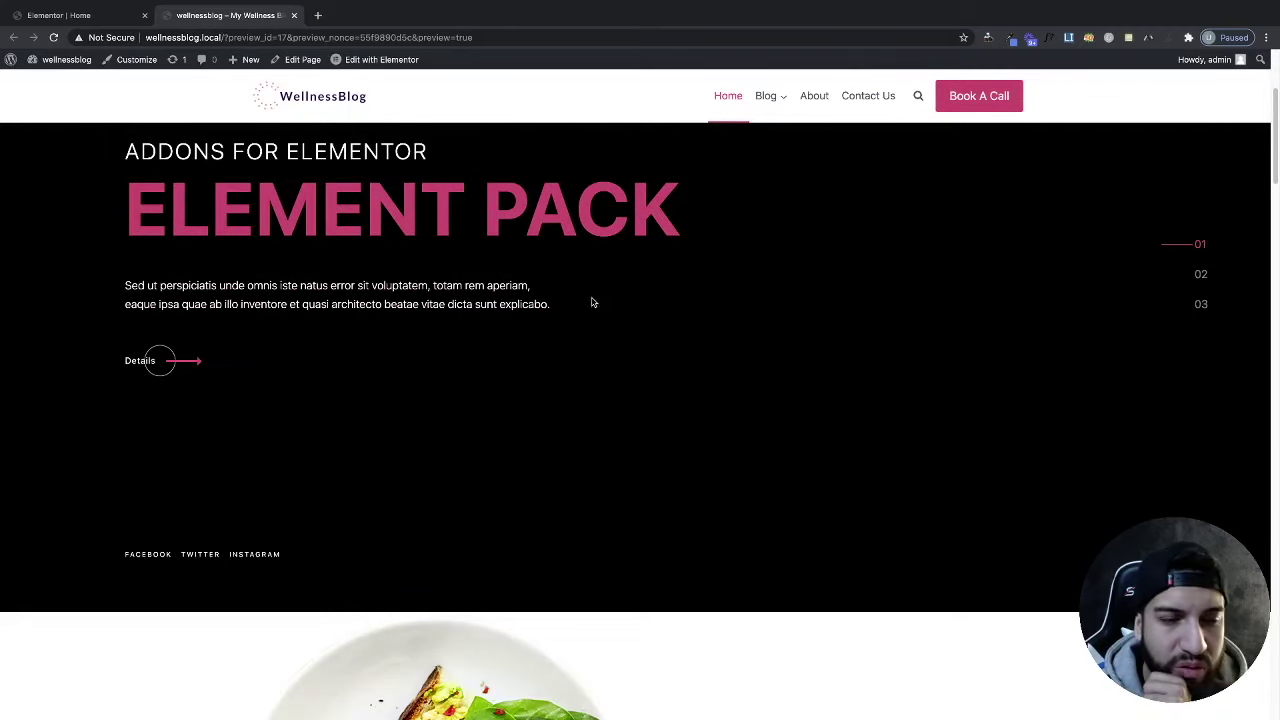
{"action": "scroll", "coordinate": [591, 300], "scroll_direction": "up", "scroll_amount": 3}
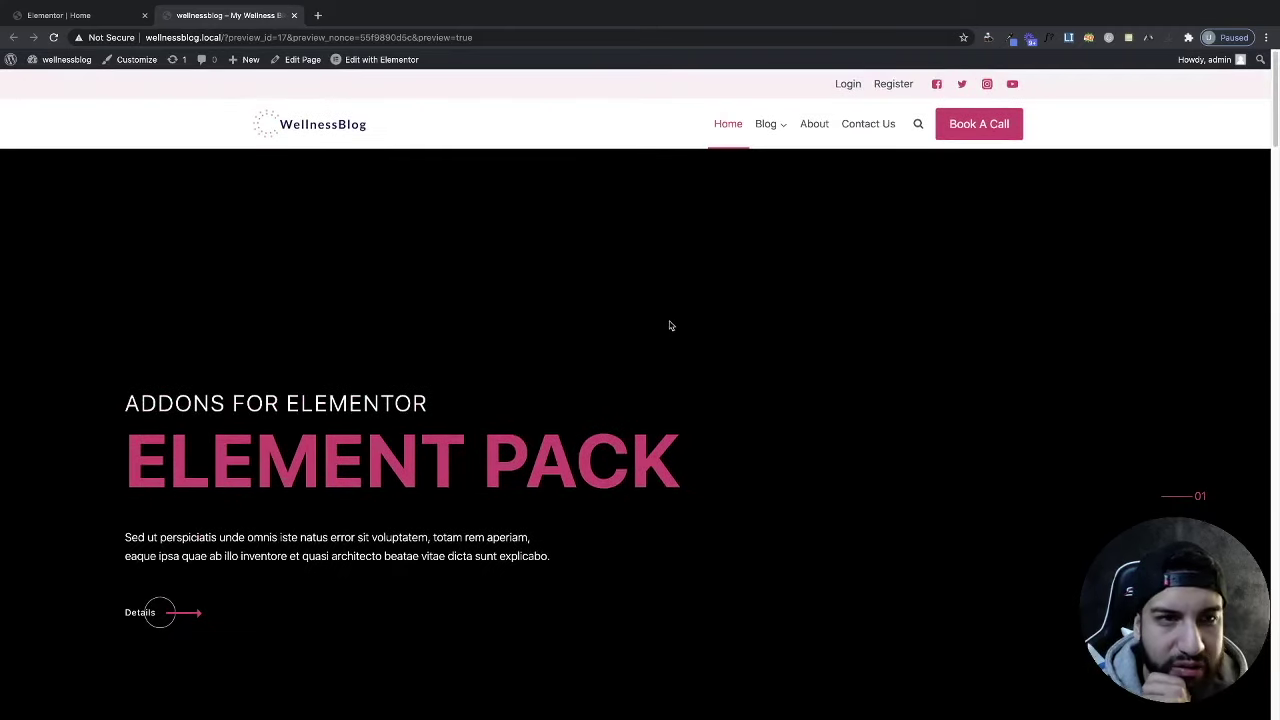
{"action": "scroll", "coordinate": [676, 325], "scroll_direction": "down", "scroll_amount": 1}
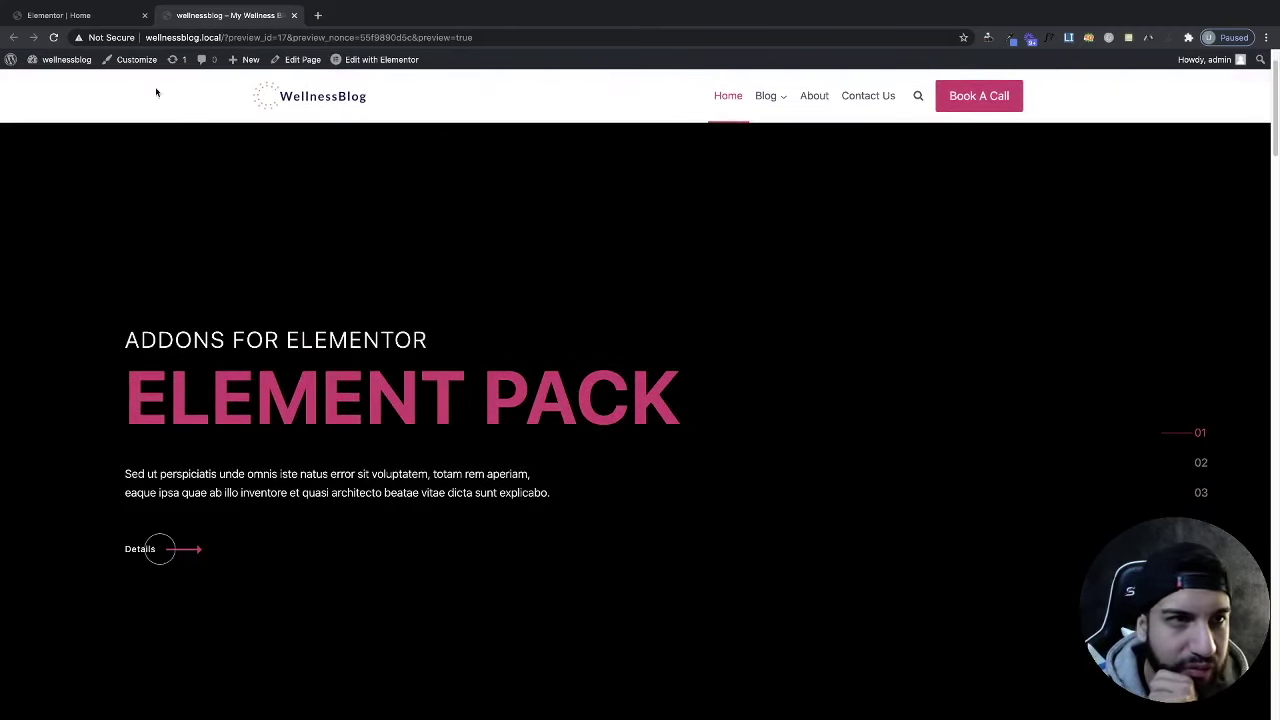
{"action": "left_click", "coordinate": [115, 18]}
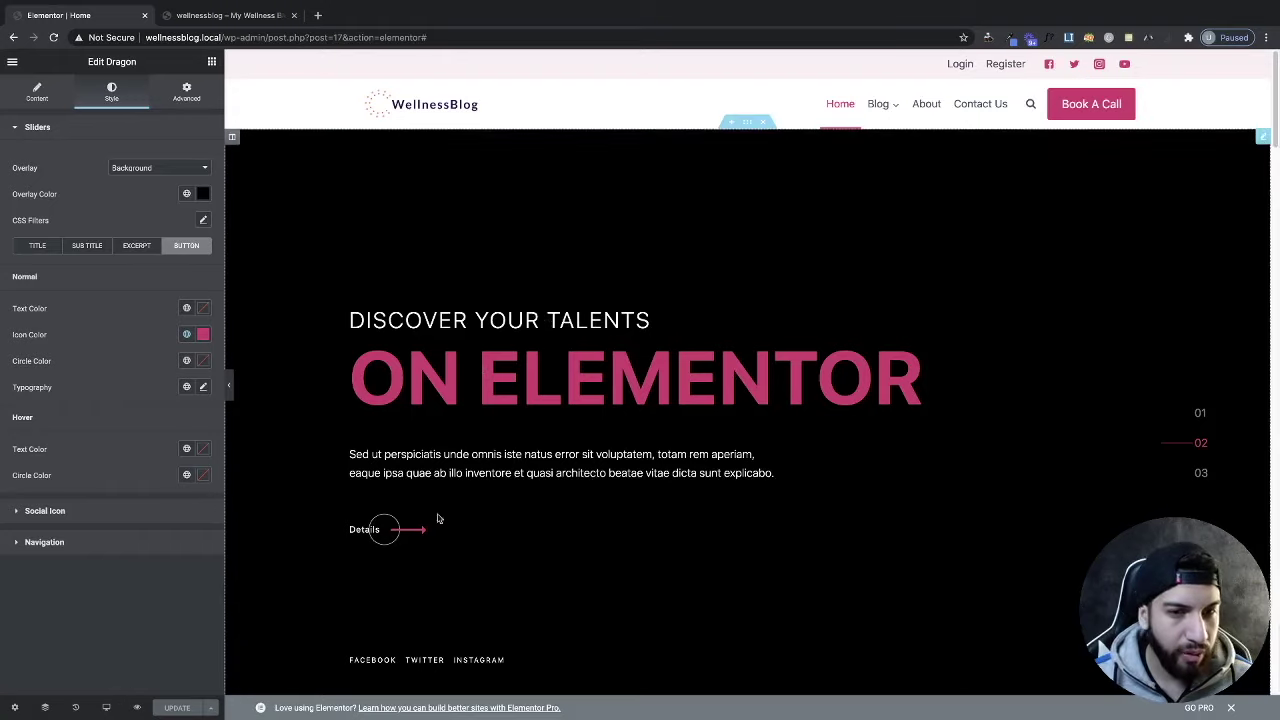
Step: Preview the page at tablet width and step the slider through slides 02 and 01
{"action": "left_click", "coordinate": [105, 707]}
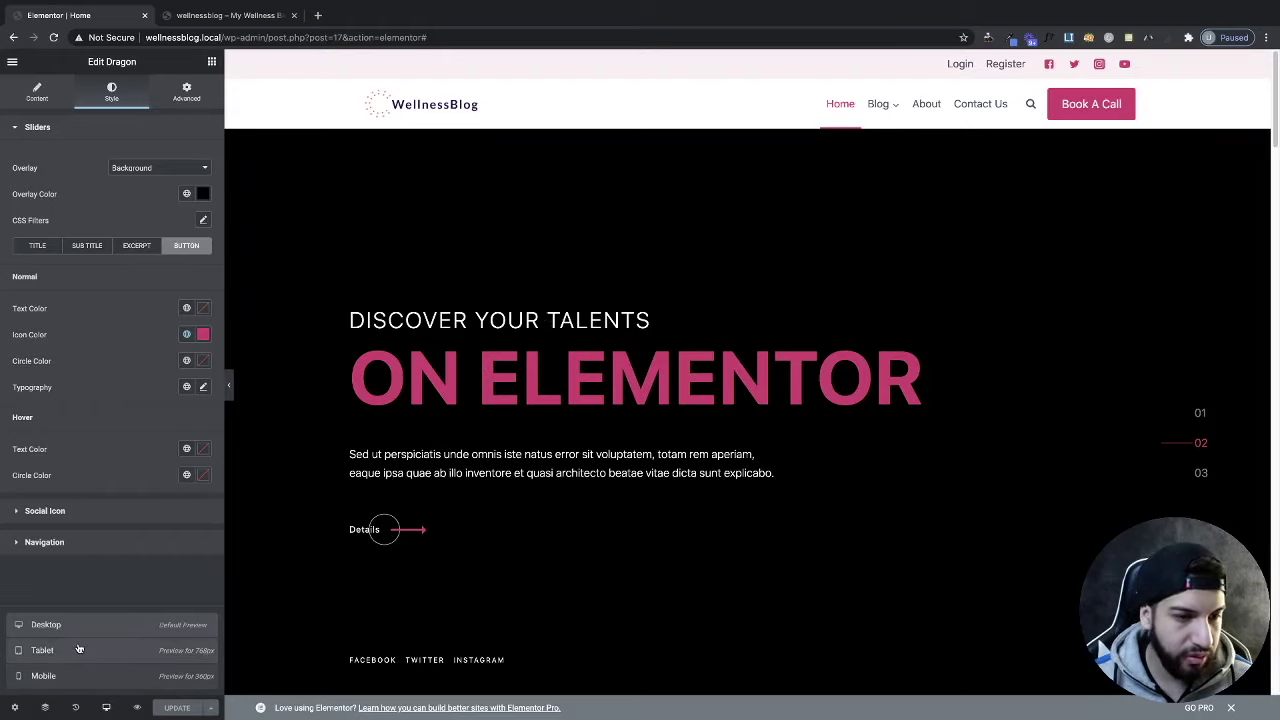
{"action": "left_click", "coordinate": [45, 650]}
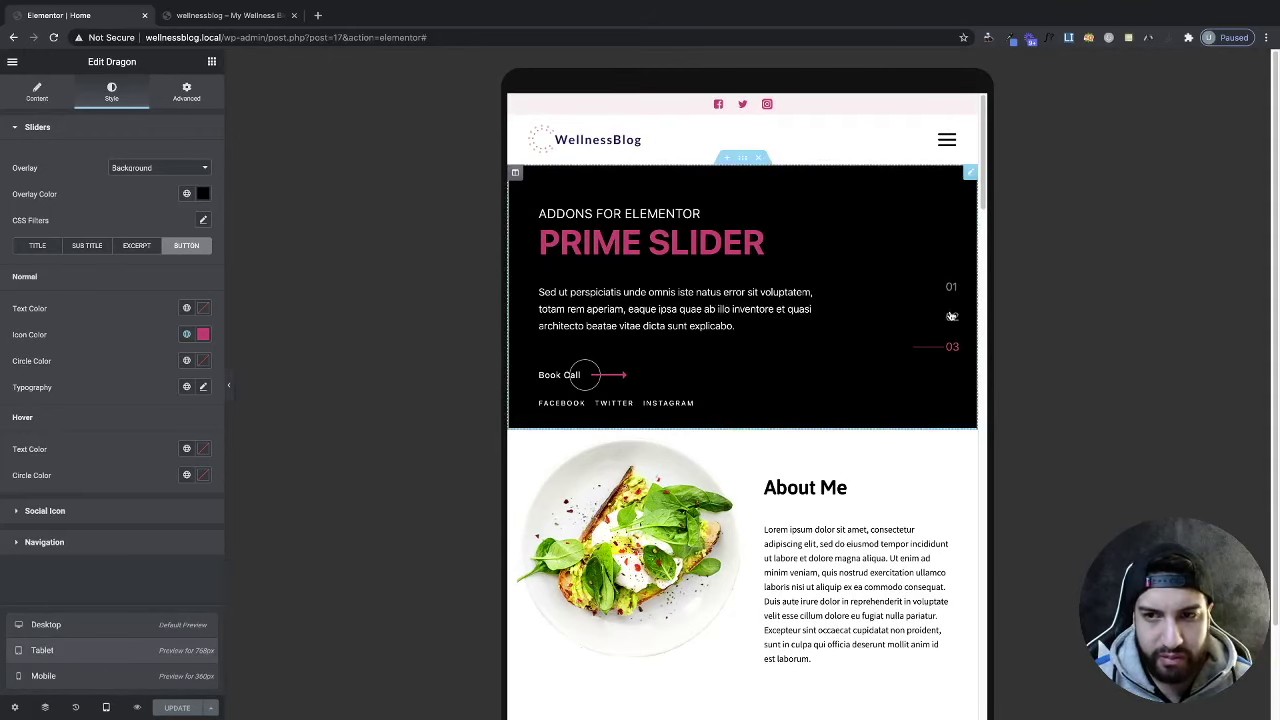
{"action": "left_click", "coordinate": [952, 316]}
{"action": "left_click", "coordinate": [955, 290]}
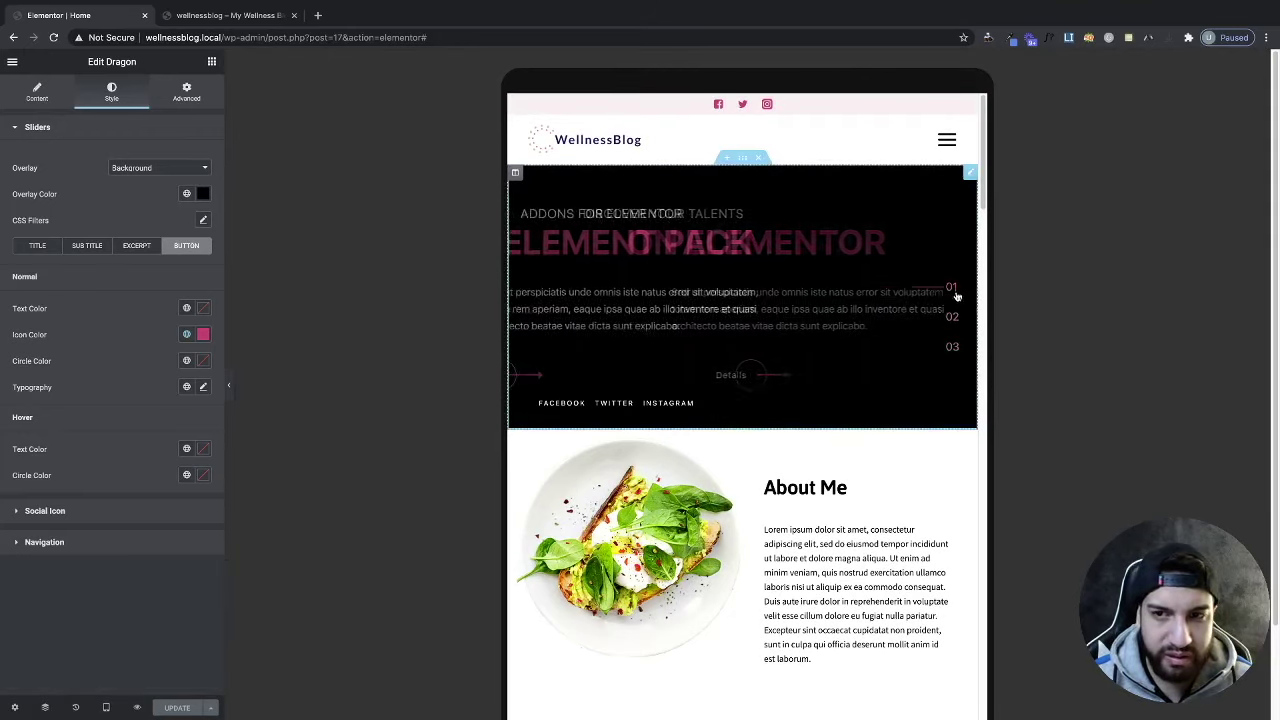
Step: Try a title font size of 48, then reset the title typography to default
{"action": "left_click", "coordinate": [30, 247]}
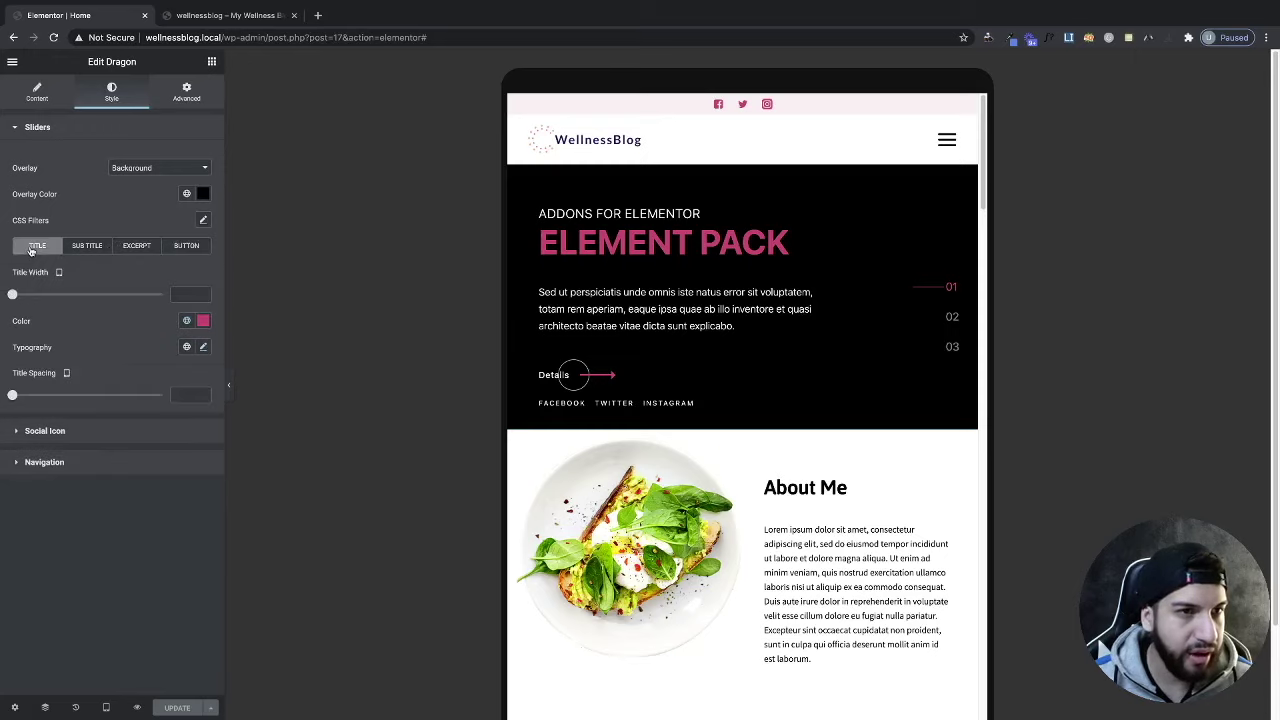
{"action": "left_click", "coordinate": [203, 347]}
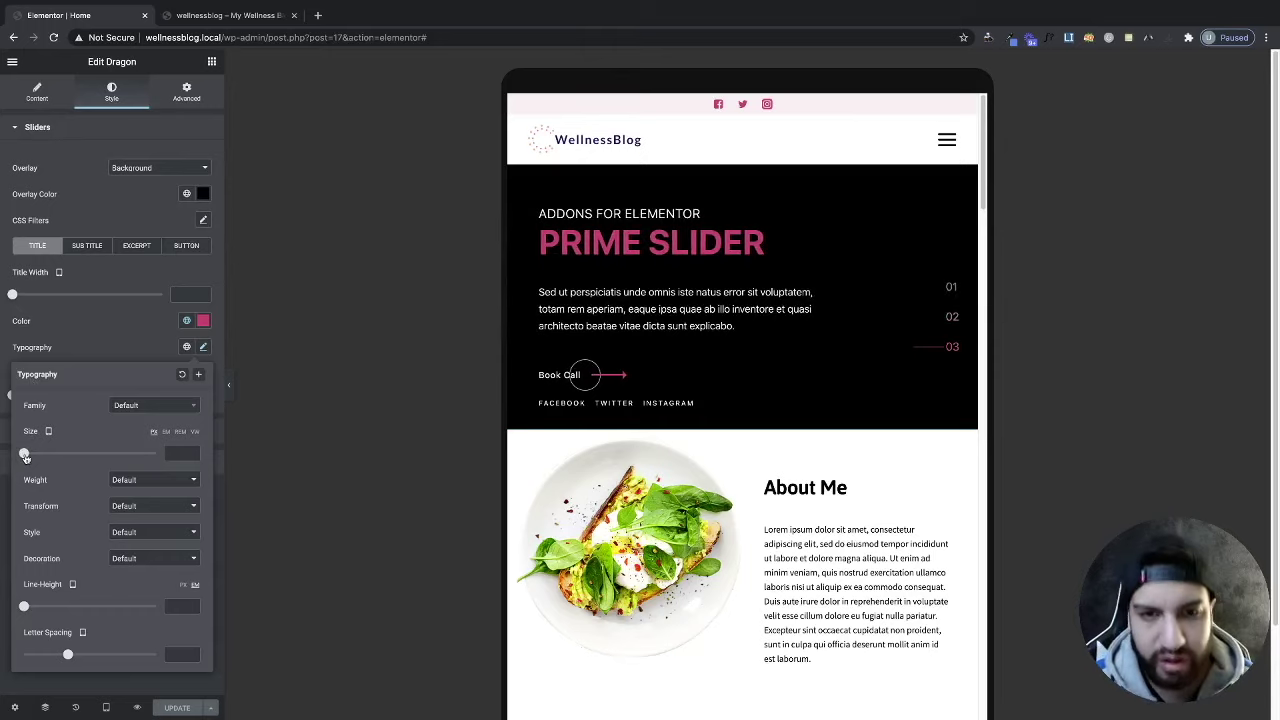
{"action": "left_click_drag", "start_coordinate": [25, 455], "coordinate": [55, 453]}
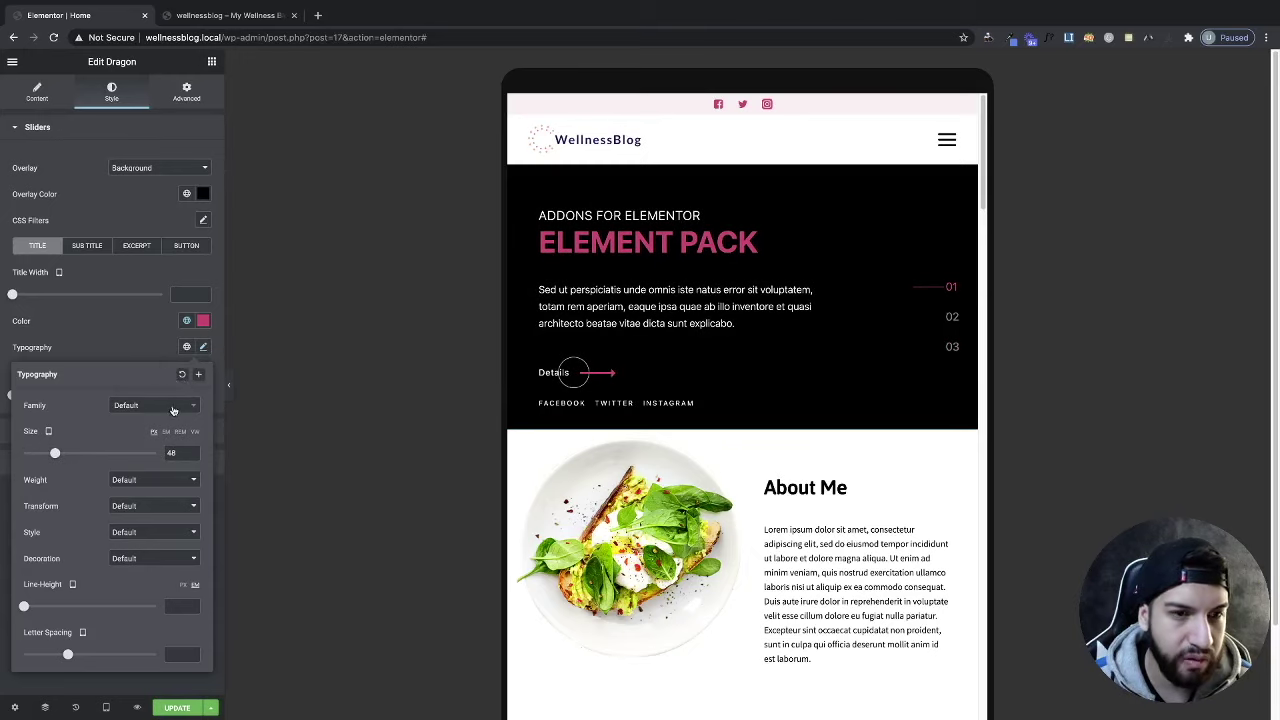
{"action": "left_click", "coordinate": [182, 376]}
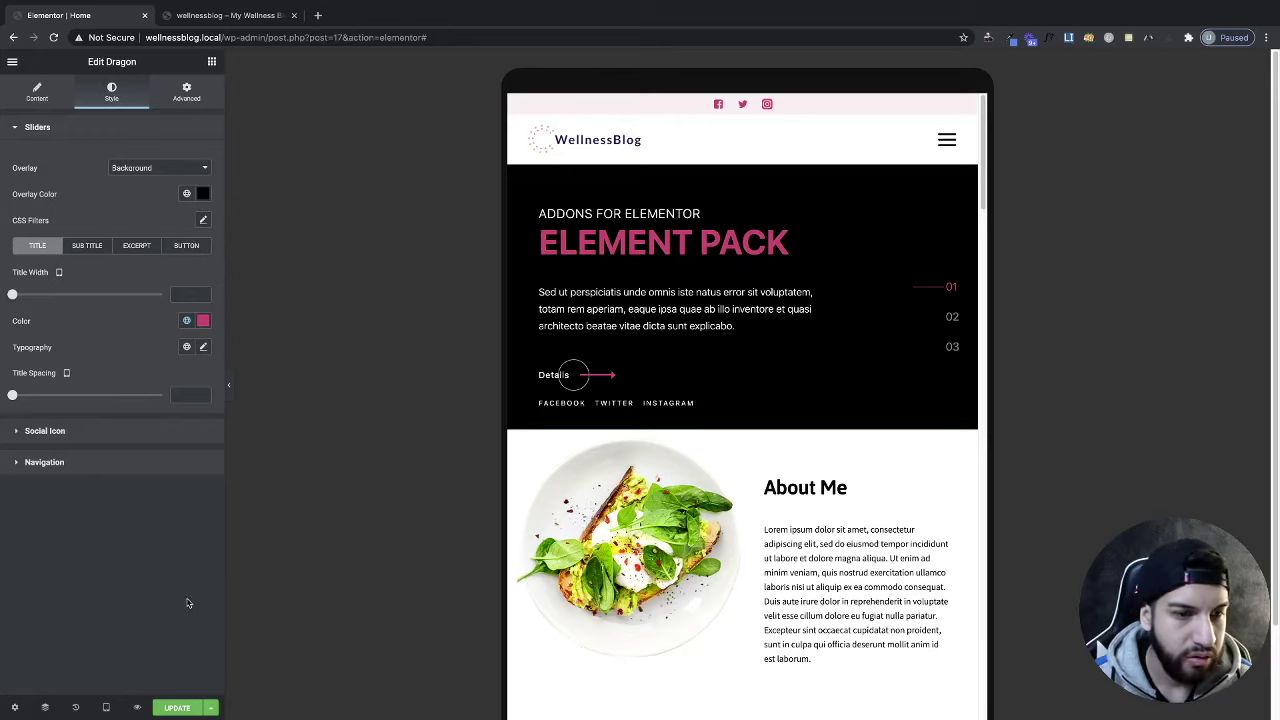
Step: Preview at mobile width and switch off the slider's social share links
{"action": "mouse_move", "coordinate": [106, 707]}
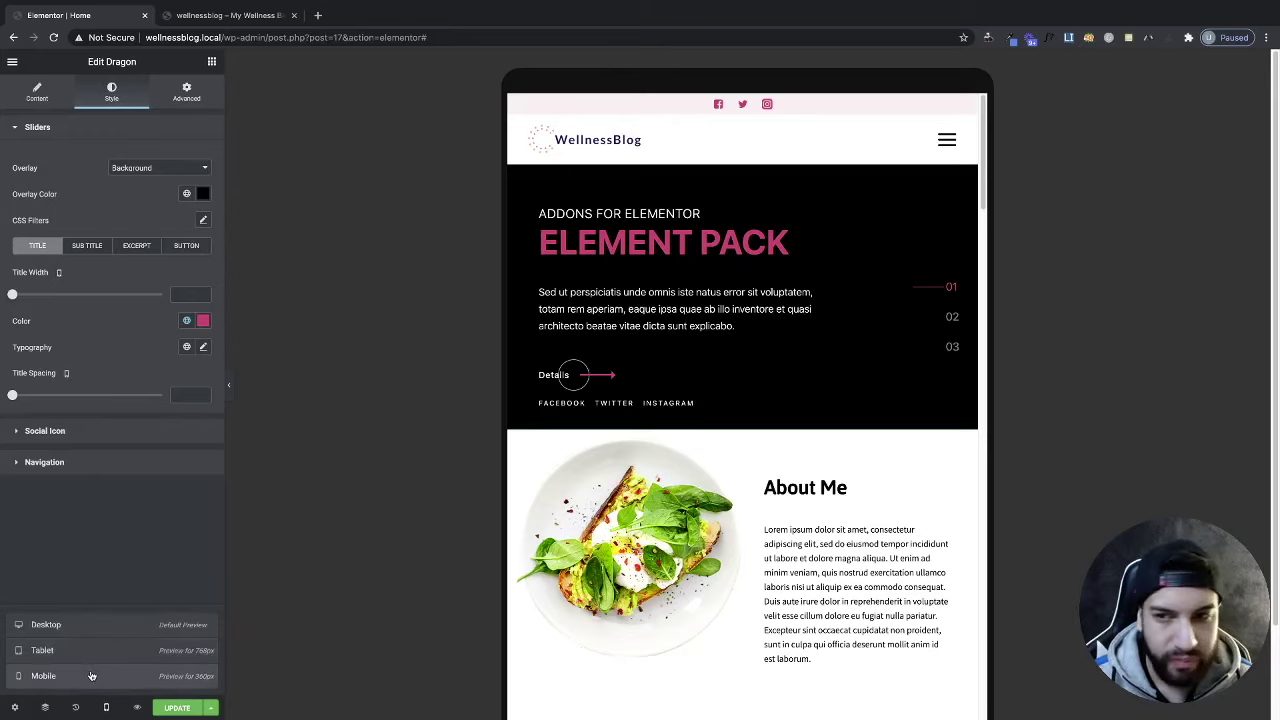
{"action": "left_click", "coordinate": [92, 676]}
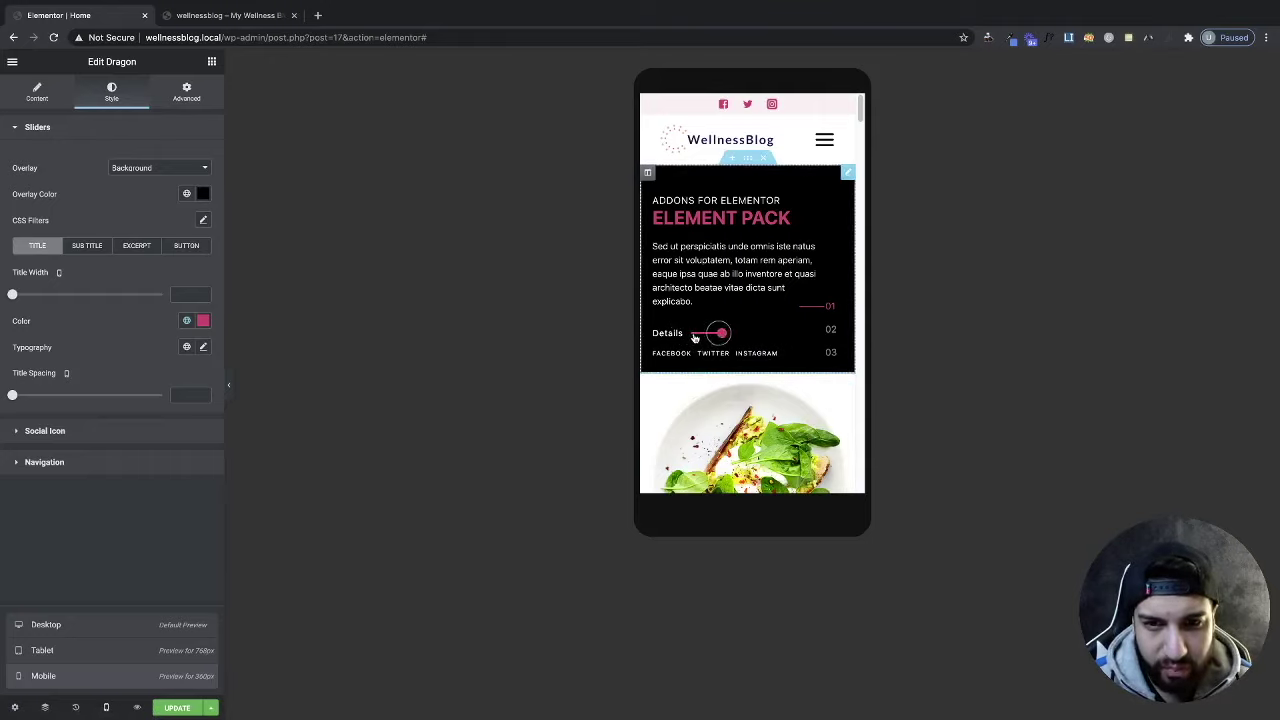
{"action": "left_click", "coordinate": [38, 98]}
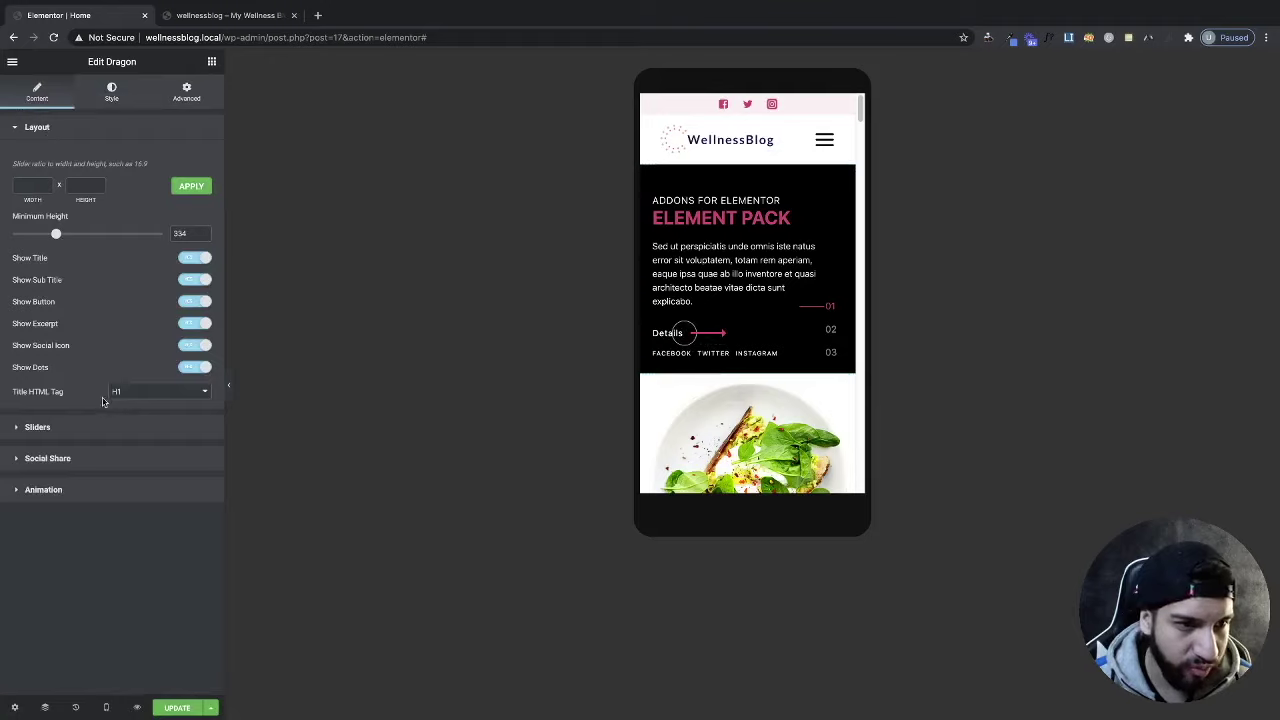
{"action": "left_click", "coordinate": [187, 346]}
{"action": "left_click", "coordinate": [188, 346]}
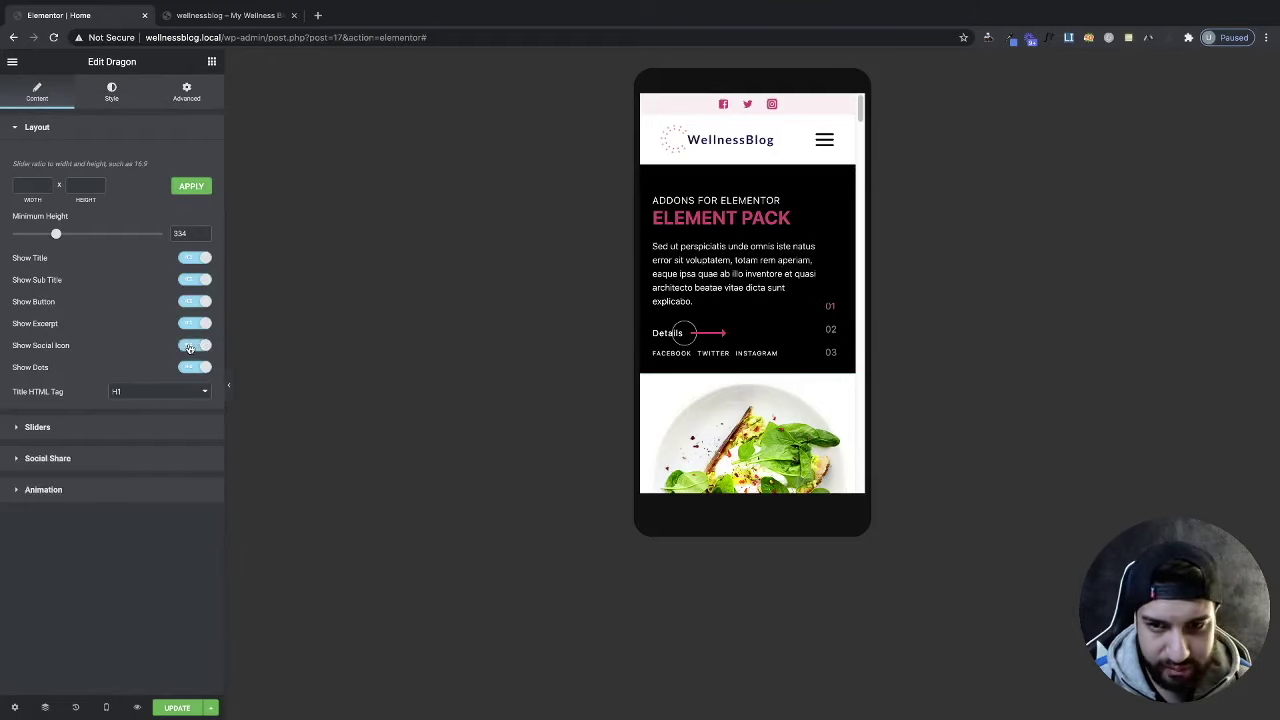
{"action": "left_click", "coordinate": [189, 346]}
{"action": "left_click", "coordinate": [189, 347]}
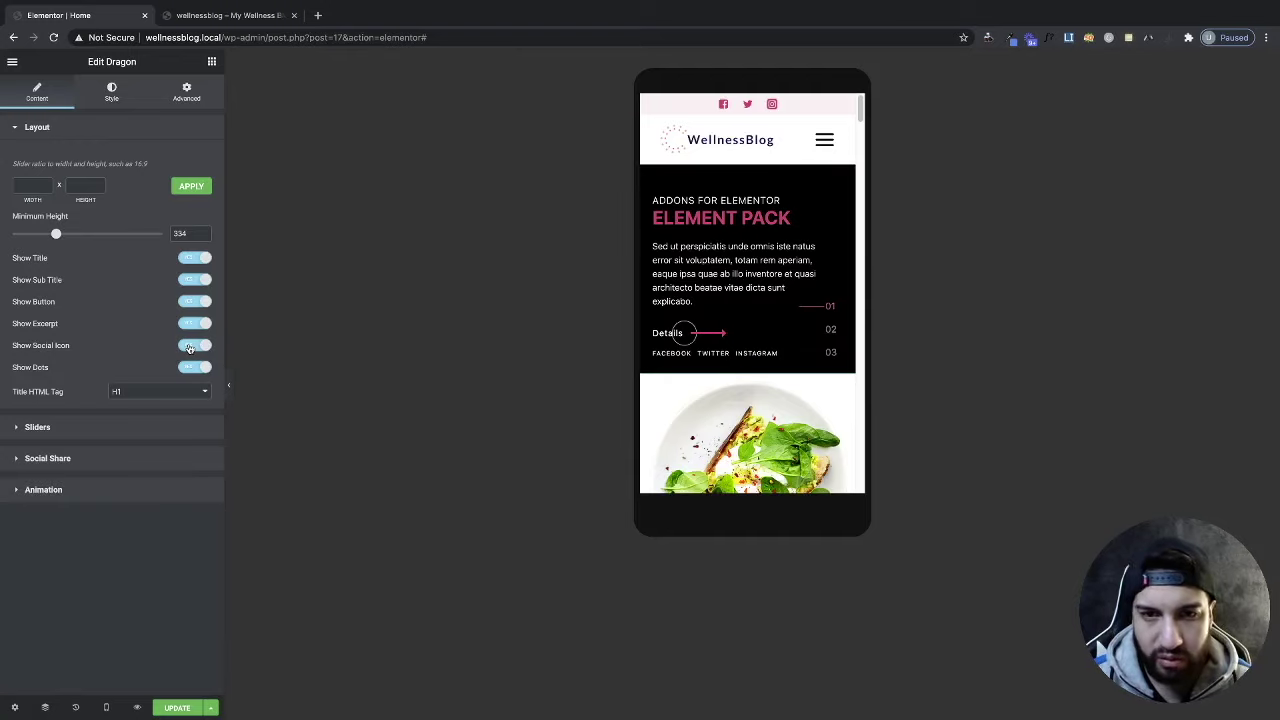
{"action": "left_click", "coordinate": [189, 347]}
{"action": "left_click", "coordinate": [189, 347]}
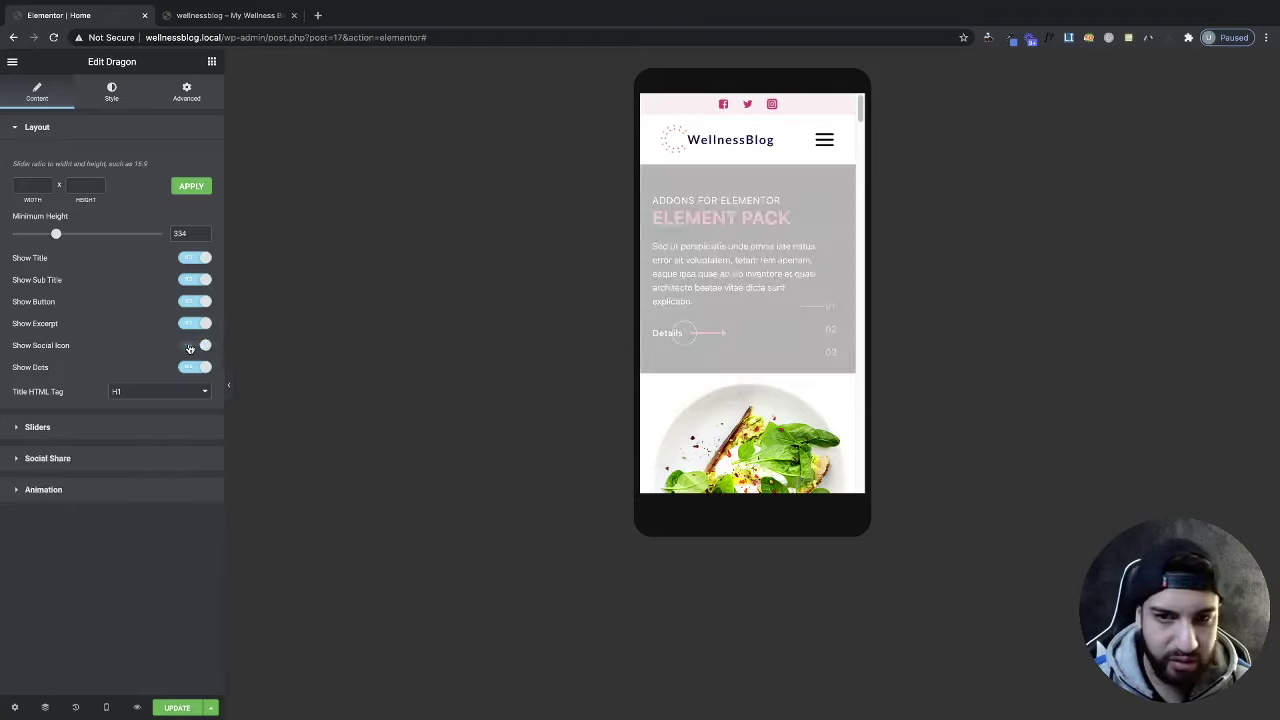
{"action": "left_click", "coordinate": [189, 347]}
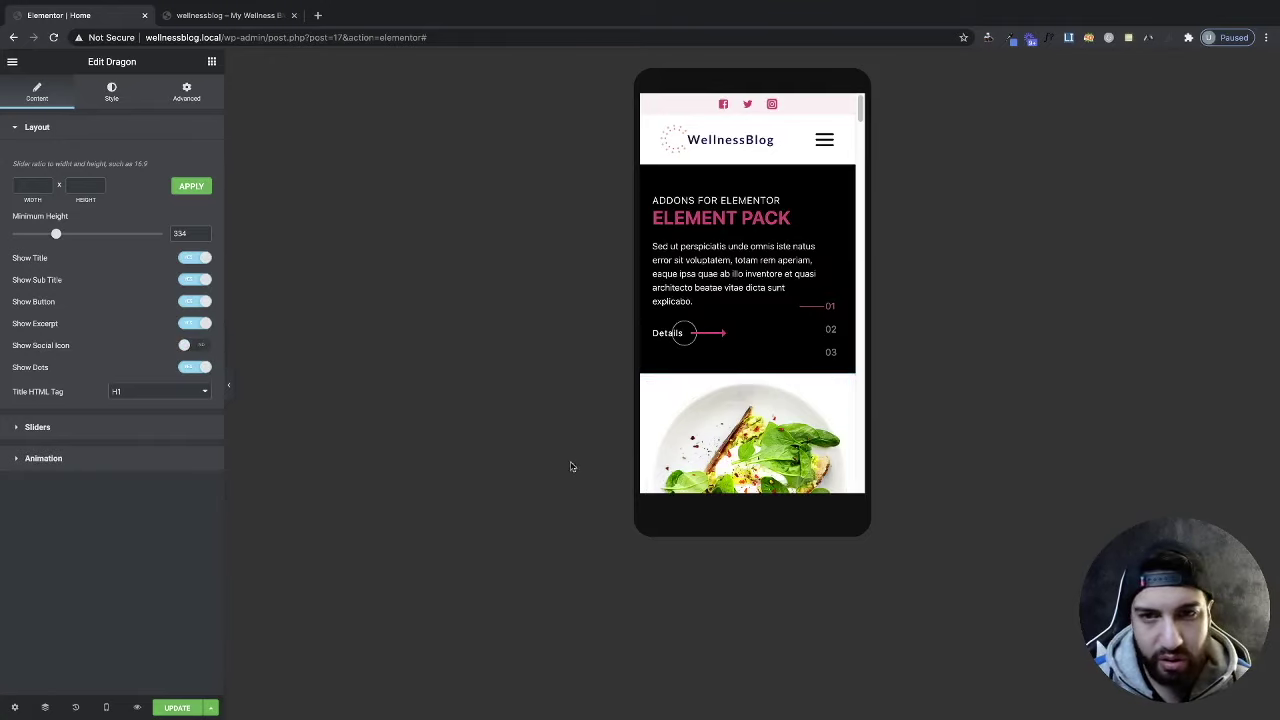
Step: Return the preview to desktop width
{"action": "left_click", "coordinate": [106, 707]}
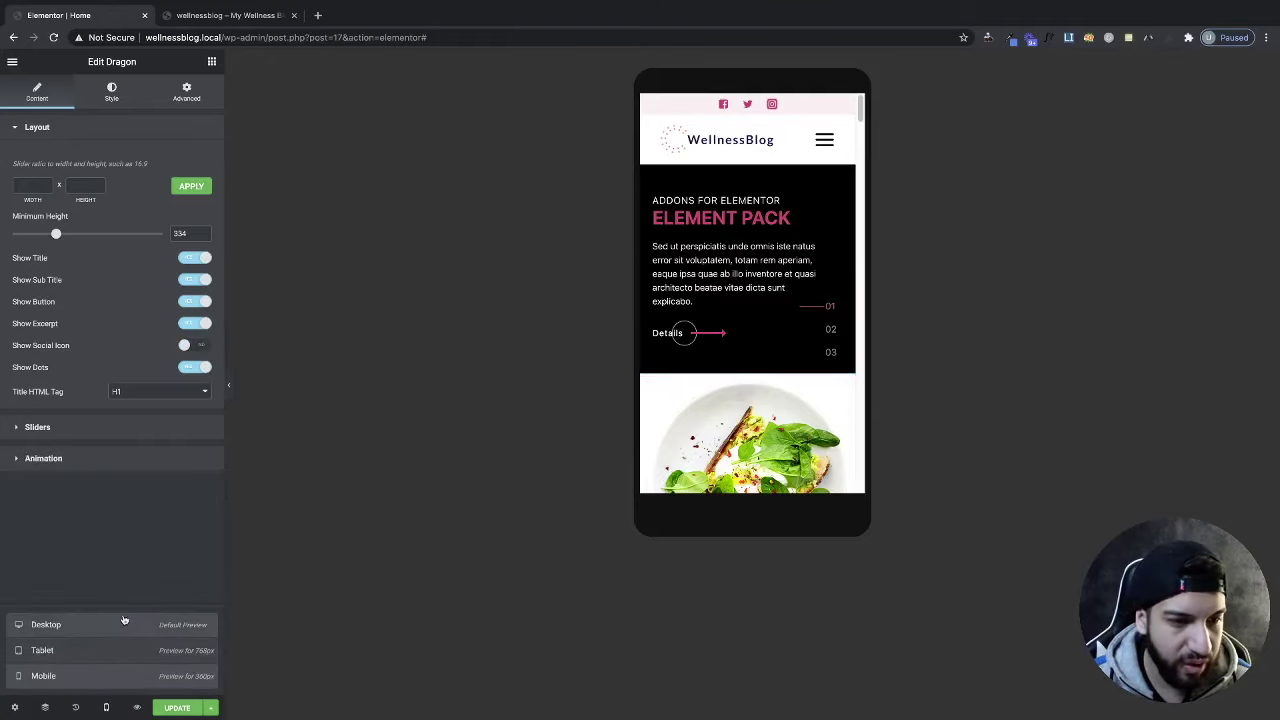
{"action": "left_click", "coordinate": [124, 622]}
{"action": "scroll", "coordinate": [868, 459], "scroll_direction": "down", "scroll_amount": 3}
Step: Delete the Dragon slider through its edit handle's context menu
{"action": "scroll", "coordinate": [868, 459], "scroll_direction": "up", "scroll_amount": 3}
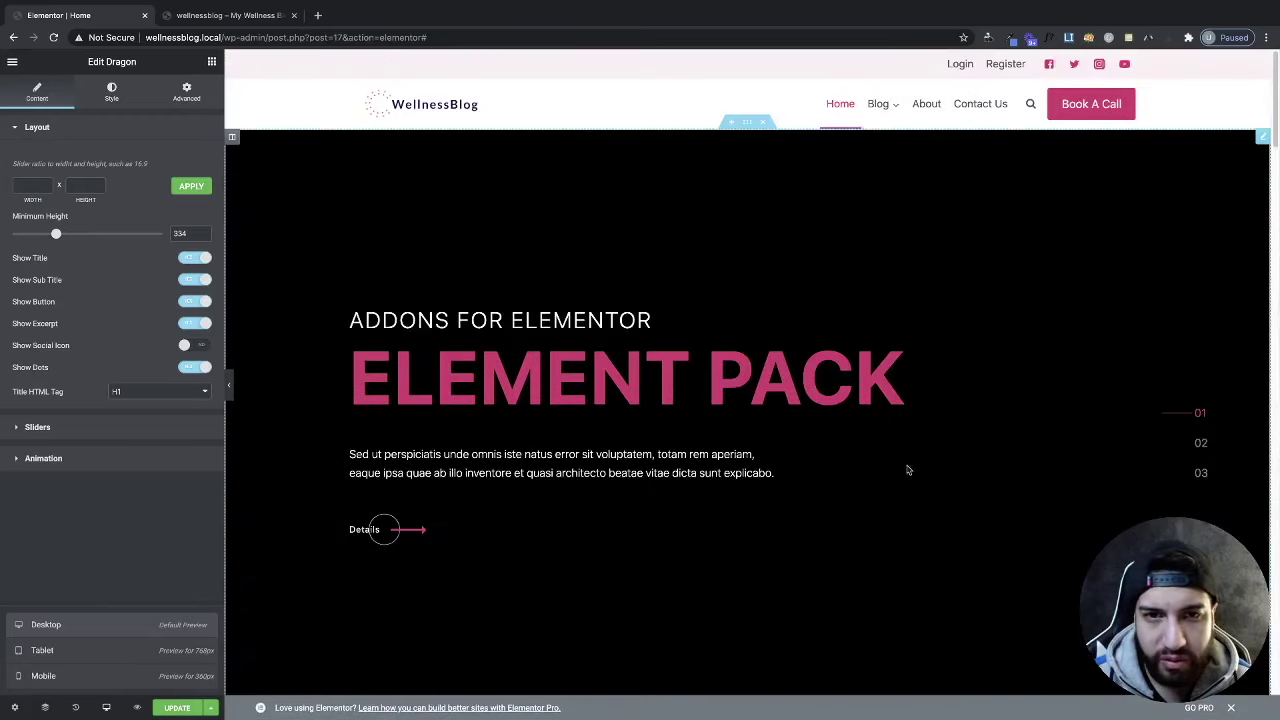
{"action": "right_click", "coordinate": [1264, 143]}
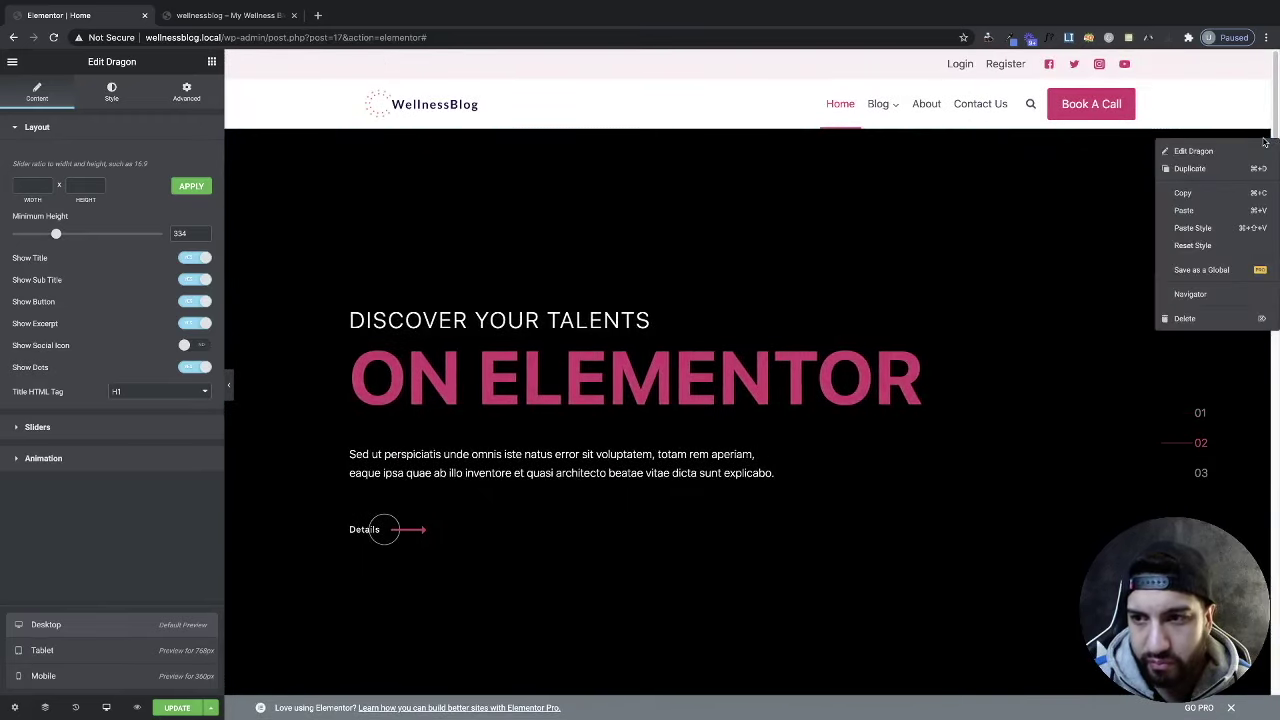
{"action": "left_click", "coordinate": [1143, 166]}
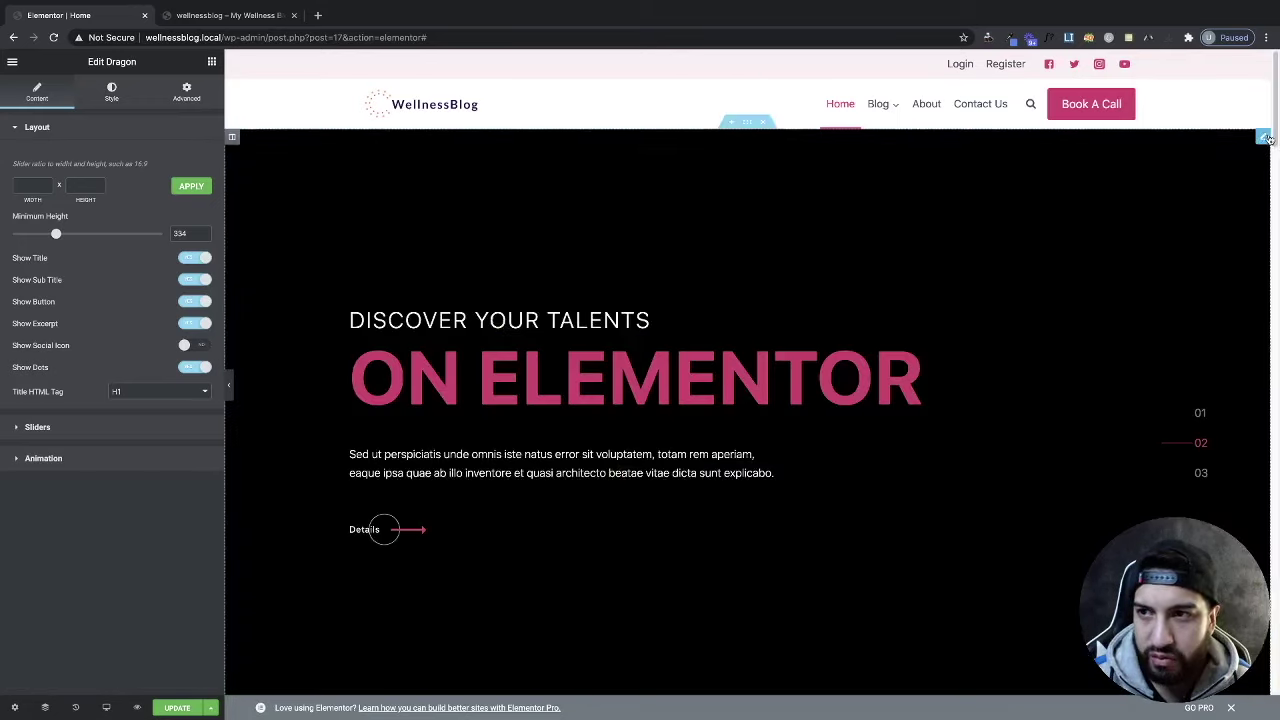
{"action": "right_click", "coordinate": [1264, 140]}
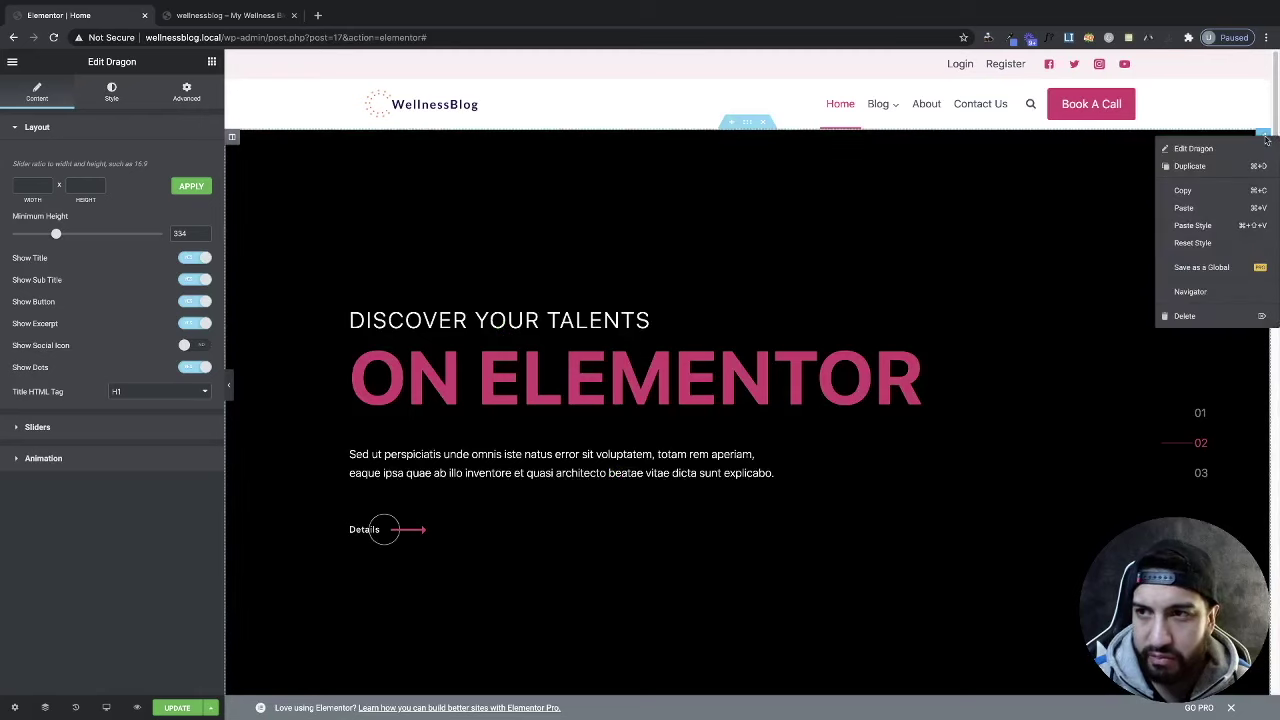
{"action": "left_click", "coordinate": [1184, 316]}
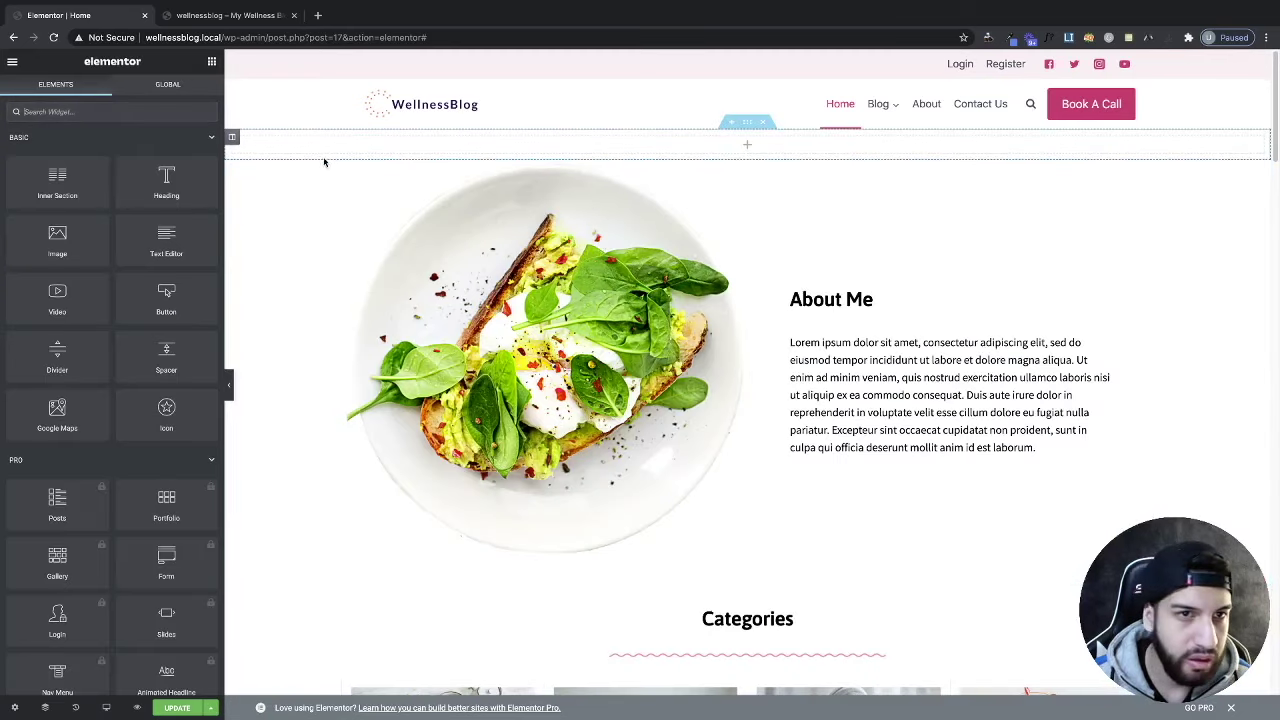
Step: Search the widgets for 'slider' and drag the Prime Slider General widget into the empty top section
{"action": "left_click", "coordinate": [113, 110]}
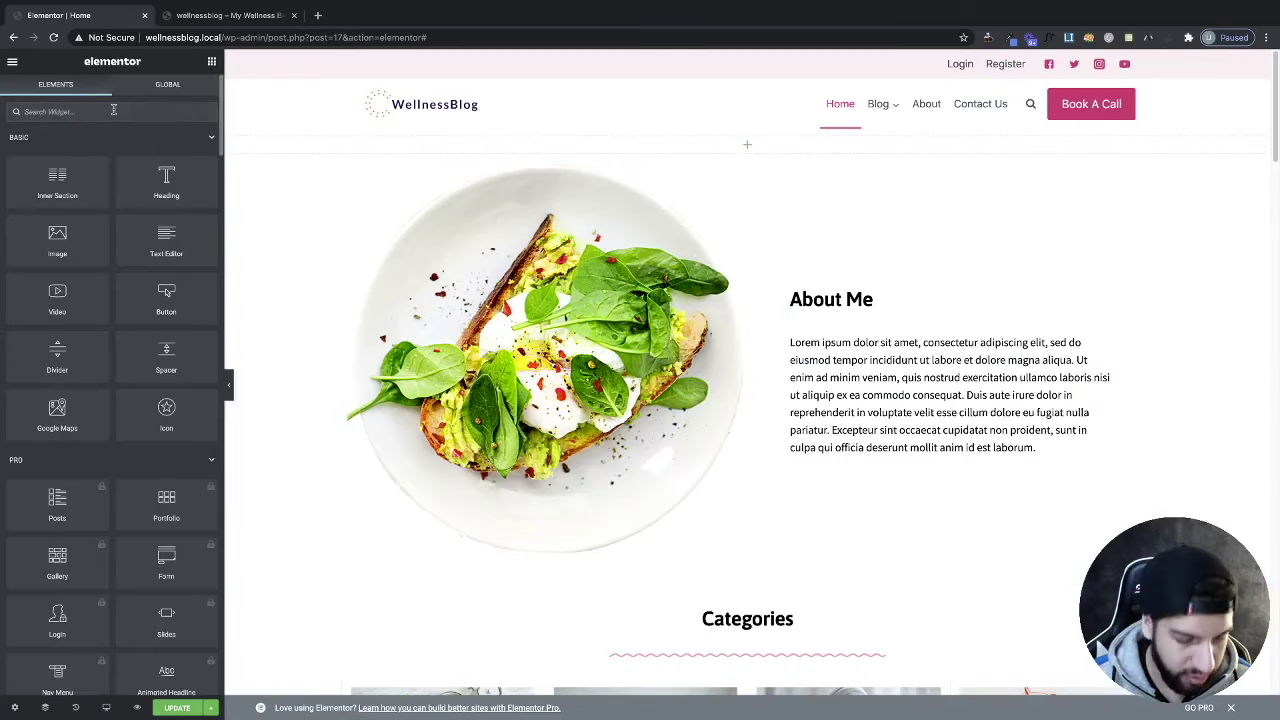
{"action": "type", "text": "slider"}
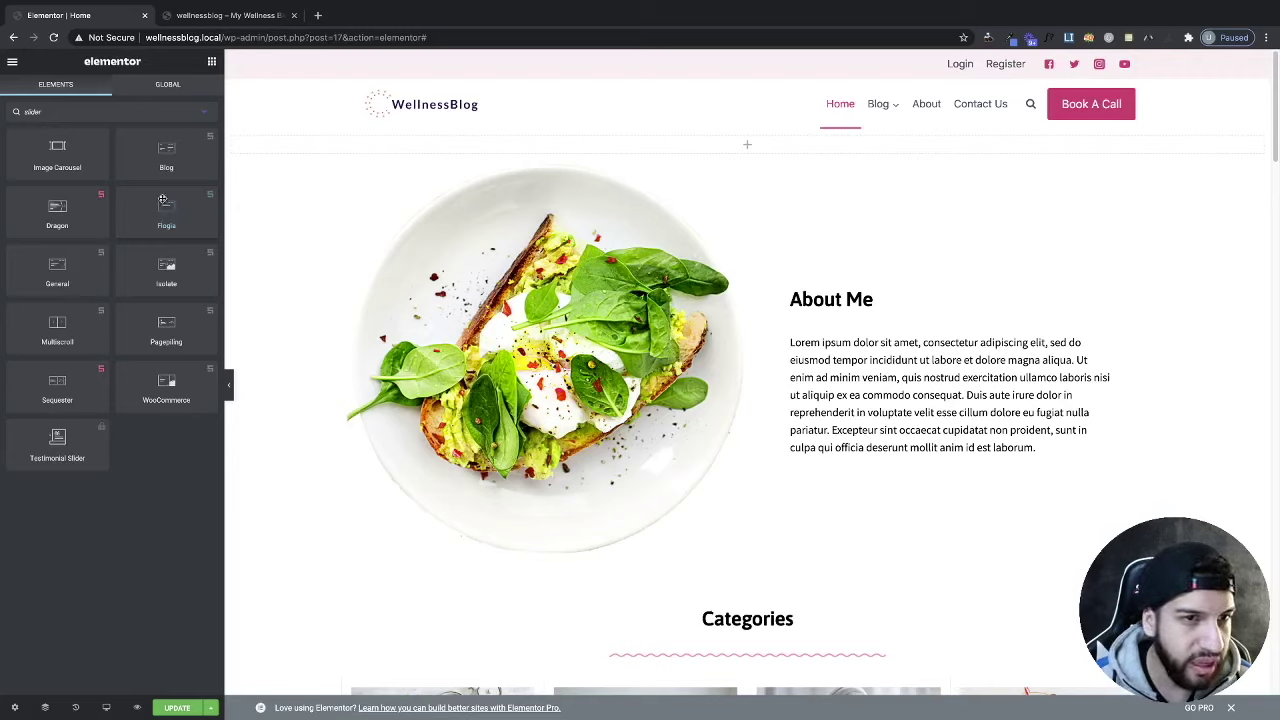
{"action": "left_click_drag", "start_coordinate": [59, 284], "coordinate": [574, 145]}
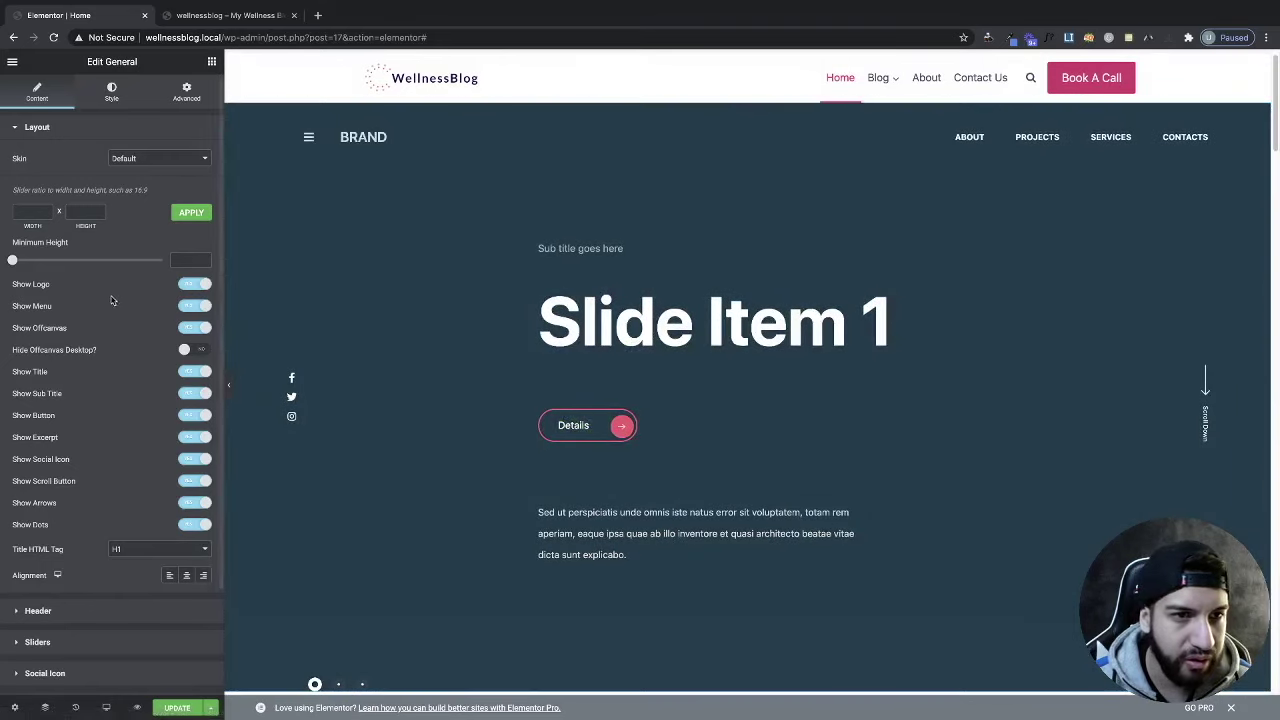
Step: Turn off Show Logo, Show Menu and Show Offcanvas, keeping Scroll Button and Social Icon on
{"action": "left_click", "coordinate": [186, 287]}
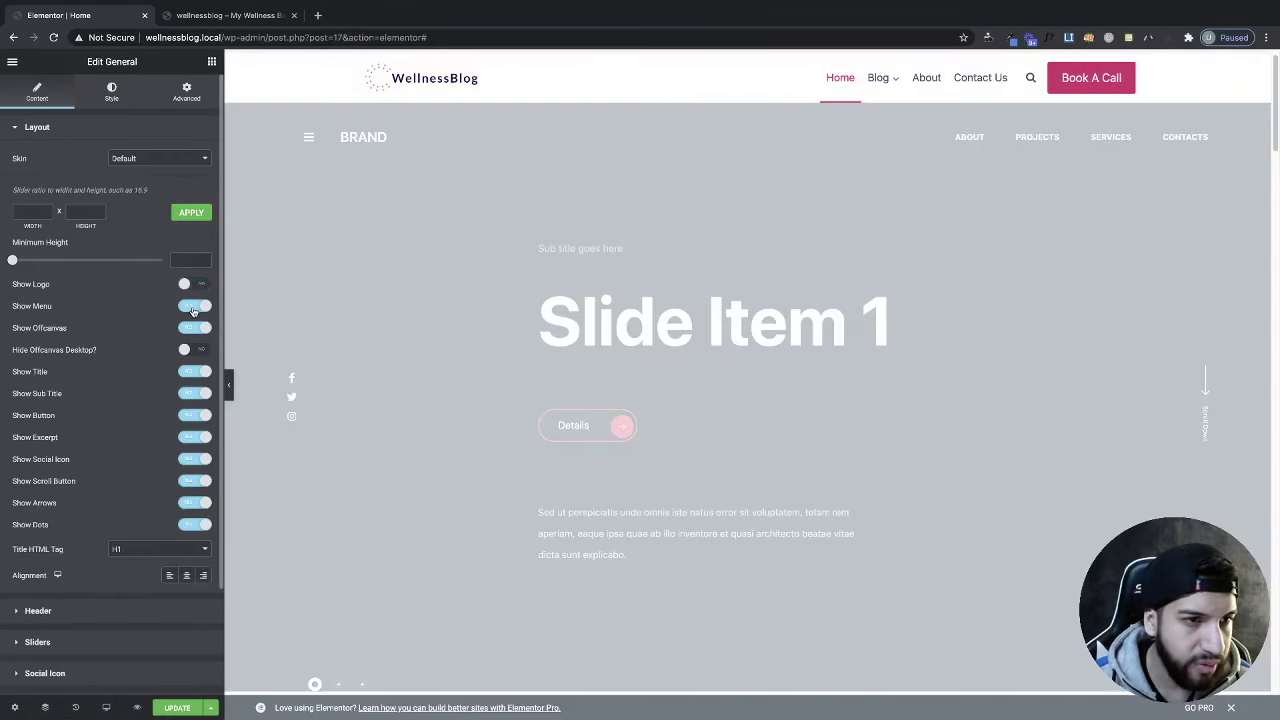
{"action": "left_click", "coordinate": [188, 306]}
{"action": "left_click", "coordinate": [188, 331]}
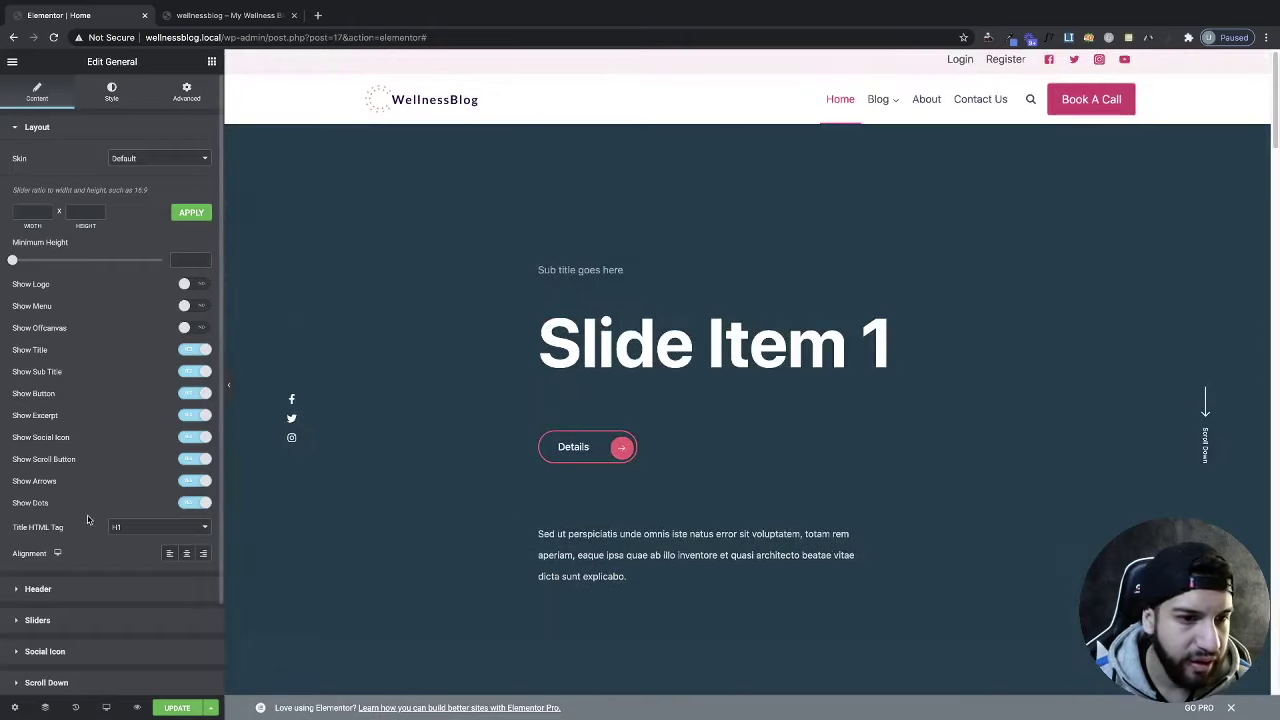
{"action": "left_click", "coordinate": [196, 459]}
{"action": "left_click", "coordinate": [202, 461]}
{"action": "left_click", "coordinate": [196, 461]}
{"action": "left_click", "coordinate": [195, 437]}
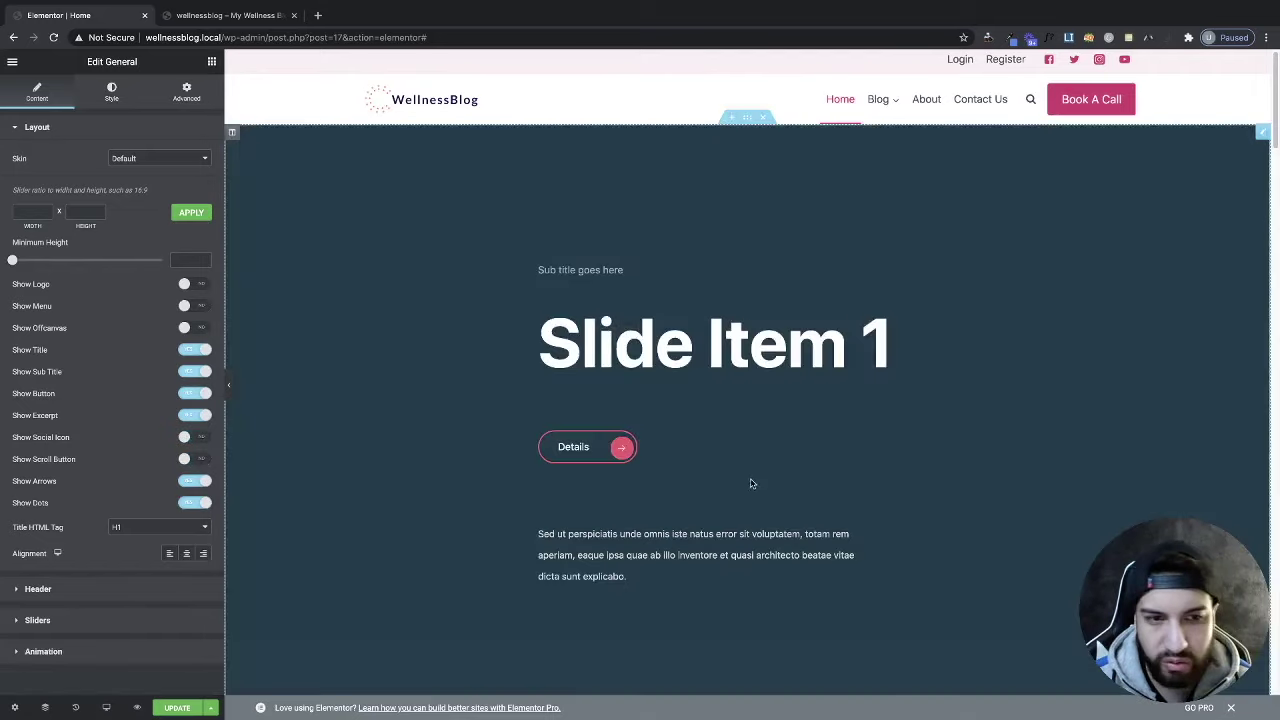
{"action": "left_click", "coordinate": [190, 438]}
{"action": "left_click", "coordinate": [195, 459]}
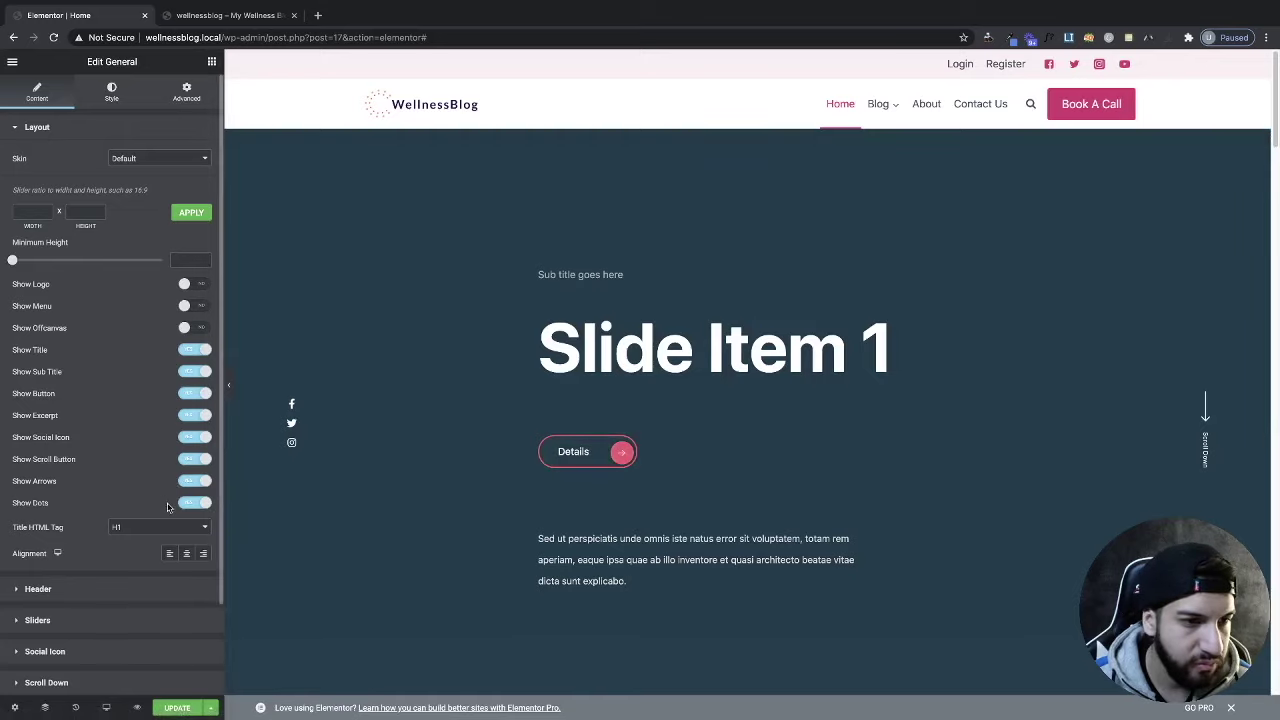
Step: Browse the slider's Header settings across its Logo, Menu and Offcanvas tabs
{"action": "scroll", "coordinate": [180, 547], "scroll_direction": "down", "scroll_amount": 1}
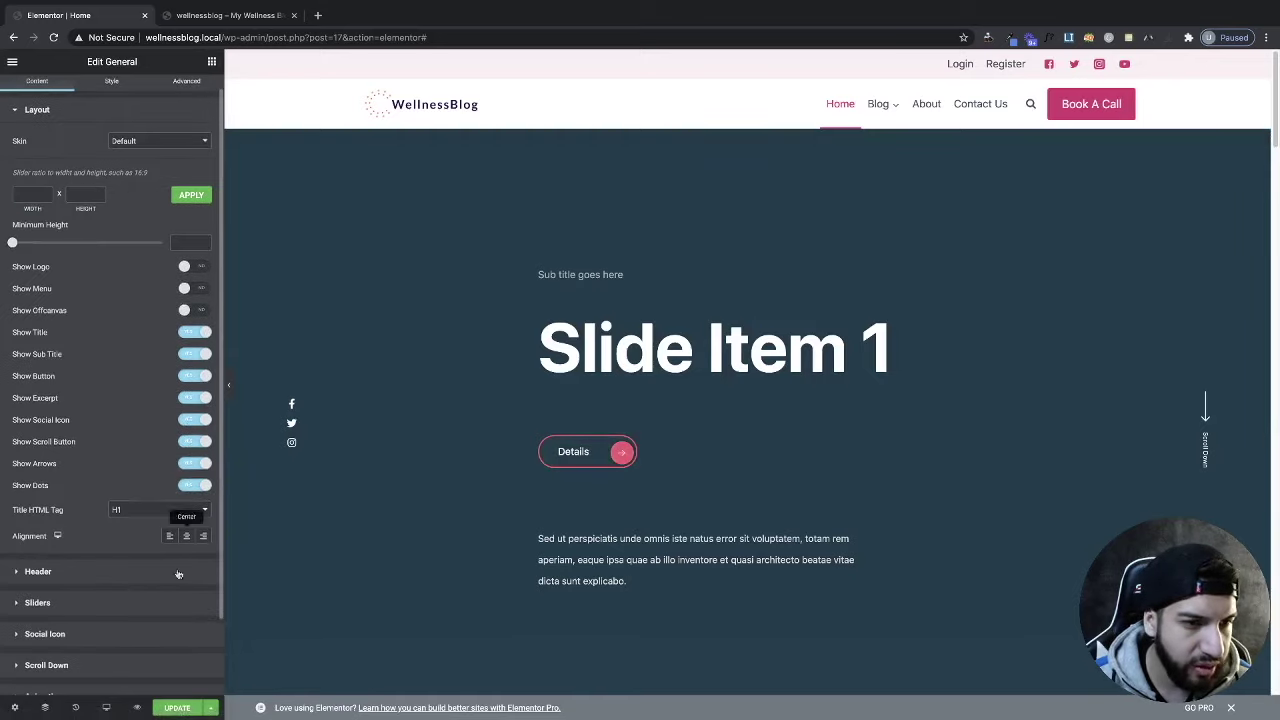
{"action": "left_click", "coordinate": [74, 577]}
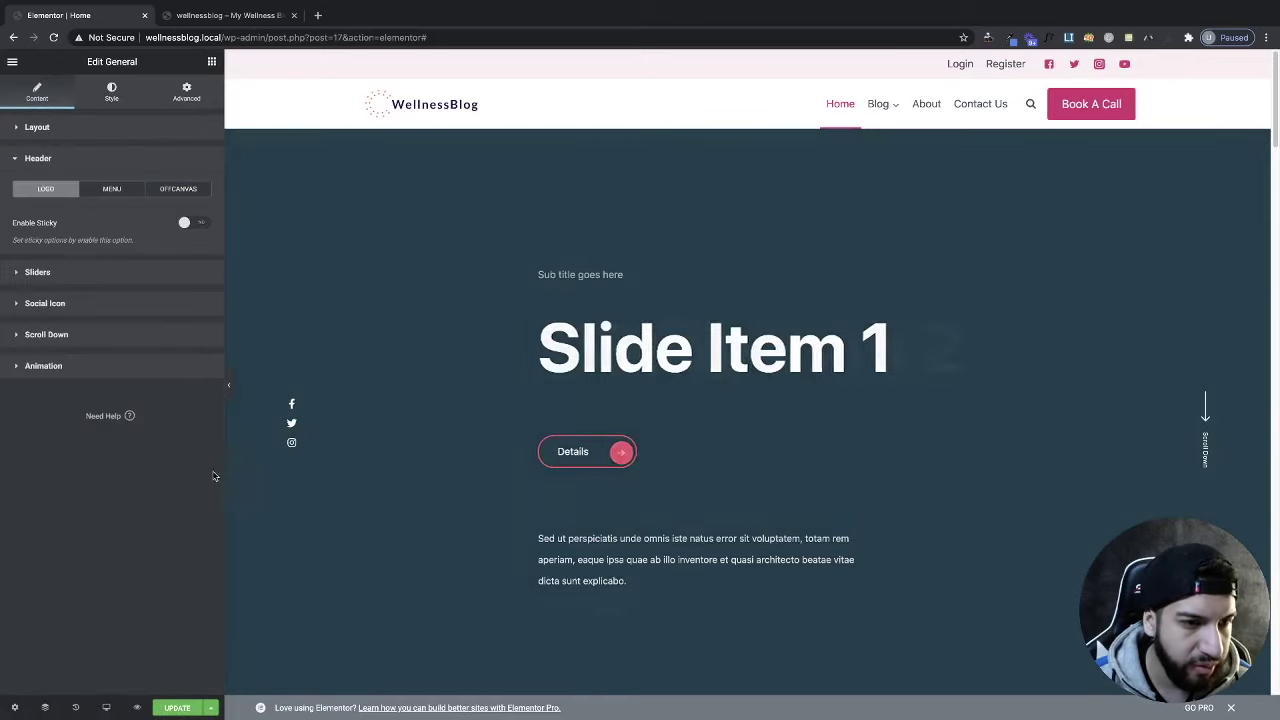
{"action": "left_click", "coordinate": [117, 200]}
{"action": "left_click", "coordinate": [55, 194]}
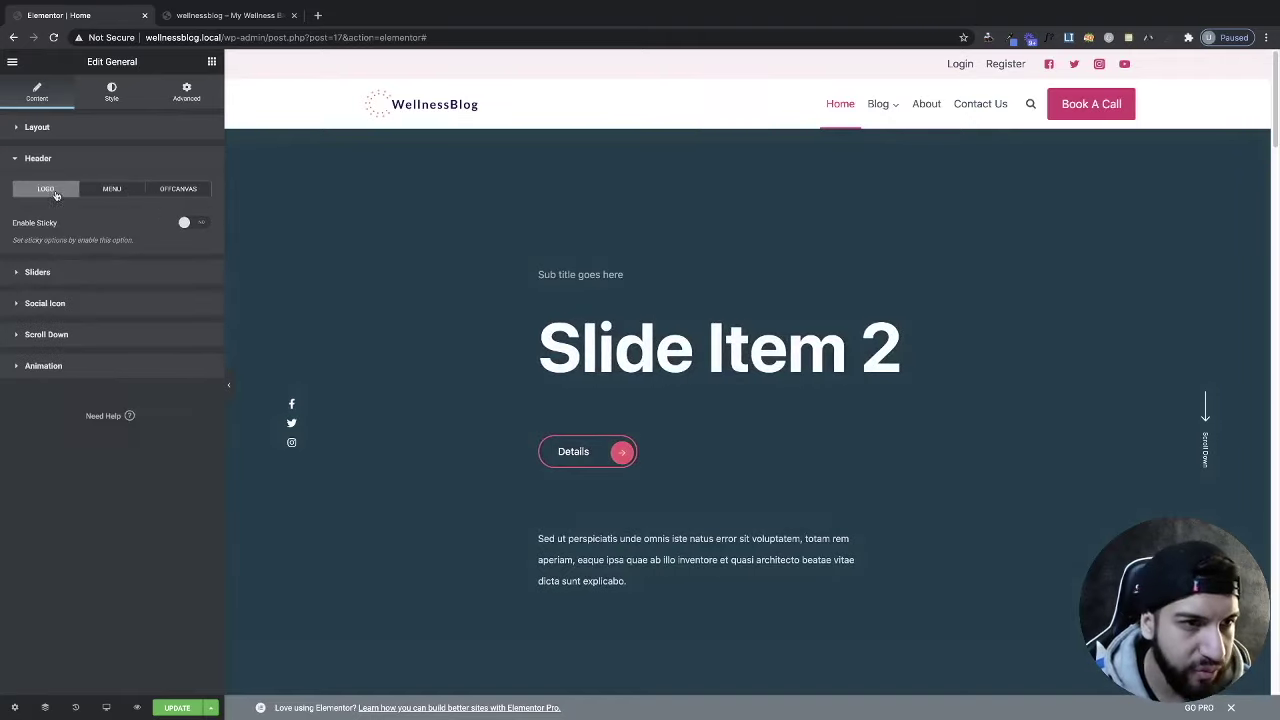
{"action": "left_click", "coordinate": [141, 197]}
{"action": "left_click", "coordinate": [181, 202]}
{"action": "left_click", "coordinate": [30, 193]}
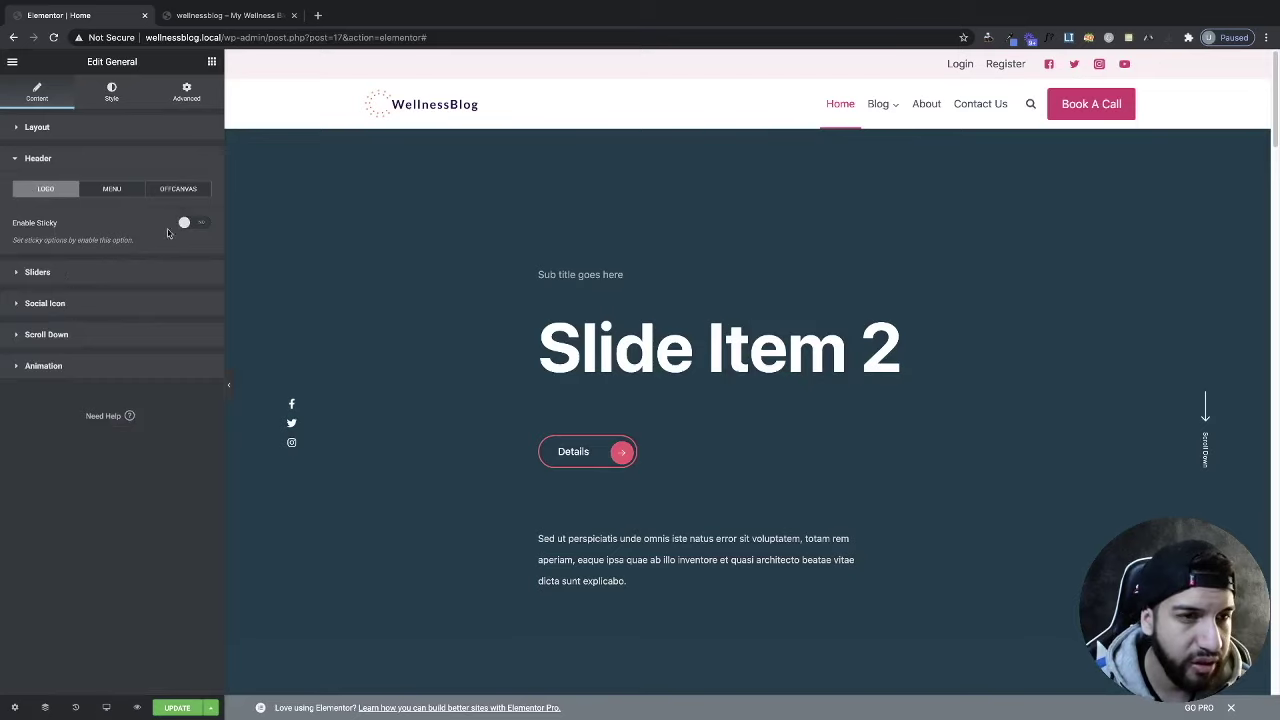
Step: Expand Slide Item 1 in the General slider's Sliders list
{"action": "left_click", "coordinate": [78, 276]}
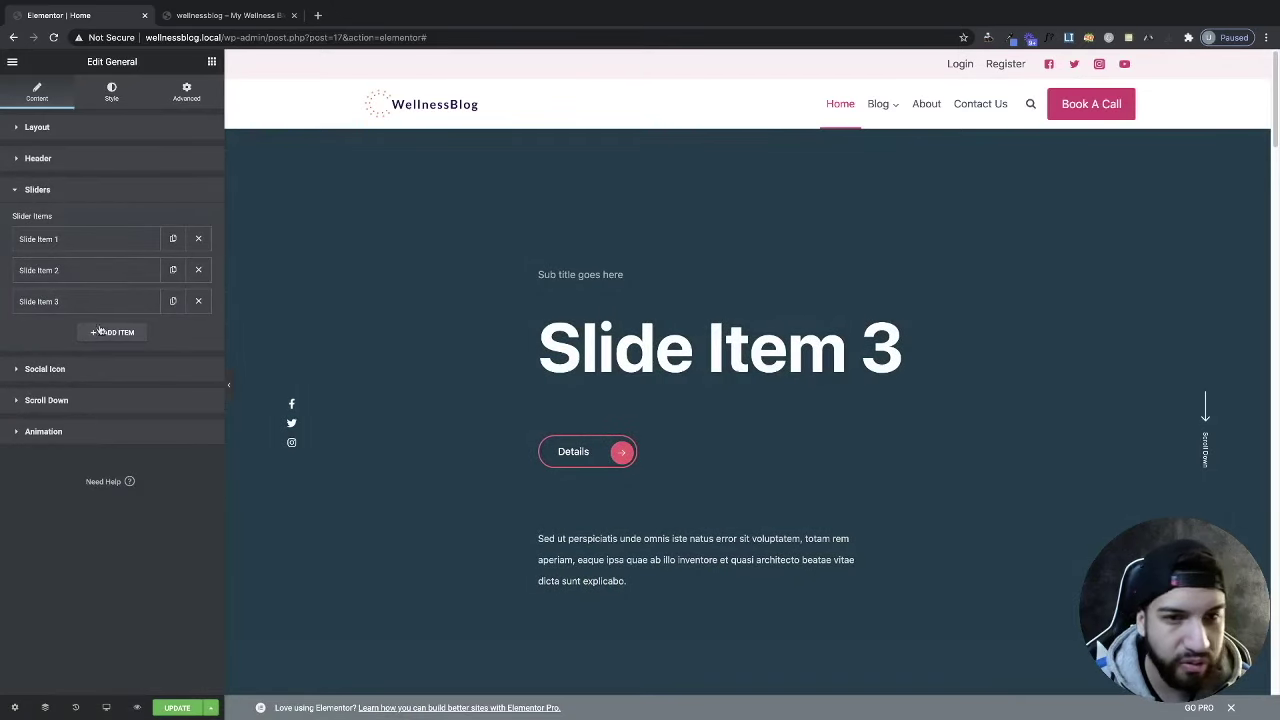
{"action": "left_click", "coordinate": [112, 242]}
{"action": "scroll", "coordinate": [170, 373], "scroll_direction": "down", "scroll_amount": 1}
{"action": "scroll", "coordinate": [170, 373], "scroll_direction": "down", "scroll_amount": 1}
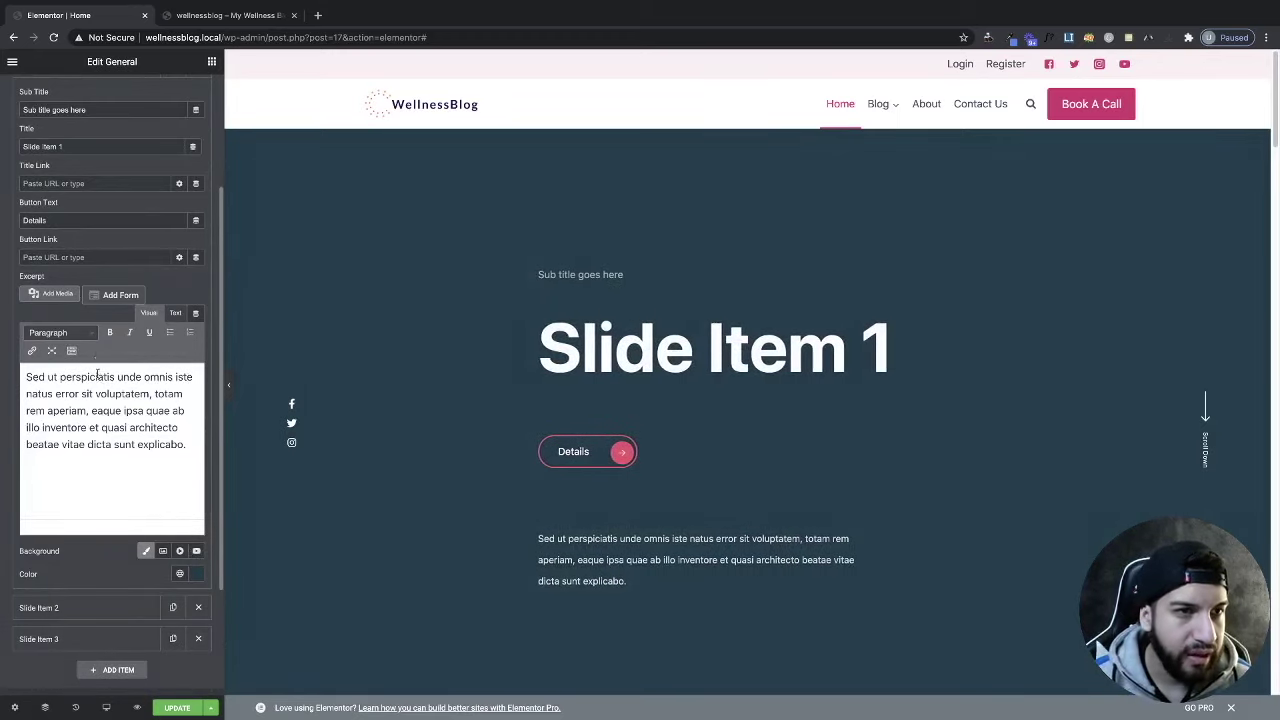
Step: Try Image, Video and YouTube backgrounds on Slide Item 1, then revert to Color
{"action": "left_click", "coordinate": [162, 552]}
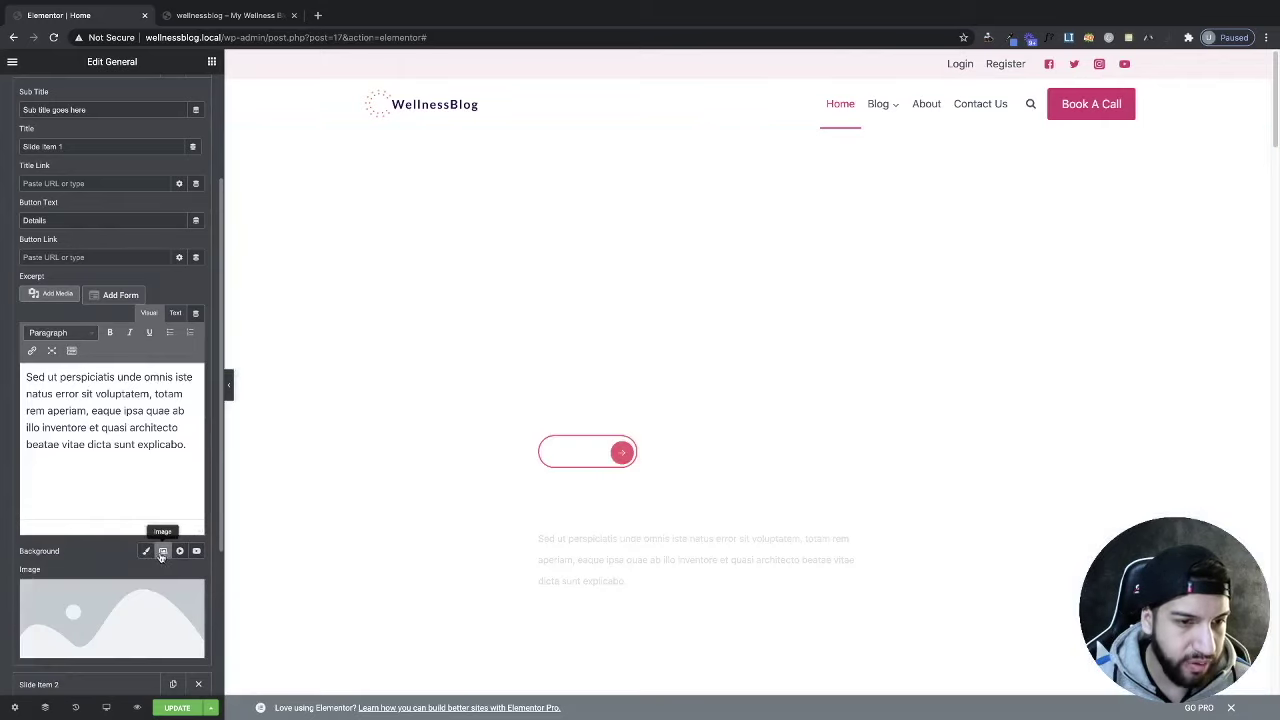
{"action": "left_click", "coordinate": [178, 553]}
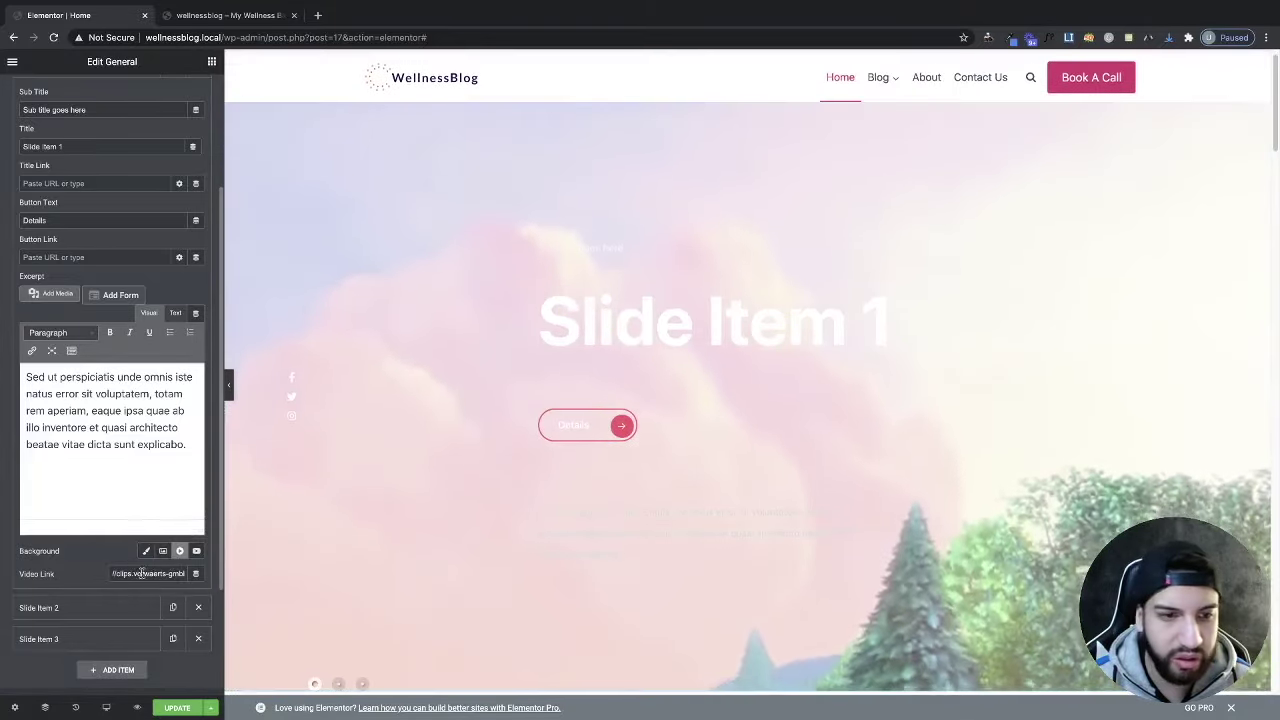
{"action": "left_click", "coordinate": [196, 551]}
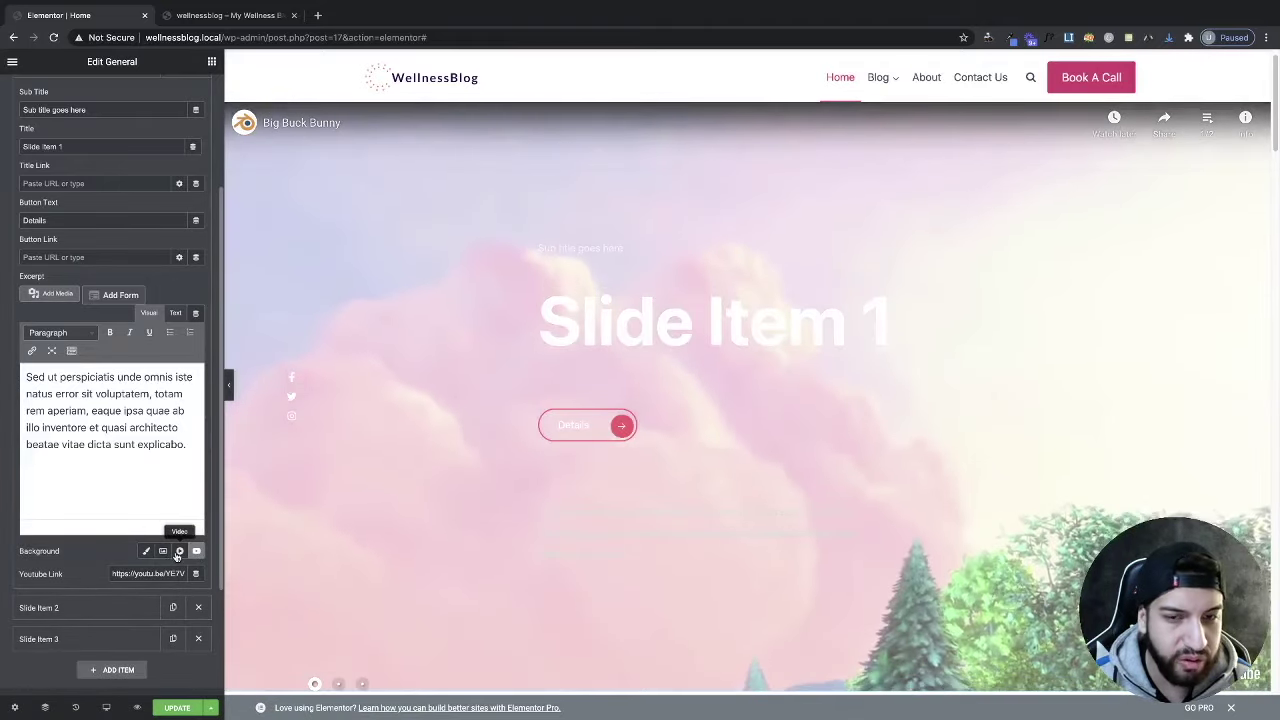
{"action": "left_click", "coordinate": [179, 551]}
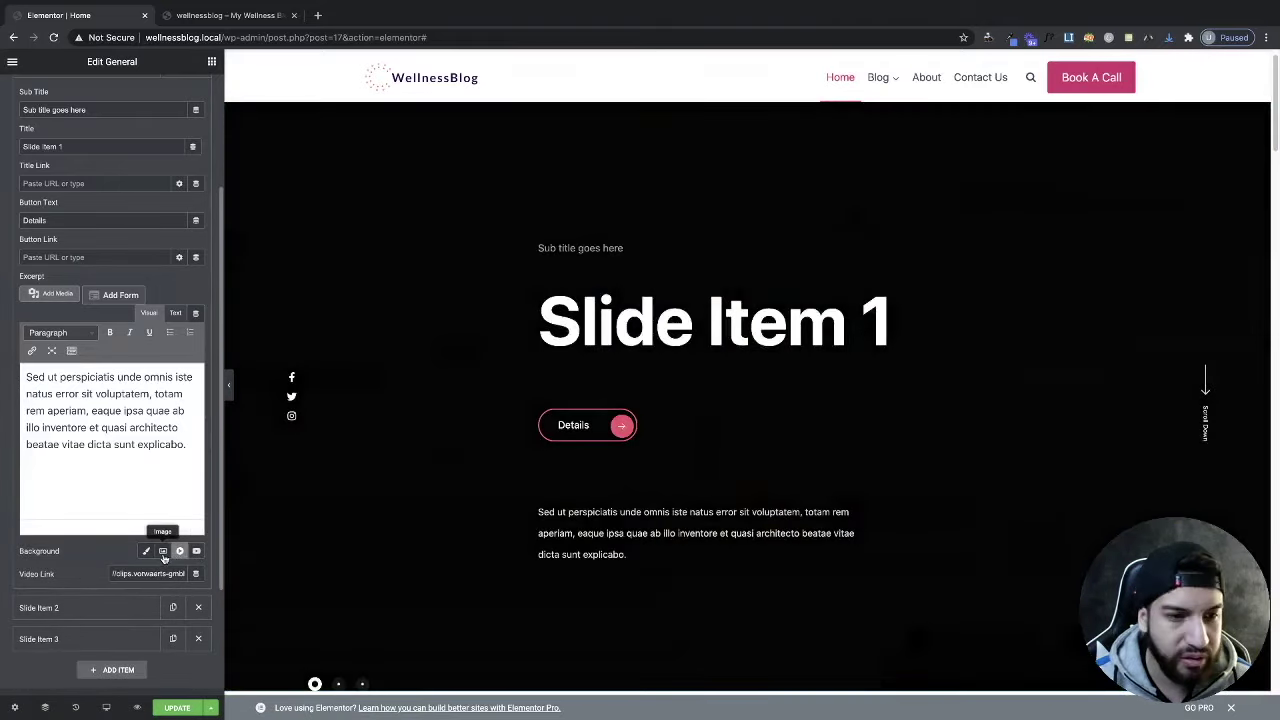
{"action": "left_click", "coordinate": [163, 551]}
{"action": "left_click", "coordinate": [146, 551]}
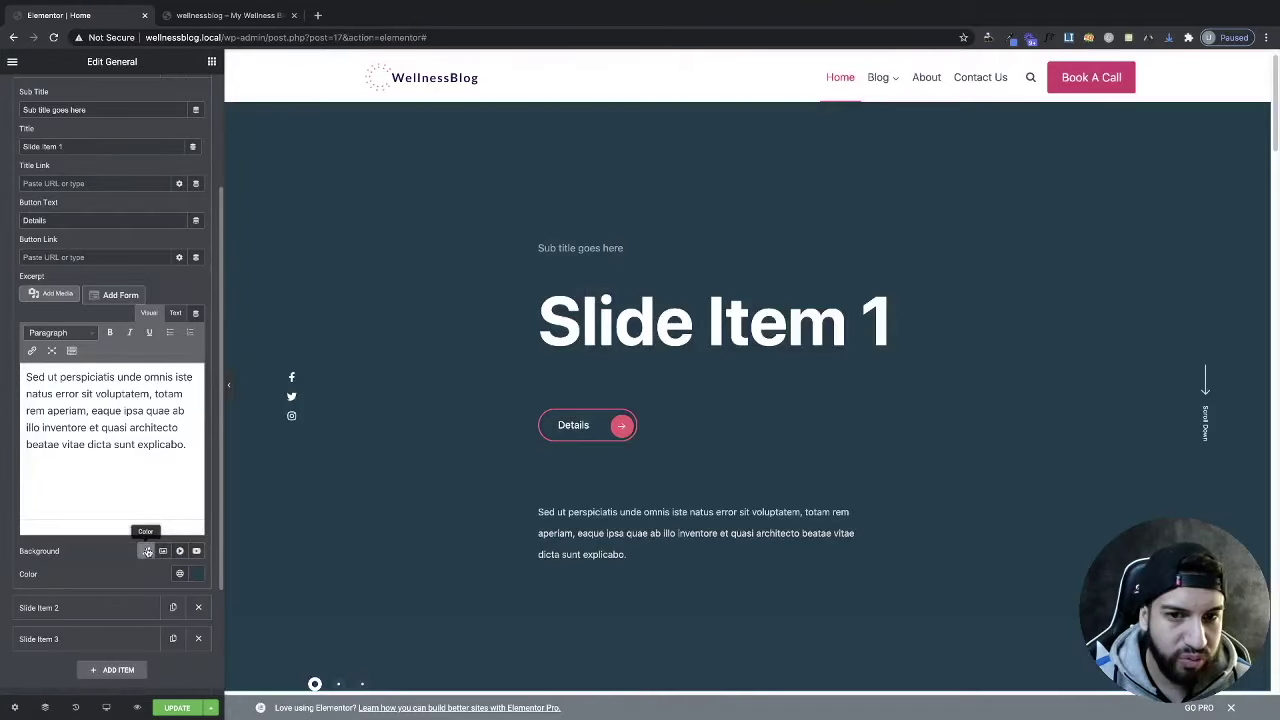
Step: Expand the settings of Slide Item 2 and Slide Item 3
{"action": "scroll", "coordinate": [145, 540], "scroll_direction": "down", "scroll_amount": 1}
{"action": "left_click", "coordinate": [108, 540]}
{"action": "left_click", "coordinate": [108, 577]}
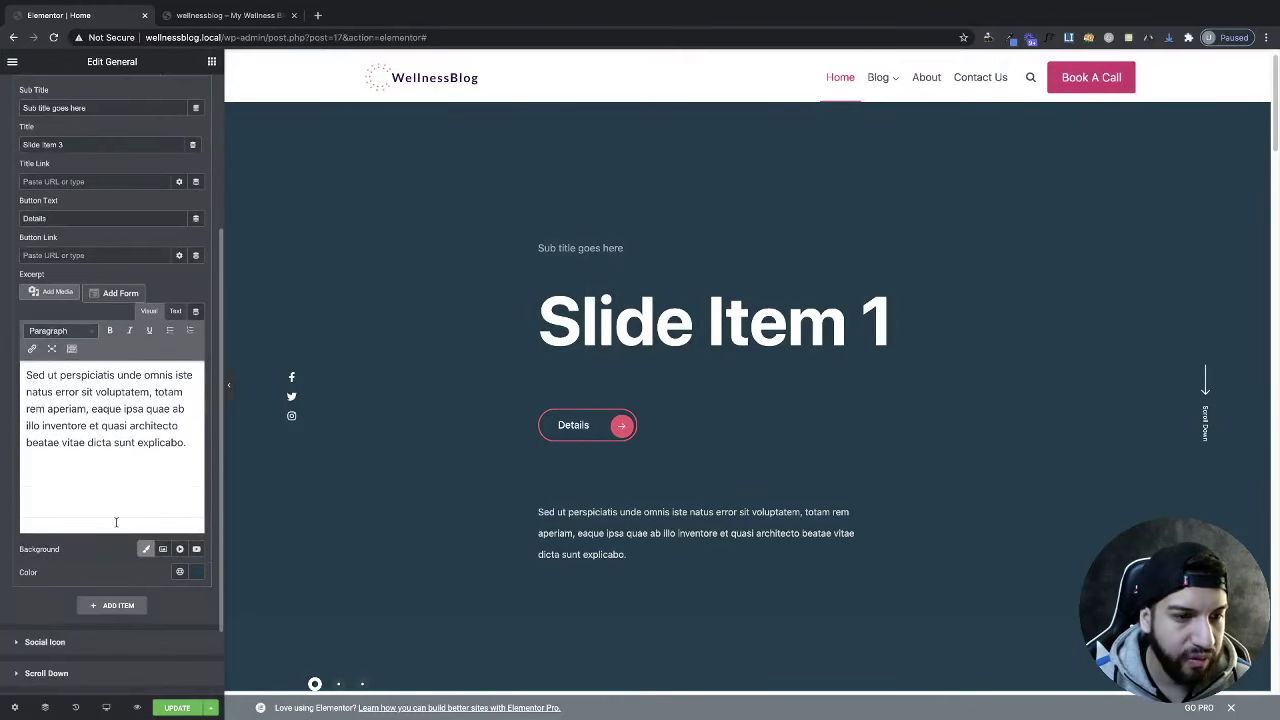
Step: Expand the Social Icon, Scroll Down and Animation content sections
{"action": "left_click", "coordinate": [92, 549]}
{"action": "left_click", "coordinate": [110, 402]}
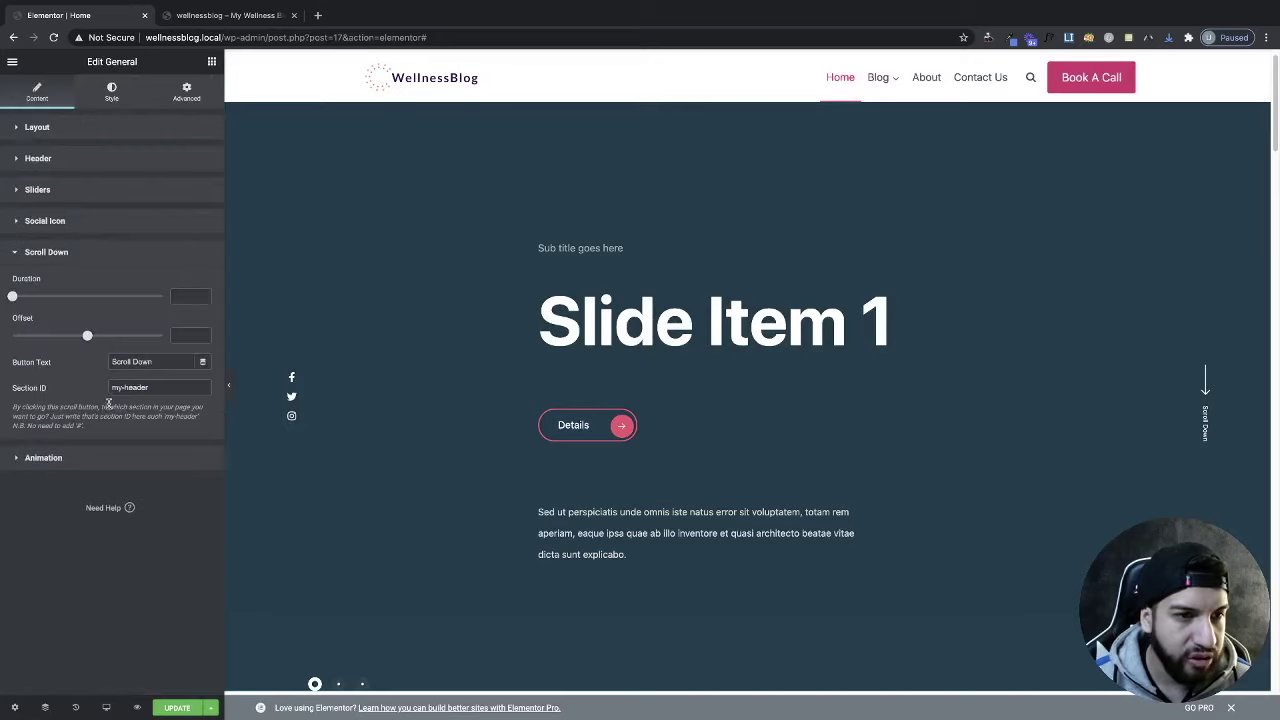
{"action": "left_click", "coordinate": [98, 455]}
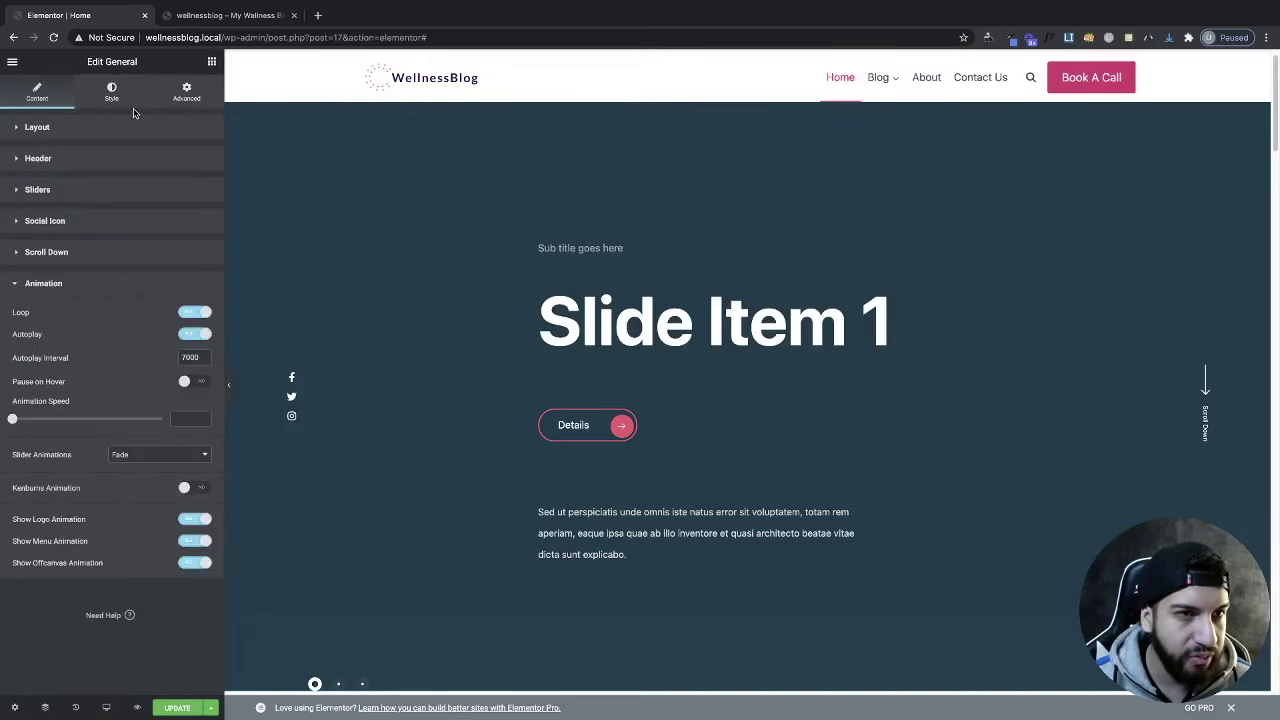
{"action": "left_click", "coordinate": [98, 255]}
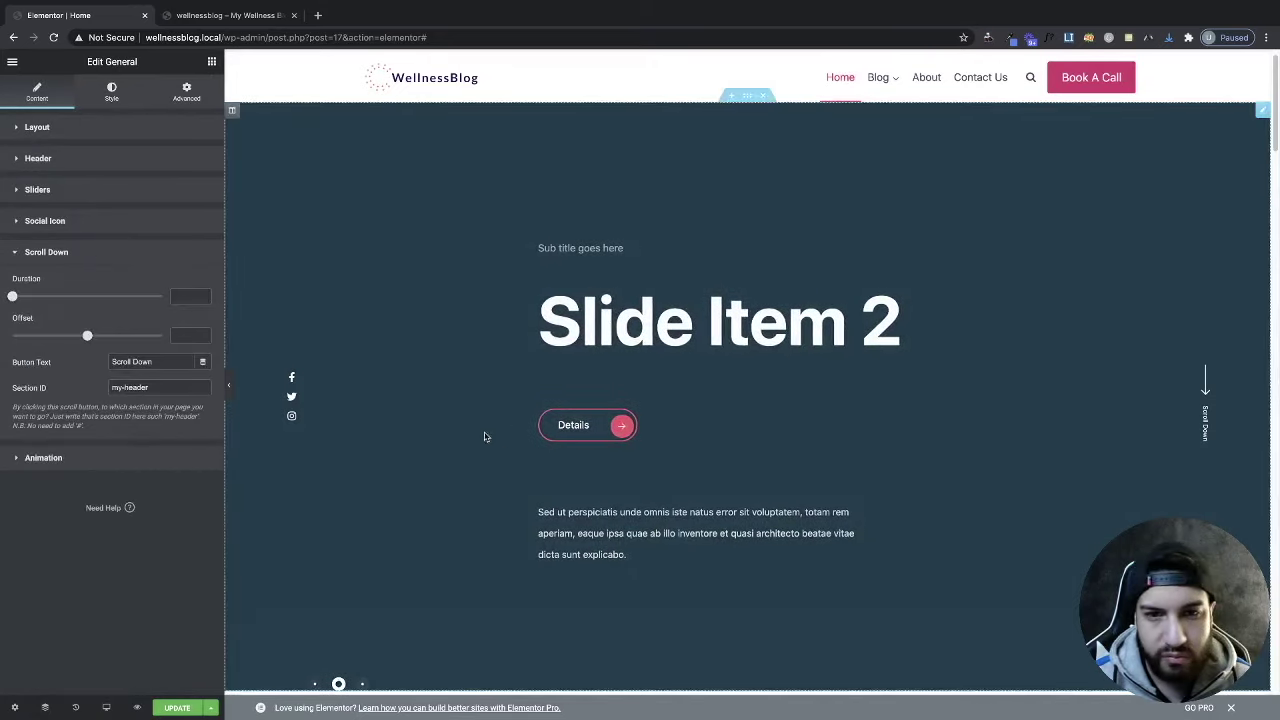
Step: In Style, review the offcanvas options and slide text styles for sub title, excerpt and button
{"action": "left_click", "coordinate": [113, 100]}
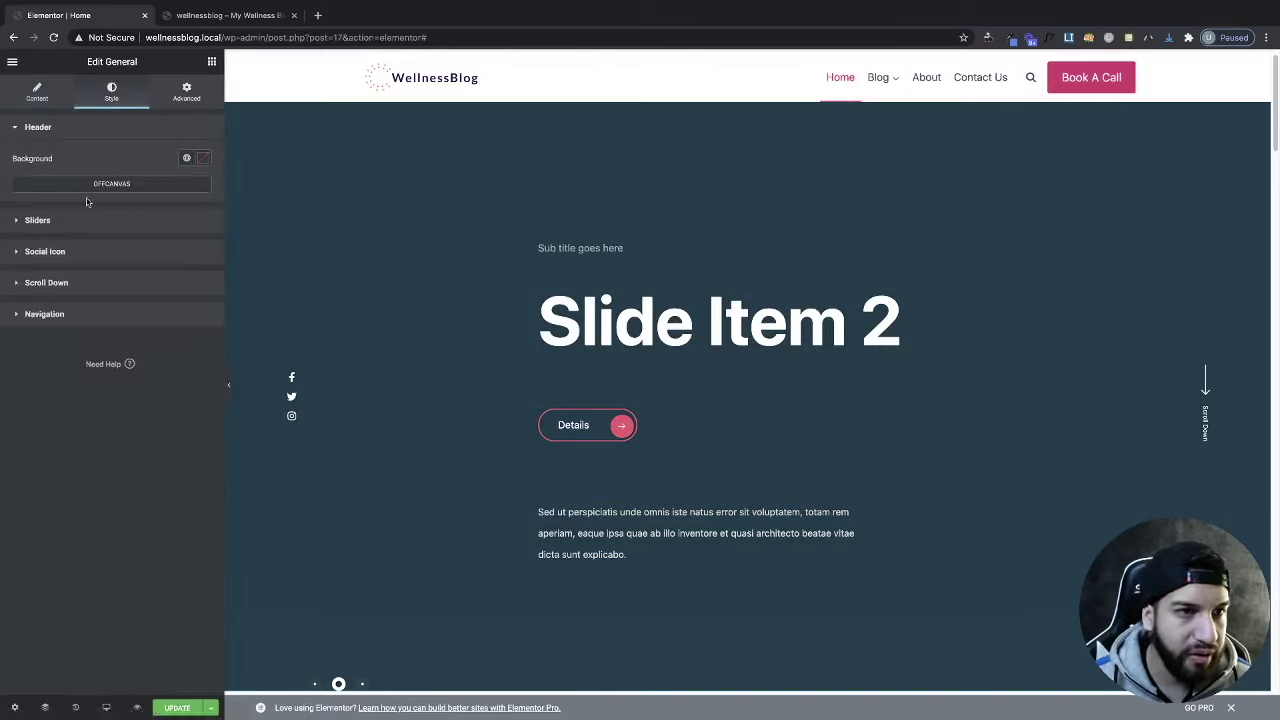
{"action": "left_click", "coordinate": [122, 186]}
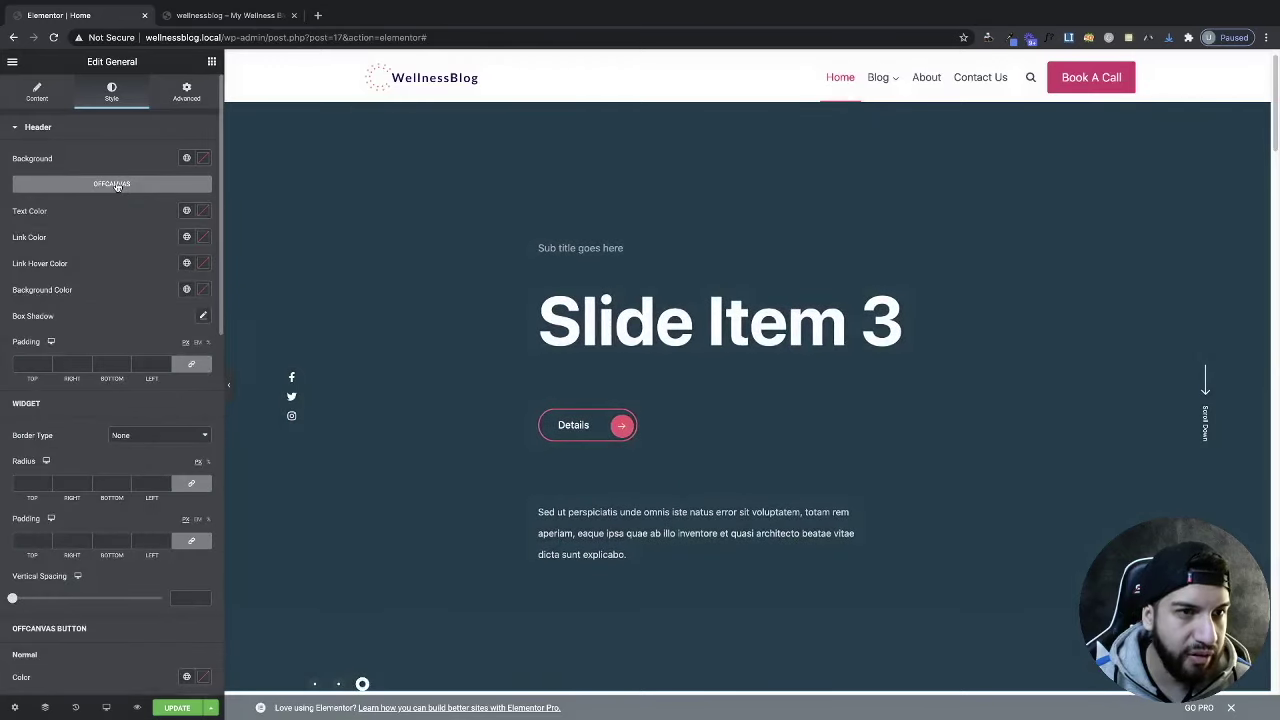
{"action": "scroll", "coordinate": [135, 430], "scroll_direction": "down", "scroll_amount": 5}
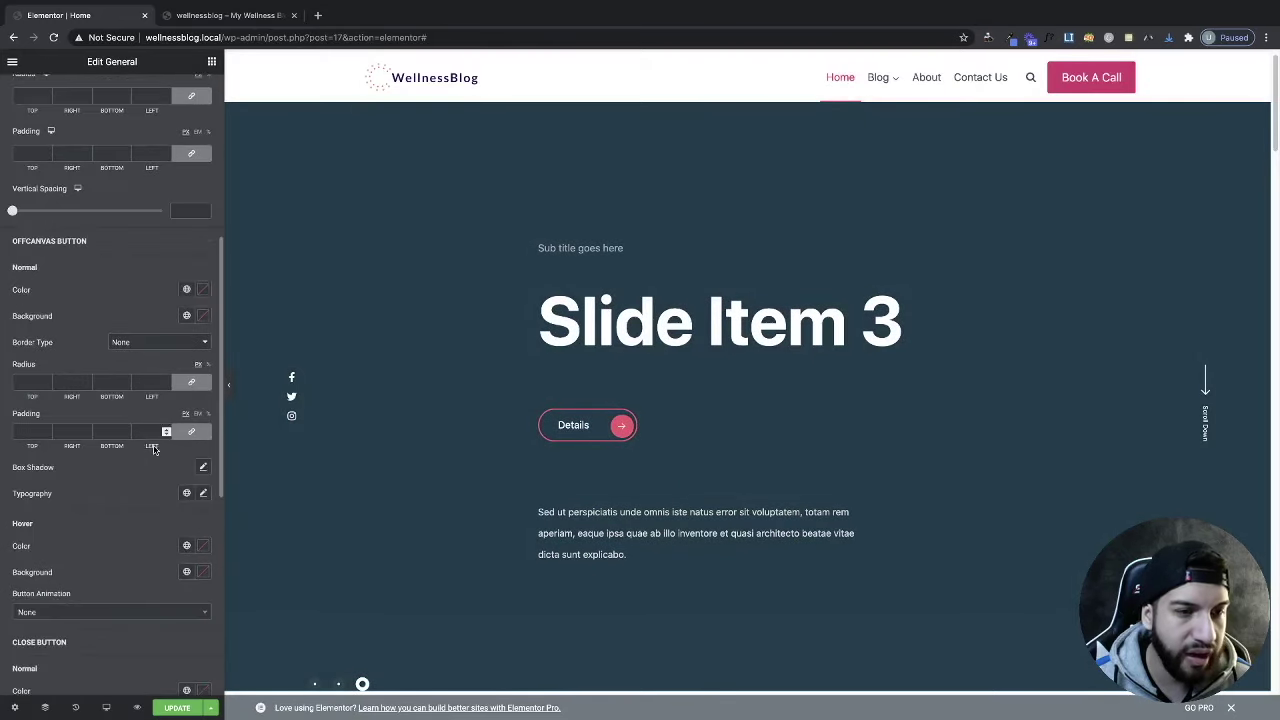
{"action": "scroll", "coordinate": [143, 445], "scroll_direction": "down", "scroll_amount": 4}
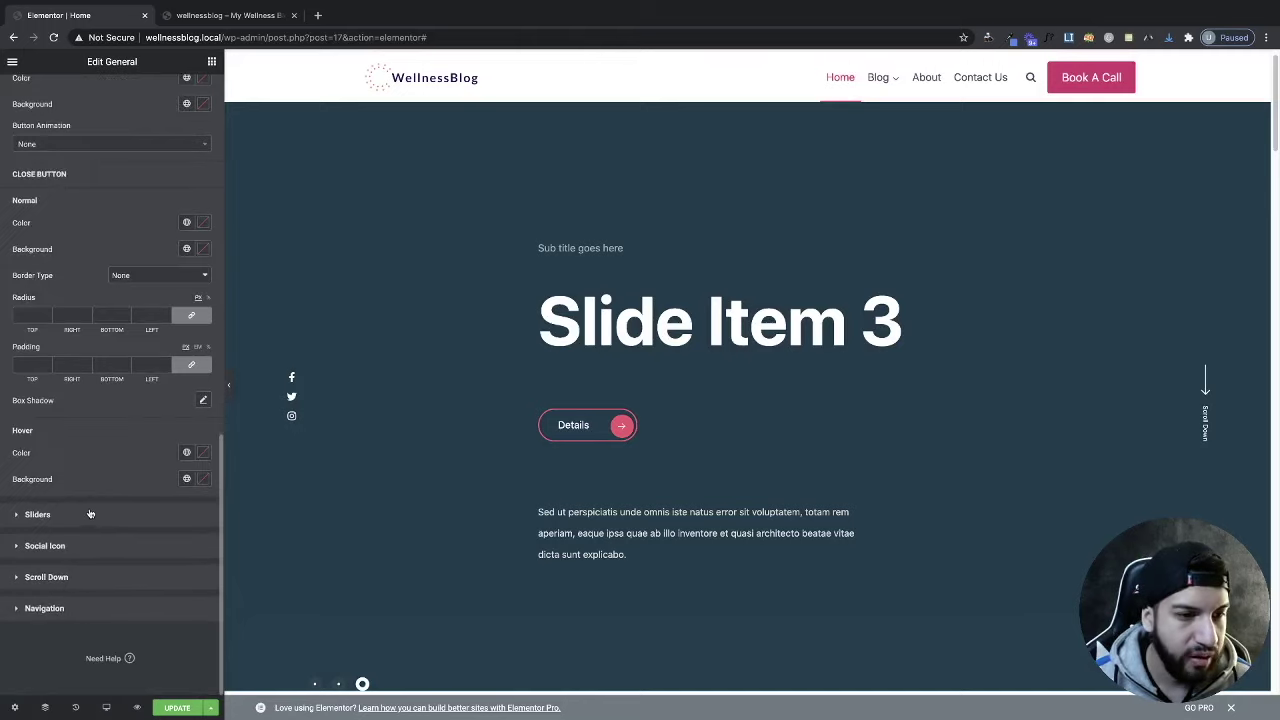
{"action": "left_click", "coordinate": [110, 514]}
{"action": "left_click", "coordinate": [87, 188]}
{"action": "left_click", "coordinate": [136, 188]}
{"action": "left_click", "coordinate": [183, 192]}
{"action": "scroll", "coordinate": [127, 535], "scroll_direction": "down", "scroll_amount": 2}
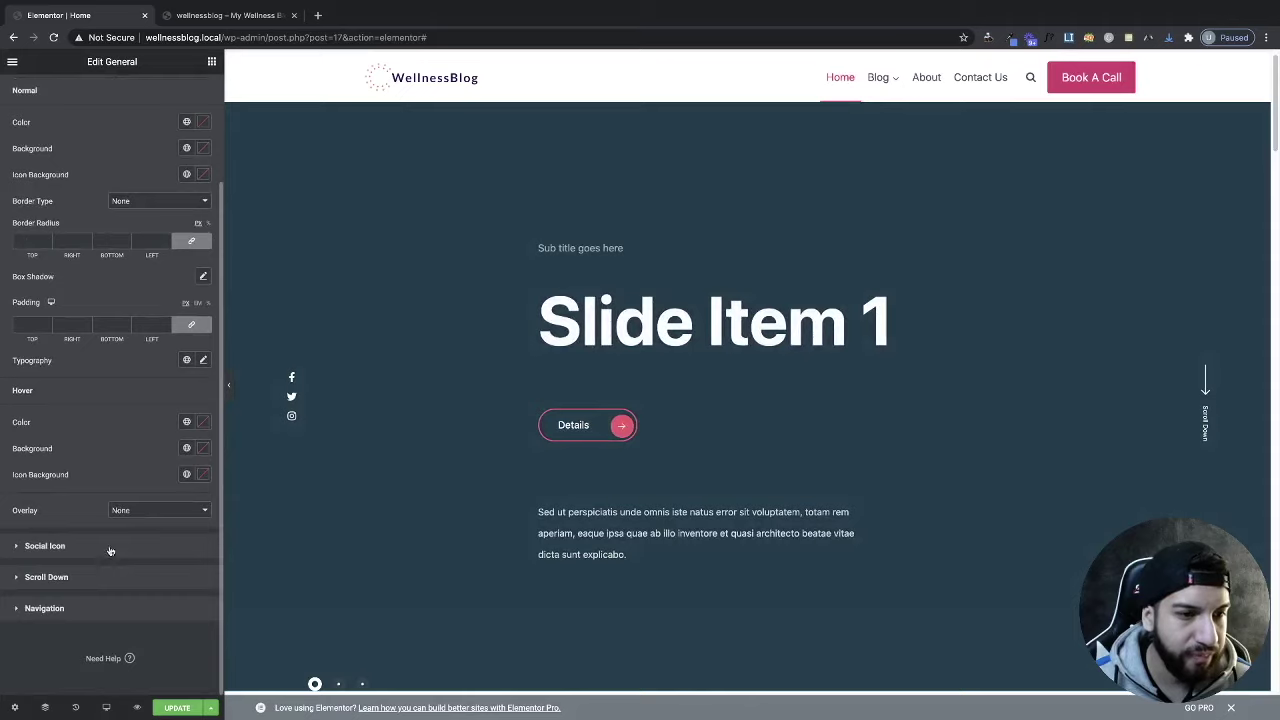
Step: Expand the Social Icon, Scroll Down and Navigation style sections
{"action": "left_click", "coordinate": [110, 547]}
{"action": "left_click", "coordinate": [80, 569]}
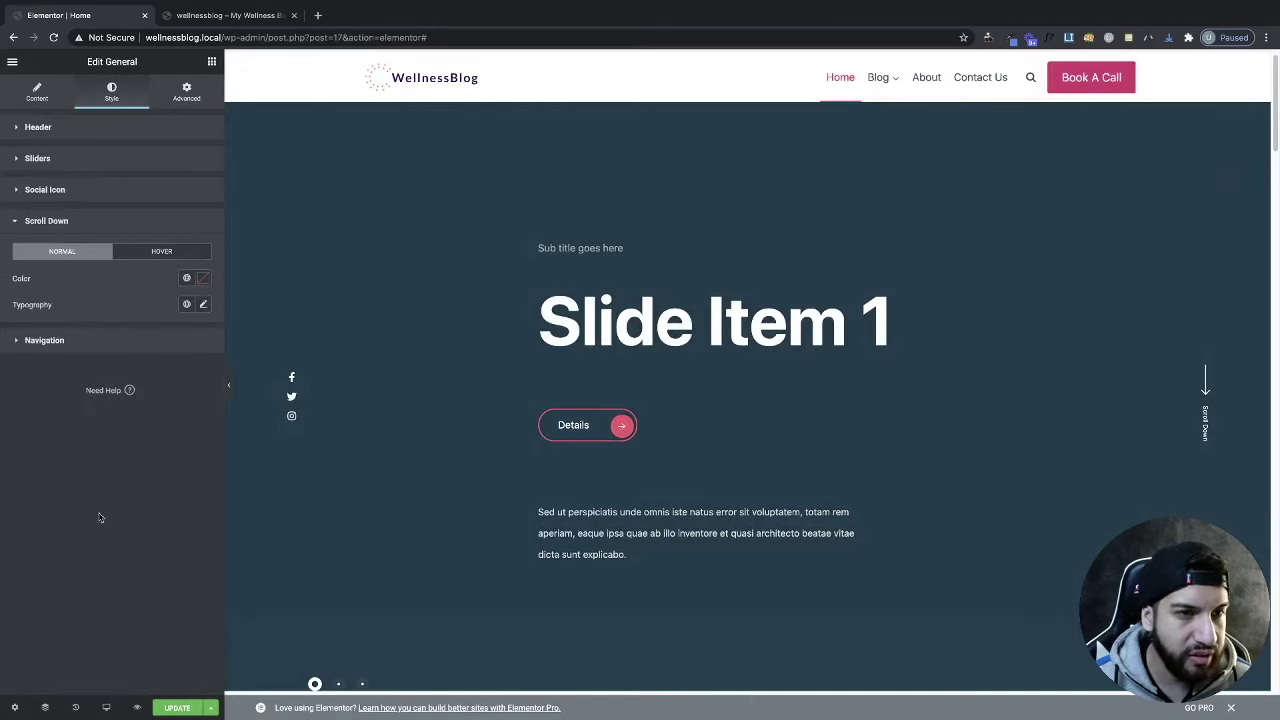
{"action": "left_click", "coordinate": [107, 345]}
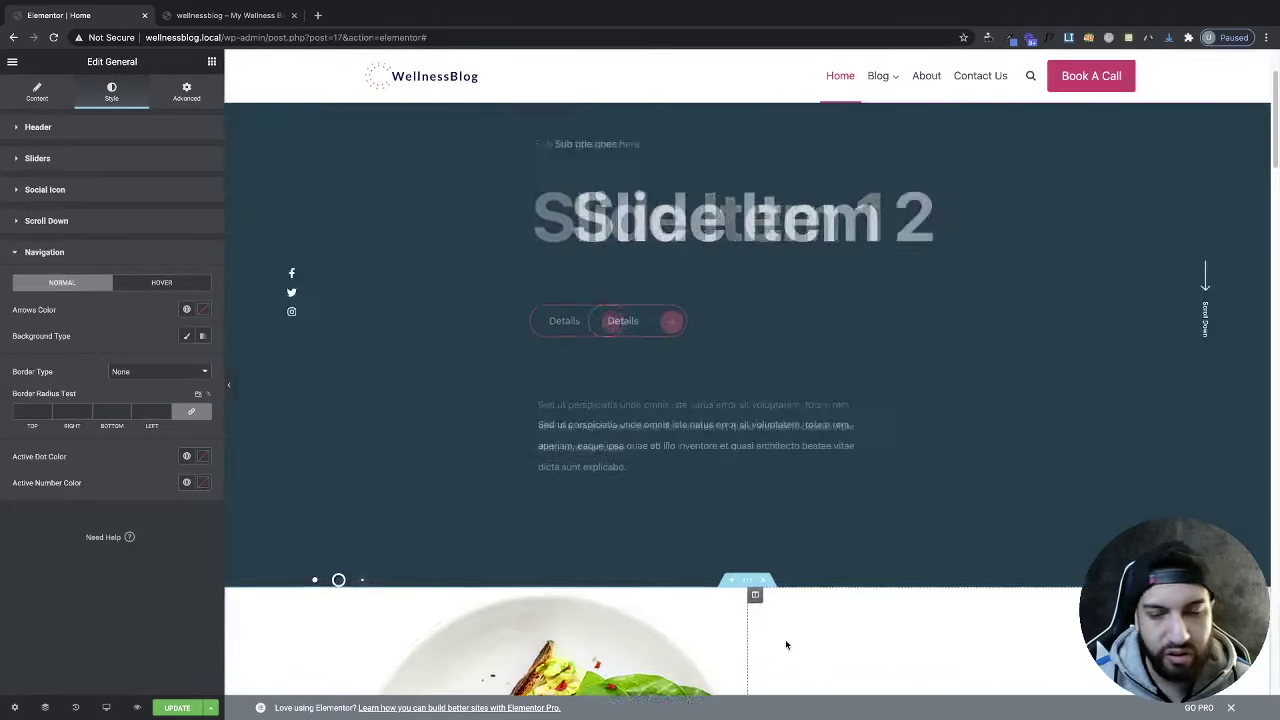
Step: Delete the General slider, drag an Isolate slider to the page top, and bring up its actions
{"action": "right_click", "coordinate": [531, 228]}
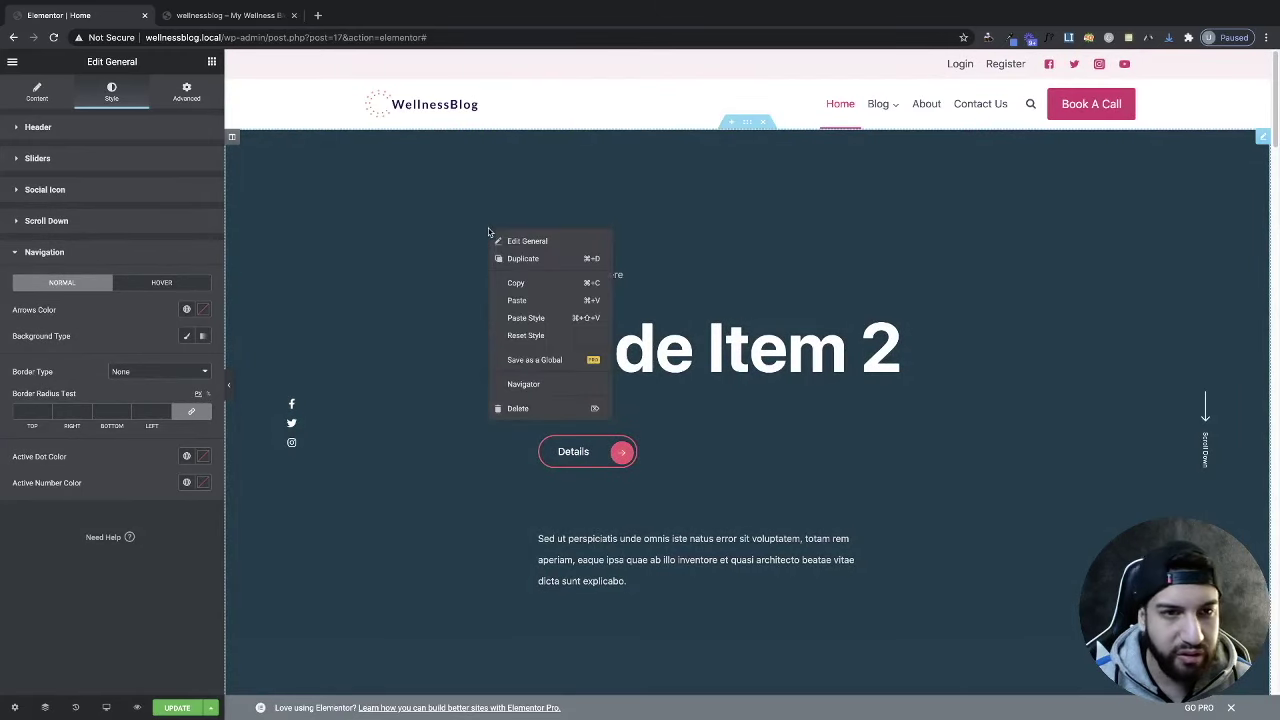
{"action": "left_click", "coordinate": [510, 409]}
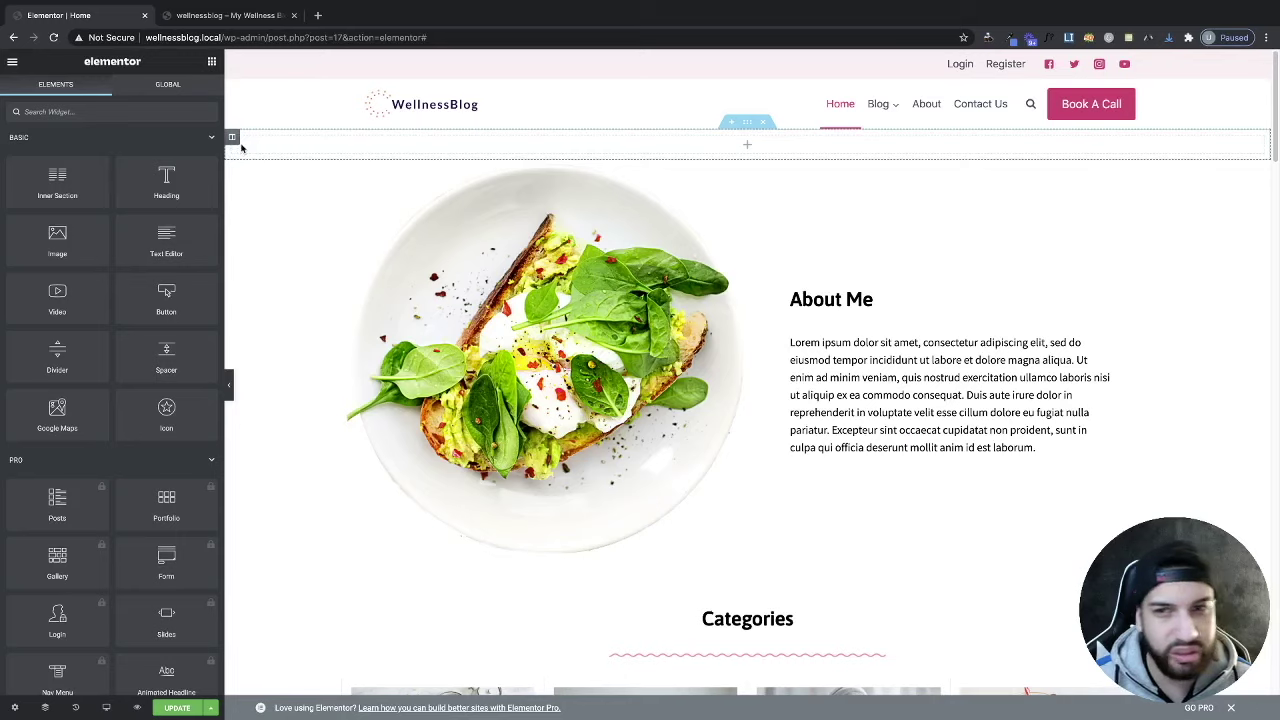
{"action": "left_click", "coordinate": [125, 114]}
{"action": "type", "text": "slider"}
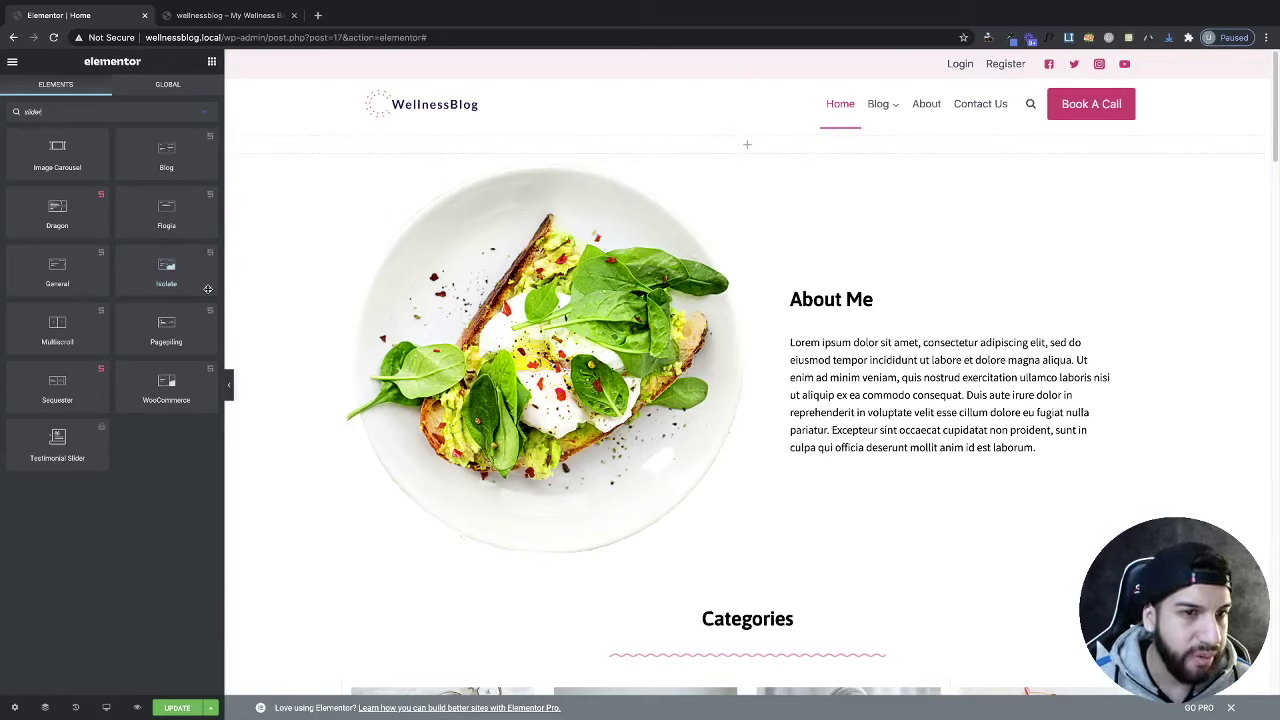
{"action": "left_click_drag", "start_coordinate": [166, 282], "coordinate": [509, 150]}
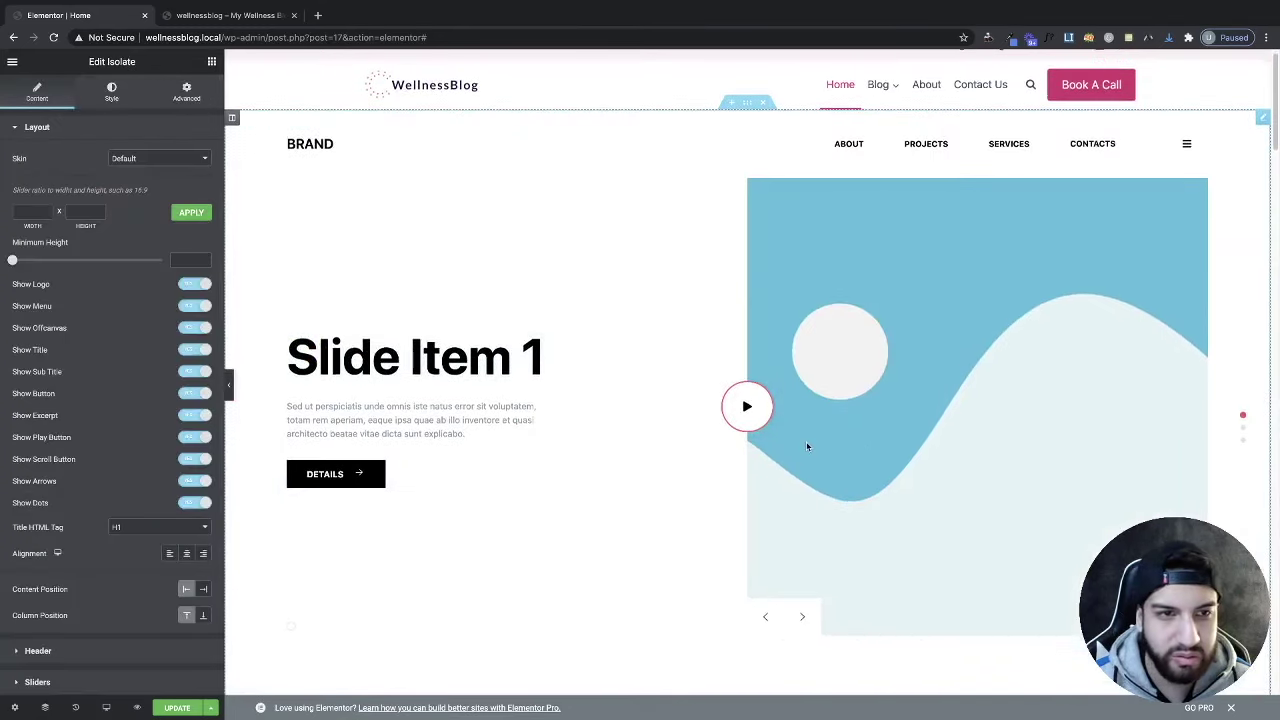
{"action": "scroll", "coordinate": [600, 398], "scroll_direction": "up", "scroll_amount": 1}
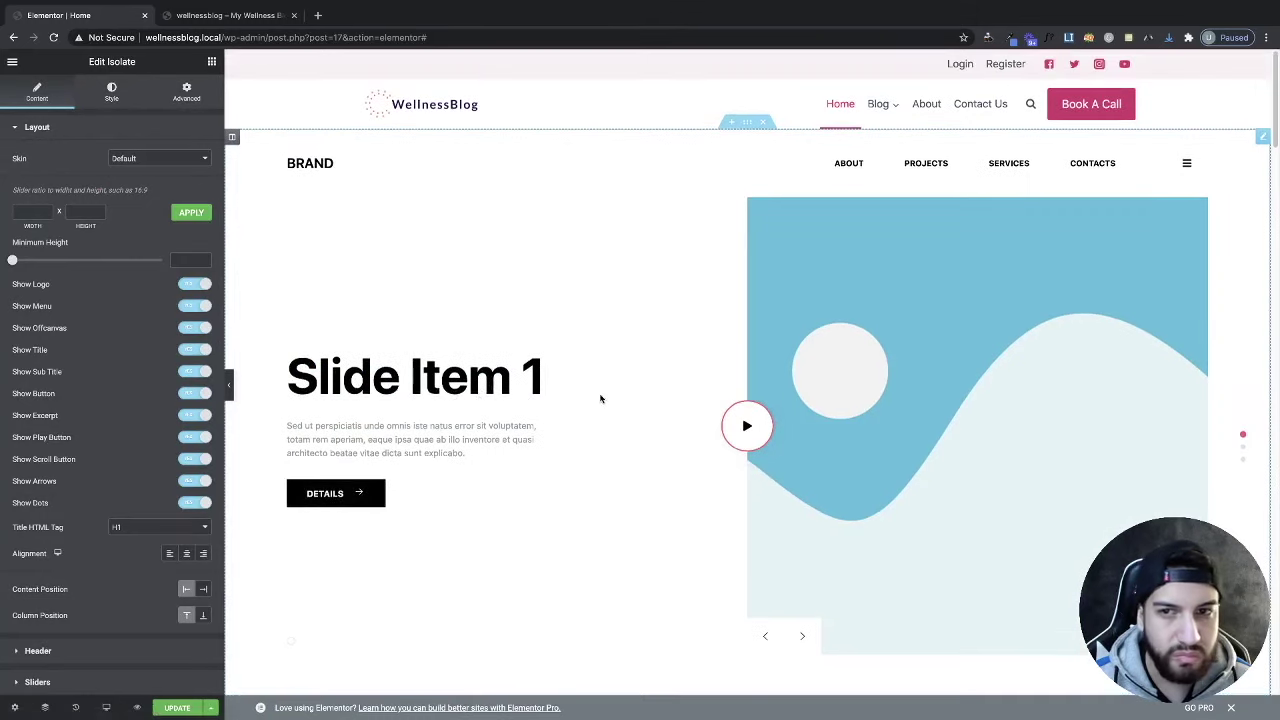
{"action": "right_click", "coordinate": [462, 284]}
Step: Swap the Isolate slider for a Multiscroll slider, update the page, and open the preview tab
{"action": "left_click", "coordinate": [478, 447]}
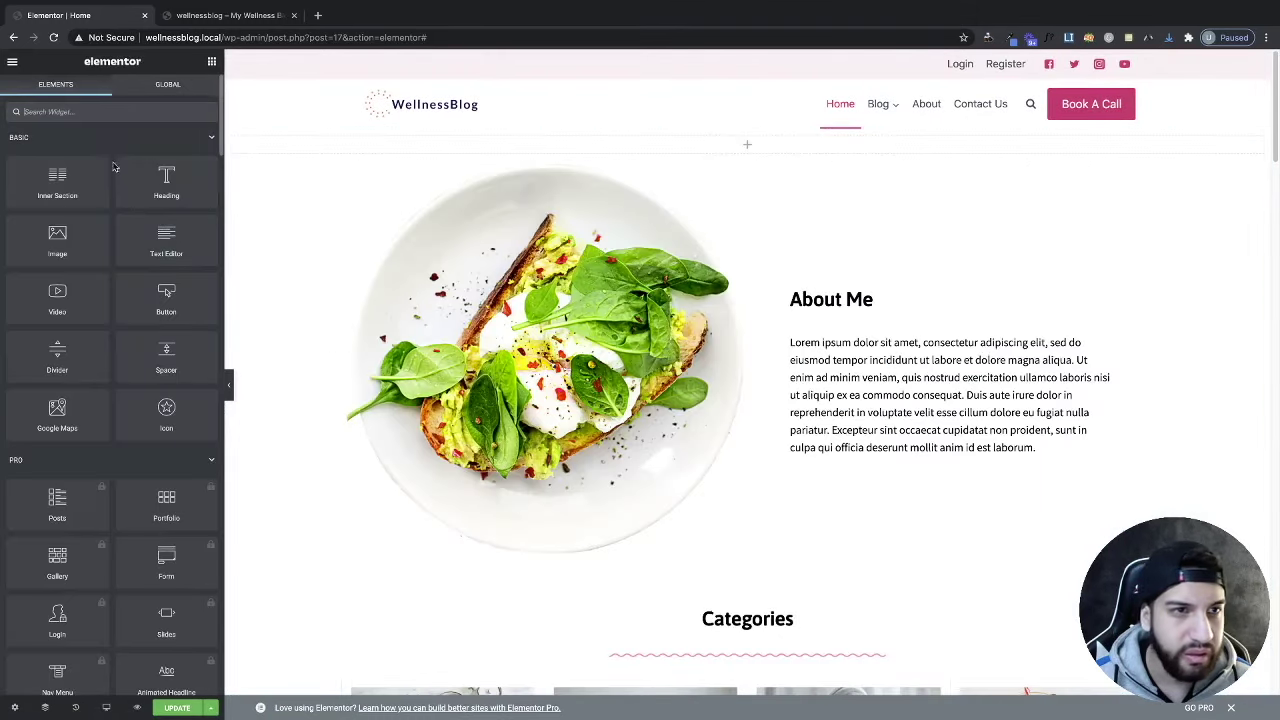
{"action": "type", "text": "slider"}
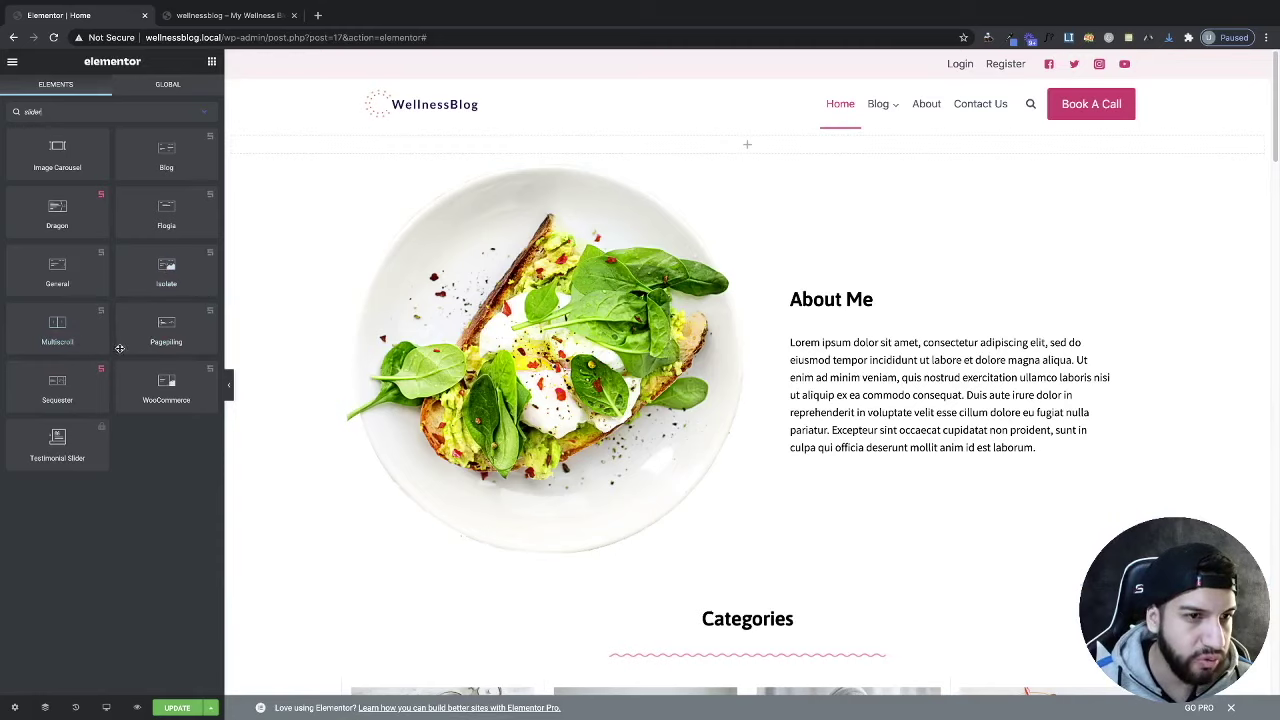
{"action": "left_click_drag", "start_coordinate": [83, 333], "coordinate": [446, 155]}
{"action": "left_click", "coordinate": [177, 707]}
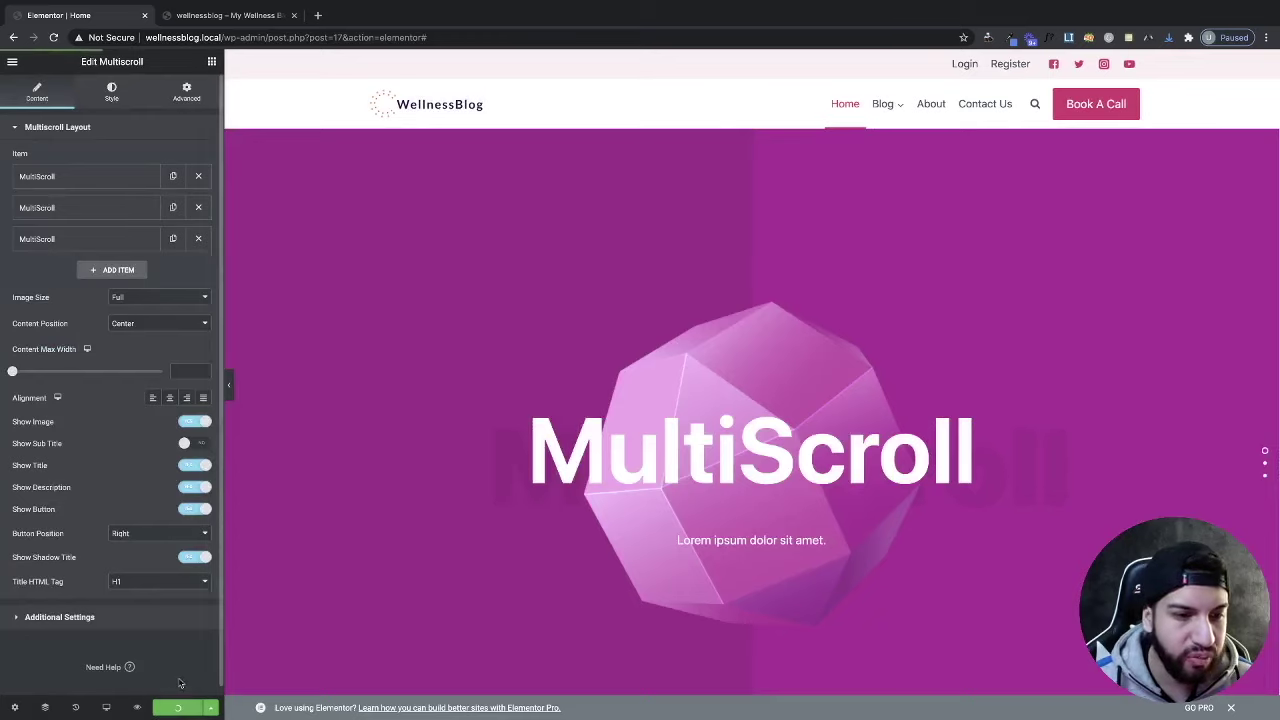
{"action": "left_click", "coordinate": [195, 16]}
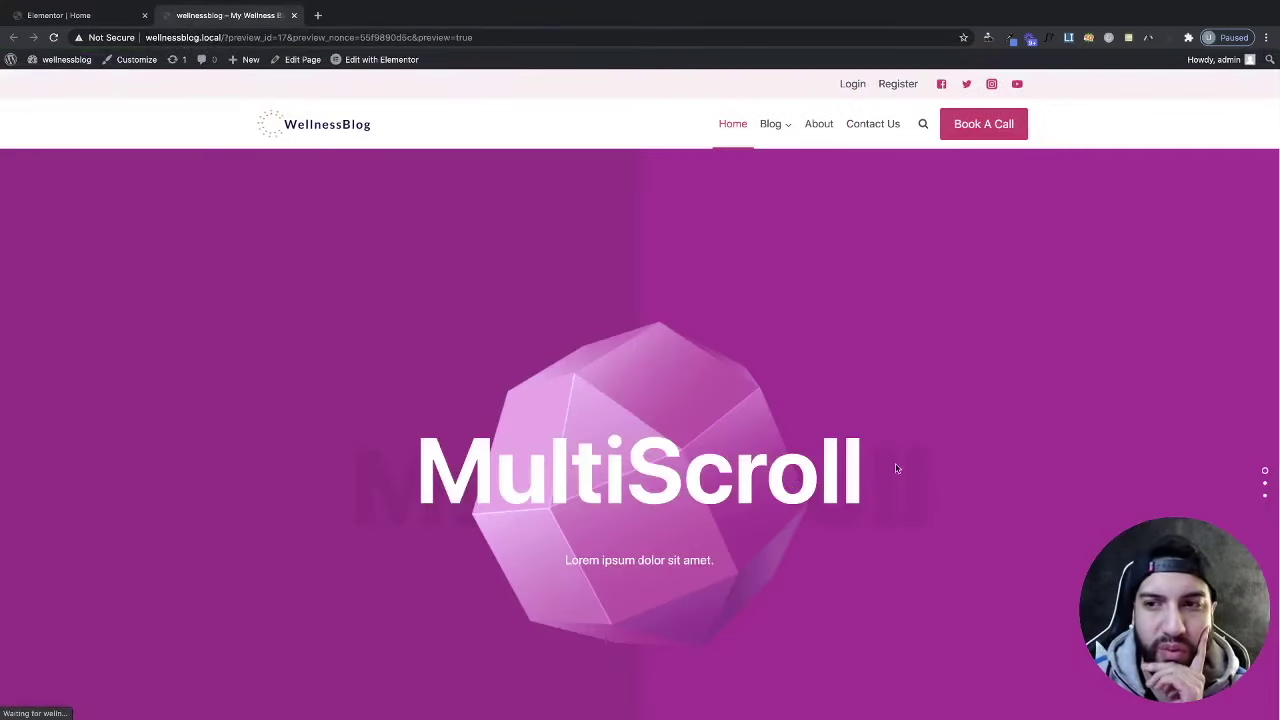
Step: Scroll the site preview up and down to cycle the MultiScroll split slides
{"action": "scroll", "coordinate": [942, 402], "scroll_direction": "down", "scroll_amount": 1}
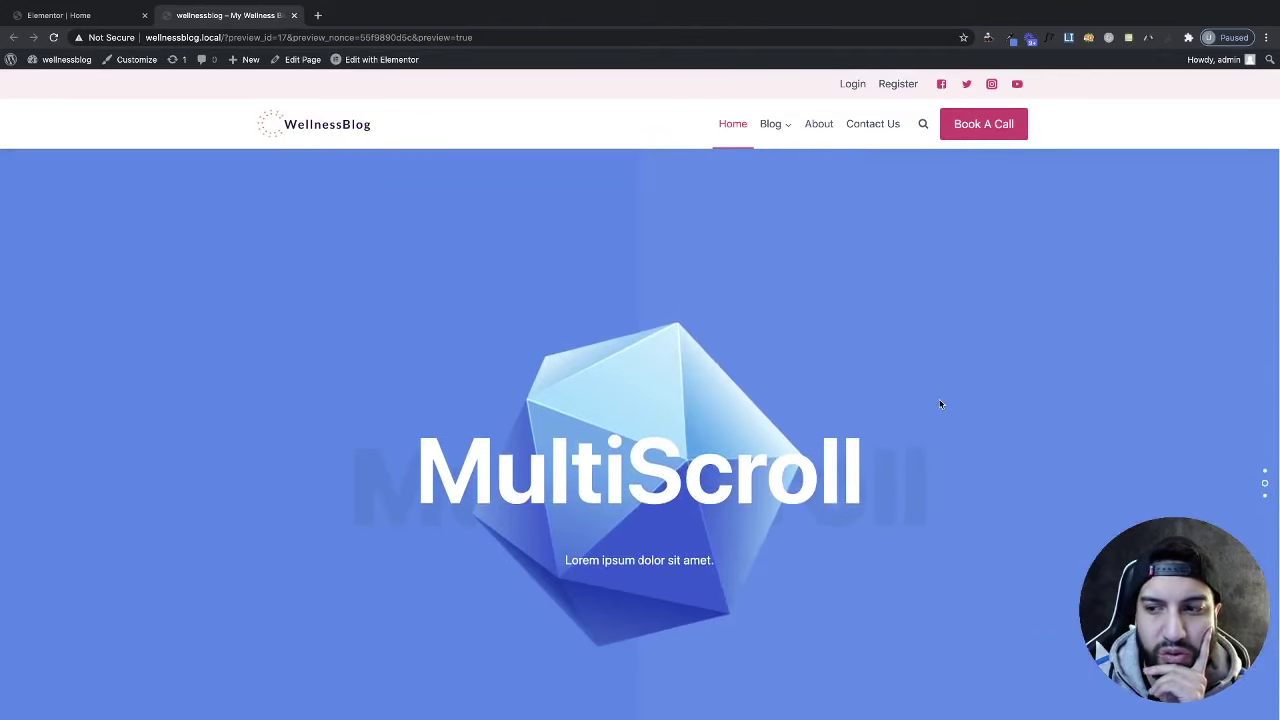
{"action": "scroll", "coordinate": [942, 402], "scroll_direction": "down", "scroll_amount": 1}
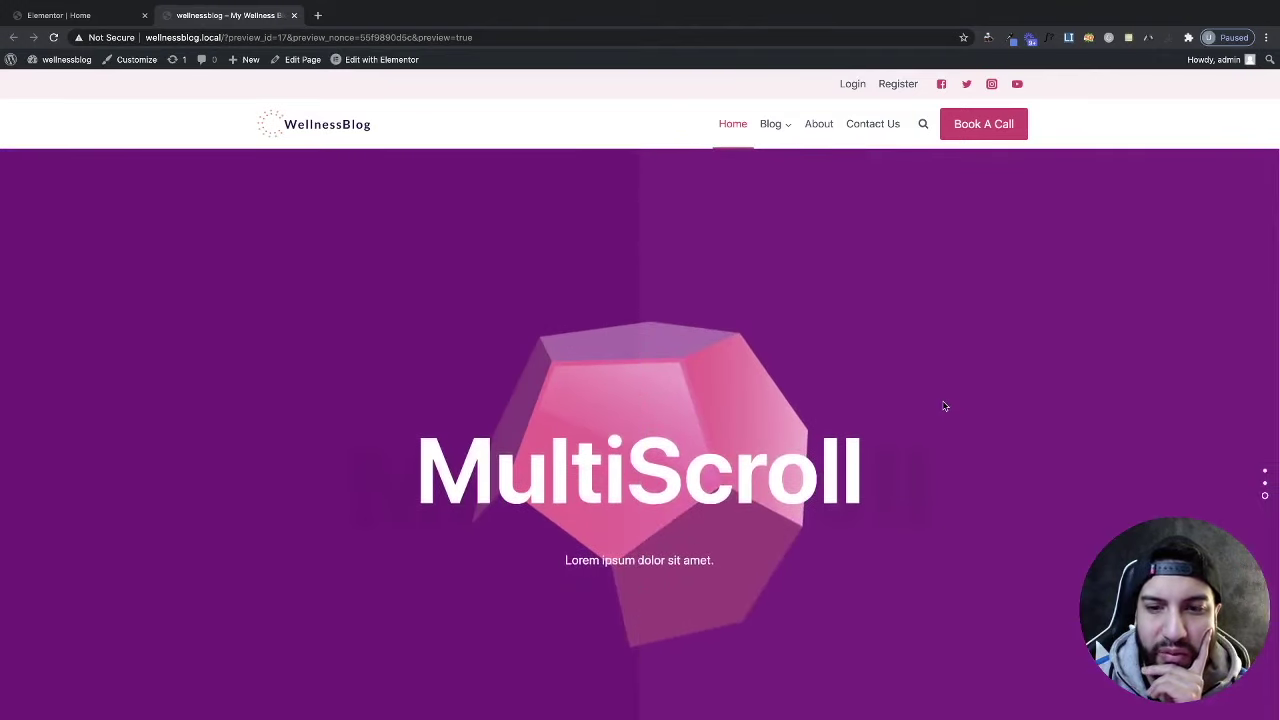
{"action": "scroll", "coordinate": [943, 403], "scroll_direction": "up", "scroll_amount": 1}
{"action": "scroll", "coordinate": [943, 403], "scroll_direction": "down", "scroll_amount": 1}
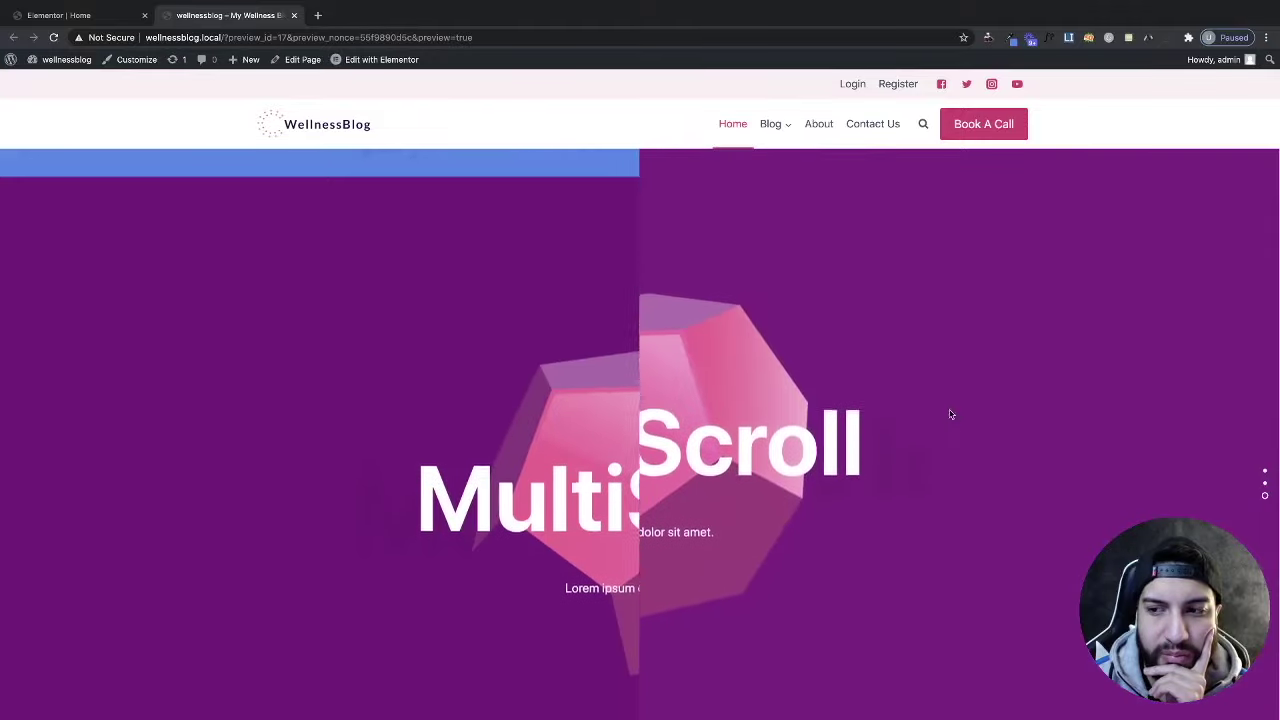
{"action": "scroll", "coordinate": [808, 545], "scroll_direction": "up", "scroll_amount": 2}
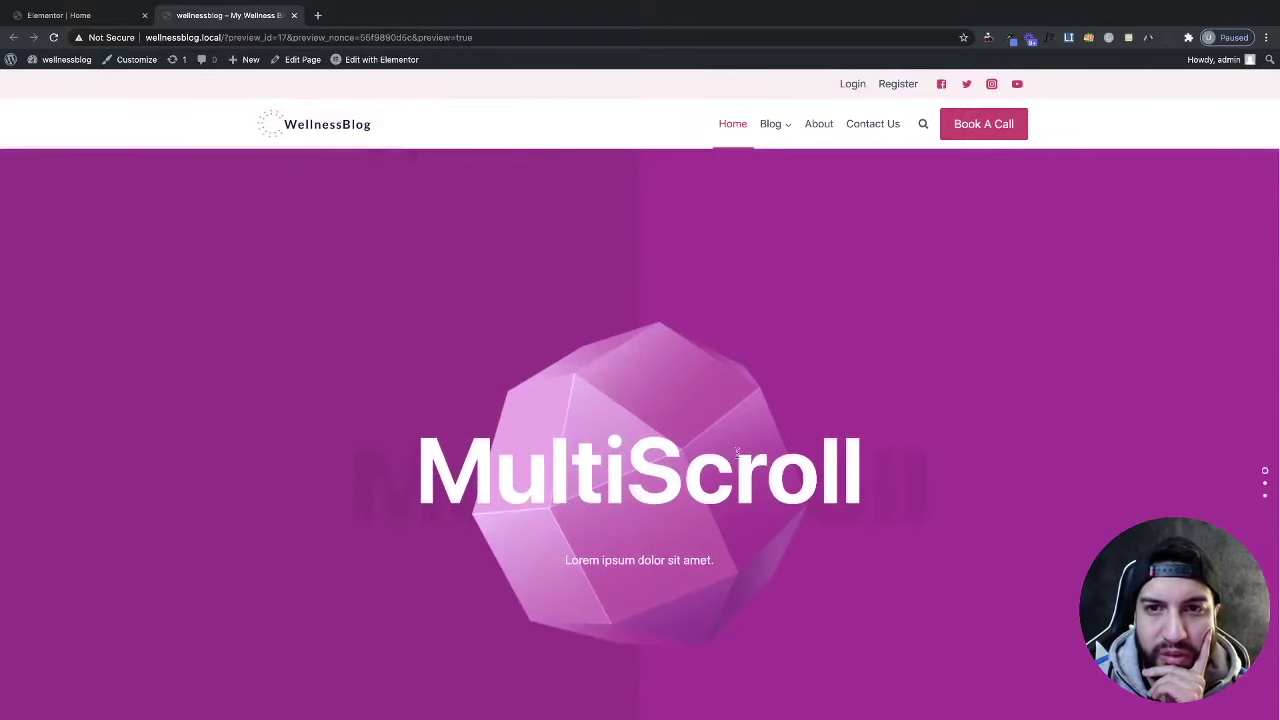
{"action": "scroll", "coordinate": [766, 478], "scroll_direction": "down", "scroll_amount": 1}
{"action": "scroll", "coordinate": [835, 470], "scroll_direction": "down", "scroll_amount": 1}
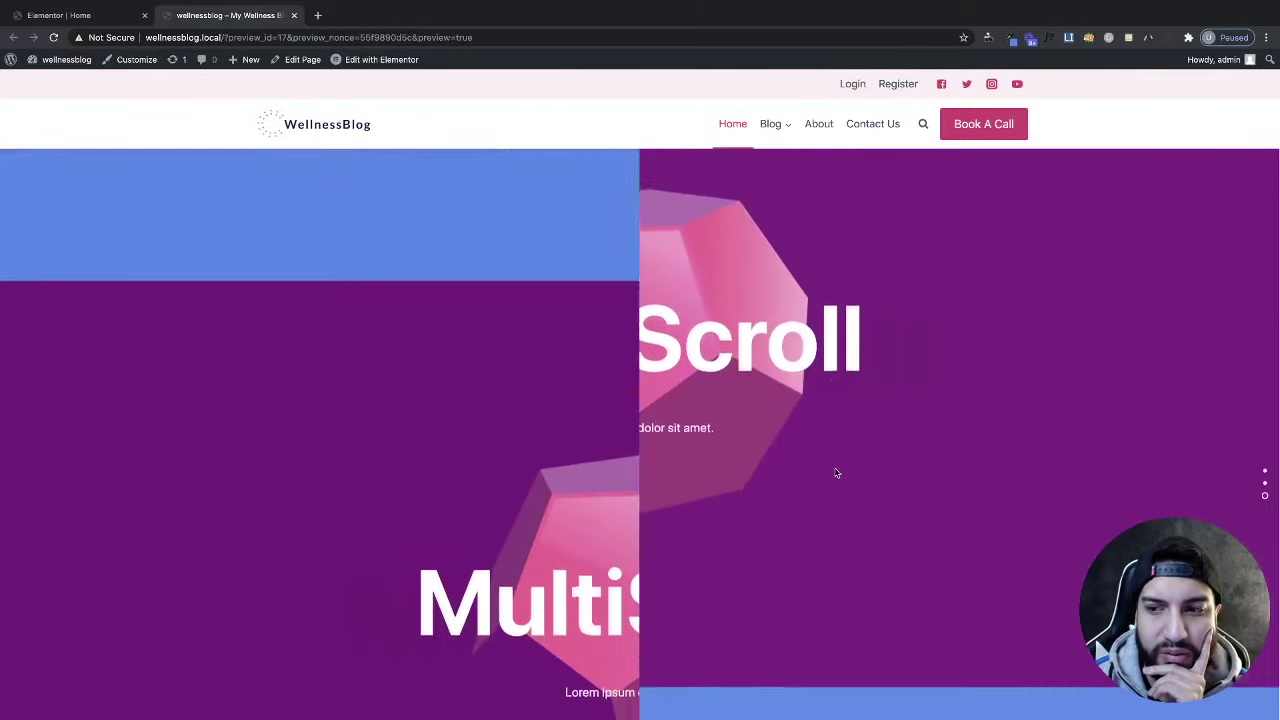
{"action": "scroll", "coordinate": [834, 477], "scroll_direction": "up", "scroll_amount": 1}
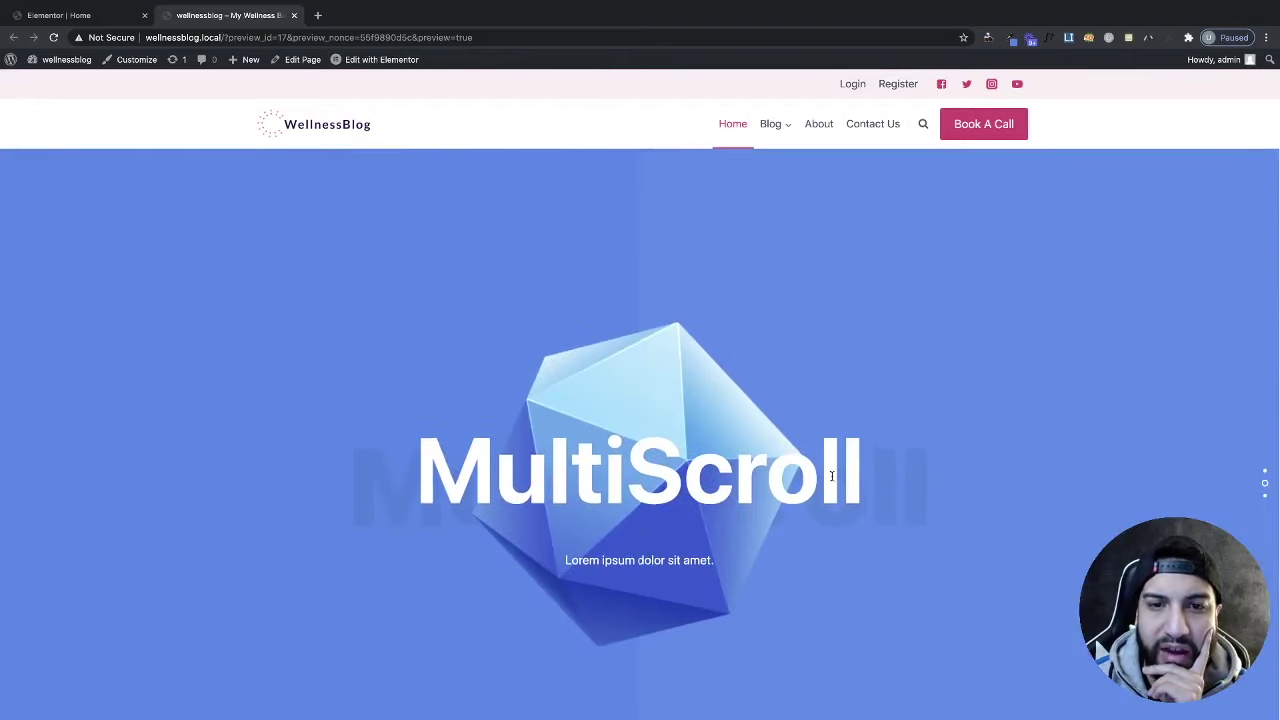
{"action": "scroll", "coordinate": [832, 475], "scroll_direction": "up", "scroll_amount": 1}
{"action": "scroll", "coordinate": [829, 470], "scroll_direction": "down", "scroll_amount": 1}
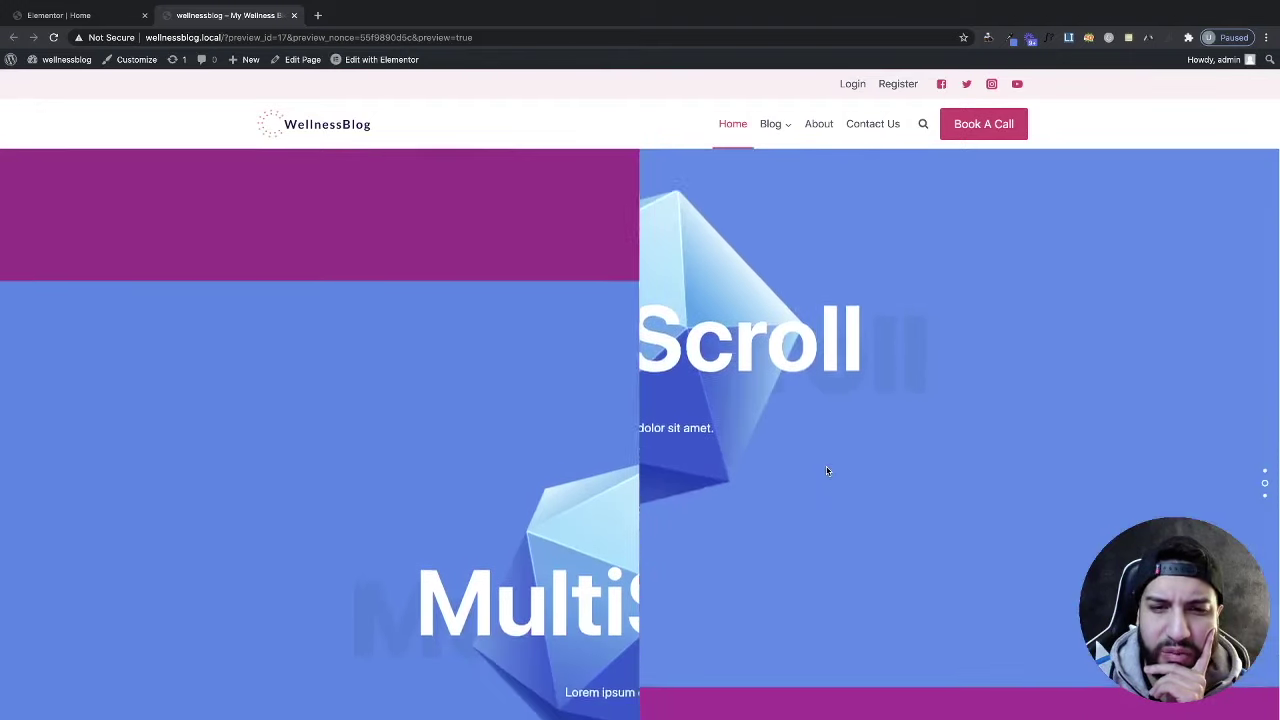
{"action": "scroll", "coordinate": [826, 465], "scroll_direction": "down", "scroll_amount": 1}
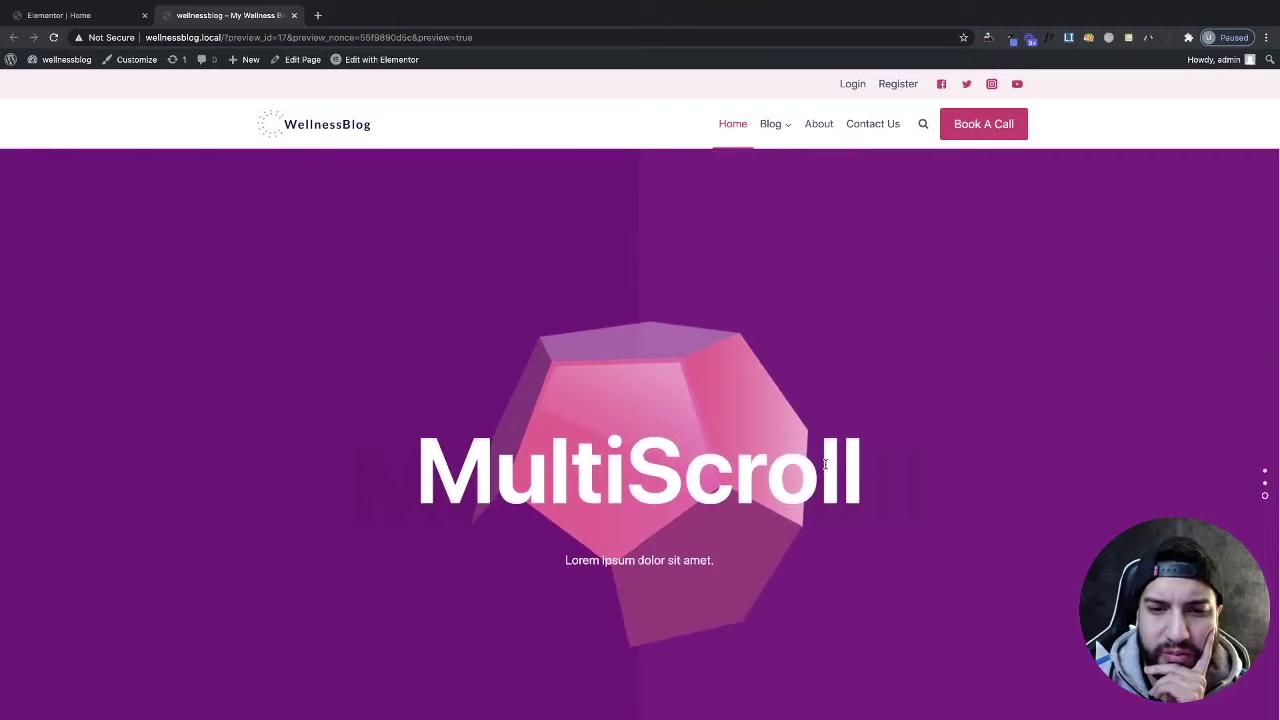
{"action": "scroll", "coordinate": [806, 451], "scroll_direction": "up", "scroll_amount": 1}
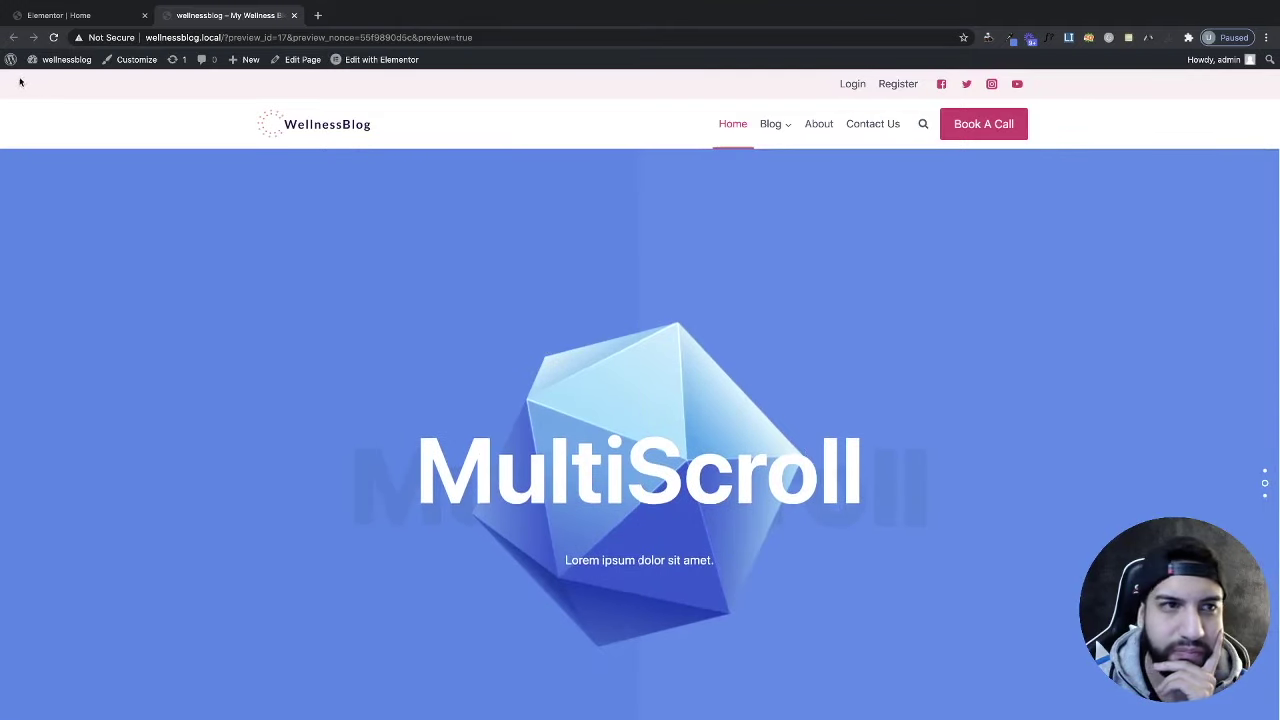
Step: Back in the editor, expand and collapse the first MultiScroll slide item, then open the second
{"action": "left_click", "coordinate": [72, 17]}
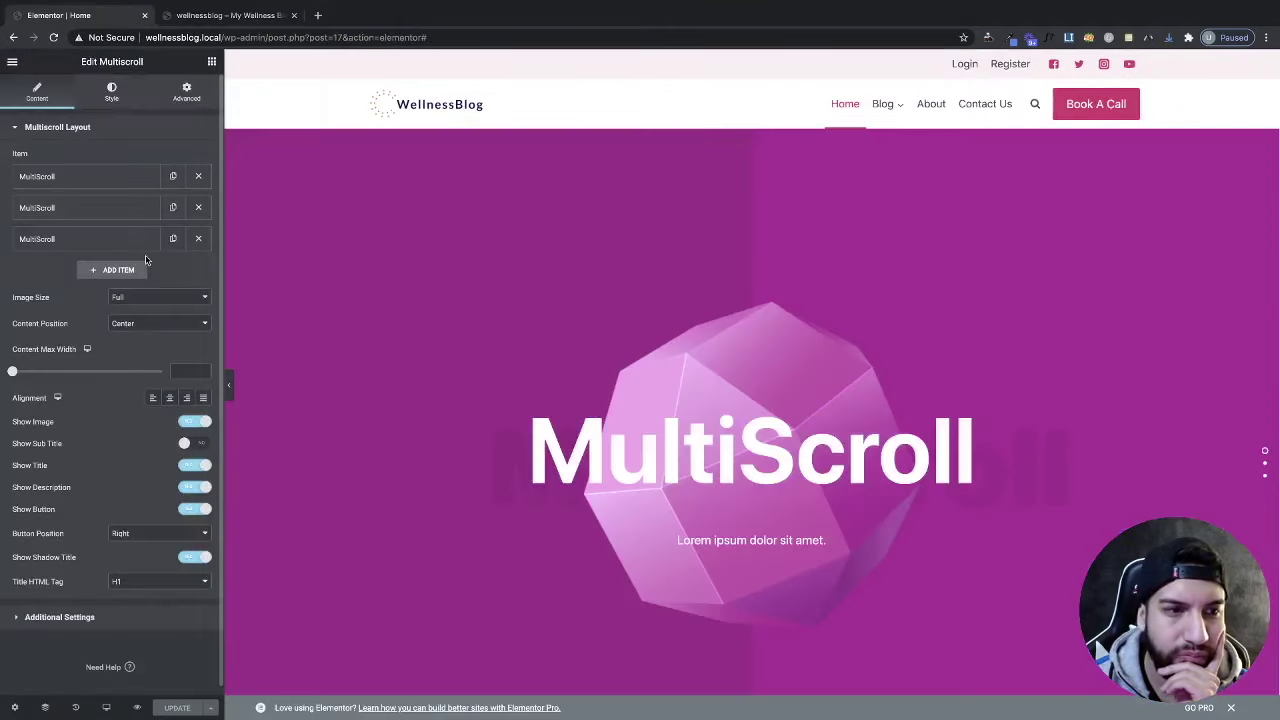
{"action": "left_click", "coordinate": [98, 176]}
{"action": "left_click", "coordinate": [98, 176]}
{"action": "left_click", "coordinate": [98, 176]}
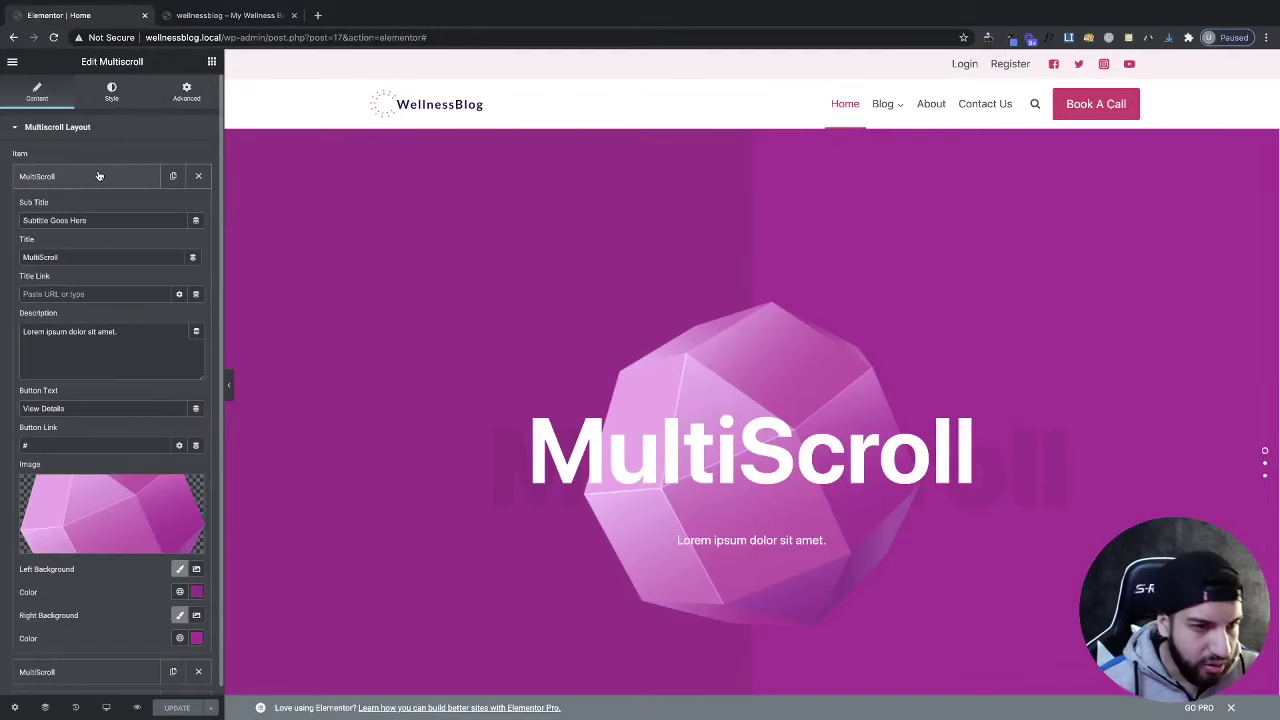
{"action": "left_click", "coordinate": [98, 176]}
{"action": "left_click", "coordinate": [91, 208]}
Step: Collapse slide two and review the MultiScroll Title, Description and Button style sections
{"action": "left_click", "coordinate": [91, 210]}
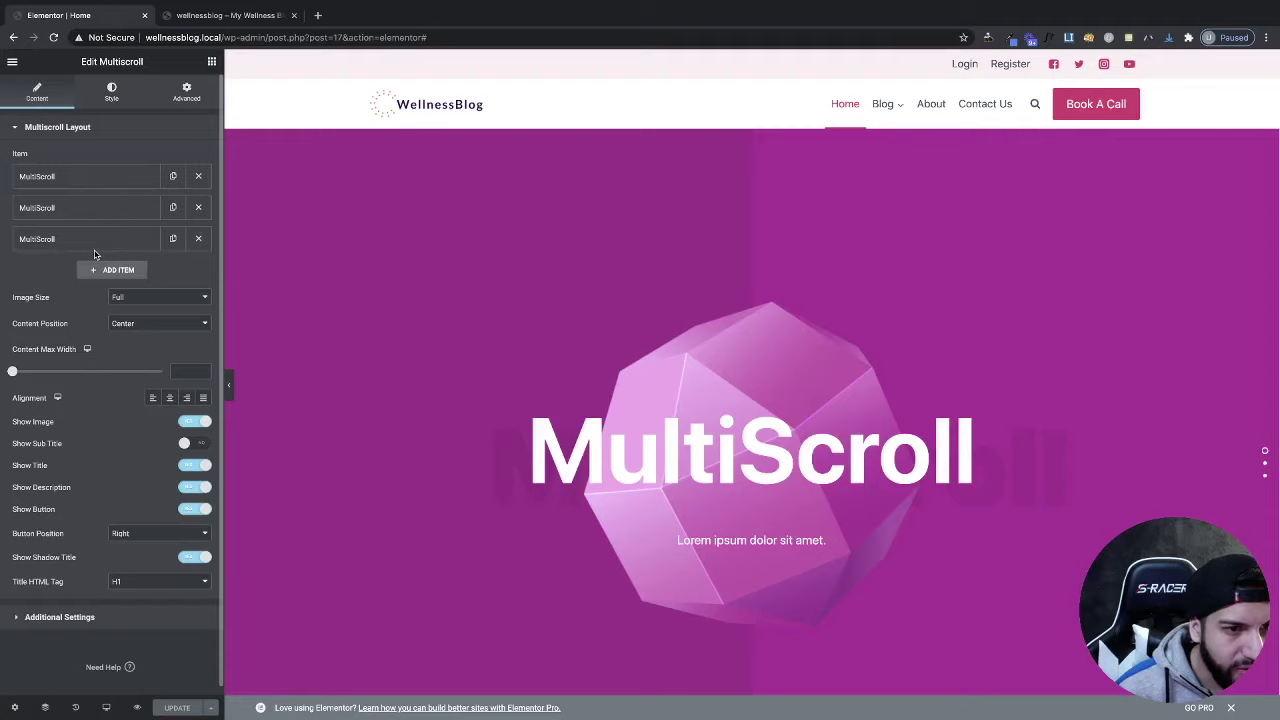
{"action": "left_click", "coordinate": [93, 95]}
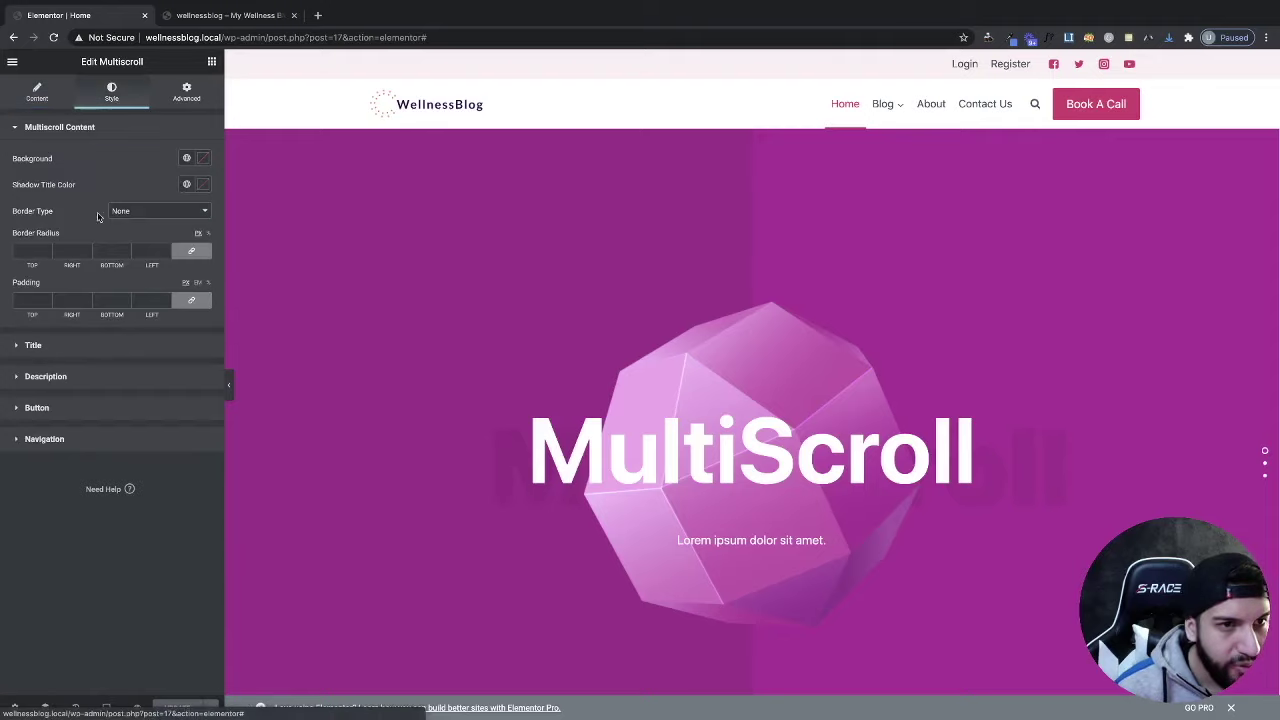
{"action": "left_click", "coordinate": [87, 350]}
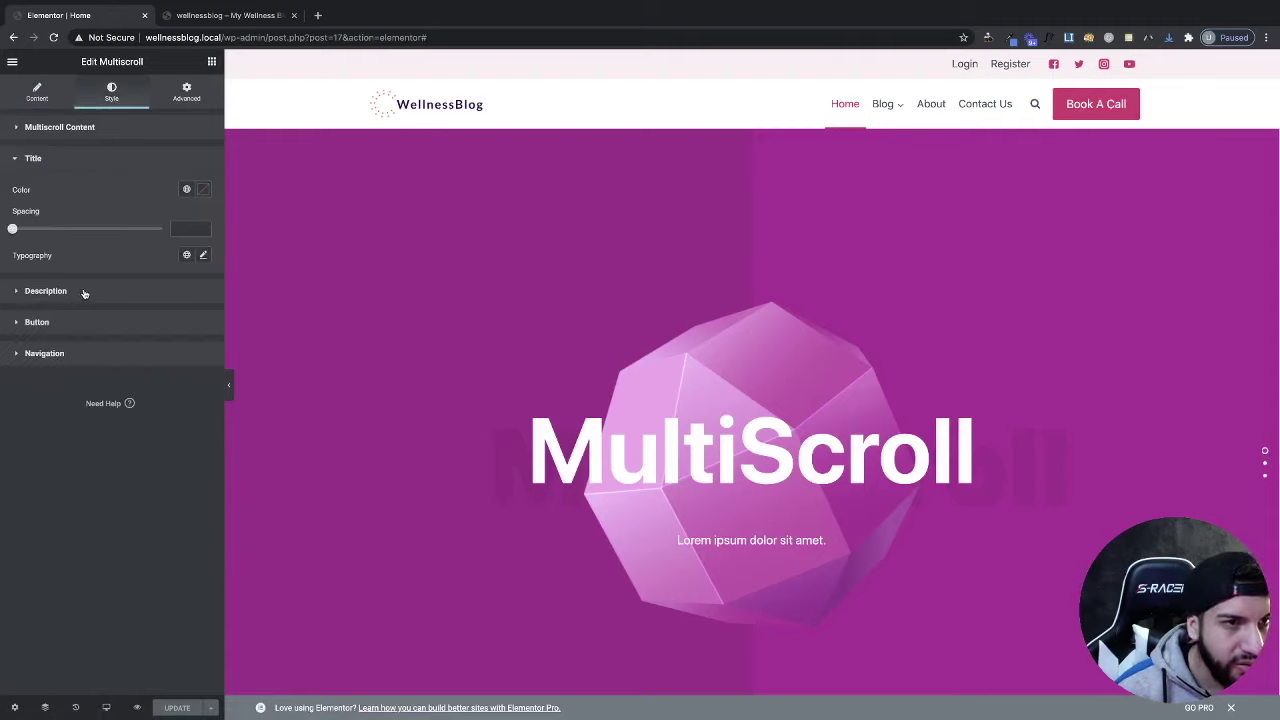
{"action": "left_click", "coordinate": [84, 292]}
{"action": "left_click", "coordinate": [70, 322]}
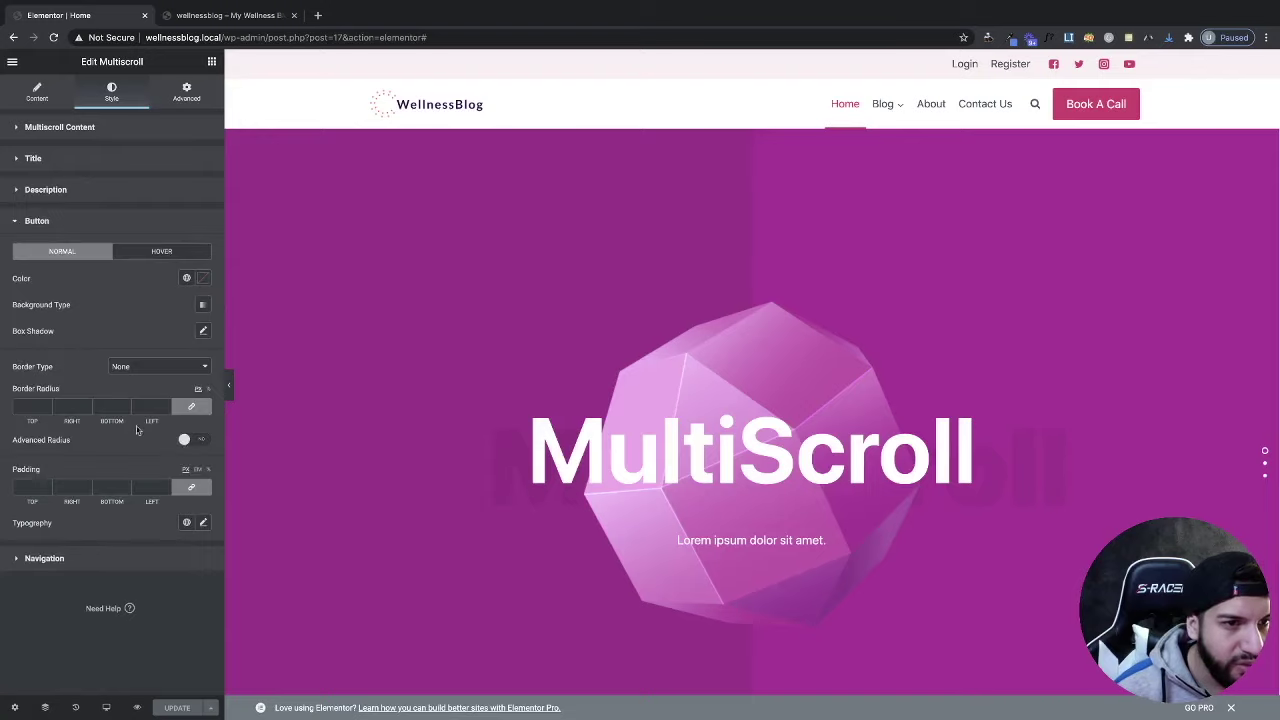
{"action": "left_click", "coordinate": [84, 189]}
{"action": "left_click", "coordinate": [80, 162]}
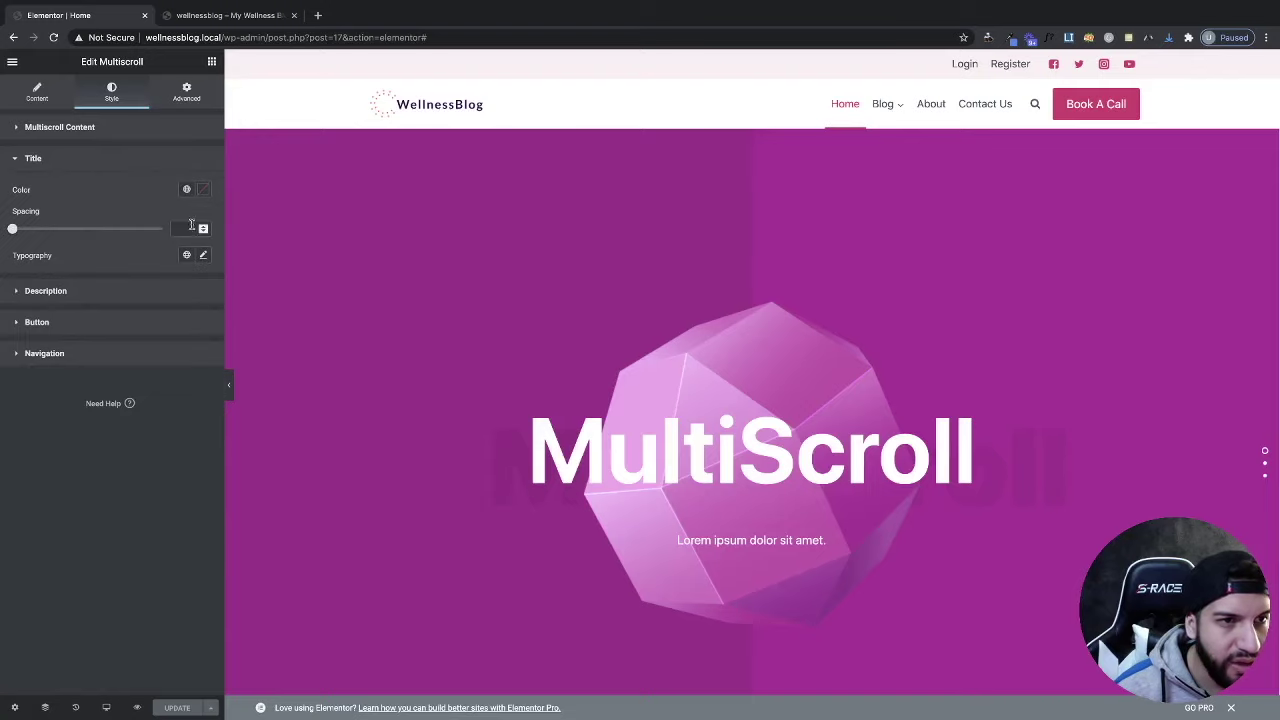
{"action": "scroll", "coordinate": [1046, 420], "scroll_direction": "down", "scroll_amount": 1}
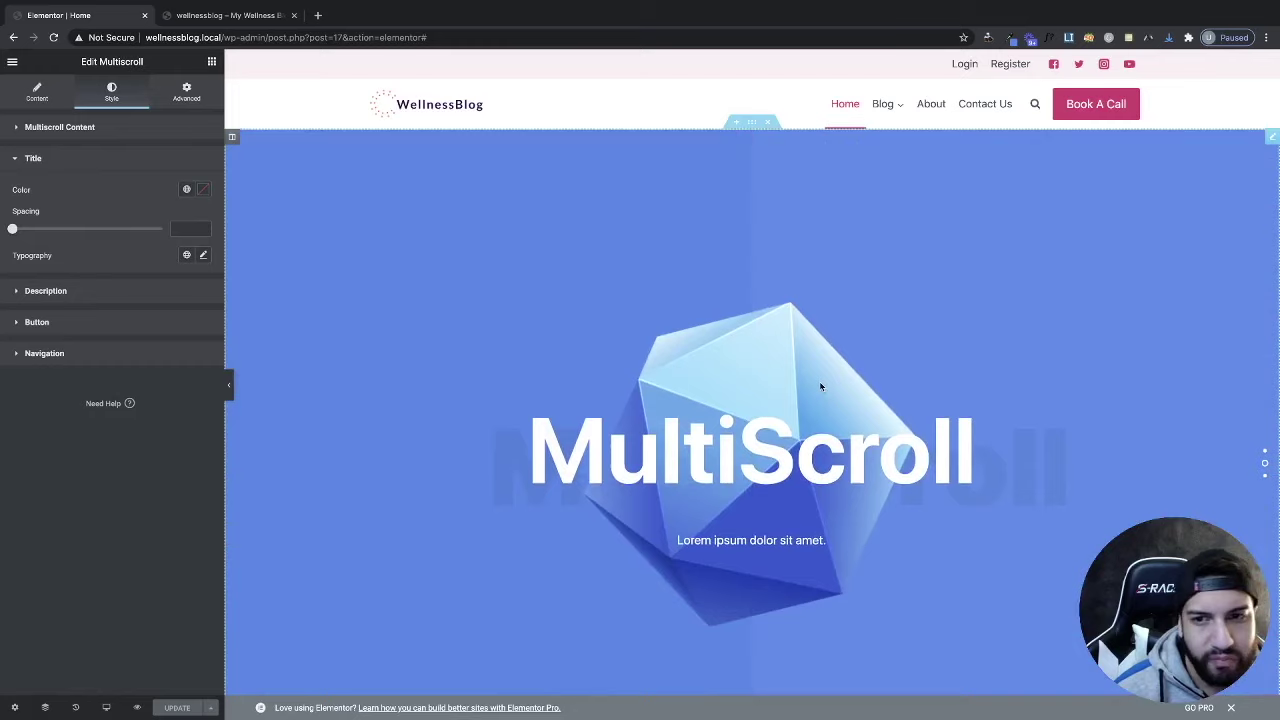
{"action": "scroll", "coordinate": [911, 368], "scroll_direction": "down", "scroll_amount": 1}
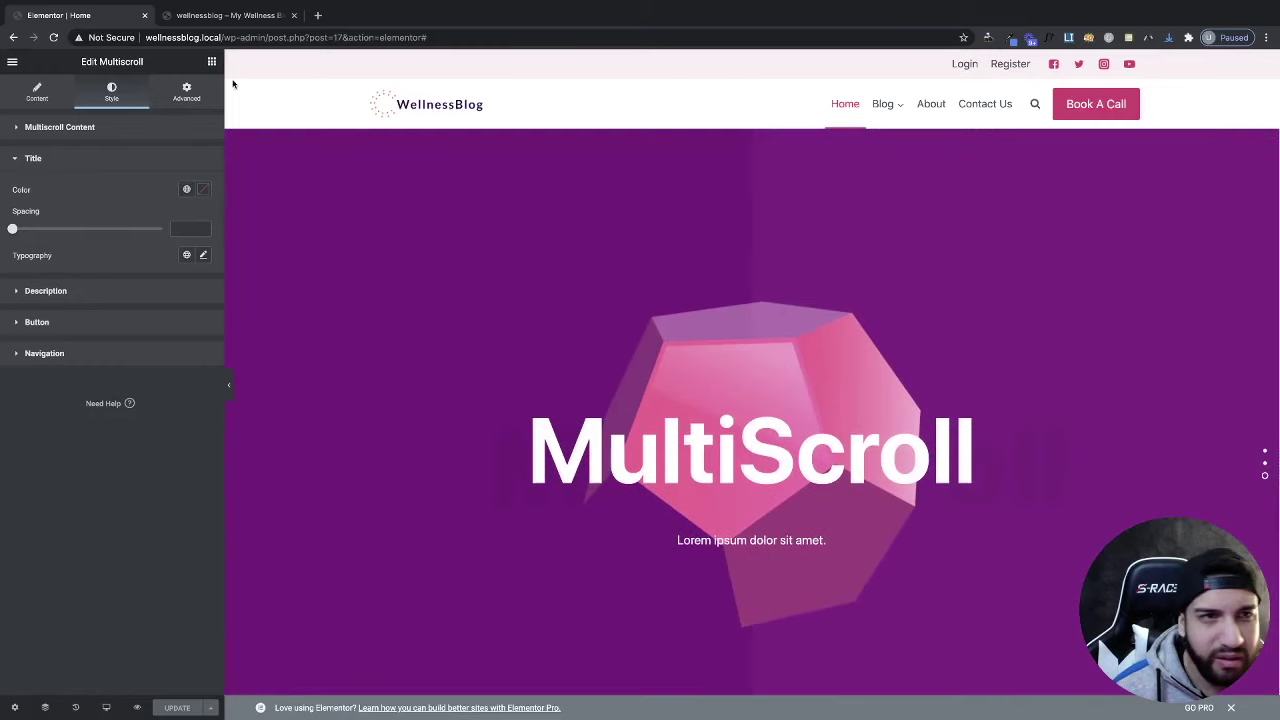
Step: Scroll the MultiScroll slides in the site preview, then return to the editor
{"action": "left_click", "coordinate": [219, 6]}
{"action": "scroll", "coordinate": [686, 399], "scroll_direction": "down", "scroll_amount": 1}
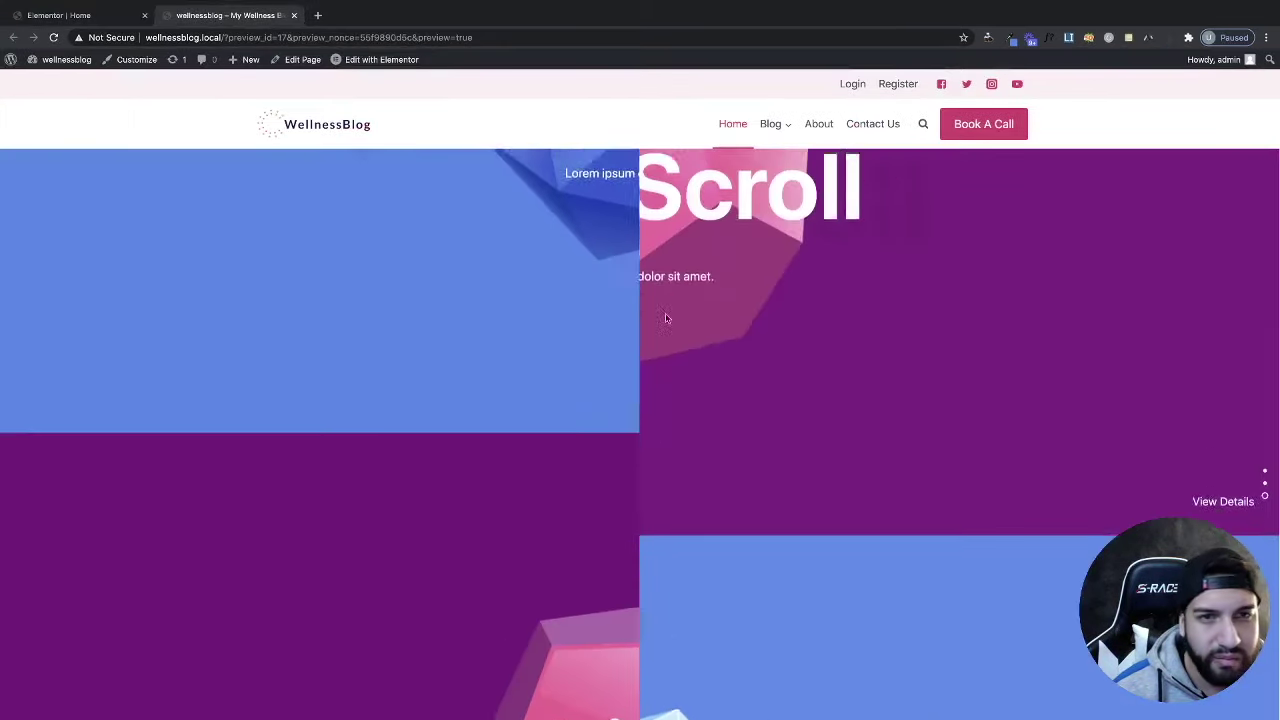
{"action": "scroll", "coordinate": [710, 398], "scroll_direction": "up", "scroll_amount": 1}
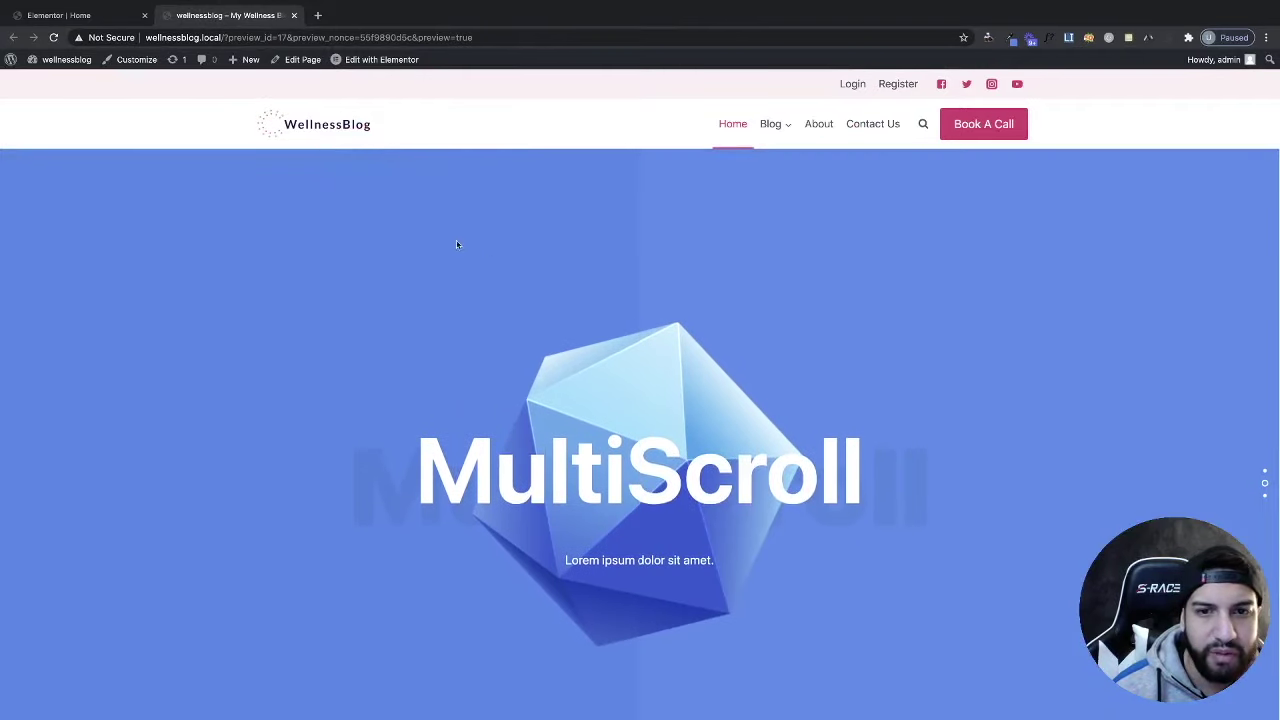
{"action": "left_click", "coordinate": [55, 15]}
Step: Delete the MultiScroll widget, search 'slider', and drag a Pagepiling slider to the page top
{"action": "right_click", "coordinate": [714, 382]}
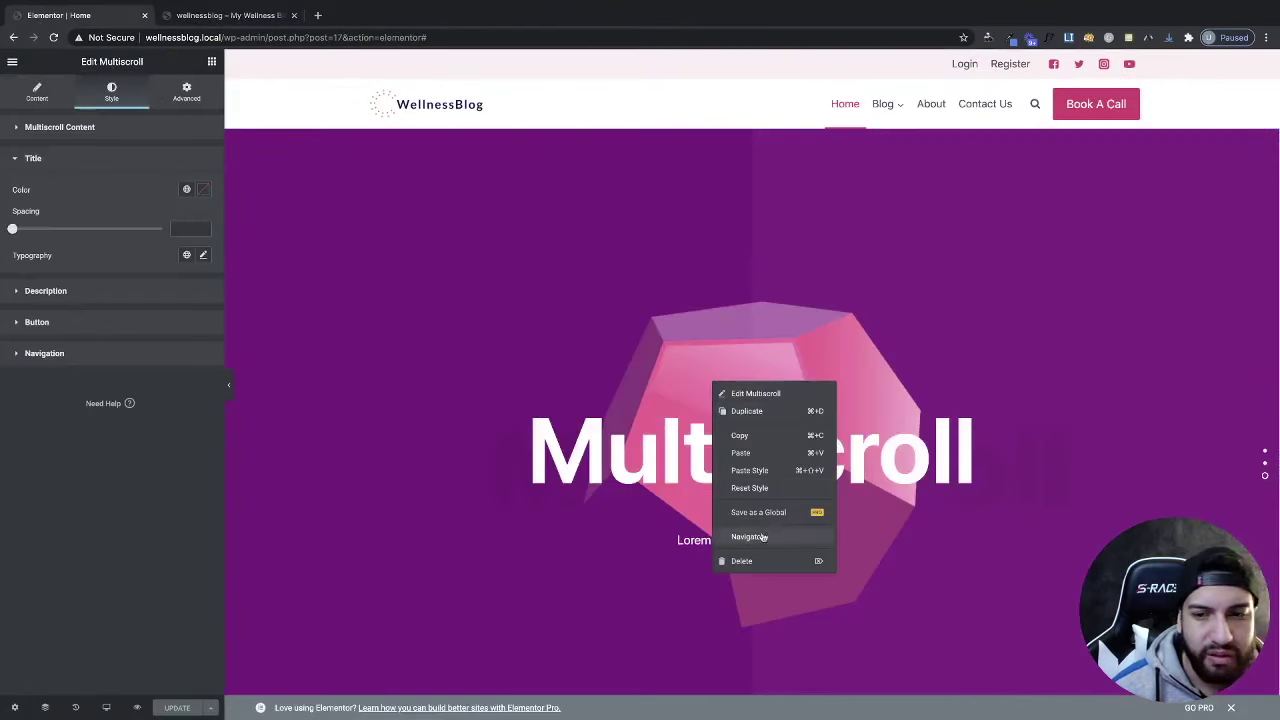
{"action": "left_click", "coordinate": [758, 561]}
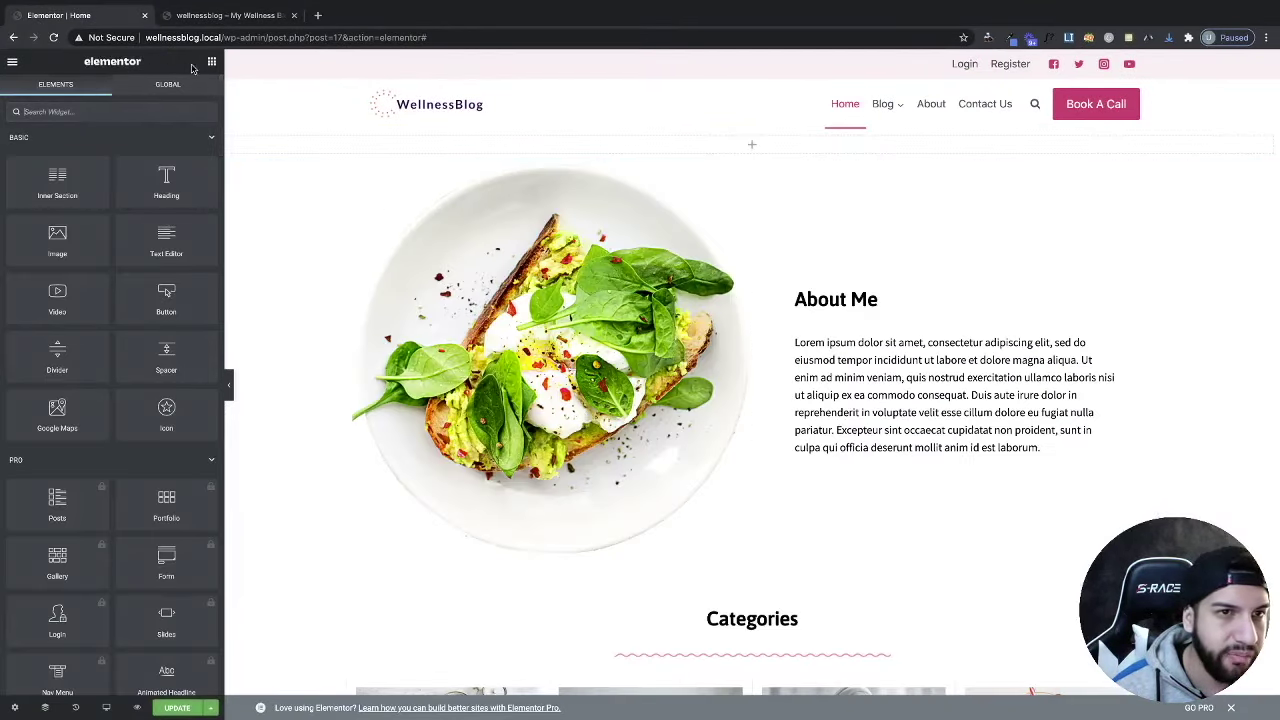
{"action": "left_click", "coordinate": [135, 112]}
{"action": "type", "text": "slider"}
{"action": "left_click_drag", "start_coordinate": [150, 336], "coordinate": [766, 154]}
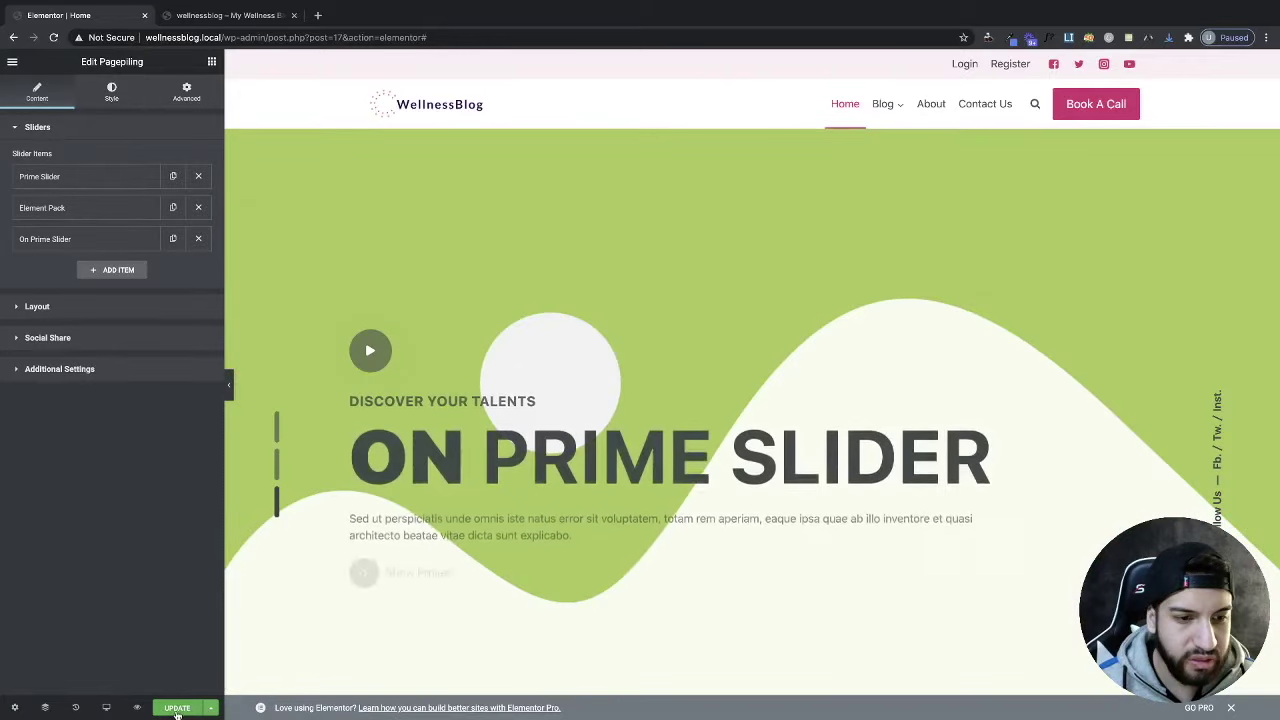
Step: Update the page, scroll through the three stacked Pagepiling slides in the preview, then return
{"action": "left_click", "coordinate": [176, 708]}
{"action": "left_click", "coordinate": [137, 707]}
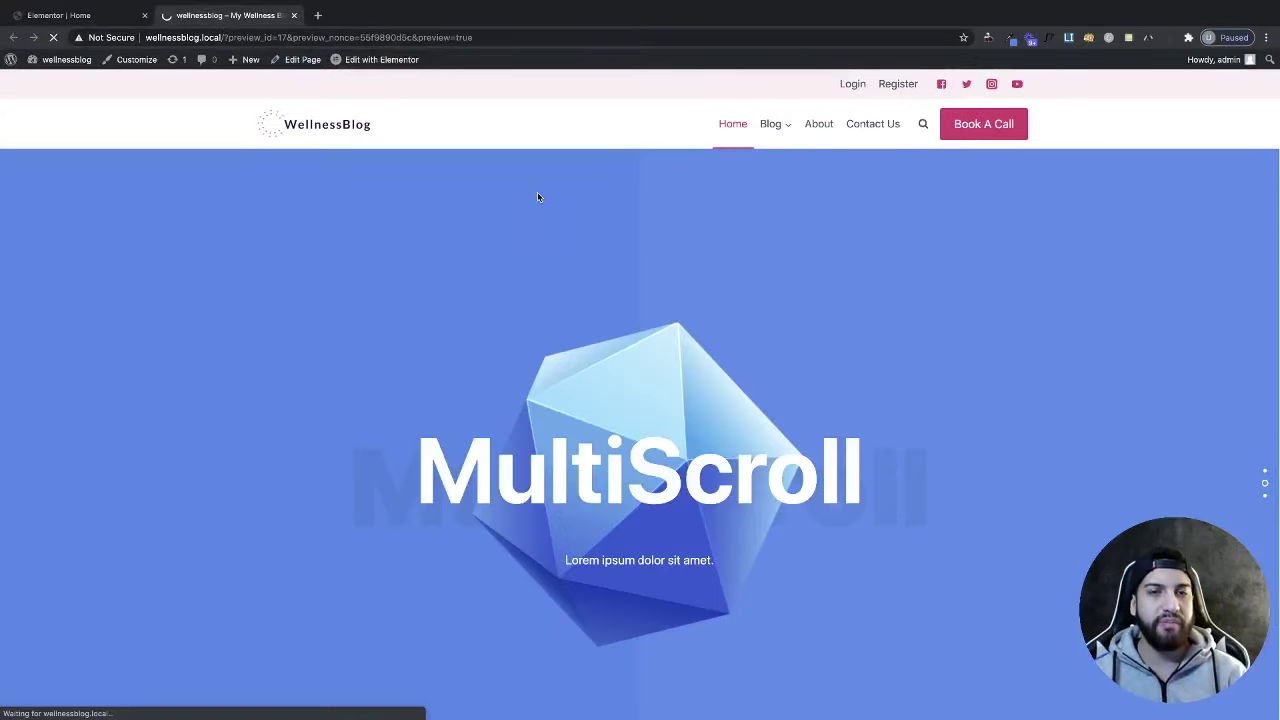
{"action": "scroll", "coordinate": [669, 264], "scroll_direction": "down", "scroll_amount": 2}
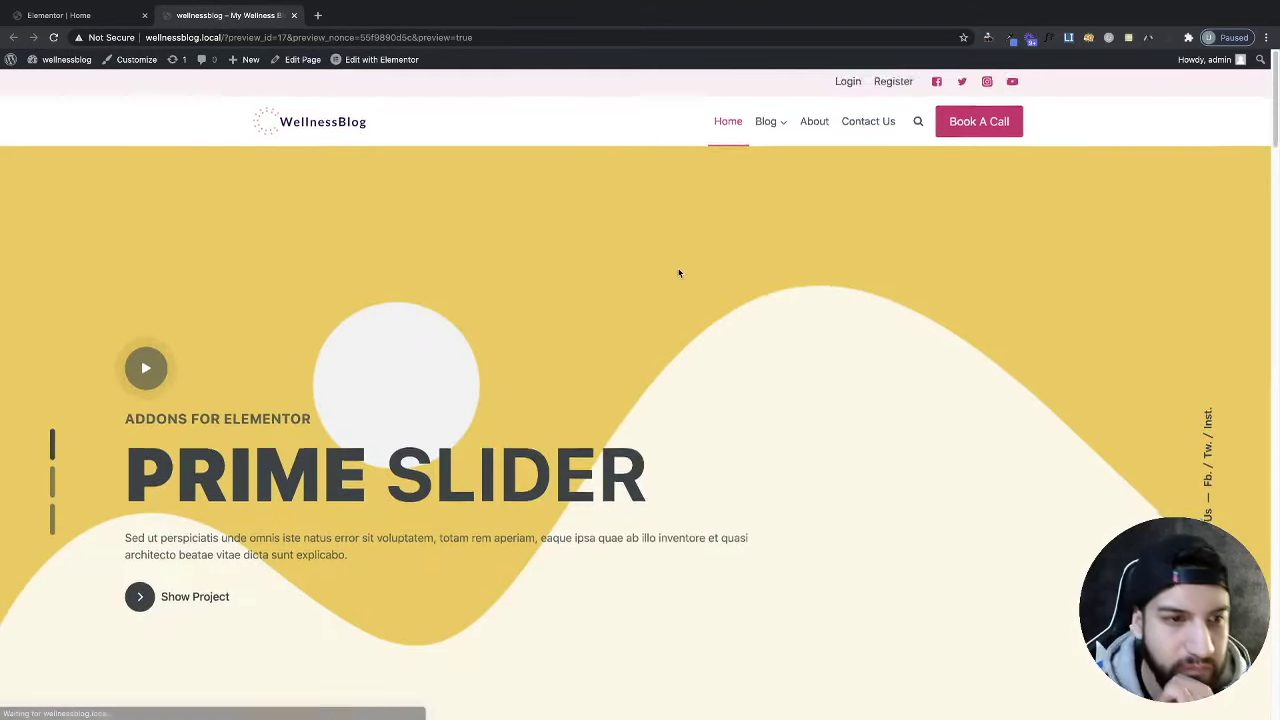
{"action": "scroll", "coordinate": [677, 271], "scroll_direction": "down", "scroll_amount": 5}
{"action": "scroll", "coordinate": [677, 271], "scroll_direction": "up", "scroll_amount": 7}
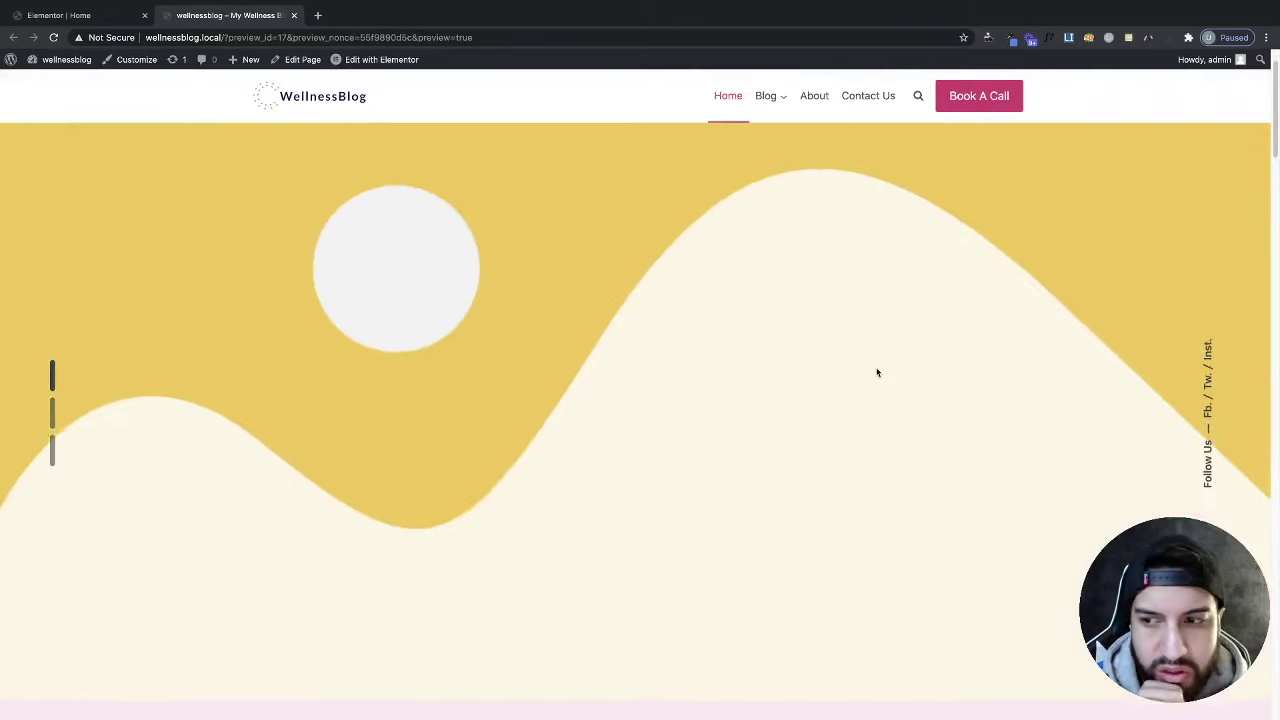
{"action": "scroll", "coordinate": [856, 358], "scroll_direction": "down", "scroll_amount": 4}
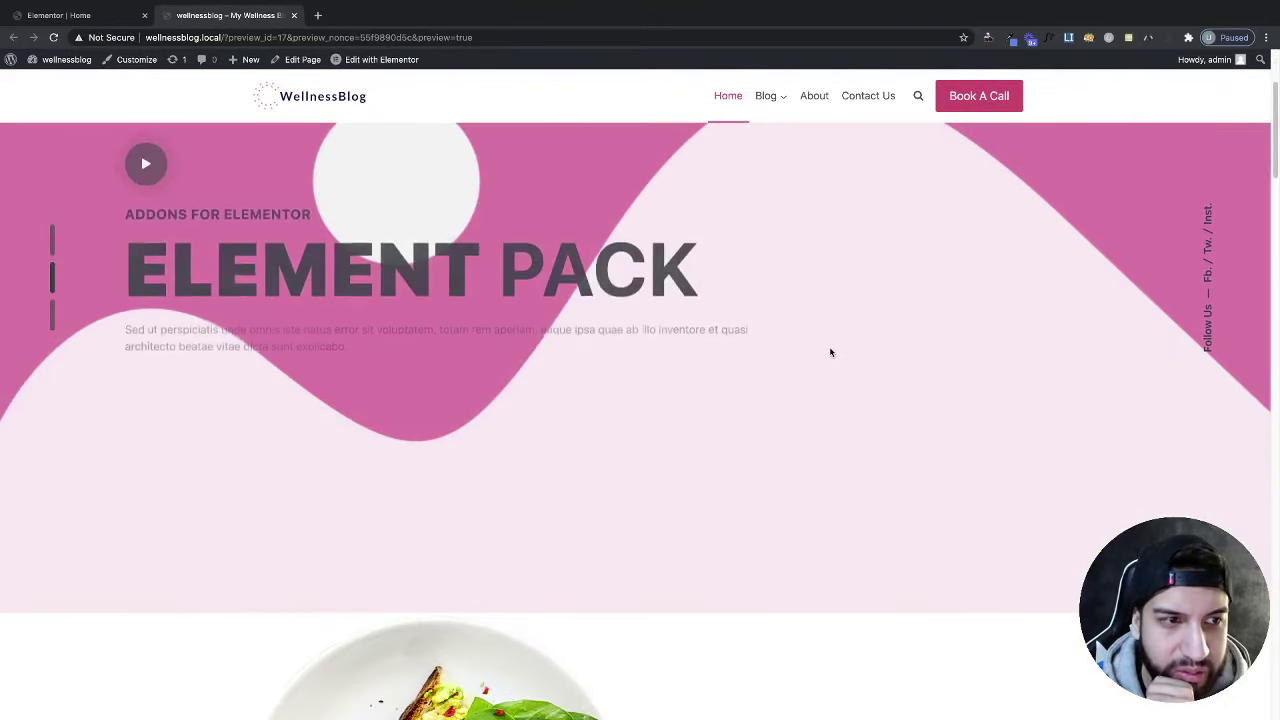
{"action": "scroll", "coordinate": [834, 351], "scroll_direction": "up", "scroll_amount": 4}
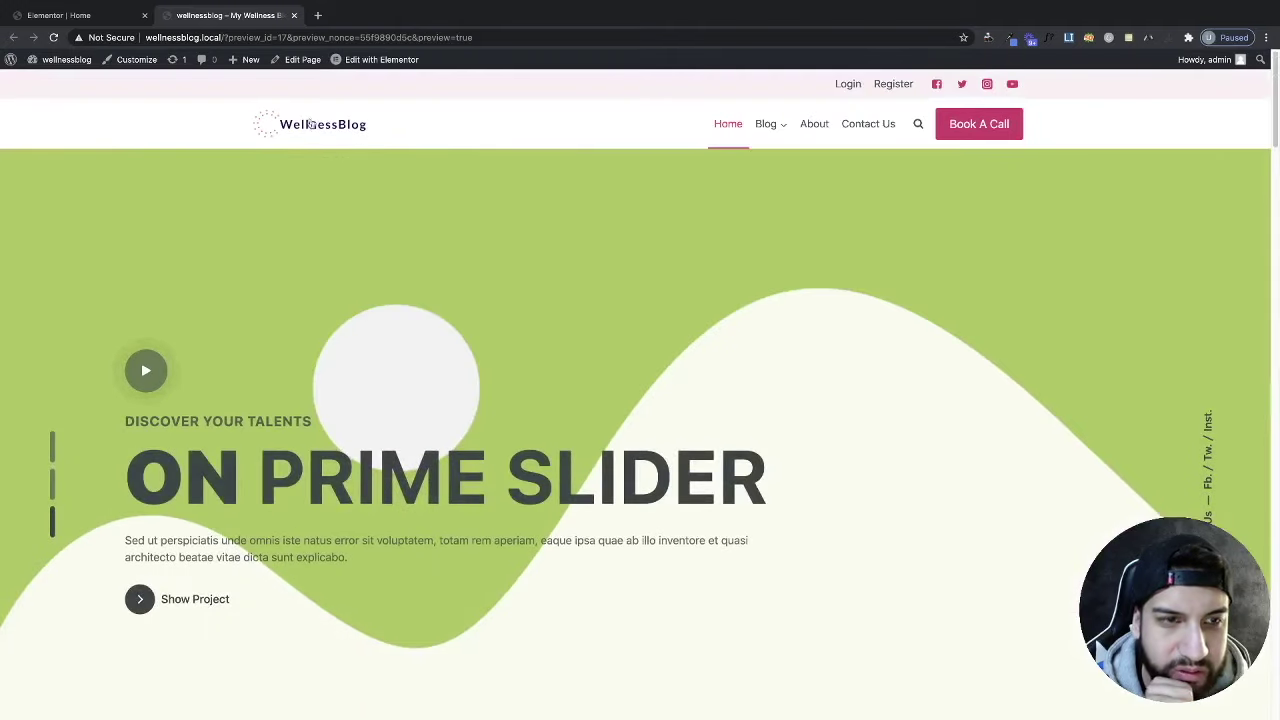
{"action": "left_click", "coordinate": [95, 15]}
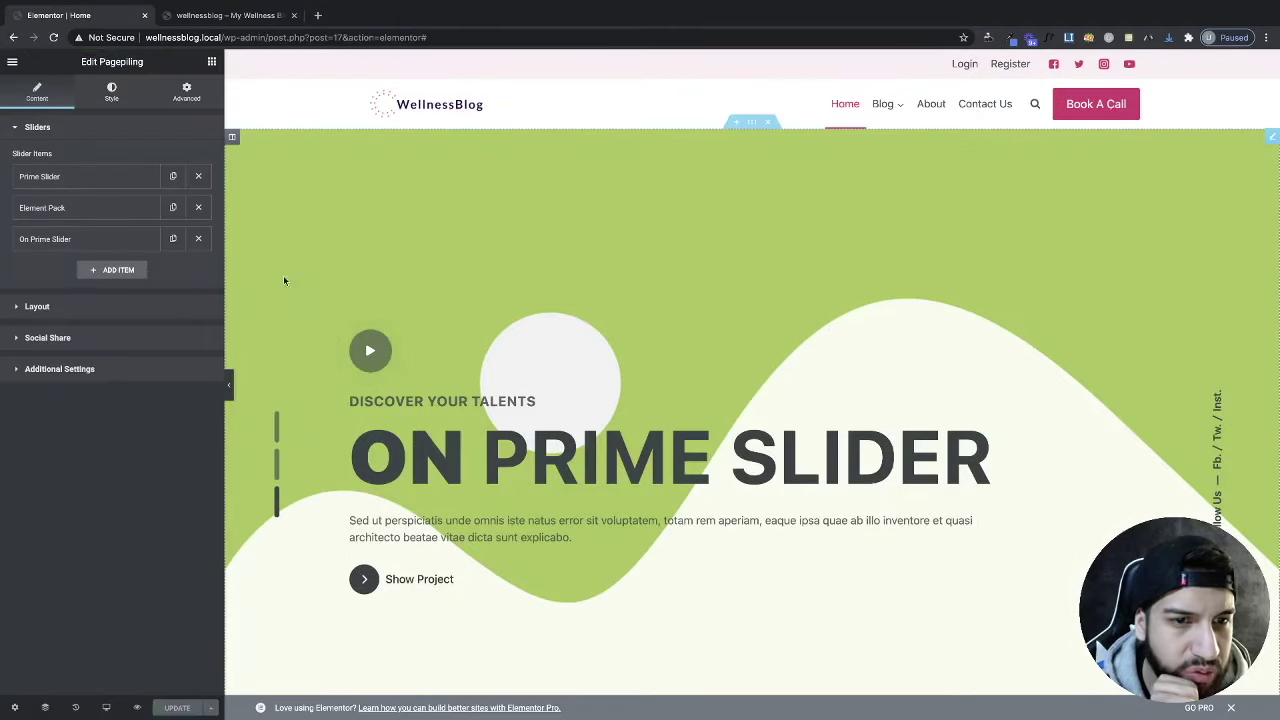
Step: Raise the Pagepiling slider's minimum height to 861 and review the On Prime Slider slide's fields
{"action": "left_click", "coordinate": [37, 307]}
{"action": "left_click_drag", "start_coordinate": [13, 445], "coordinate": [116, 447]}
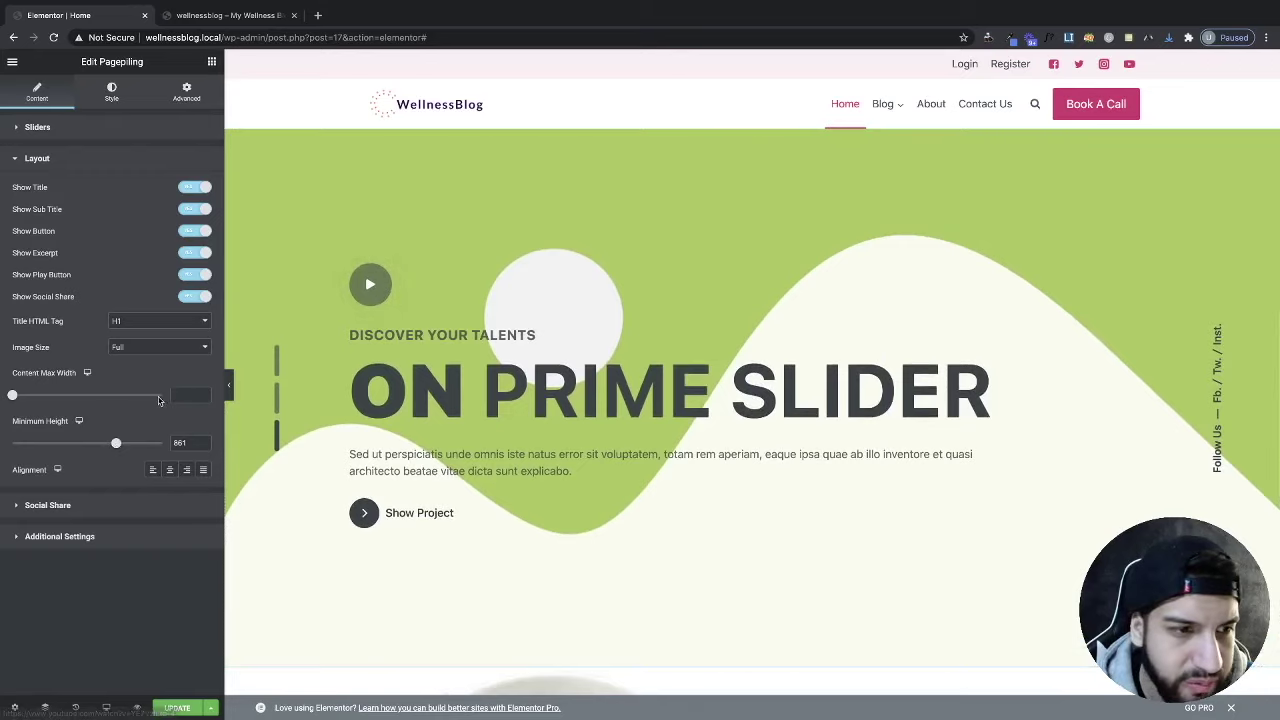
{"action": "left_click", "coordinate": [60, 130]}
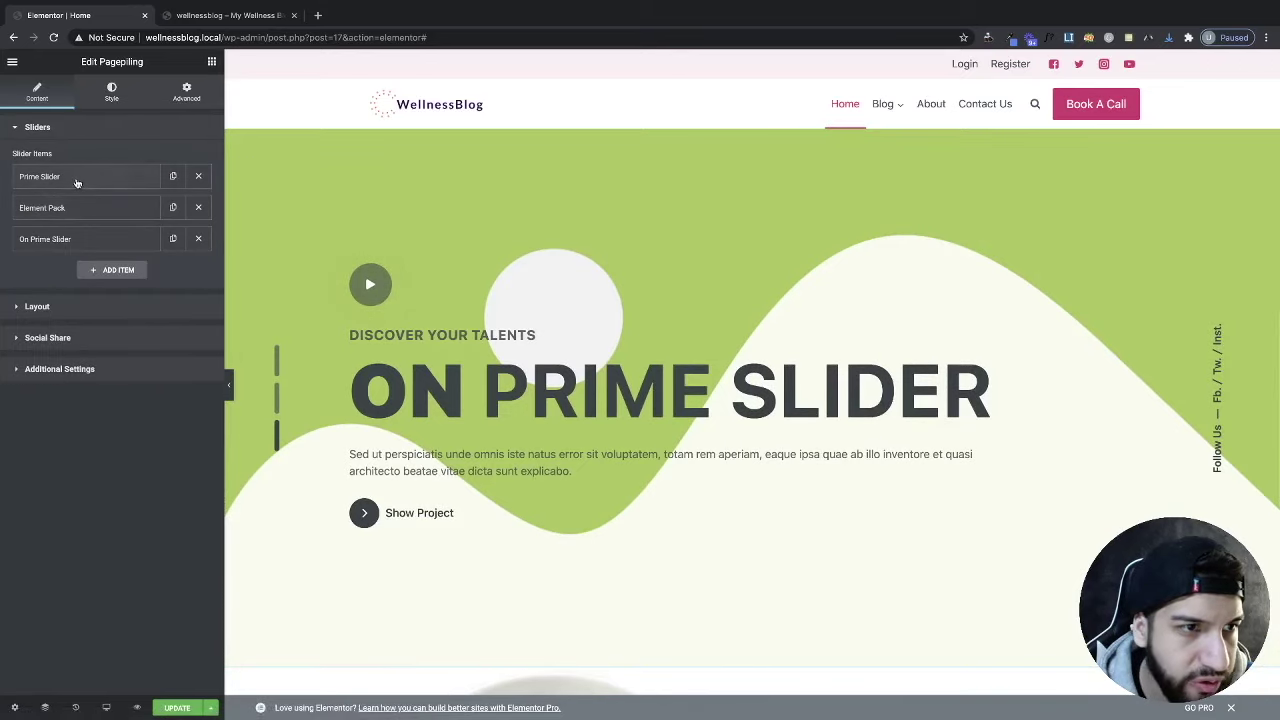
{"action": "left_click", "coordinate": [77, 177]}
{"action": "scroll", "coordinate": [74, 420], "scroll_direction": "down", "scroll_amount": 1}
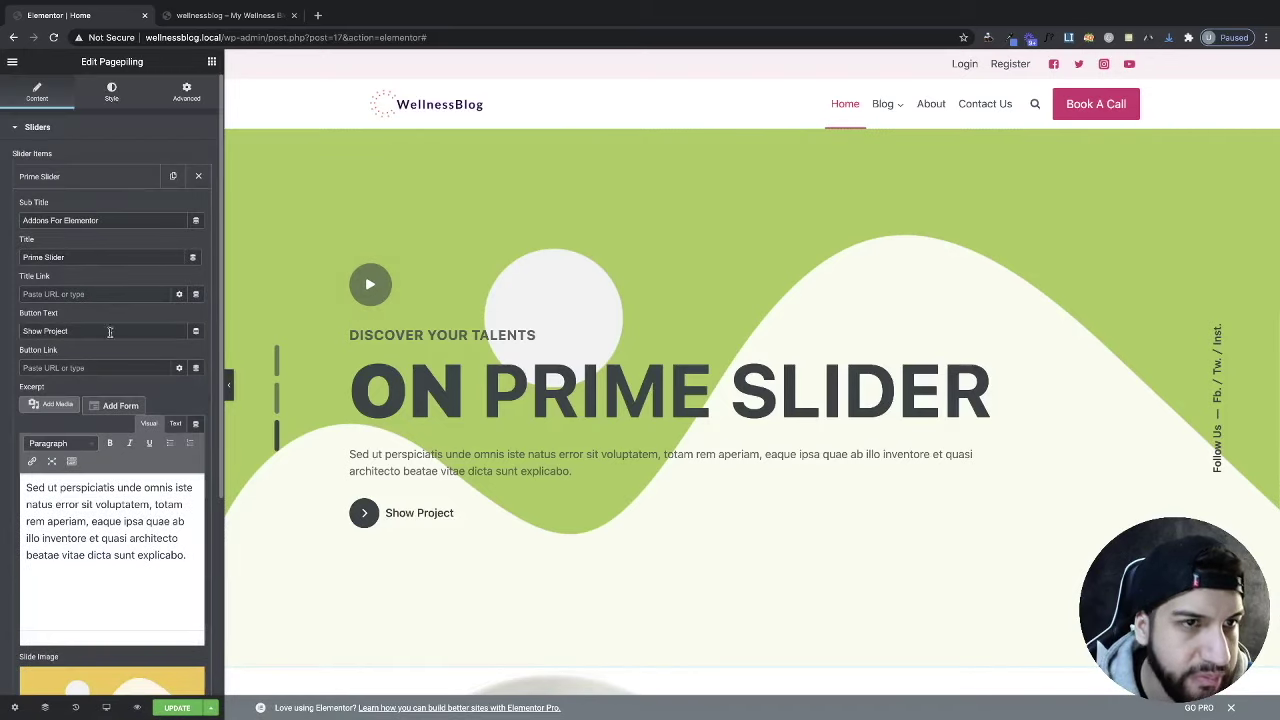
{"action": "scroll", "coordinate": [148, 277], "scroll_direction": "down", "scroll_amount": 2}
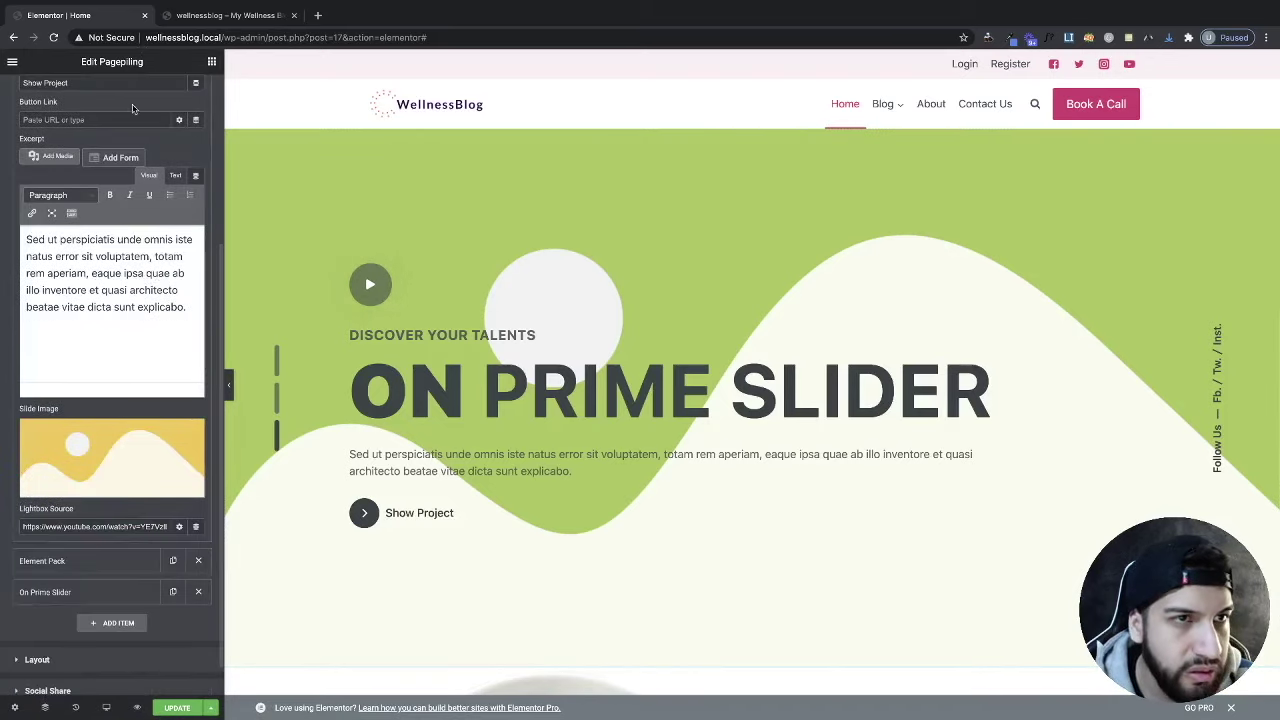
{"action": "scroll", "coordinate": [197, 94], "scroll_direction": "up", "scroll_amount": 1}
{"action": "left_click", "coordinate": [212, 62]}
Step: Replace the Pagepiling slider with a Sequester slider placed above About Me
{"action": "right_click", "coordinate": [449, 182]}
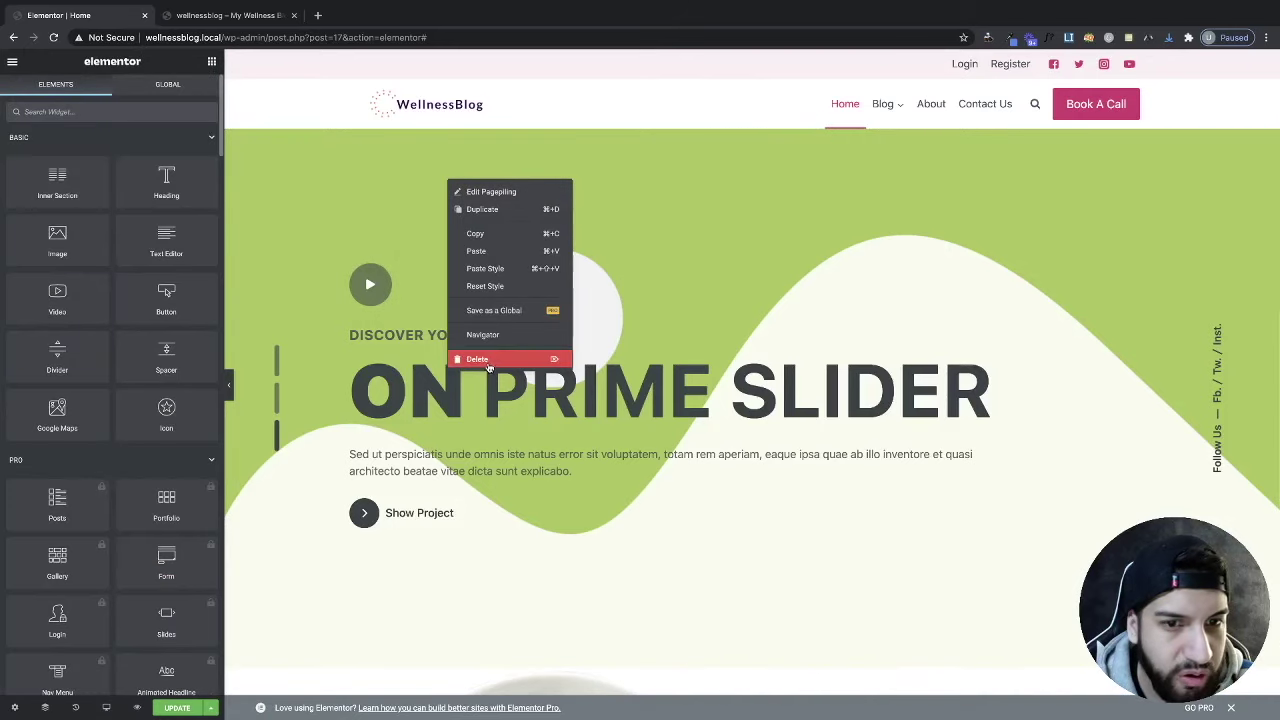
{"action": "left_click", "coordinate": [471, 517]}
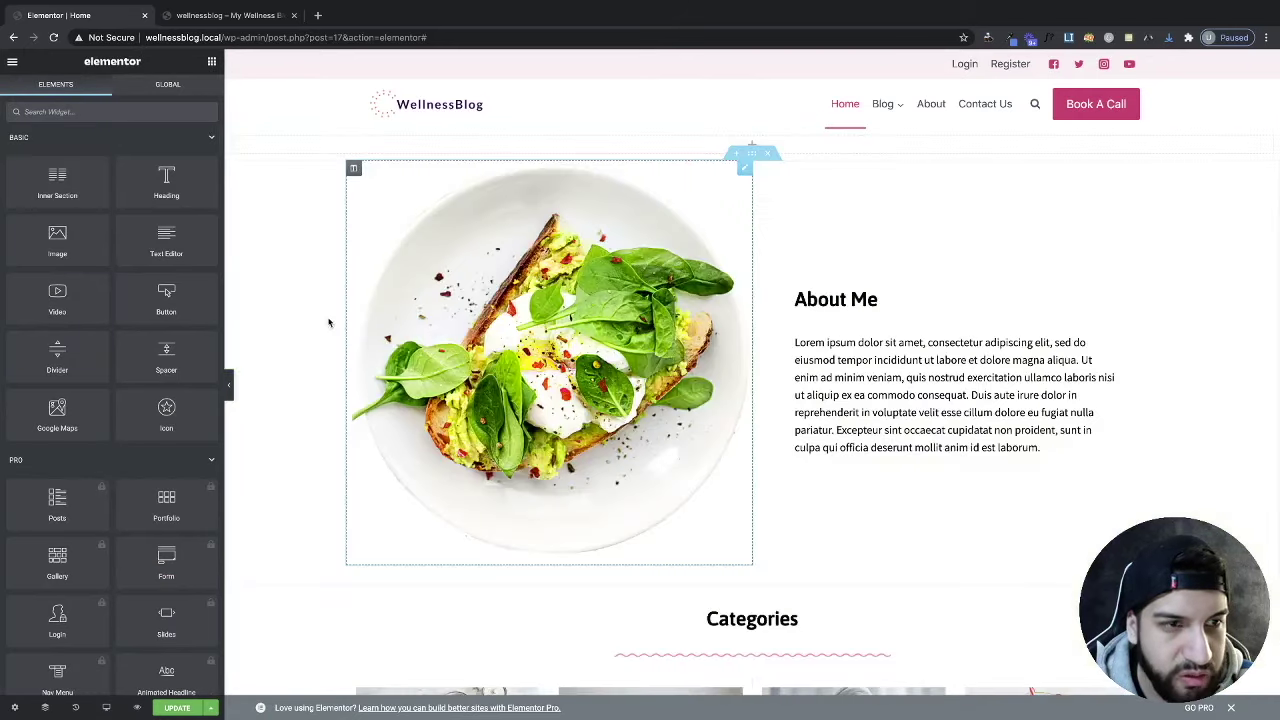
{"action": "left_click", "coordinate": [77, 110]}
{"action": "type", "text": "slider"}
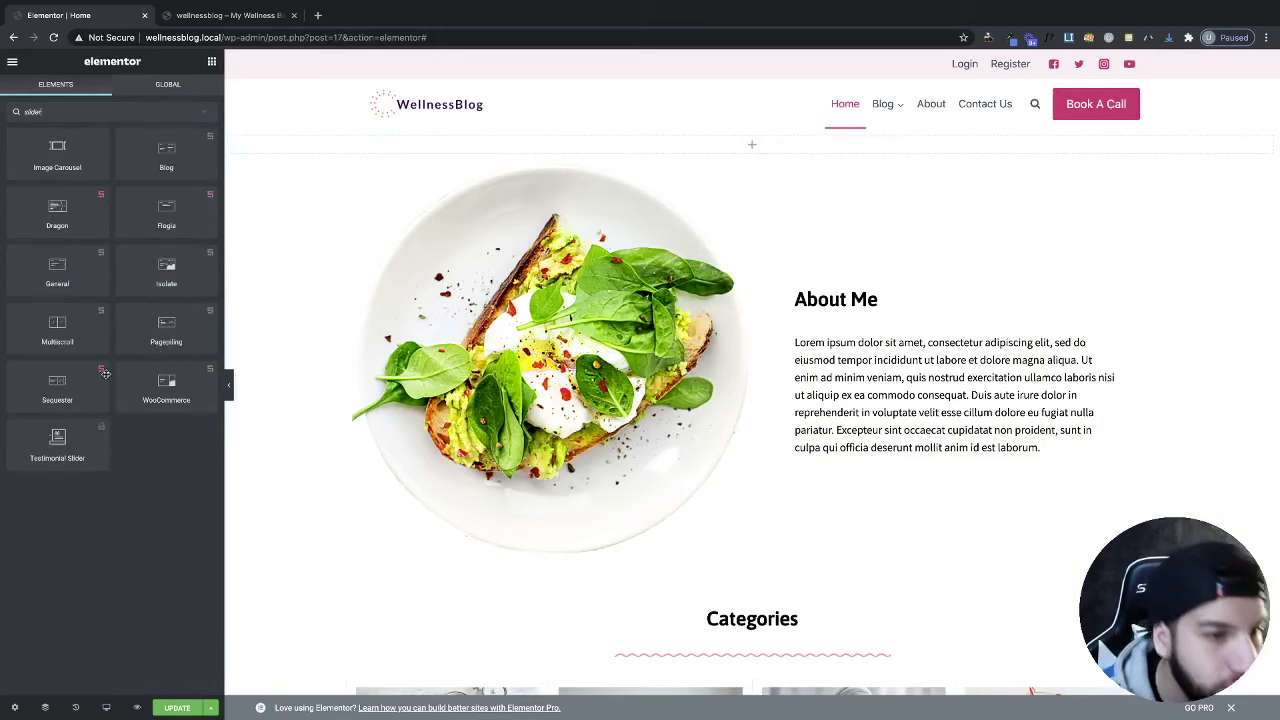
{"action": "left_click_drag", "start_coordinate": [63, 398], "coordinate": [466, 148]}
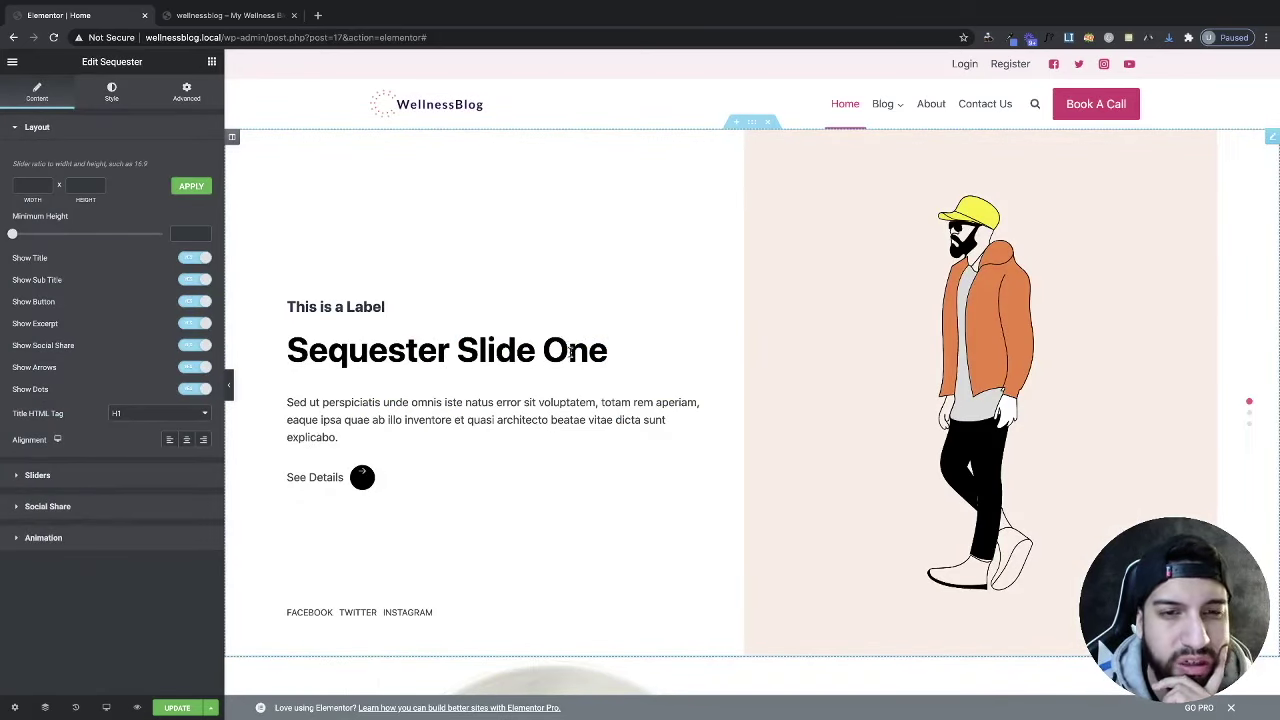
Step: Page through the Sequester slider's three slides and back, then open the page preview
{"action": "left_click", "coordinate": [1248, 415]}
{"action": "left_click", "coordinate": [1249, 426]}
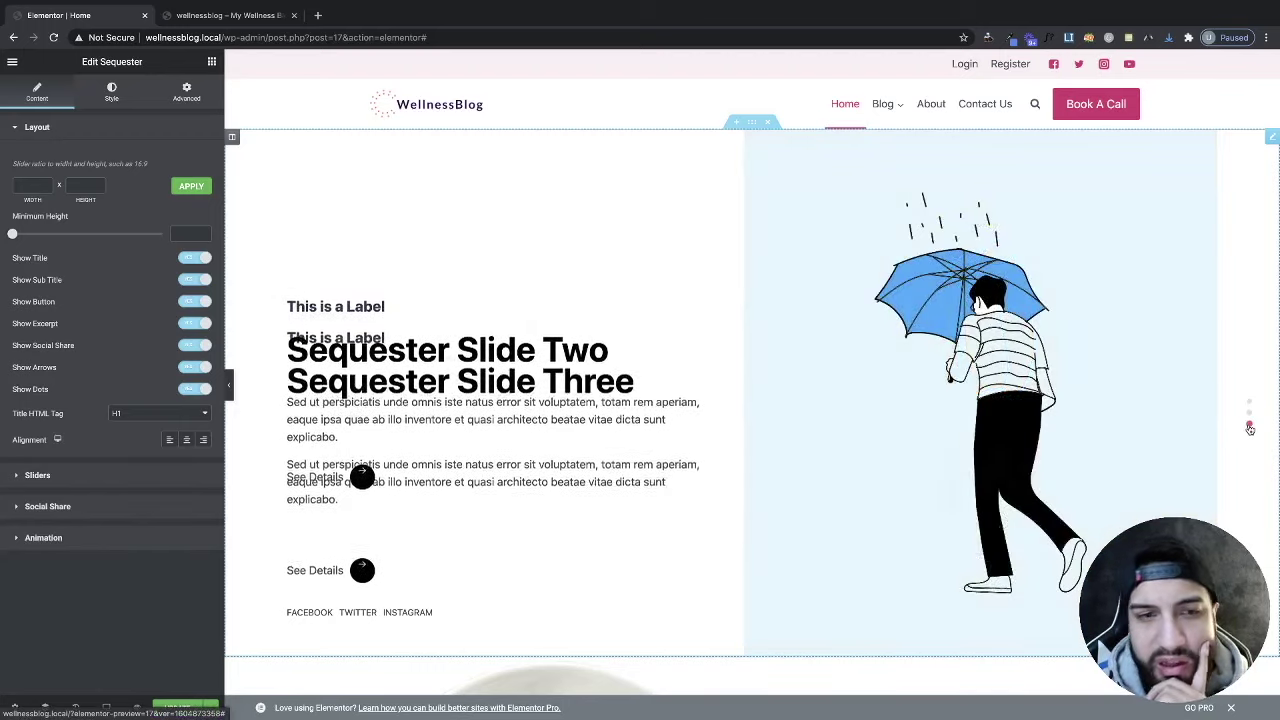
{"action": "left_click", "coordinate": [1249, 416]}
{"action": "left_click", "coordinate": [1249, 406]}
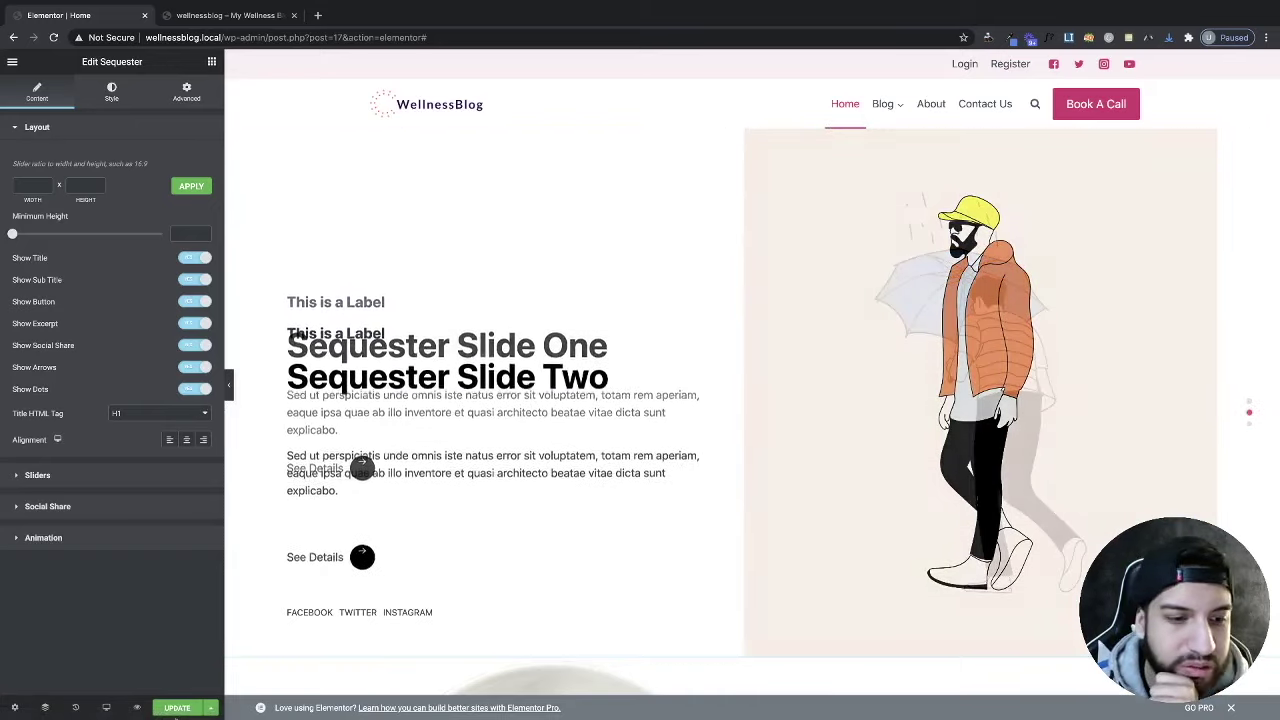
{"action": "left_click", "coordinate": [215, 15]}
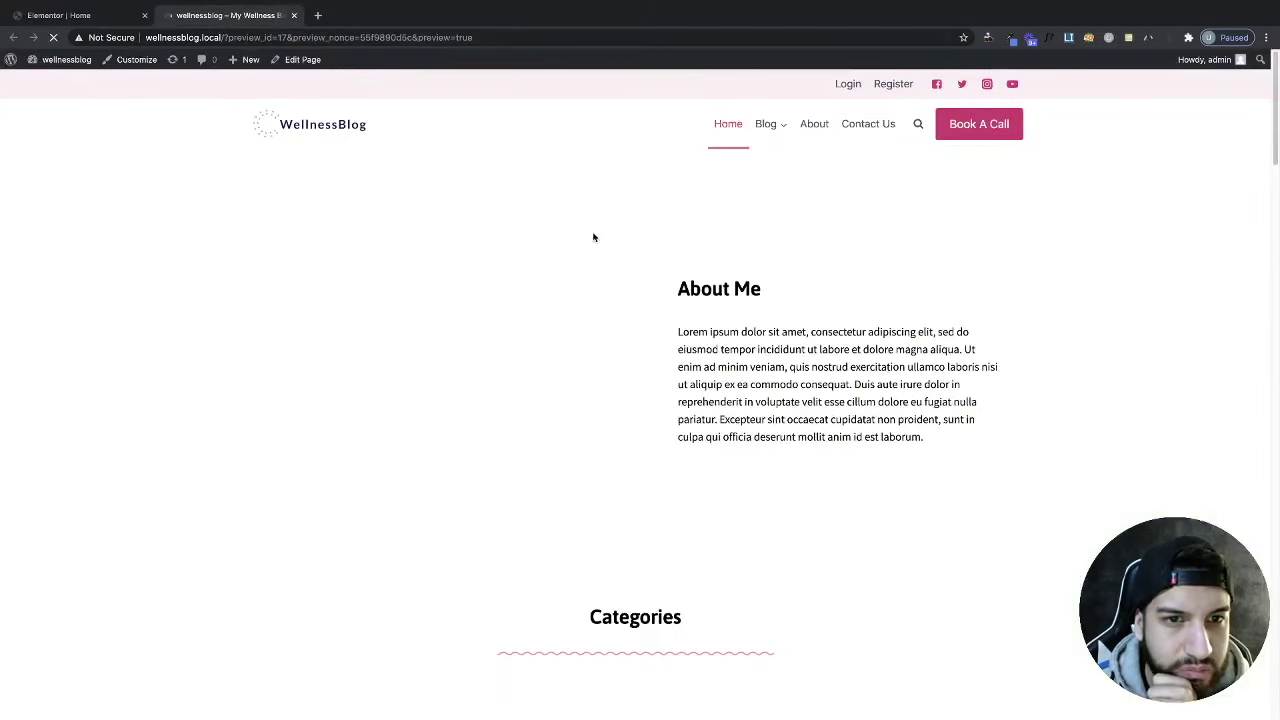
Step: Watch the Sequester slides on the front-end preview, then return to the Elementor editor
{"action": "scroll", "coordinate": [749, 290], "scroll_direction": "down", "scroll_amount": 2}
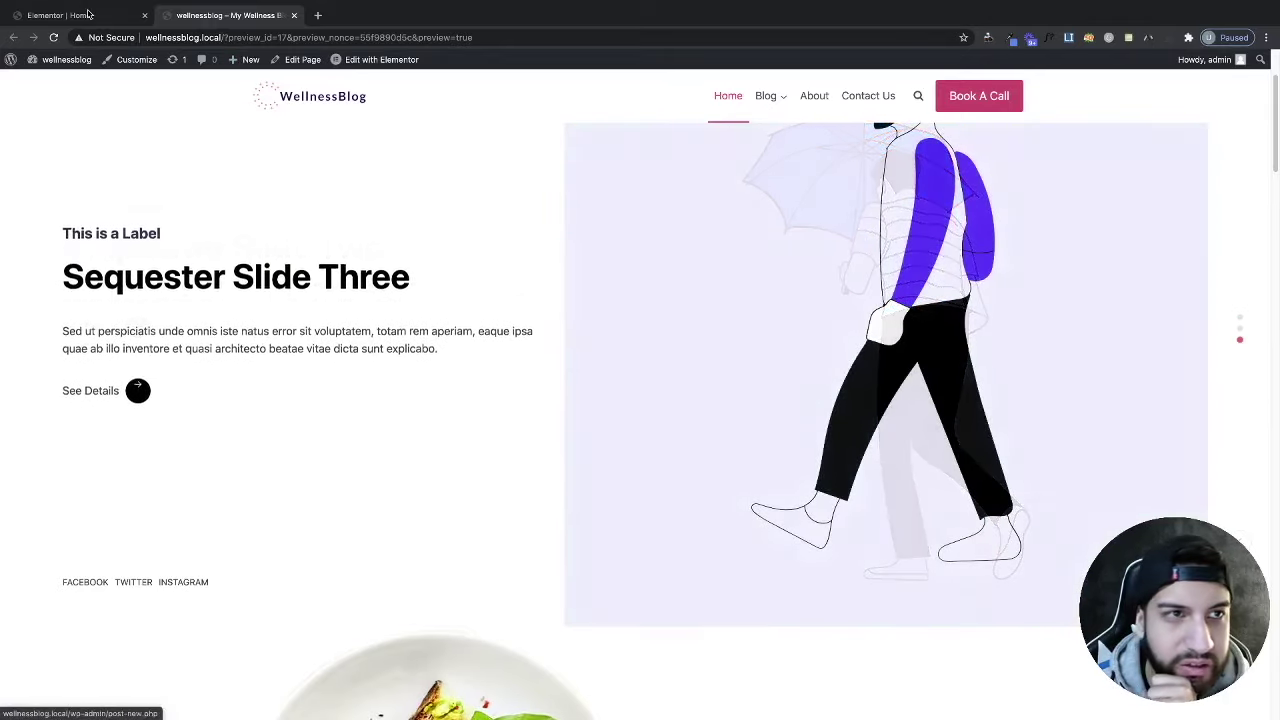
{"action": "key", "text": "ctrl+shift+Tab"}
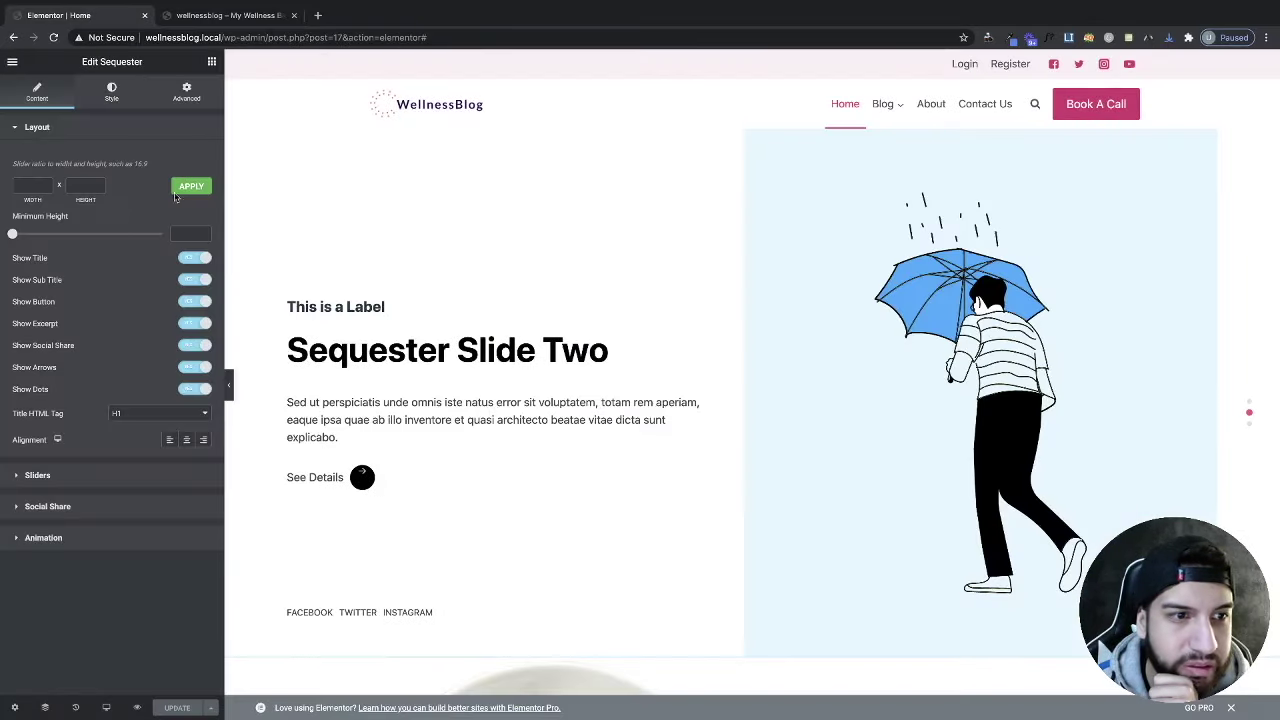
Step: Inspect Sequester Slides One, Two and Three, then reveal the Facebook, Twitter and Instagram share links
{"action": "left_click", "coordinate": [45, 478]}
{"action": "left_click", "coordinate": [102, 208]}
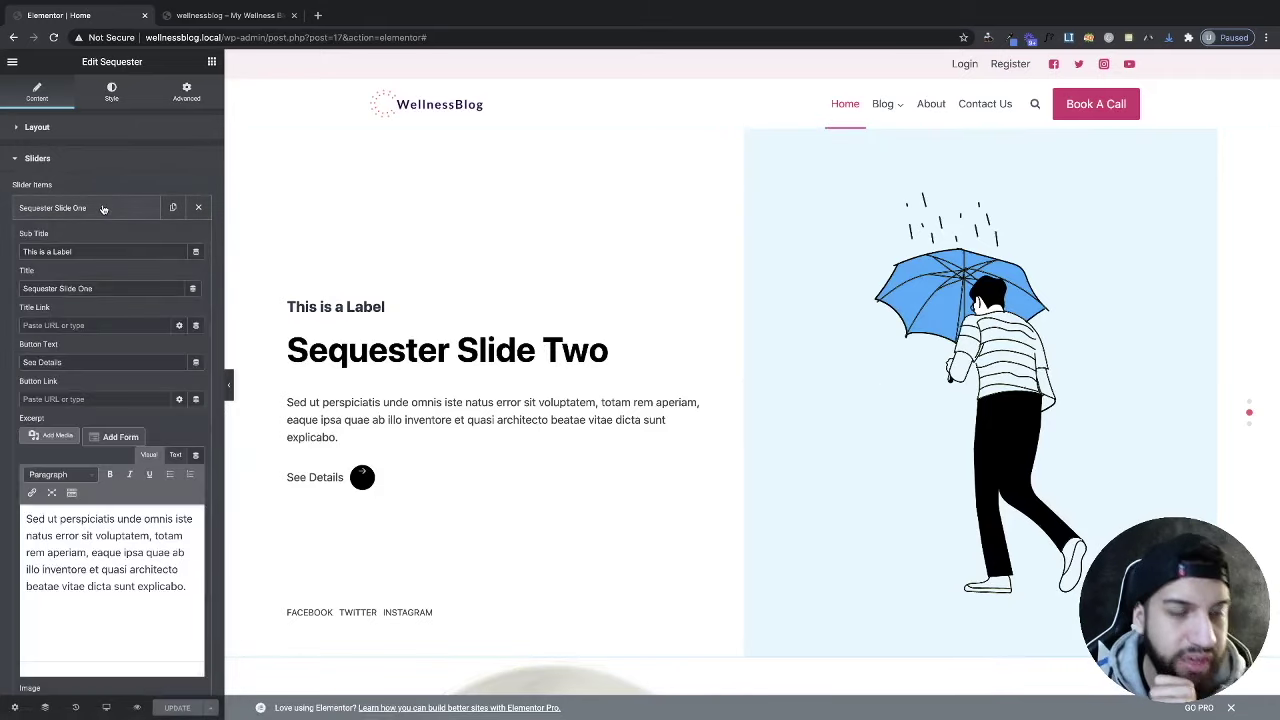
{"action": "left_click", "coordinate": [102, 208]}
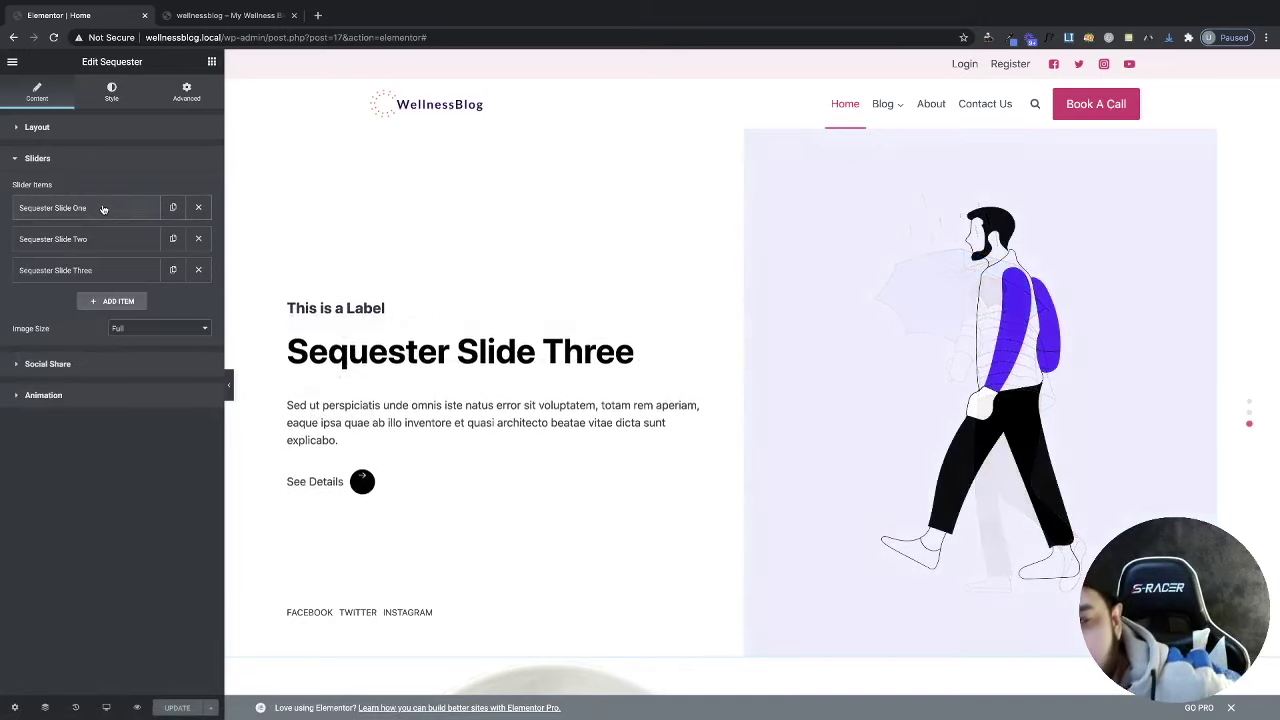
{"action": "left_click", "coordinate": [82, 240]}
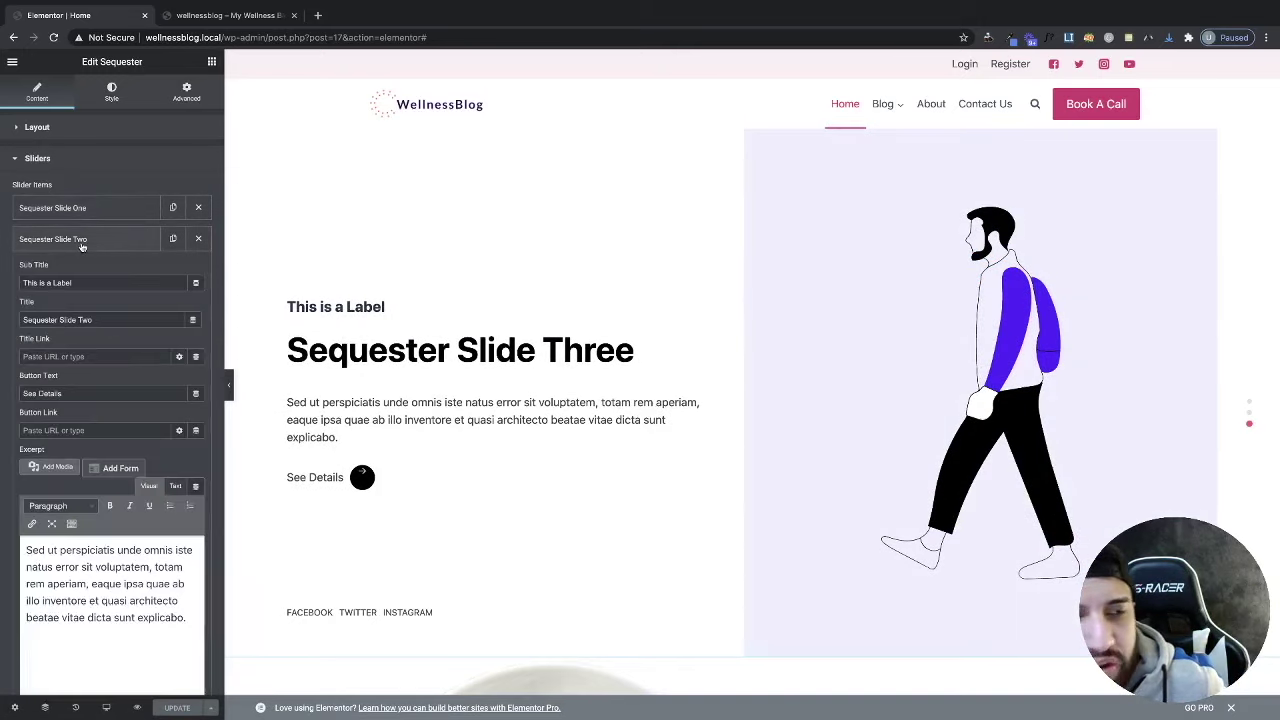
{"action": "left_click", "coordinate": [82, 242]}
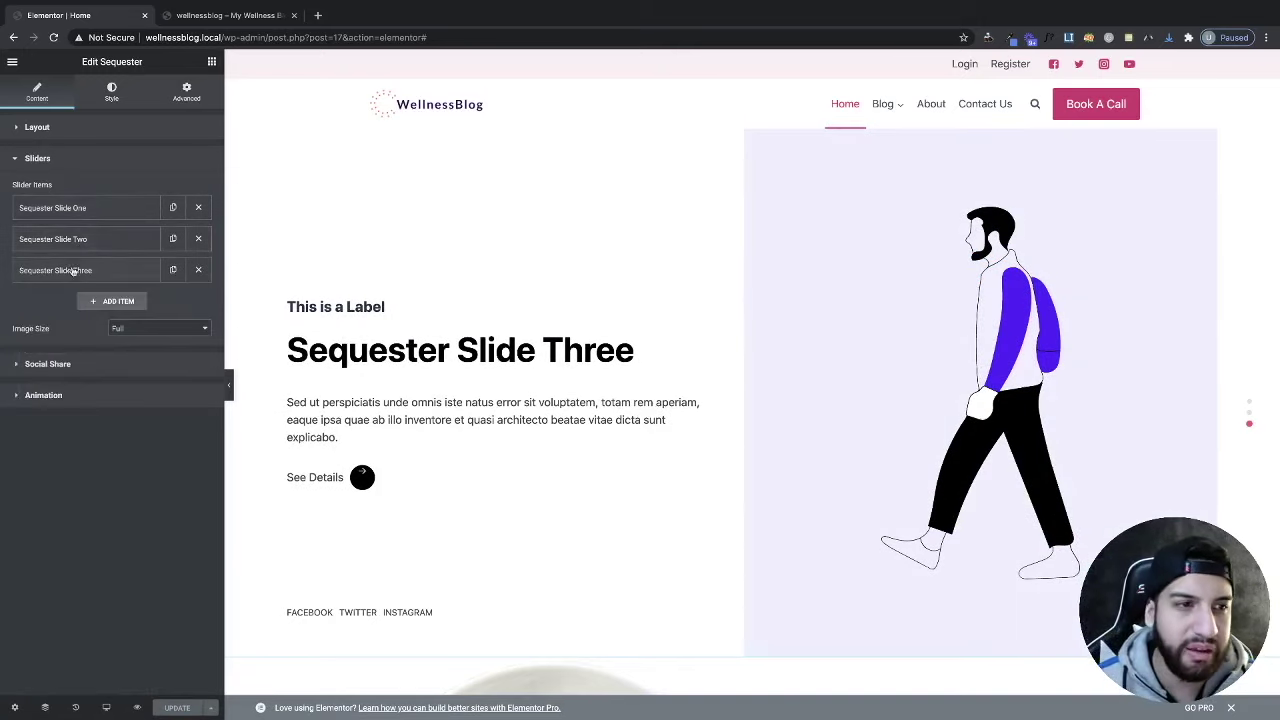
{"action": "left_click", "coordinate": [80, 268]}
{"action": "scroll", "coordinate": [131, 499], "scroll_direction": "down", "scroll_amount": 3}
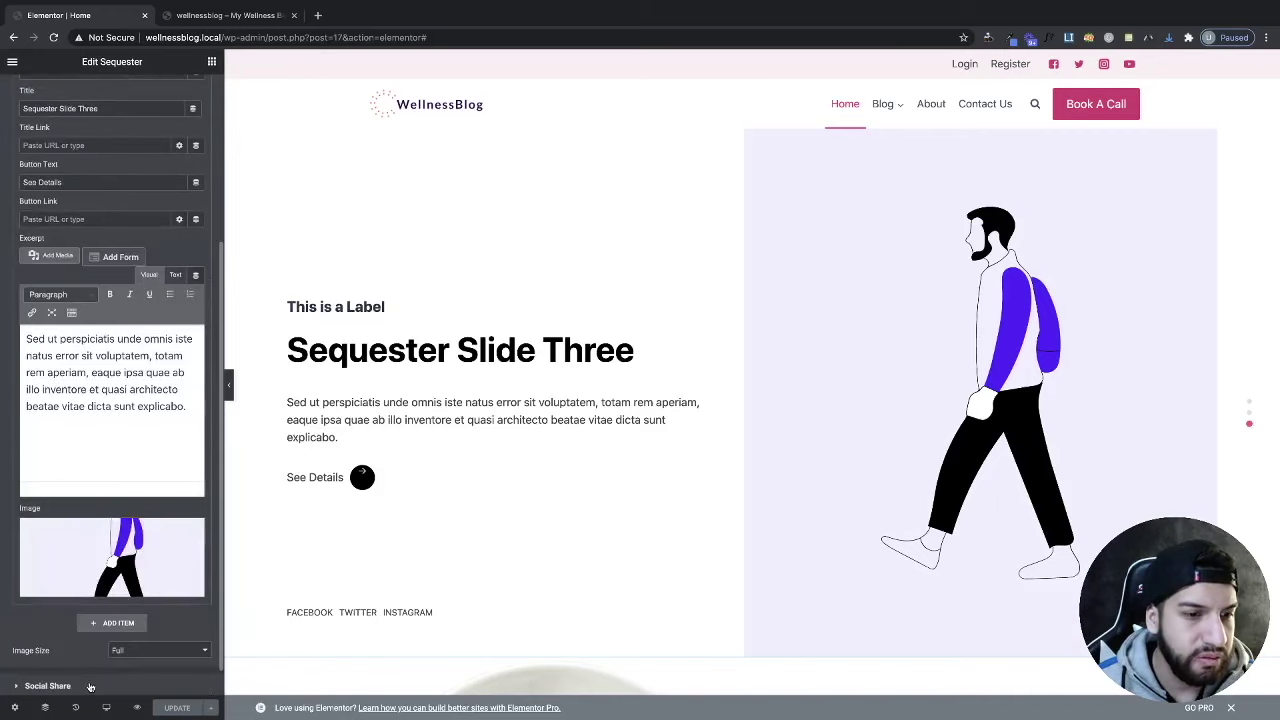
{"action": "left_click", "coordinate": [90, 686]}
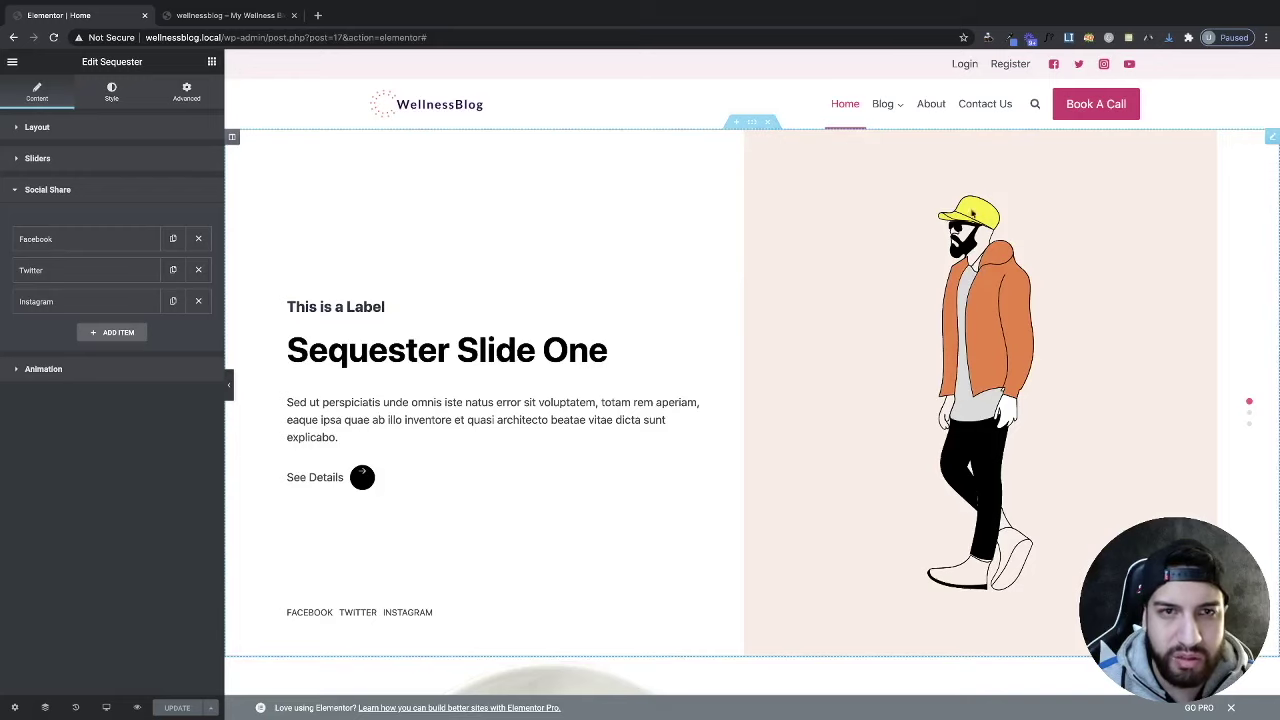
Step: Delete the Sequester slider, add a WooCommerce slider at the page top, then delete it too
{"action": "right_click", "coordinate": [1203, 215]}
{"action": "left_click", "coordinate": [1190, 390]}
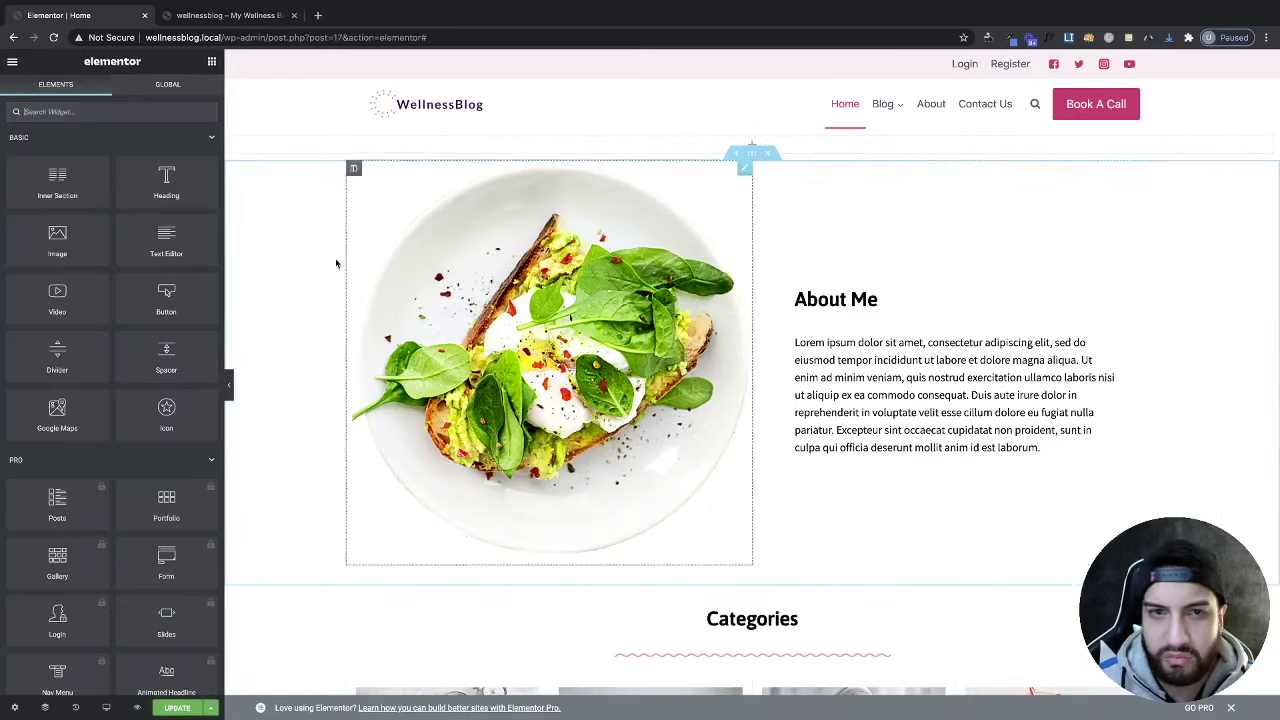
{"action": "left_click", "coordinate": [169, 112]}
{"action": "type", "text": "slider"}
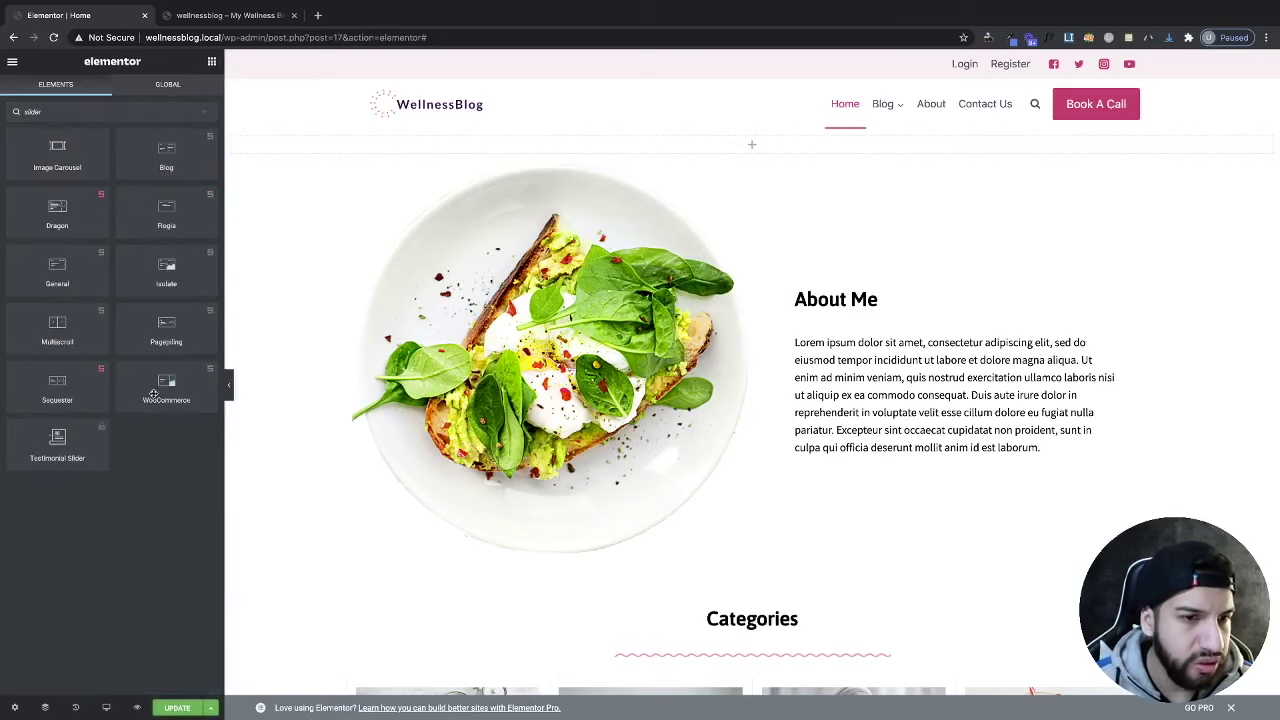
{"action": "left_click_drag", "start_coordinate": [153, 395], "coordinate": [663, 140]}
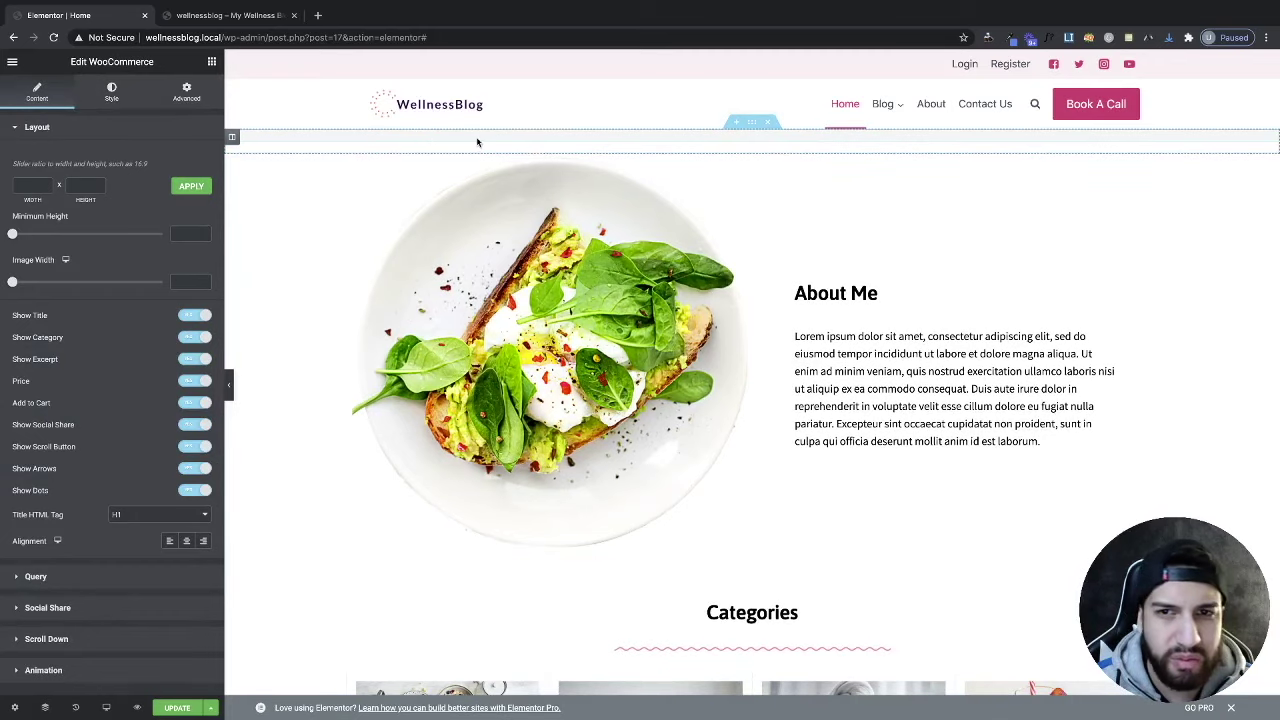
{"action": "right_click", "coordinate": [611, 142]}
{"action": "left_click", "coordinate": [641, 318]}
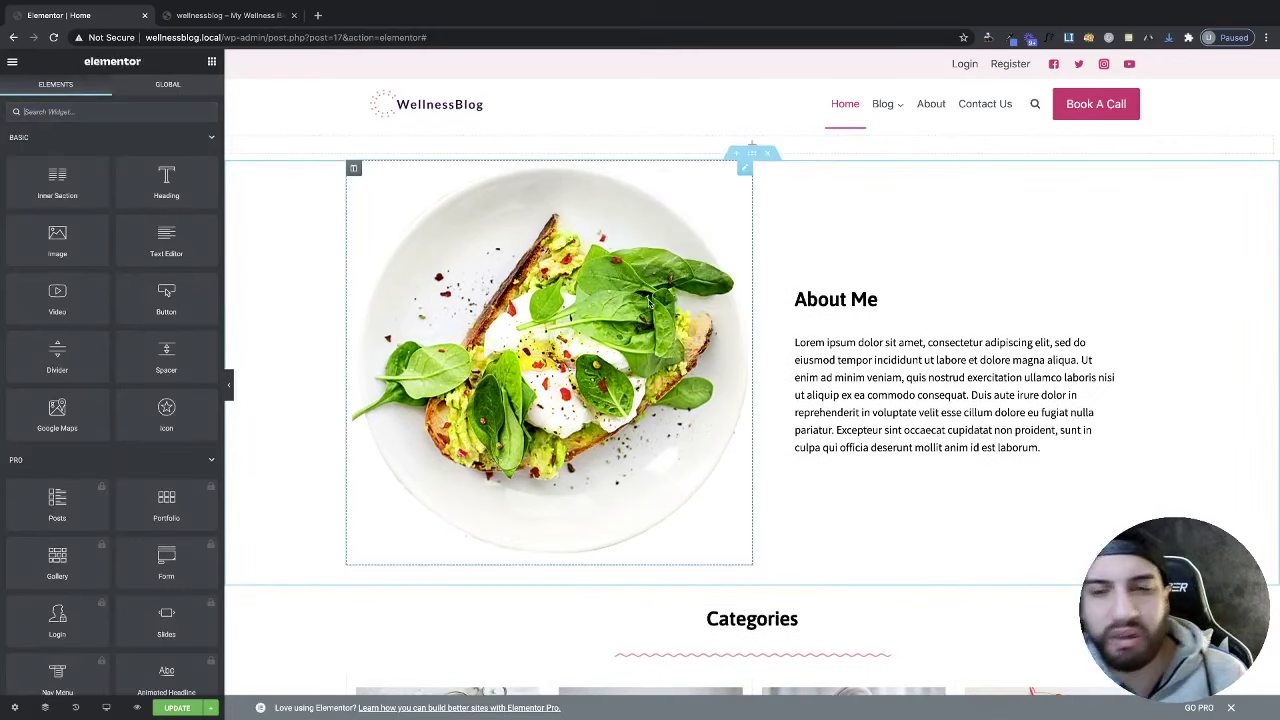